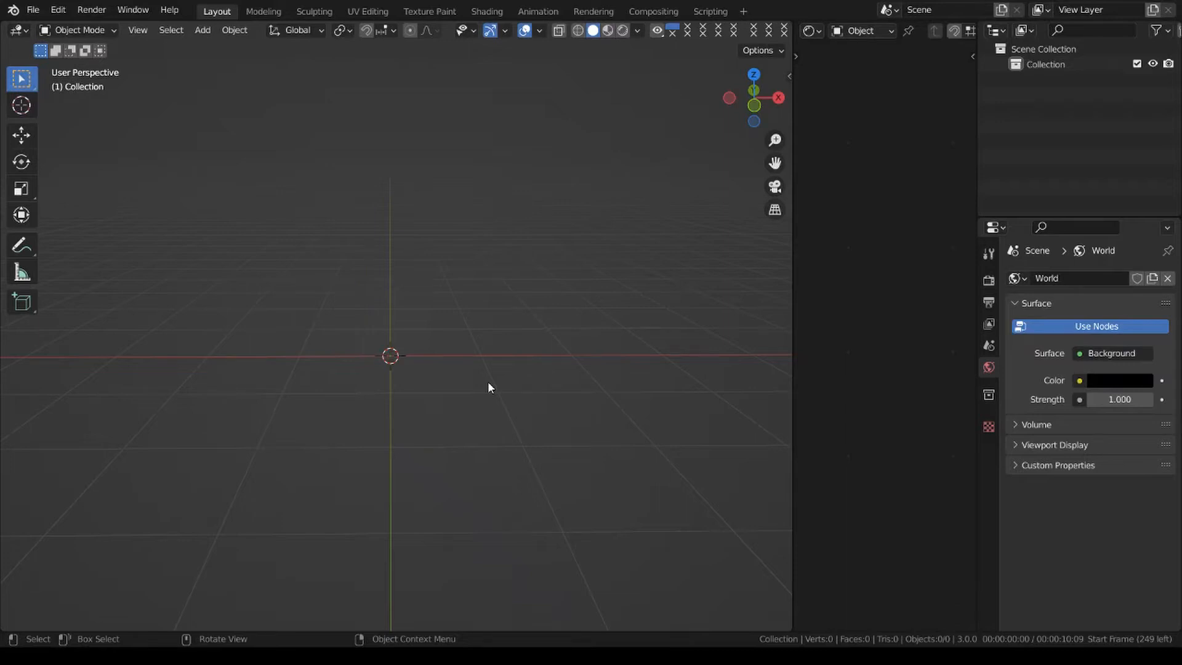
# Add a Ball metaball with a 2 m radius at the world origin.
pyautogui.hotkey('shift', 'a')
pyautogui.moveTo(370, 338)
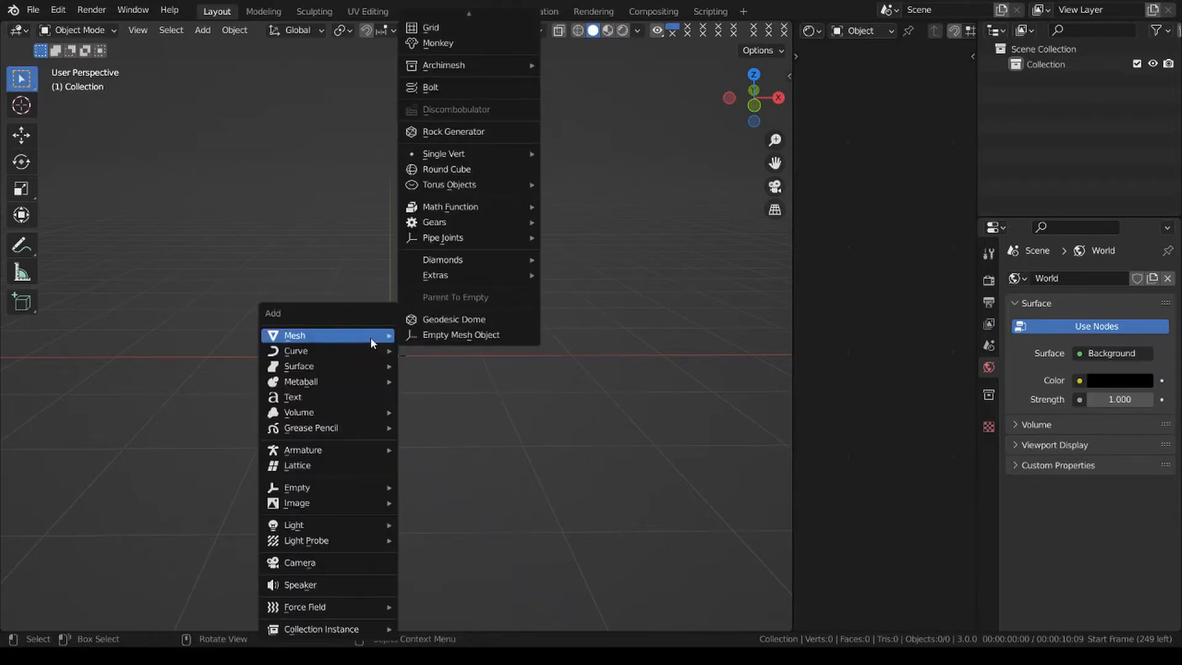
pyautogui.moveTo(322, 382)
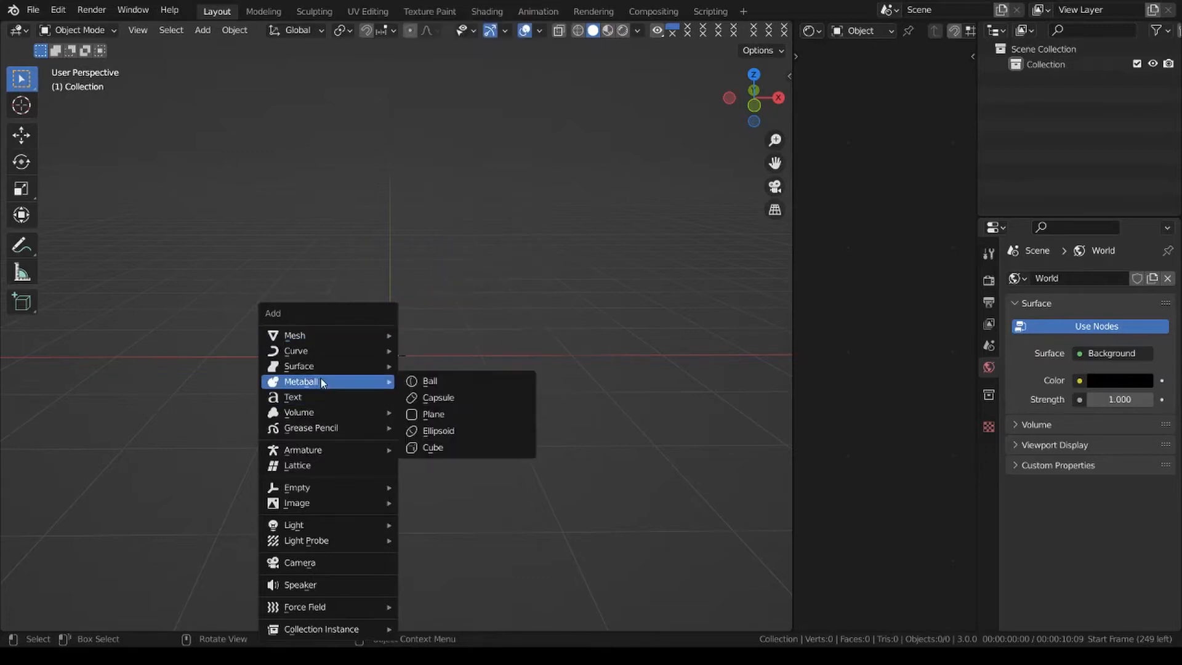
pyautogui.click(445, 382)
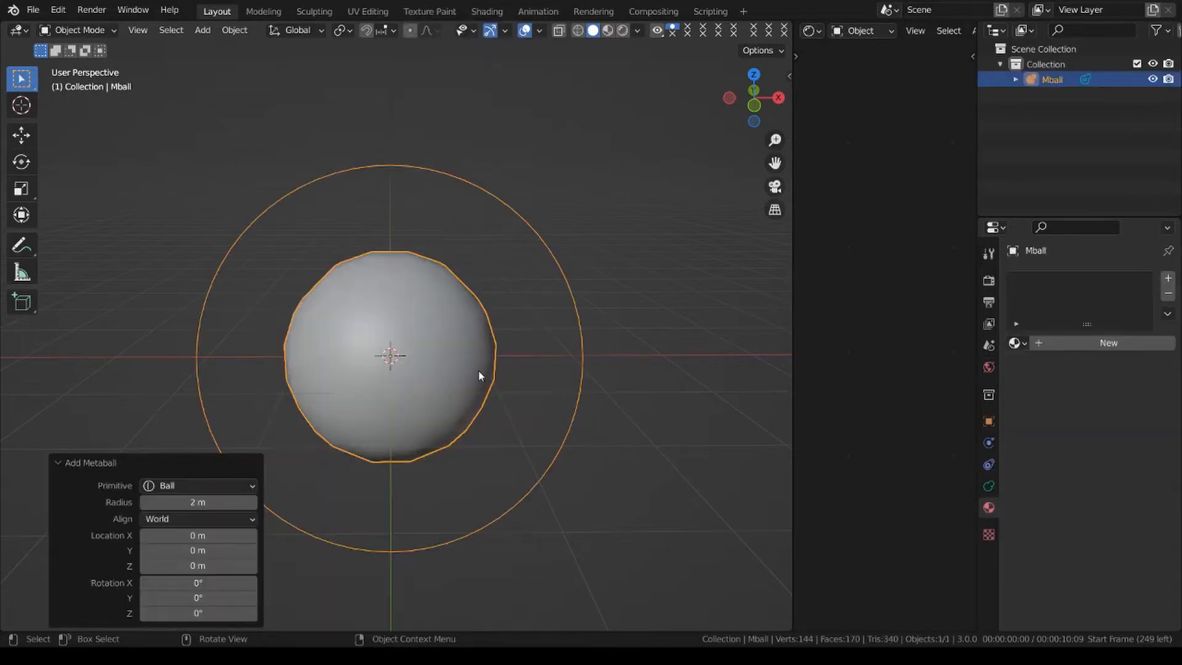
# Duplicate the metaball three times to form a row of four balls along X, spaced roughly 2.3 m apart.
pyautogui.scroll(-3, 478, 371)
pyautogui.moveTo(573, 375); pyautogui.dragTo(425, 349, button='middle')
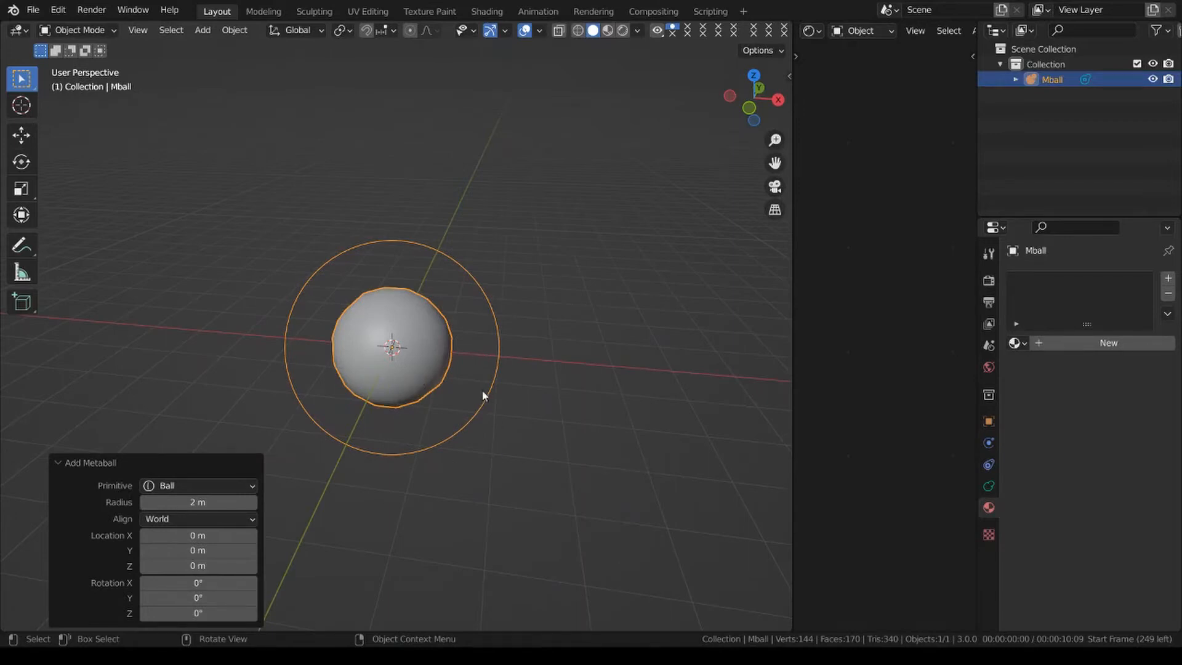
pyautogui.moveTo(506, 365); pyautogui.dragTo(431, 419, button='middle')
pyautogui.hotkey('shift', 'd')
pyautogui.click(521, 448)
pyautogui.hotkey('shift', 'd')
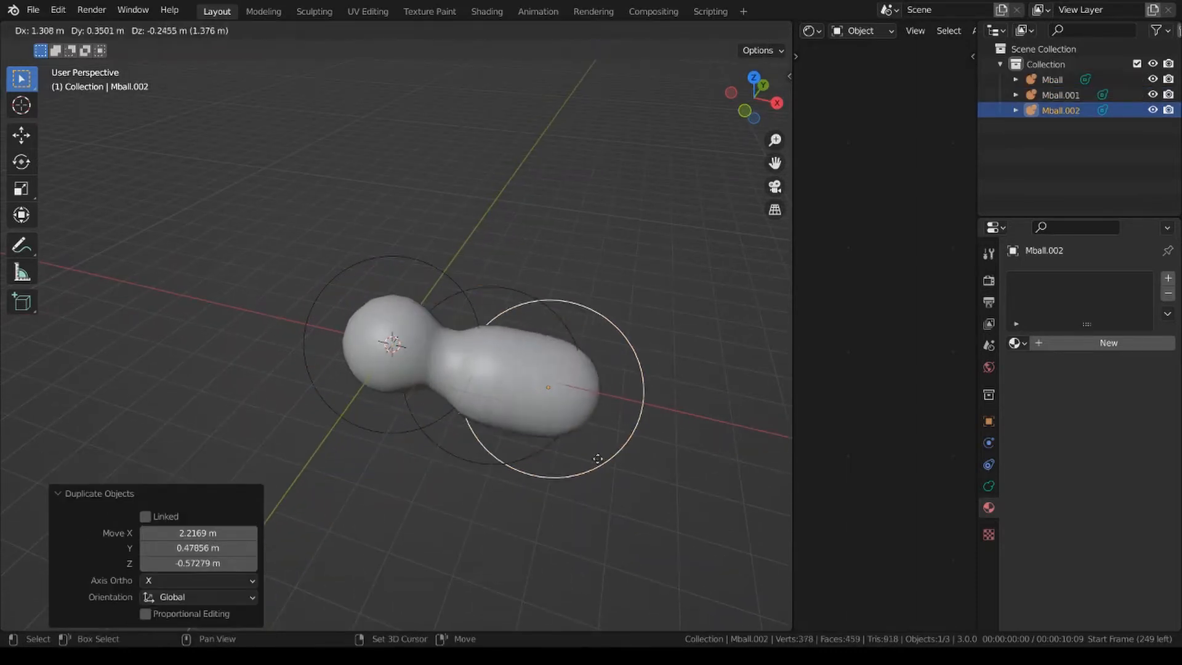
pyautogui.click(640, 471)
pyautogui.hotkey('shift', 'd')
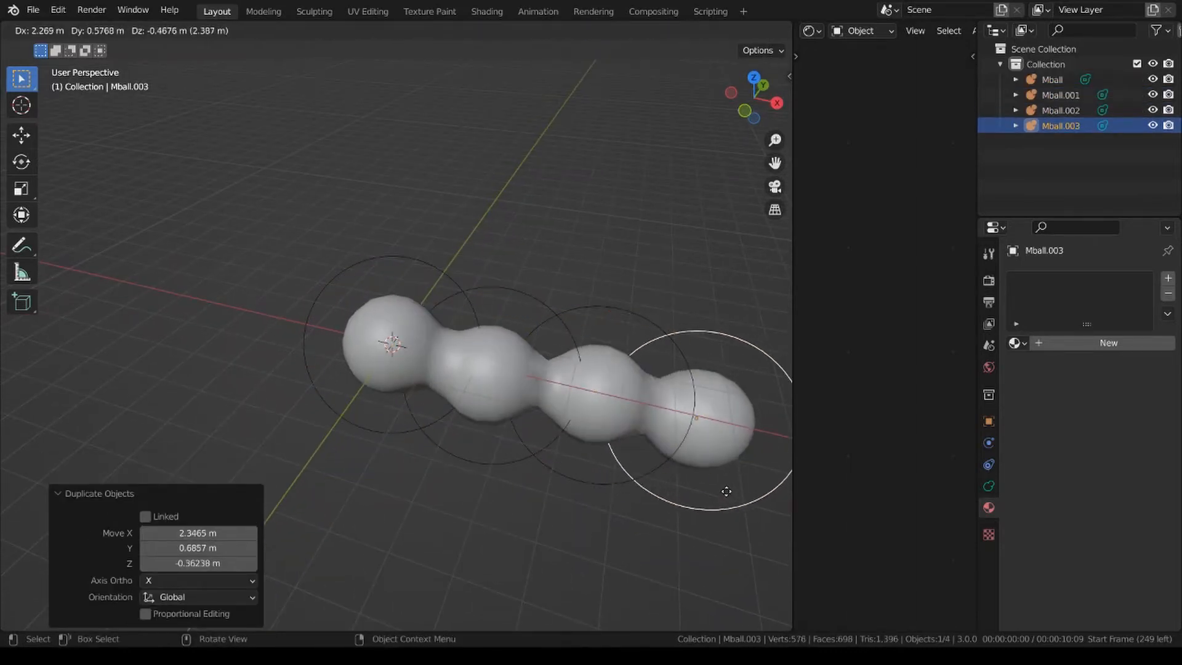
pyautogui.click(733, 494)
# Duplicate the whole row of four balls about 2.18 m along Y, and stack another copy of it above the two rows.
pyautogui.moveTo(734, 493); pyautogui.dragTo(595, 493, button='middle')
pyautogui.scroll(-5, 594, 493)
pyautogui.moveTo(303, 298); pyautogui.dragTo(449, 507)
pyautogui.hotkey('shift', 'd')
pyautogui.press('y')
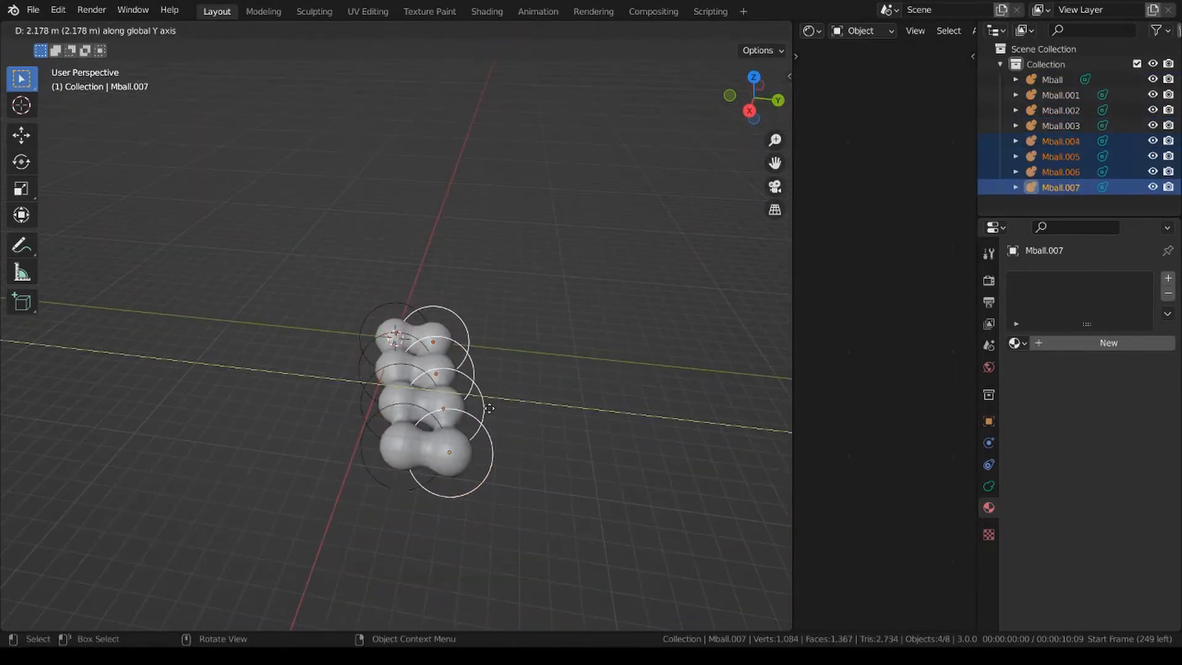
pyautogui.click(500, 435)
pyautogui.hotkey('shift', 'd')
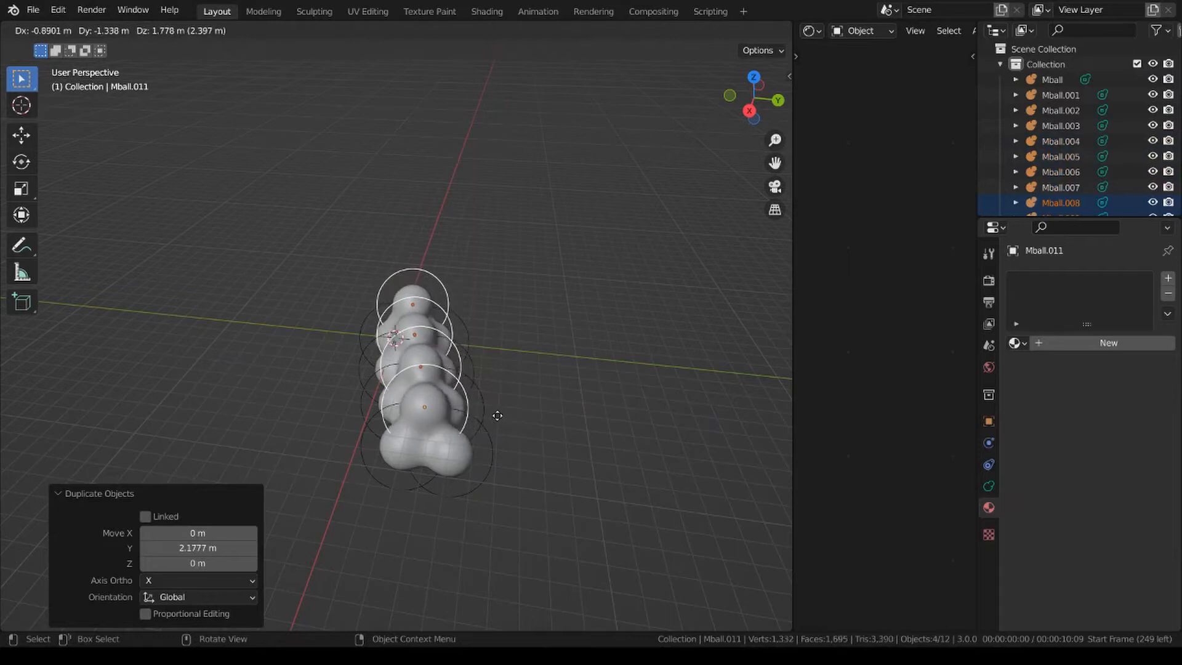
pyautogui.click(466, 441)
# Duplicate one ball onto the cluster's top, shifted about -1.29 m in Y, and place another copy about 2.55 m farther along X.
pyautogui.moveTo(465, 441); pyautogui.dragTo(535, 403, button='middle')
pyautogui.click(527, 348)
pyautogui.moveTo(528, 349); pyautogui.dragTo(591, 401, button='middle')
pyautogui.scroll(1, 634, 364)
pyautogui.hotkey('shift', 'd')
pyautogui.click(584, 384)
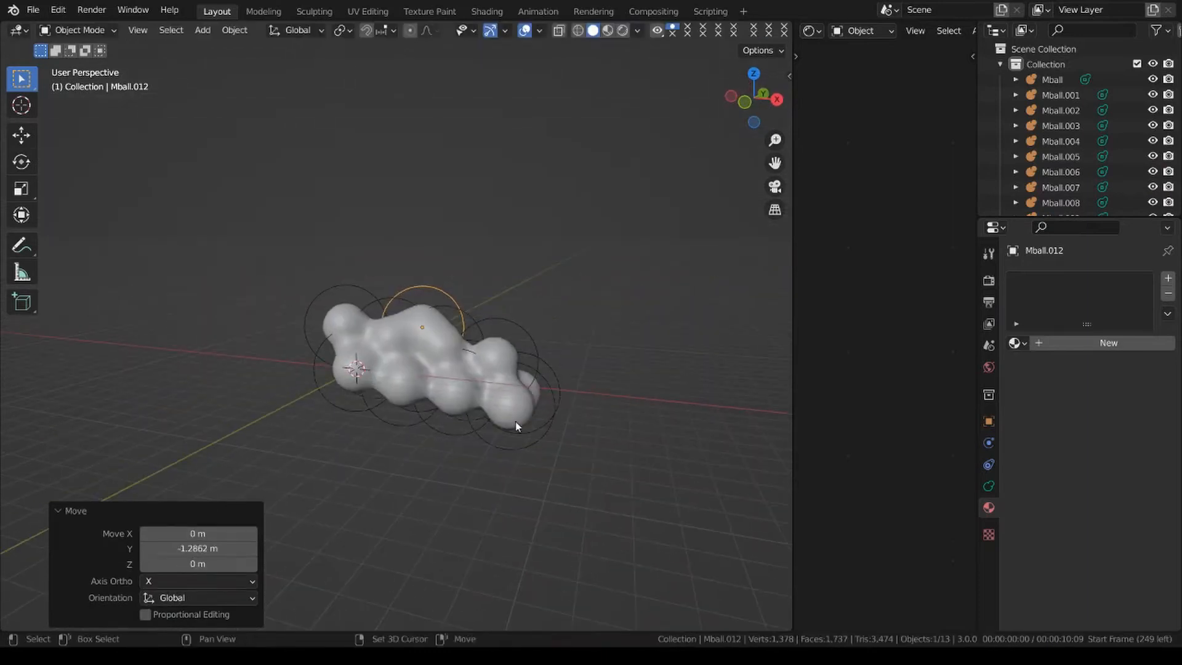
pyautogui.hotkey('shift', 'd')
pyautogui.click(567, 416)
# Place one ball copy at the cluster's peak and another offset from it by about -2.57 m in X and -1.14 m in Y.
pyautogui.hotkey('shift', 'd')
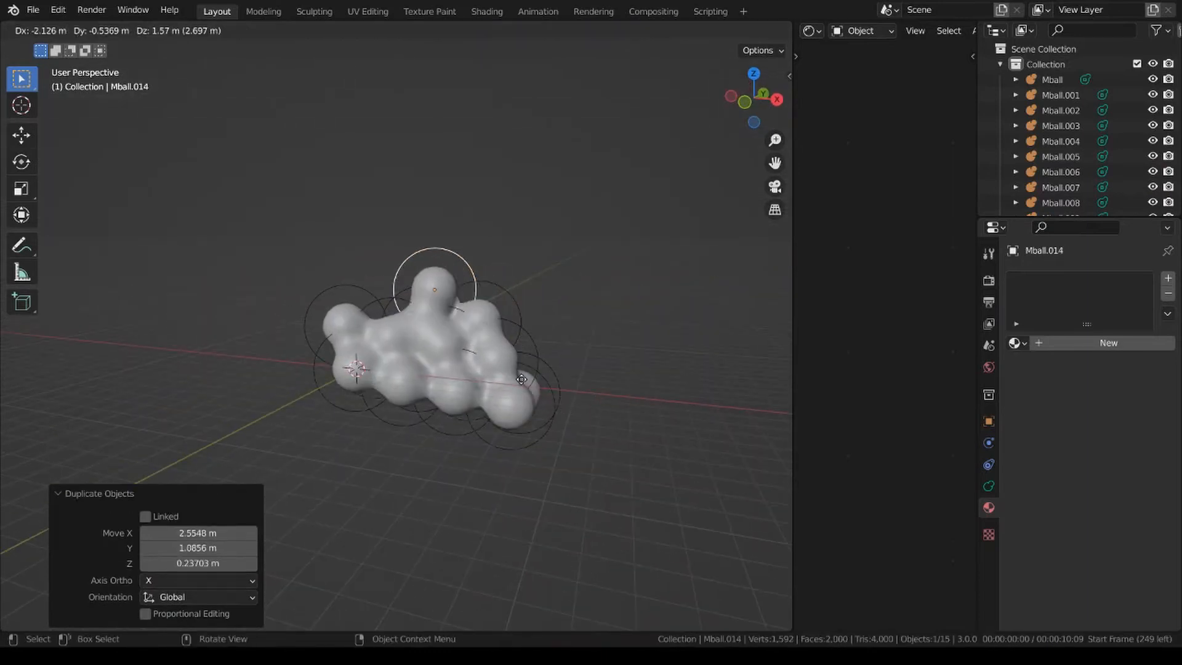
pyautogui.click(526, 381)
pyautogui.hotkey('shift', 'd')
pyautogui.click(455, 389)
# Place three successive ball copies along the cluster's negative Y side, running in positive X and downward.
pyautogui.moveTo(455, 389); pyautogui.dragTo(375, 429, button='middle')
pyautogui.hotkey('shift', 'd')
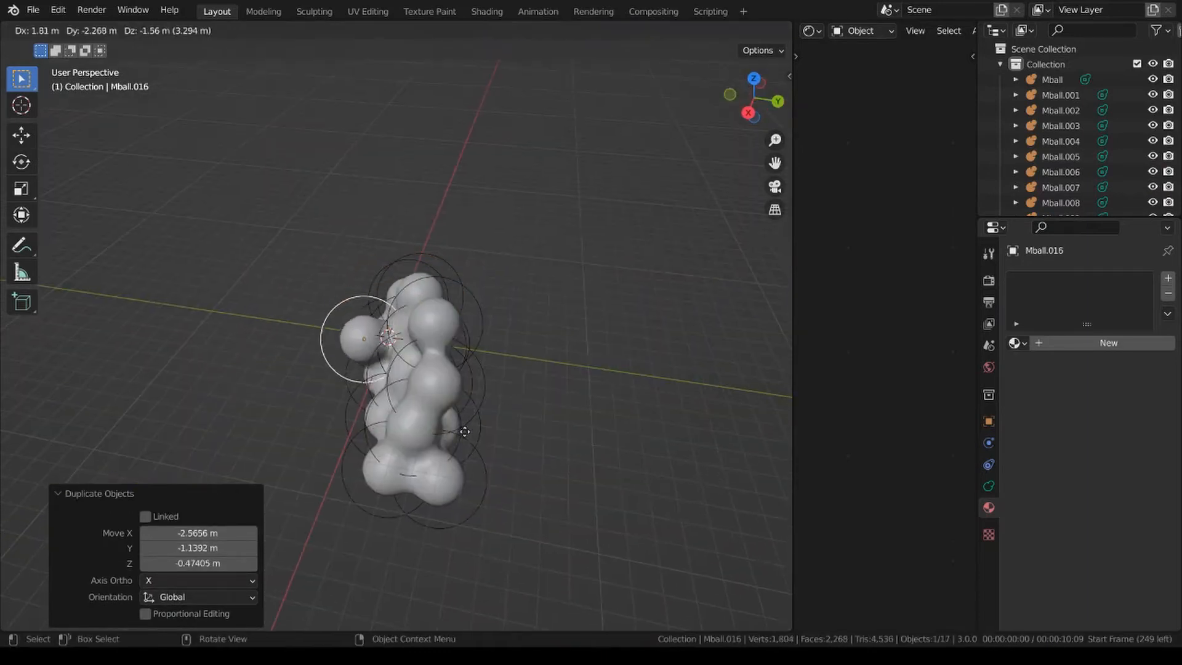
pyautogui.click(475, 435)
pyautogui.hotkey('shift', 'd')
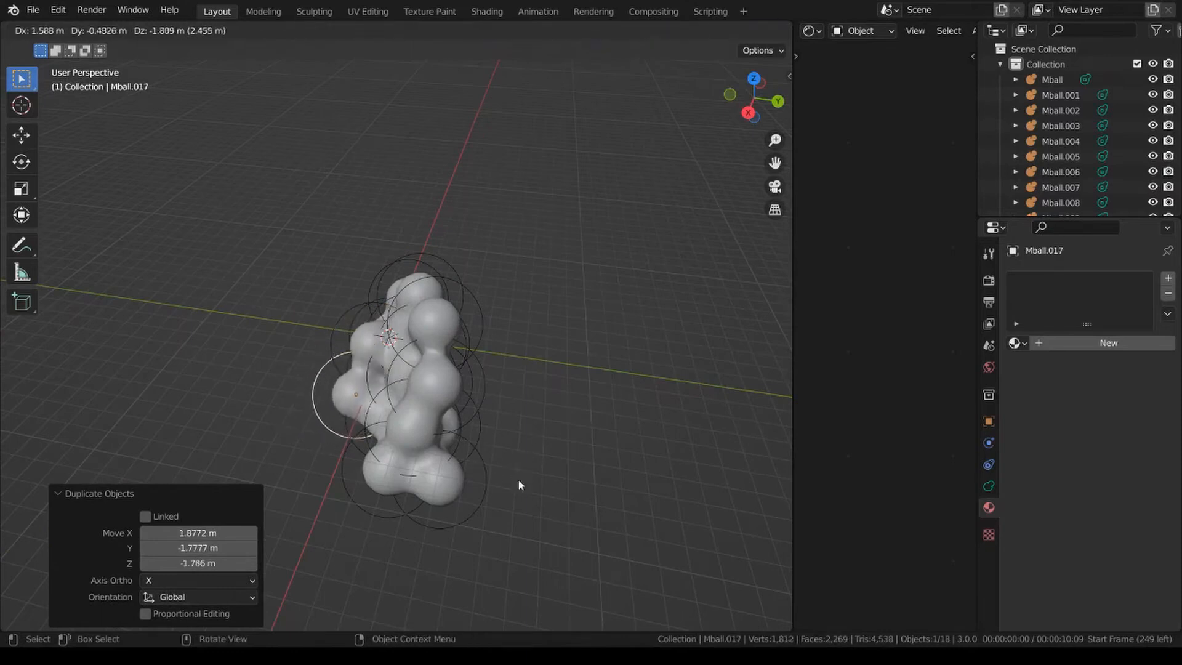
pyautogui.click(517, 469)
pyautogui.hotkey('shift', 'd')
pyautogui.click(508, 487)
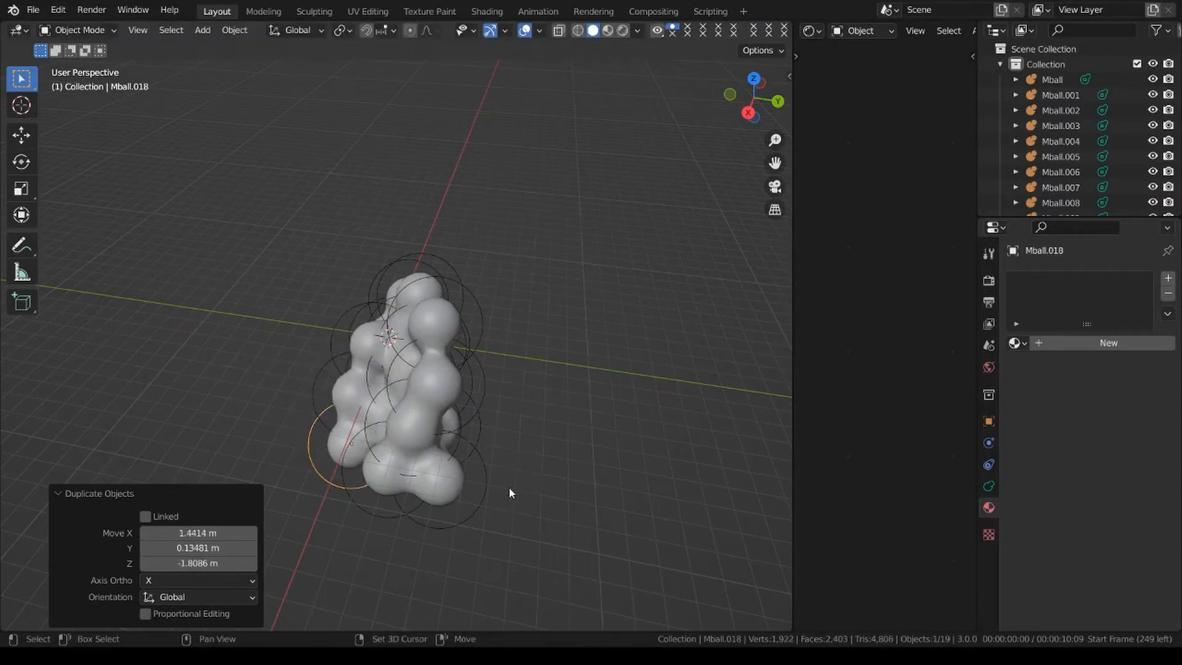
# Duplicate the ball about -3.71 m in X and 4.57 m in Z, and place another copy about 4.43 m across in Y.
pyautogui.hotkey('shift', 'd')
pyautogui.click(525, 370)
pyautogui.hotkey('shift', 'd')
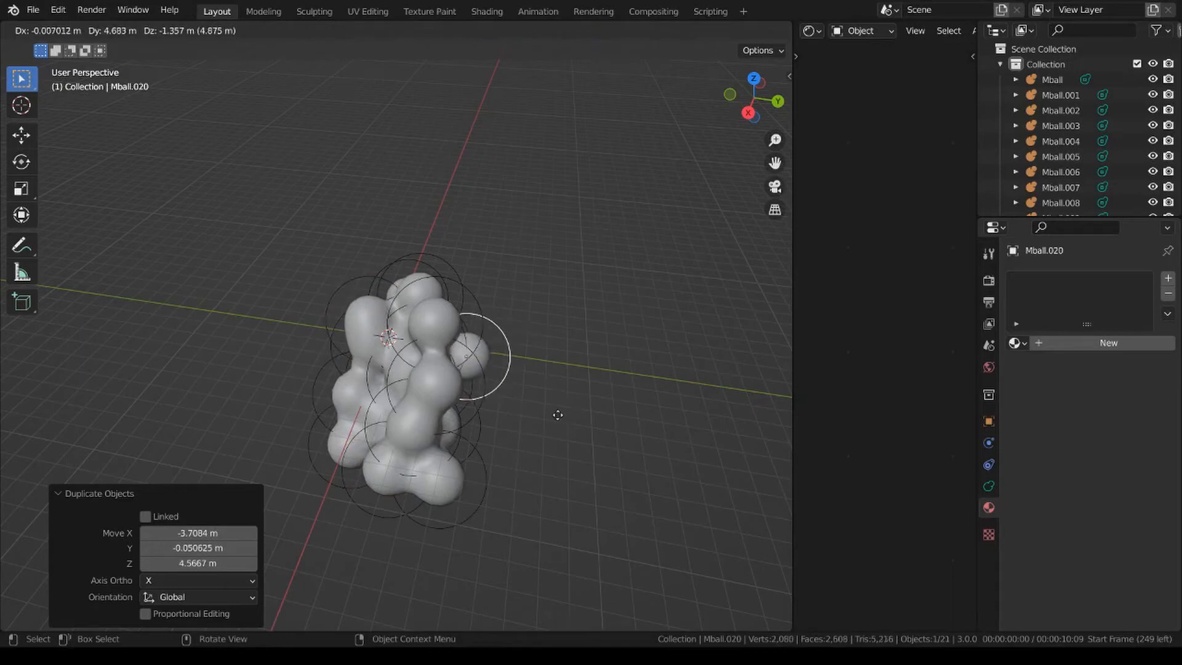
pyautogui.click(569, 404)
# Place two more ball copies around the cluster's positive Y side.
pyautogui.moveTo(569, 405); pyautogui.dragTo(425, 376, button='middle')
pyautogui.hotkey('shift', 'd')
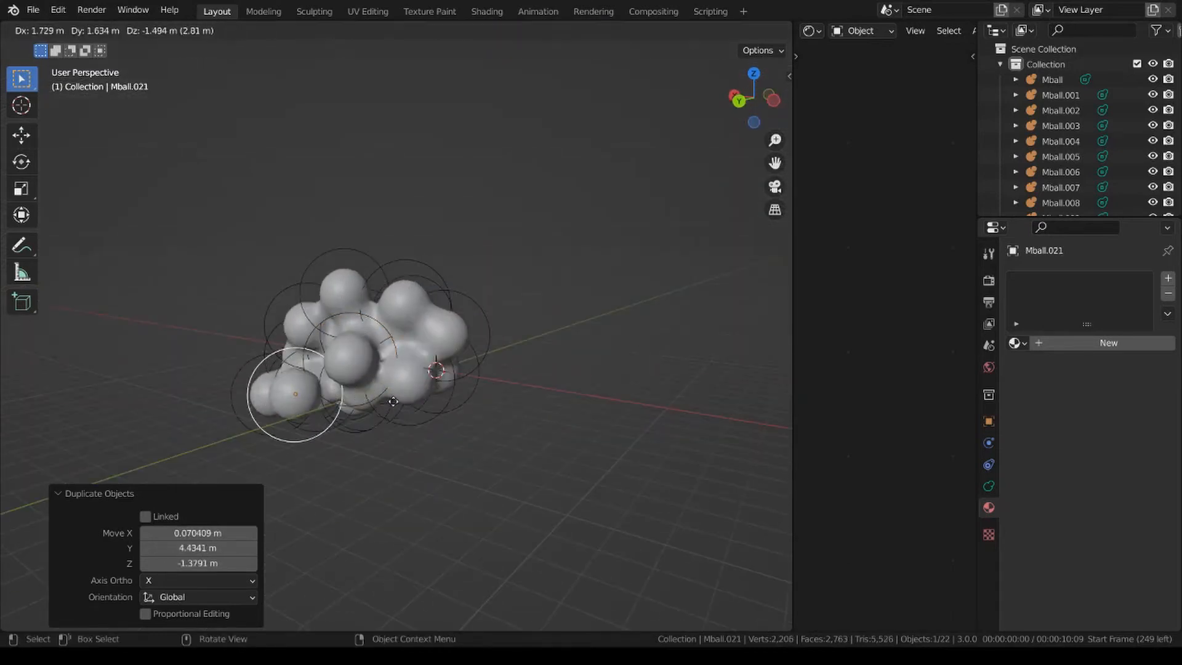
pyautogui.click(399, 390)
pyautogui.hotkey('shift', 'd')
pyautogui.click(561, 425)
# Duplicate the ball twice more to fill gaps around the cluster.
pyautogui.moveTo(493, 431); pyautogui.dragTo(390, 435, button='middle')
pyautogui.hotkey('shift', 'd')
pyautogui.click(438, 388)
pyautogui.moveTo(438, 388); pyautogui.dragTo(522, 400, button='middle')
pyautogui.hotkey('shift', 'd')
pyautogui.click(422, 465)
# Reposition the newest ball along Z and Y, and move it about 1.26 m along X so it merges with the cluster.
pyautogui.press('g')
pyautogui.moveTo(422, 464); pyautogui.dragTo(622, 352, button='middle')
pyautogui.press('z')
pyautogui.click(545, 425)
pyautogui.press('g')
pyautogui.press('y')
pyautogui.click(564, 472)
pyautogui.press('g')
pyautogui.press('x')
pyautogui.click(406, 420)
# Duplicate the ball about -5.40 m in X and -2.23 m in Z, and slide the copy along negative Y below the cluster's end.
pyautogui.scroll(3, 569, 349)
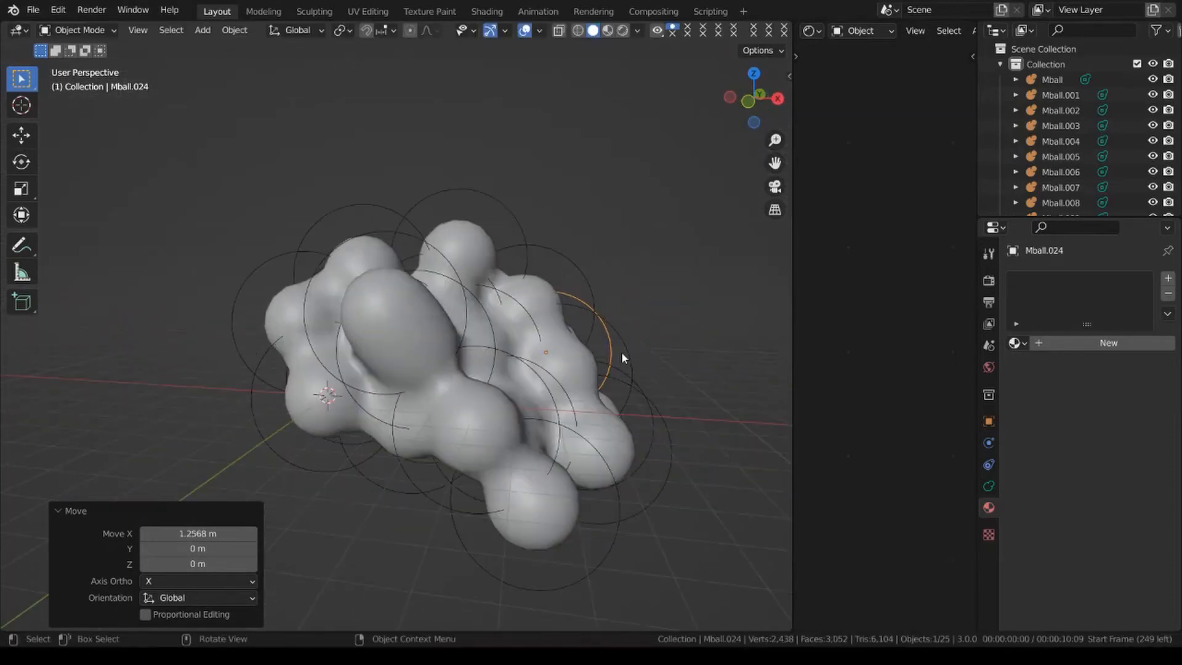
pyautogui.scroll(-3, 621, 353)
pyautogui.hotkey('shift', 'd')
pyautogui.click(503, 367)
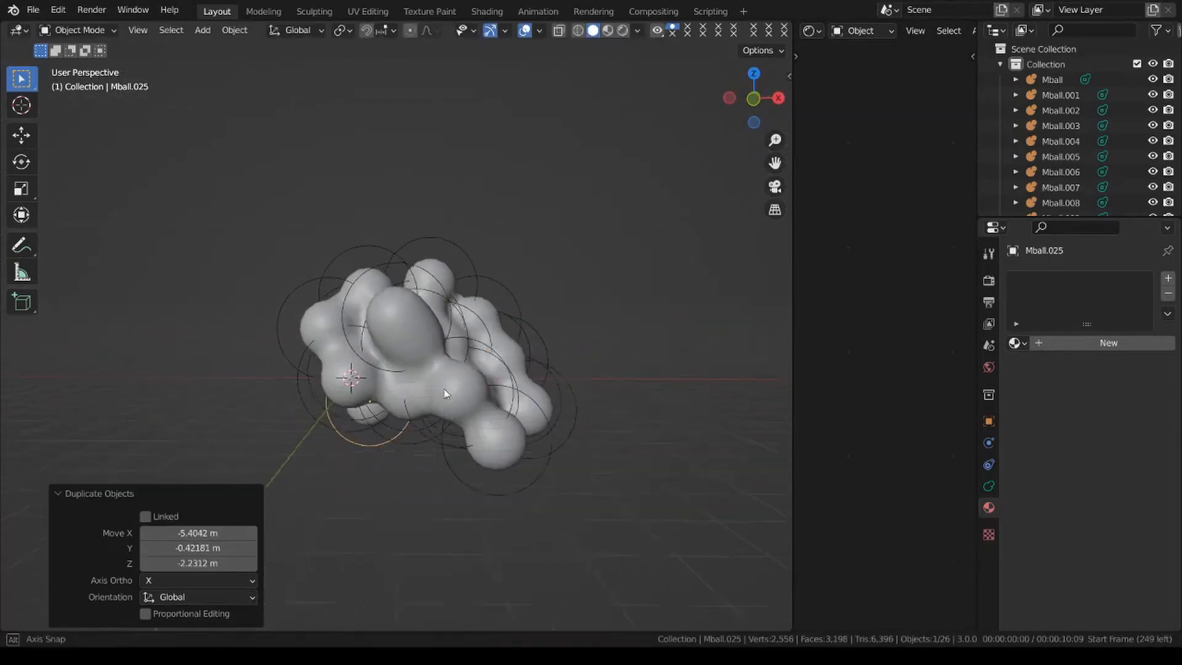
pyautogui.moveTo(504, 369); pyautogui.dragTo(515, 391, button='middle')
pyautogui.press('g')
pyautogui.press('y')
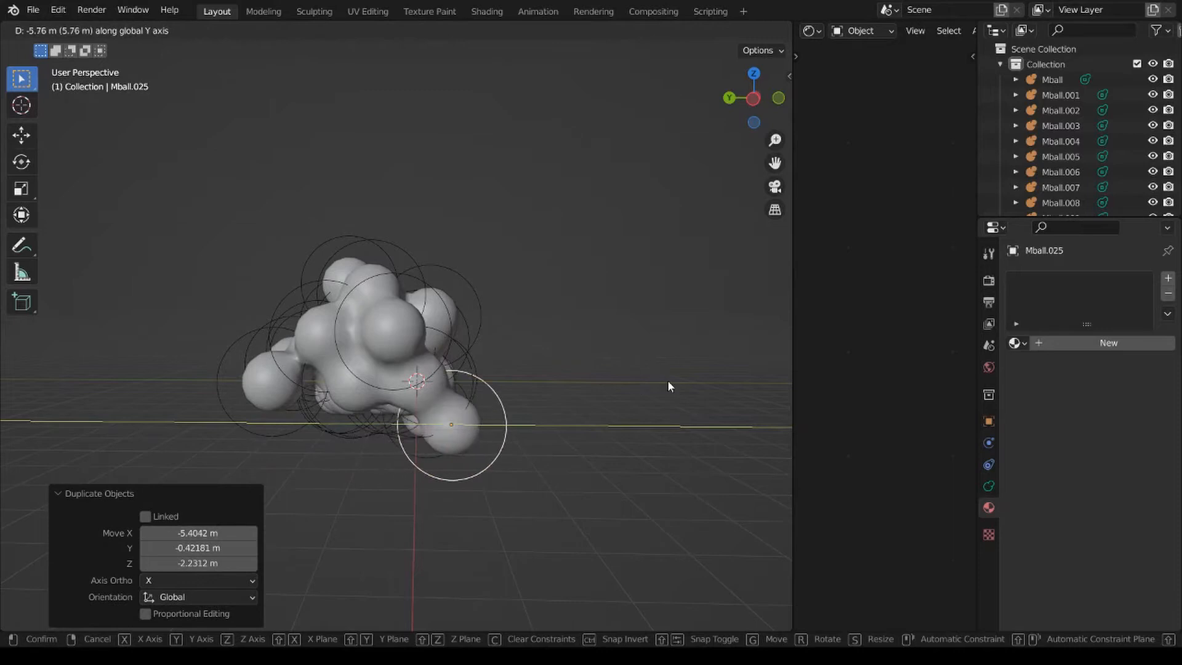
pyautogui.click(659, 386)
# Duplicate the low ball along the Y axis, and place another free copy on the cluster.
pyautogui.hotkey('shift', 'd')
pyautogui.press('y')
pyautogui.click(619, 369)
pyautogui.moveTo(619, 369); pyautogui.dragTo(485, 352, button='middle')
pyautogui.hotkey('shift', 'd')
pyautogui.click(504, 392)
# Adjust the latest ball copy's height along Z and its position along Y.
pyautogui.moveTo(504, 392); pyautogui.dragTo(551, 484, button='middle')
pyautogui.press('g')
pyautogui.press('z')
pyautogui.click(571, 398)
pyautogui.press('g')
pyautogui.press('y')
pyautogui.click(580, 392)
# Duplicate the ball onto the cluster's upper side and move the copy about 1.73 m along X.
pyautogui.moveTo(525, 399); pyautogui.dragTo(528, 356, button='middle')
pyautogui.hotkey('shift', 'd')
pyautogui.click(547, 317)
pyautogui.press('g')
pyautogui.press('x')
pyautogui.click(592, 357)
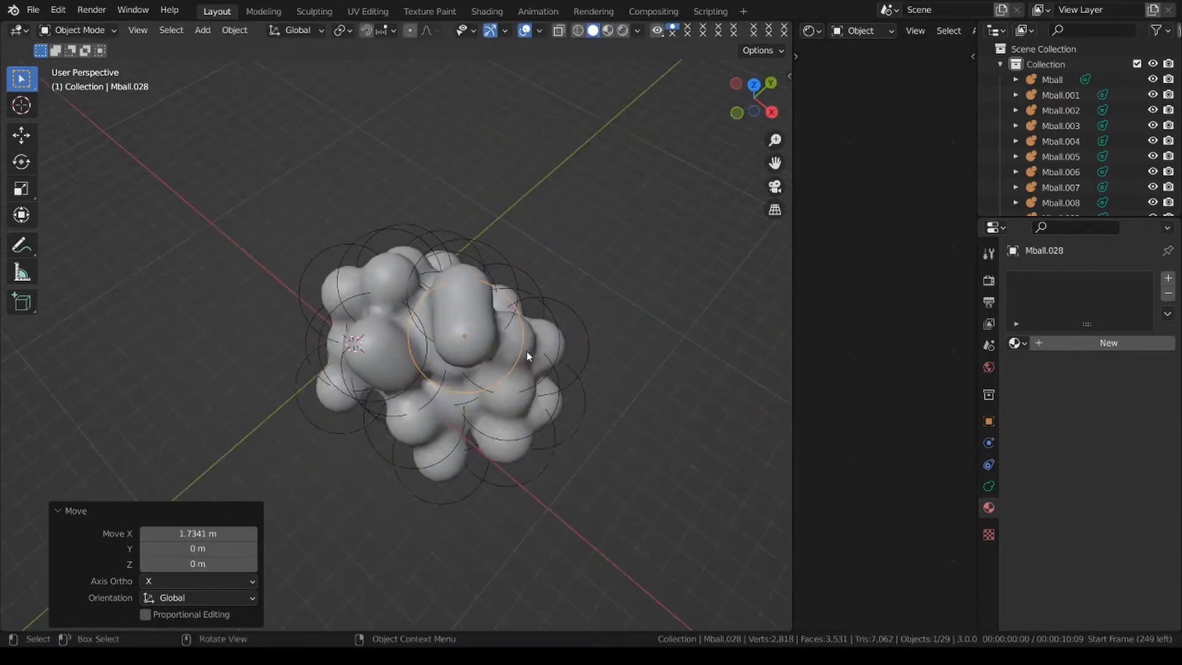
# Shrink the new top ball, shift it about -0.61 m in Y, and scale it back up by about 1.7.
pyautogui.press('s')
pyautogui.click(536, 333)
pyautogui.press('g')
pyautogui.click(566, 333)
pyautogui.press('s')
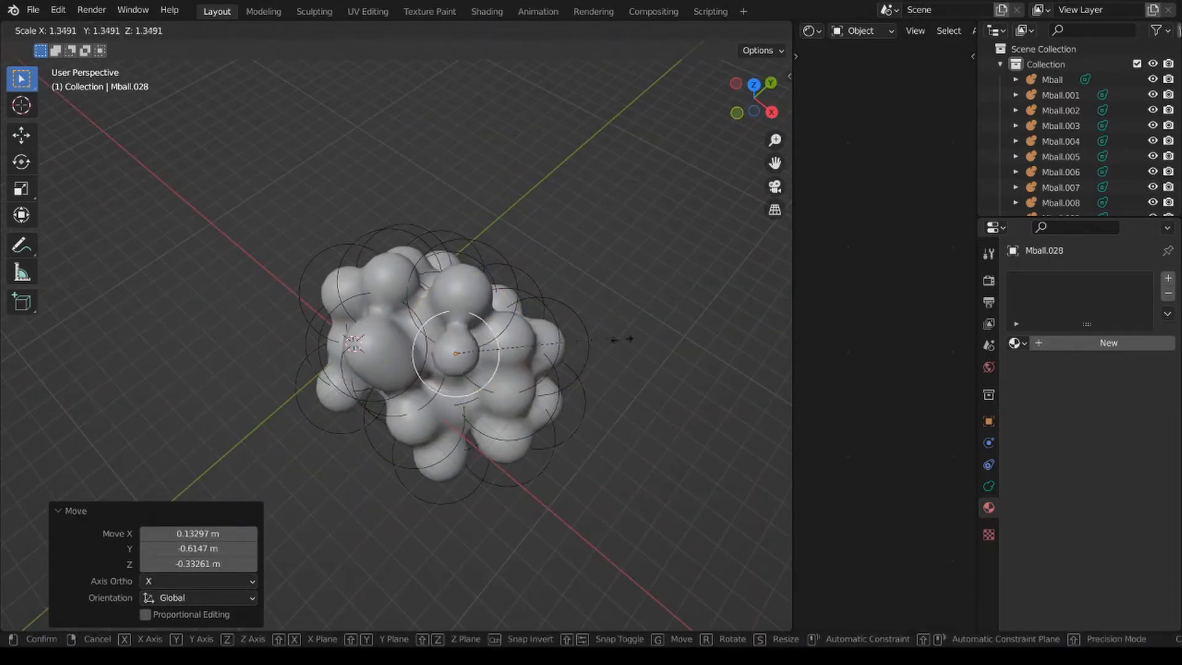
pyautogui.click(647, 343)
# Duplicate the ball above the cluster, scale the copy to about 0.74, and lower it about 0.21 m.
pyautogui.moveTo(646, 343); pyautogui.dragTo(569, 295, button='middle')
pyautogui.hotkey('shift', 'd')
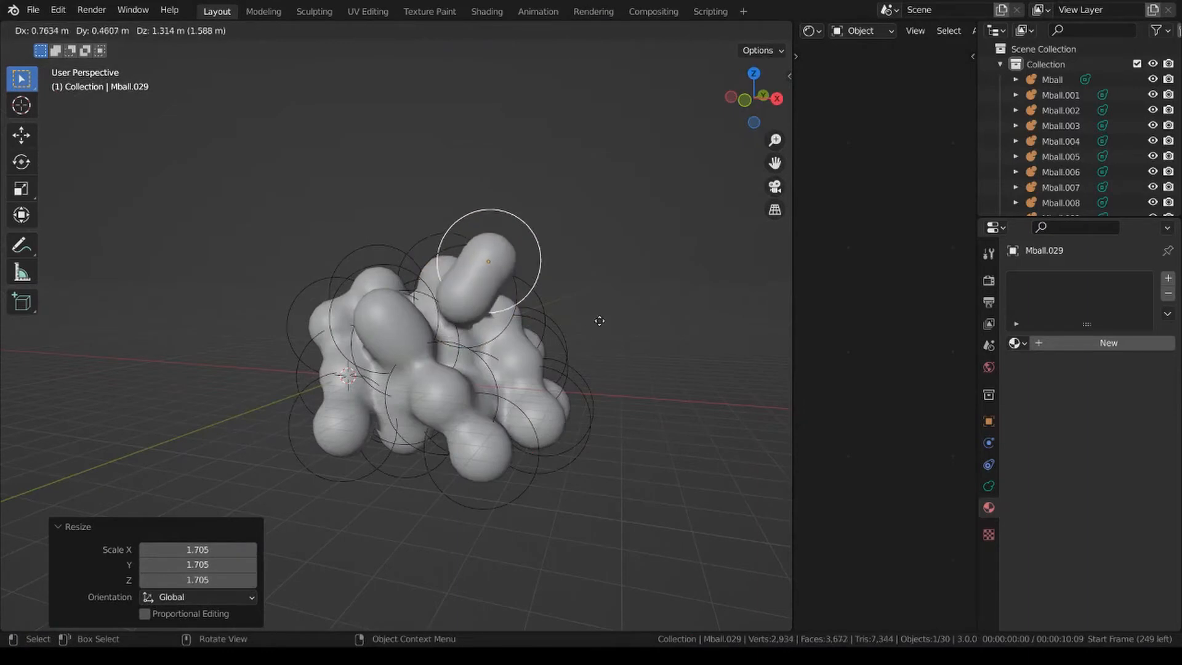
pyautogui.click(607, 320)
pyautogui.press('s')
pyautogui.click(566, 326)
pyautogui.press('g')
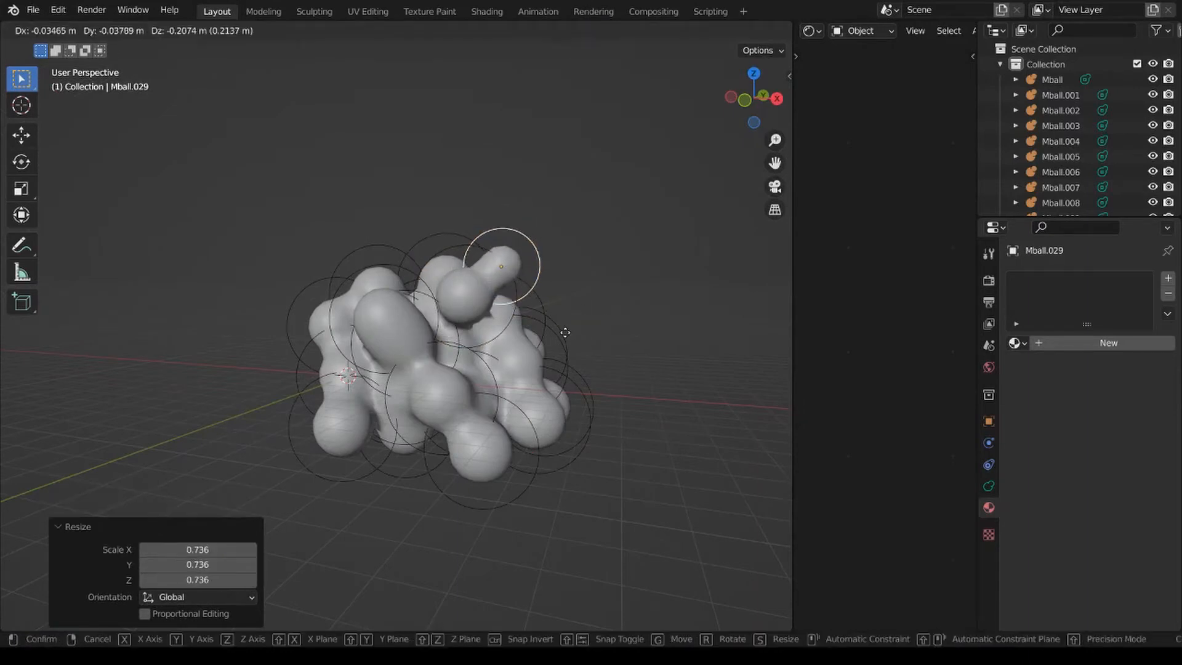
pyautogui.click(561, 332)
# Duplicate the small ball to the cluster's negative X end and enlarge the copy.
pyautogui.moveTo(561, 331); pyautogui.dragTo(630, 341, button='middle')
pyautogui.hotkey('shift', 'd')
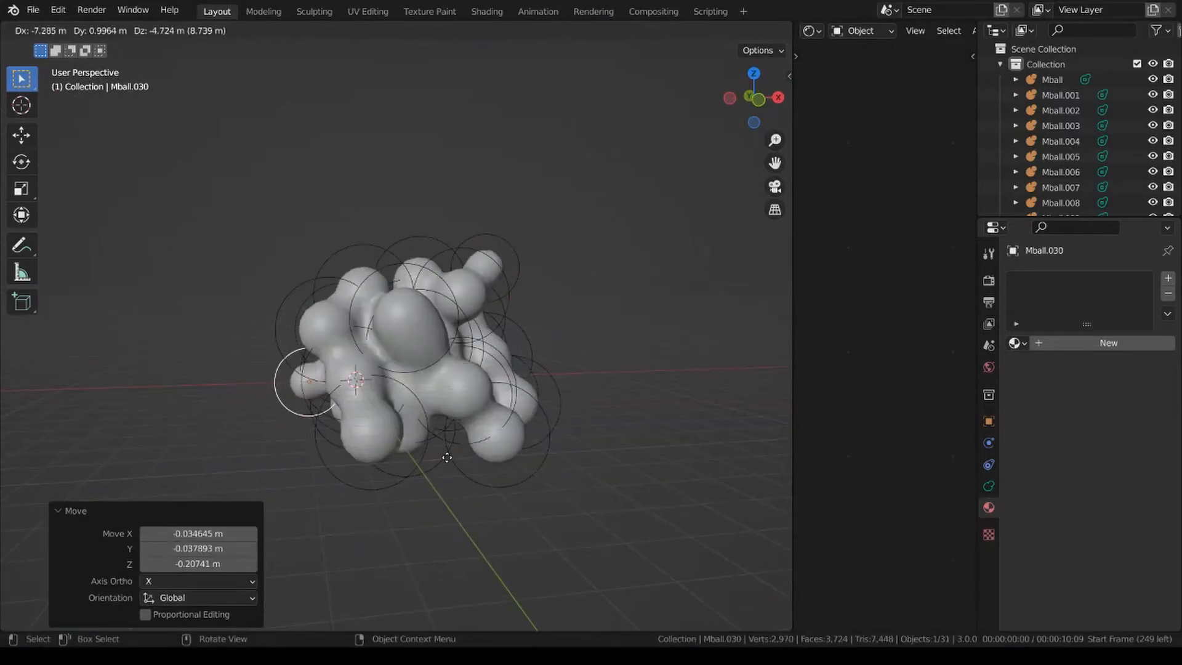
pyautogui.click(442, 468)
pyautogui.press('s')
pyautogui.click(666, 386)
pyautogui.click(666, 386)
# Select the base metaball and convert the merged metaball cluster to a mesh.
pyautogui.moveTo(666, 385); pyautogui.dragTo(606, 382, button='middle')
pyautogui.click(443, 335)
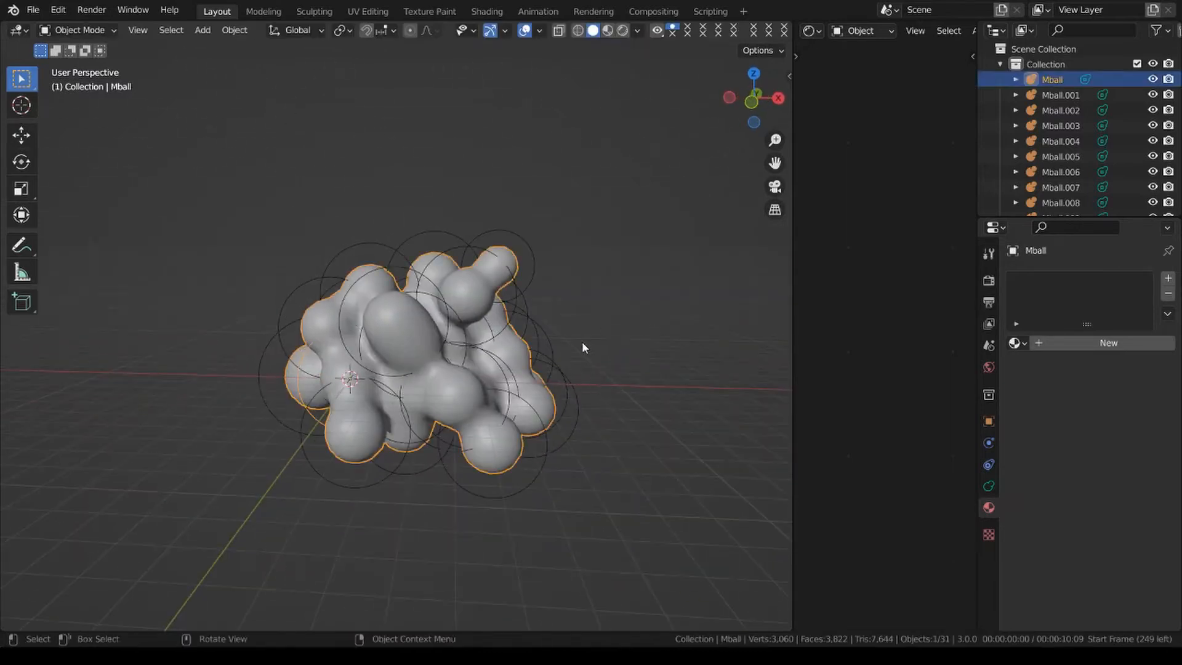
pyautogui.press('F3')
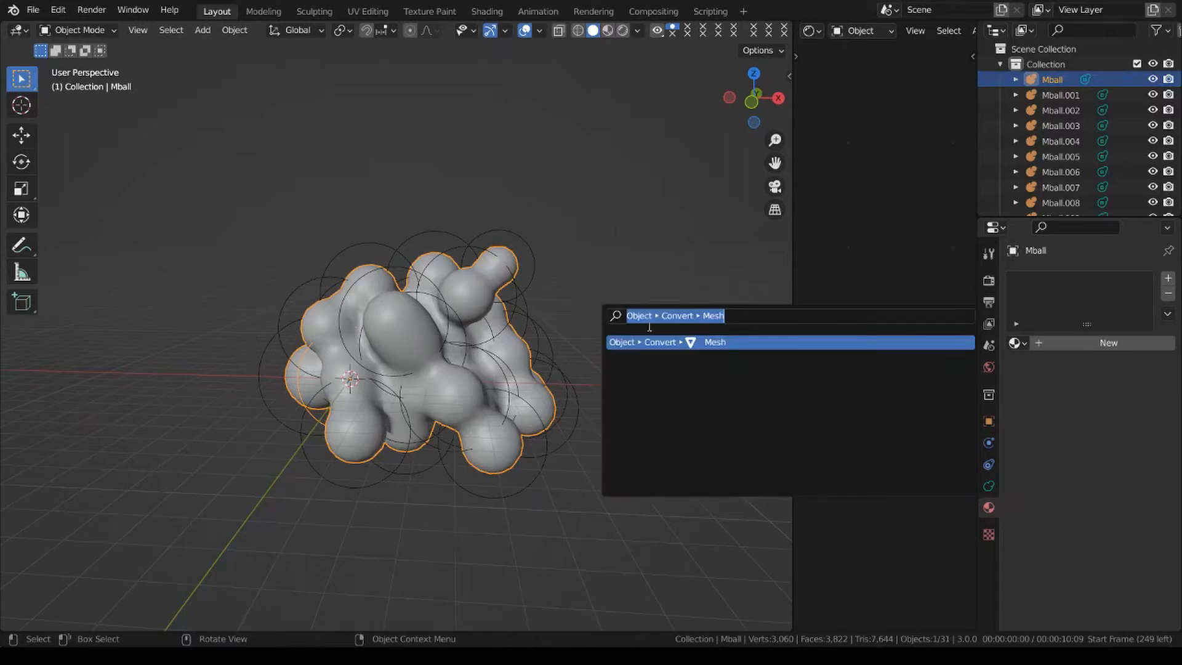
pyautogui.write('convert')
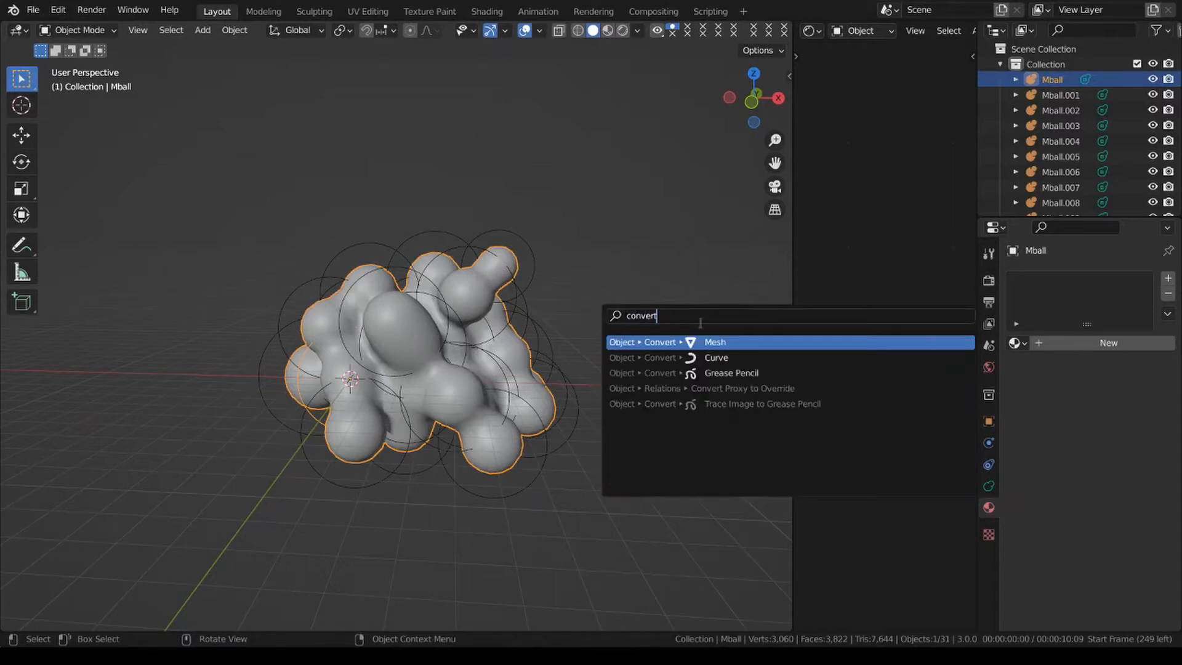
pyautogui.press('Return')
# Apply Shade Smooth to the converted mesh.
pyautogui.click(440, 350)
pyautogui.rightClick(684, 281)
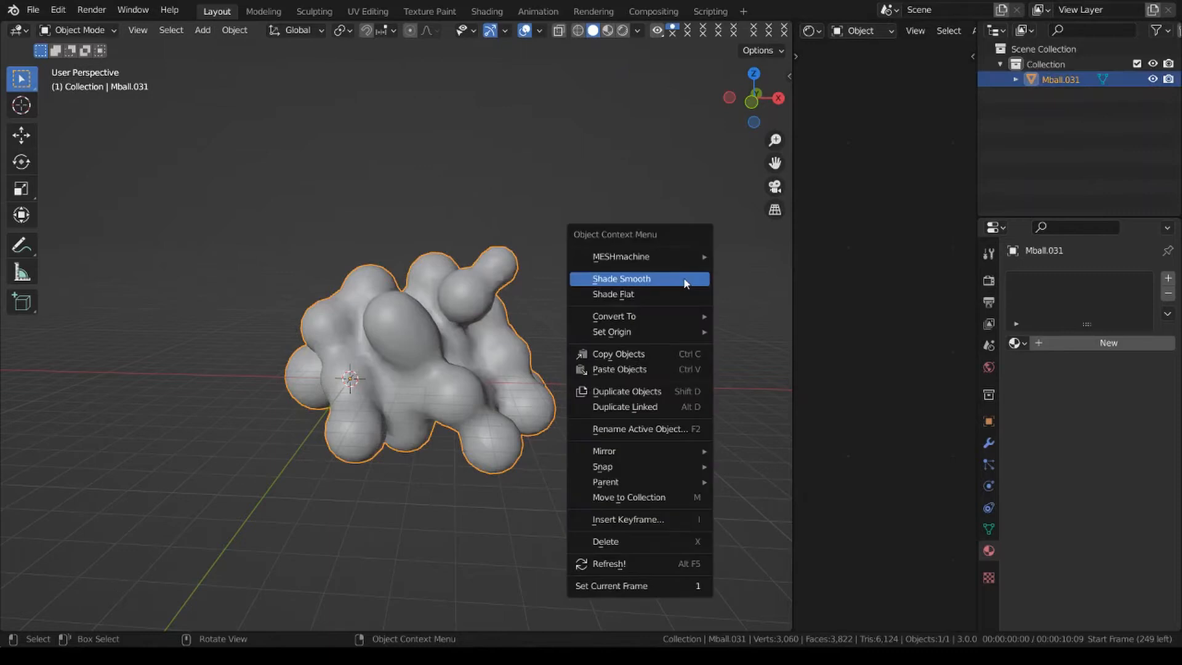
pyautogui.click(685, 280)
pyautogui.click(555, 334)
# Examine the converted mesh's topology in Edit Mode from several angles, comparing it with the Object Mode surface.
pyautogui.scroll(1, 556, 334)
pyautogui.moveTo(556, 338); pyautogui.dragTo(485, 361, button='middle')
pyautogui.click(485, 361)
pyautogui.press('Tab')
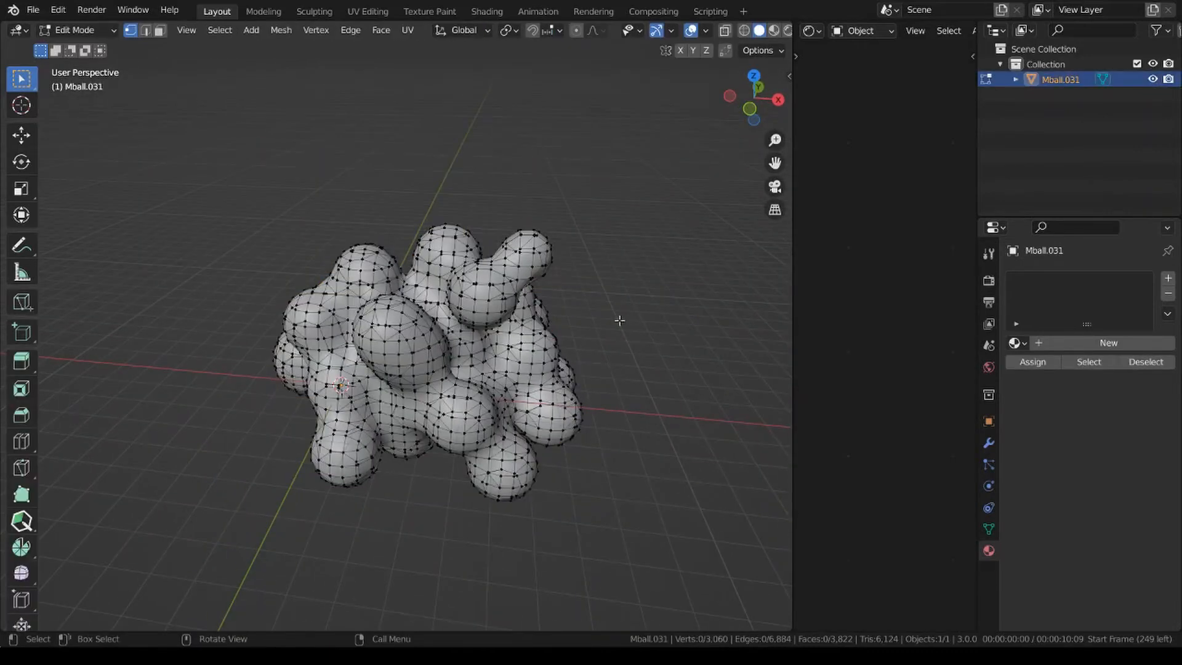
pyautogui.scroll(2, 619, 317)
pyautogui.moveTo(619, 317); pyautogui.dragTo(390, 339, button='middle')
pyautogui.press('Tab')
pyautogui.moveTo(599, 374); pyautogui.dragTo(594, 299, button='middle')
pyautogui.press('Tab')
pyautogui.press('Tab')
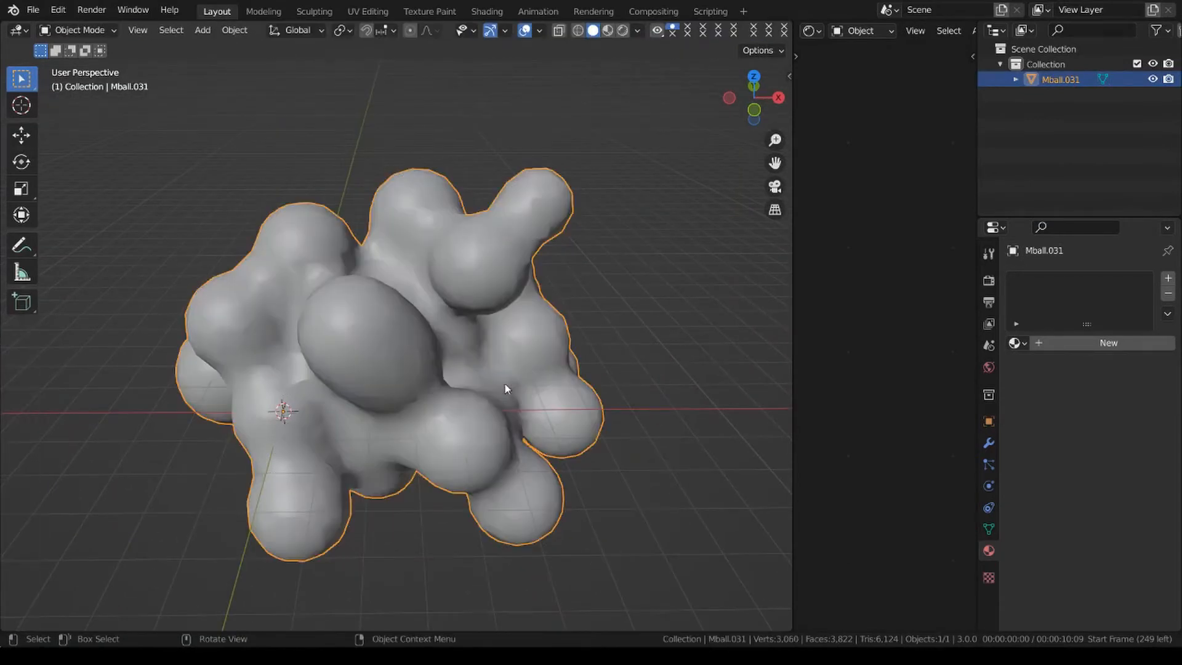
pyautogui.press('Tab')
pyautogui.moveTo(390, 407); pyautogui.dragTo(336, 347, button='middle')
pyautogui.scroll(-1, 450, 338)
pyautogui.moveTo(450, 338); pyautogui.dragTo(514, 396, button='middle')
pyautogui.press('Tab')
pyautogui.moveTo(642, 393); pyautogui.dragTo(656, 391, button='middle')
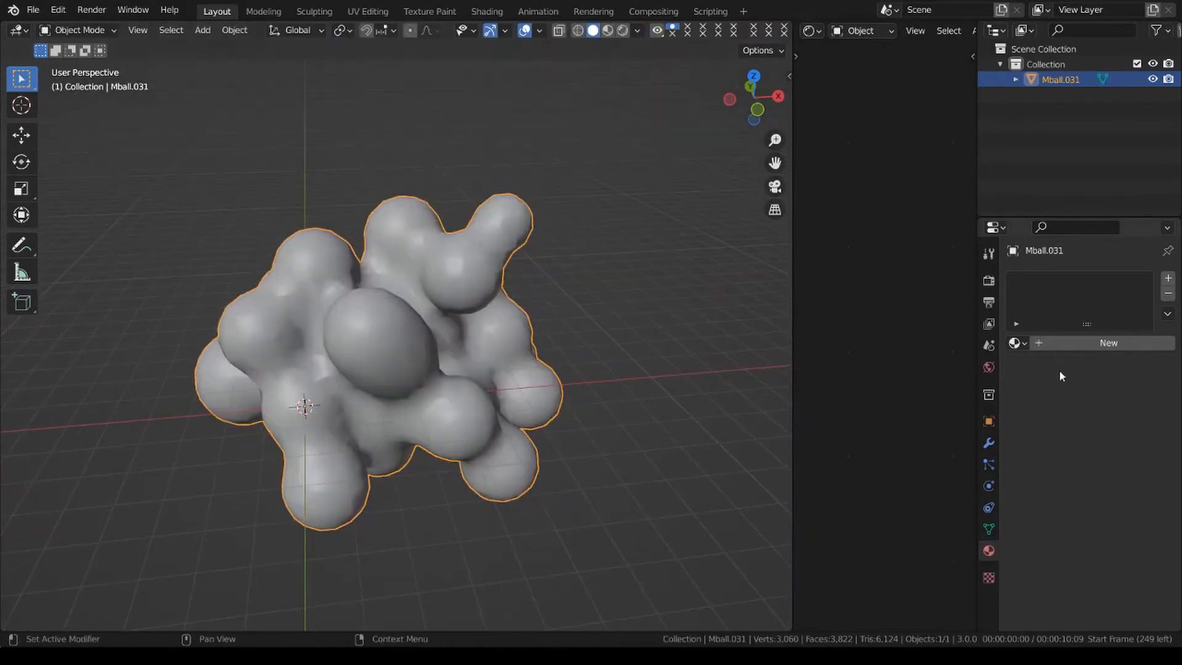
# Add a Remesh modifier in Voxel mode with a 0.1 m voxel size to the mesh and apply it.
pyautogui.click(990, 444)
pyautogui.click(1095, 278)
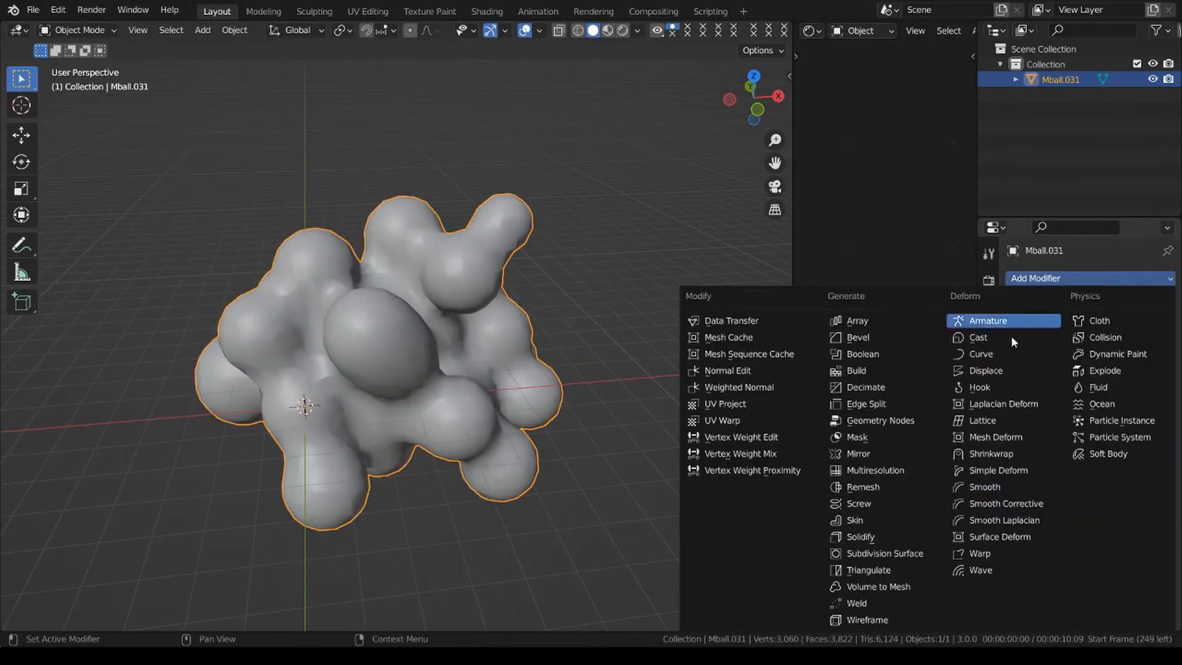
pyautogui.click(881, 487)
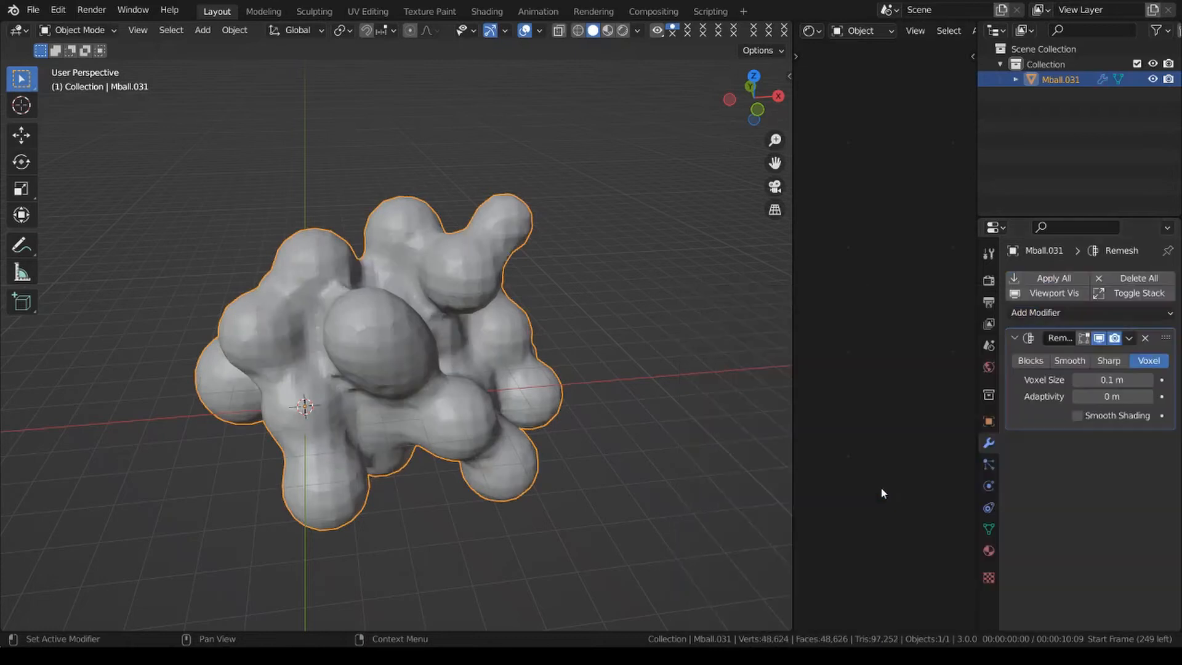
pyautogui.click(1127, 338)
pyautogui.click(1074, 355)
# Inspect the remeshed topology in Edit Mode, return to Object Mode, and apply Shade Smooth to the mesh.
pyautogui.press('Tab')
pyautogui.scroll(2, 484, 344)
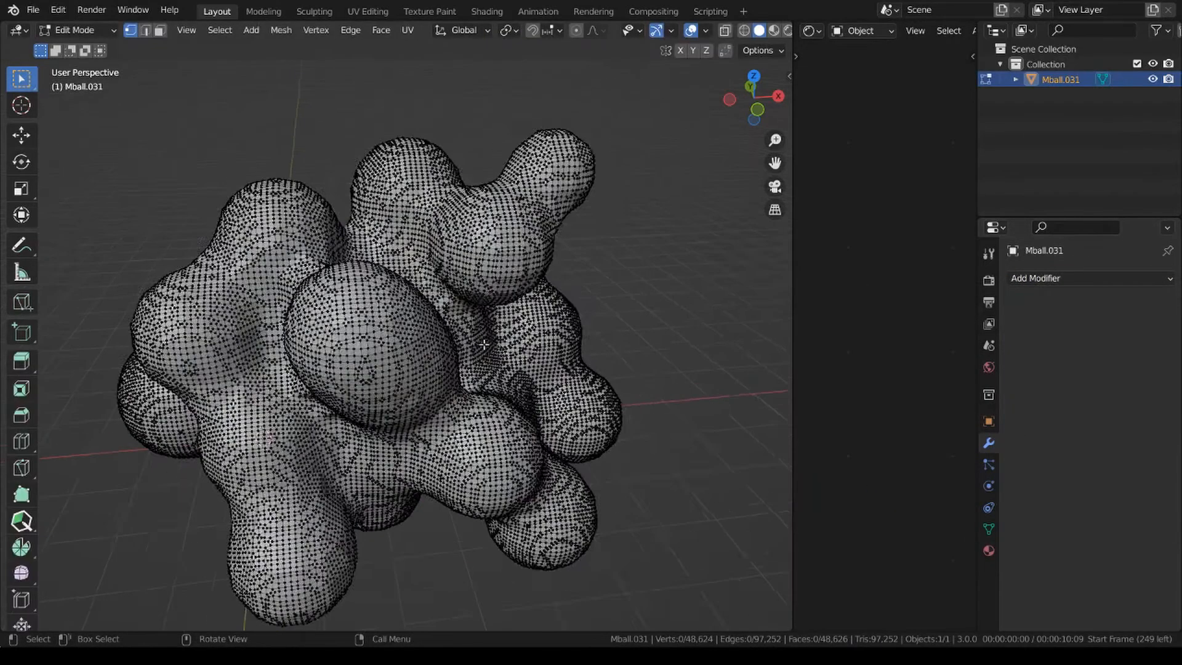
pyautogui.moveTo(484, 344); pyautogui.dragTo(337, 342, button='middle')
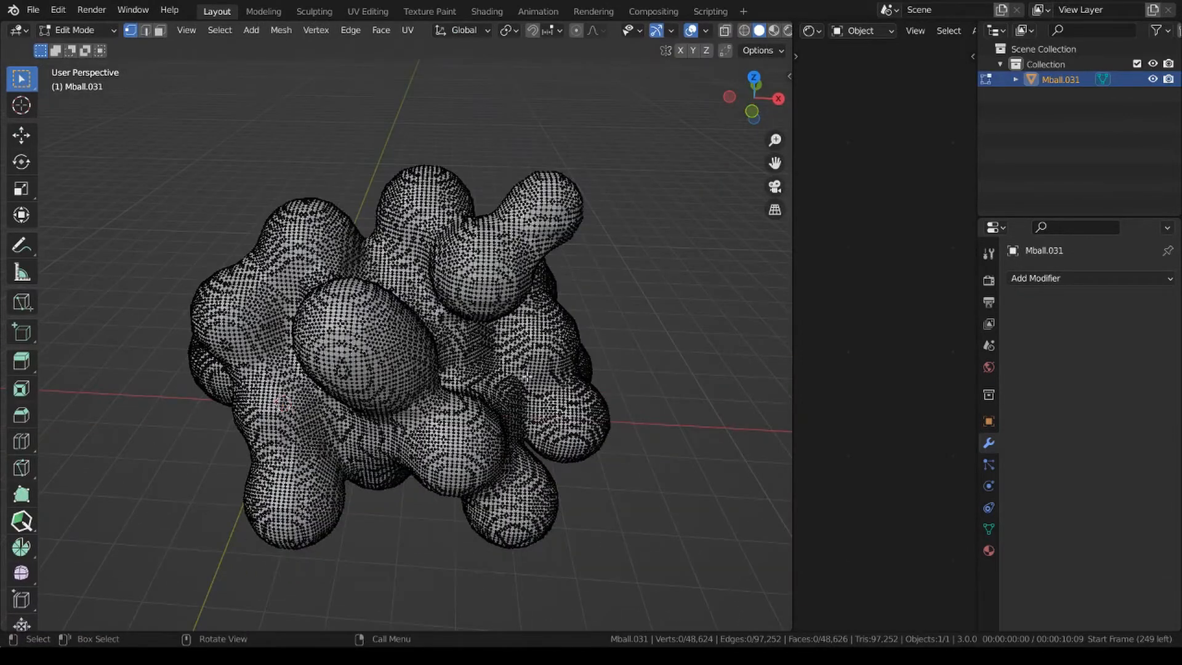
pyautogui.press('Tab')
pyautogui.rightClick(678, 308)
pyautogui.click(678, 308)
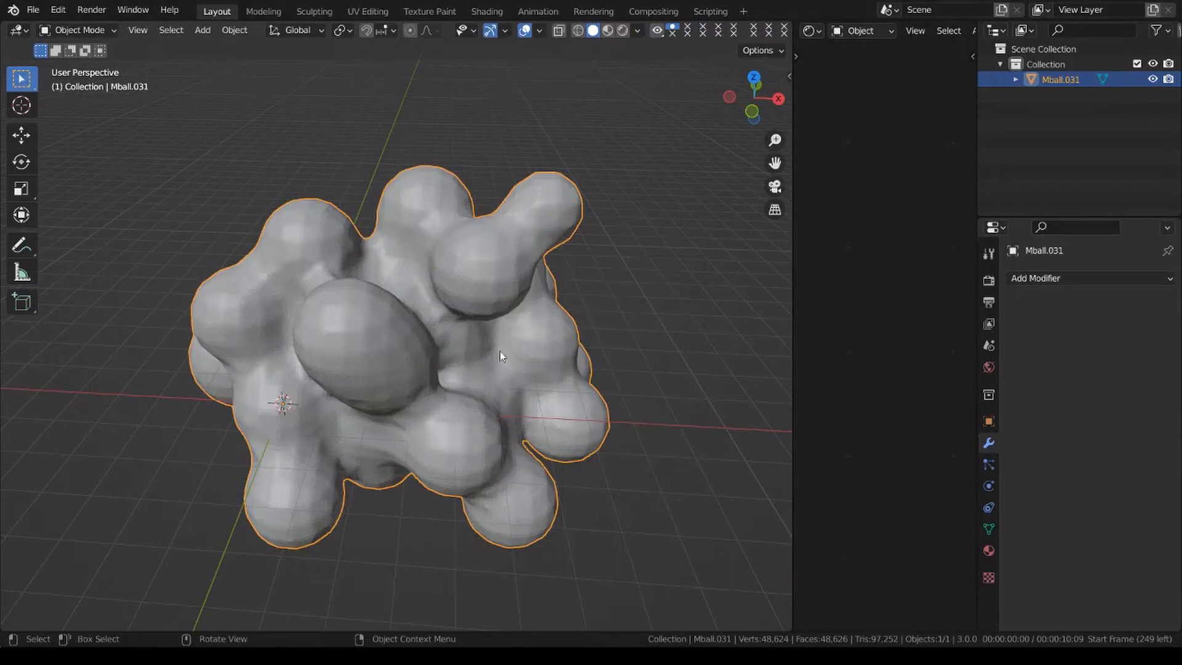
# Smooth the bumps and creases all around the mesh in Sculpt Mode with the Smooth brush, and return to Object Mode.
pyautogui.click(103, 30)
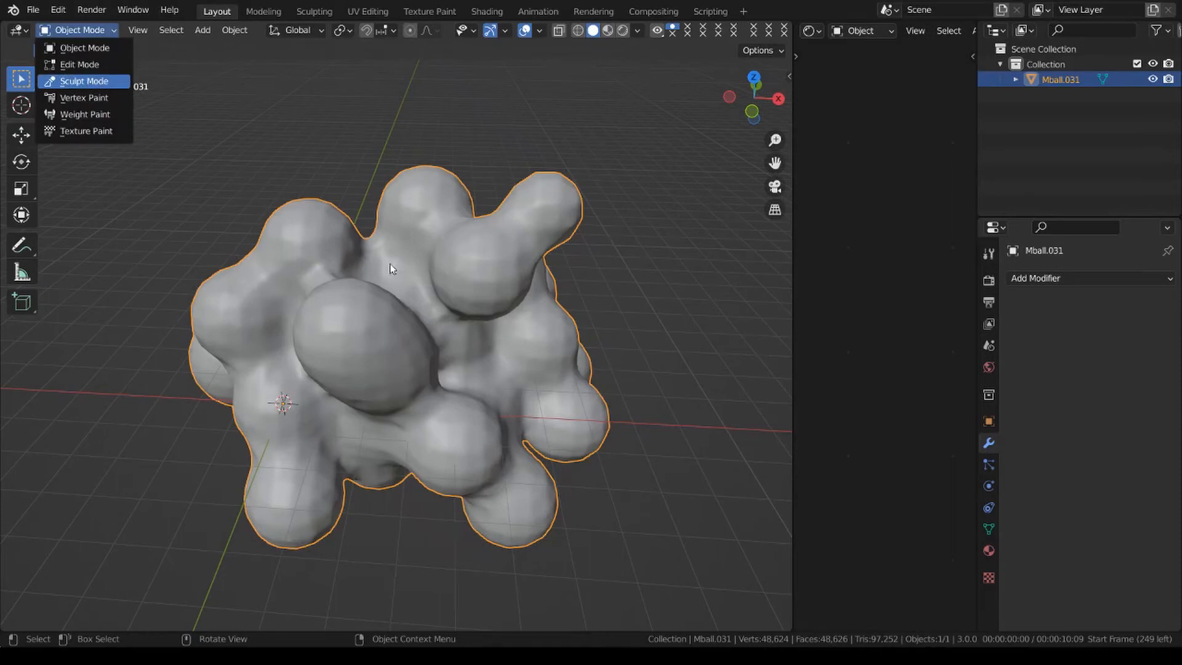
pyautogui.press('Return')
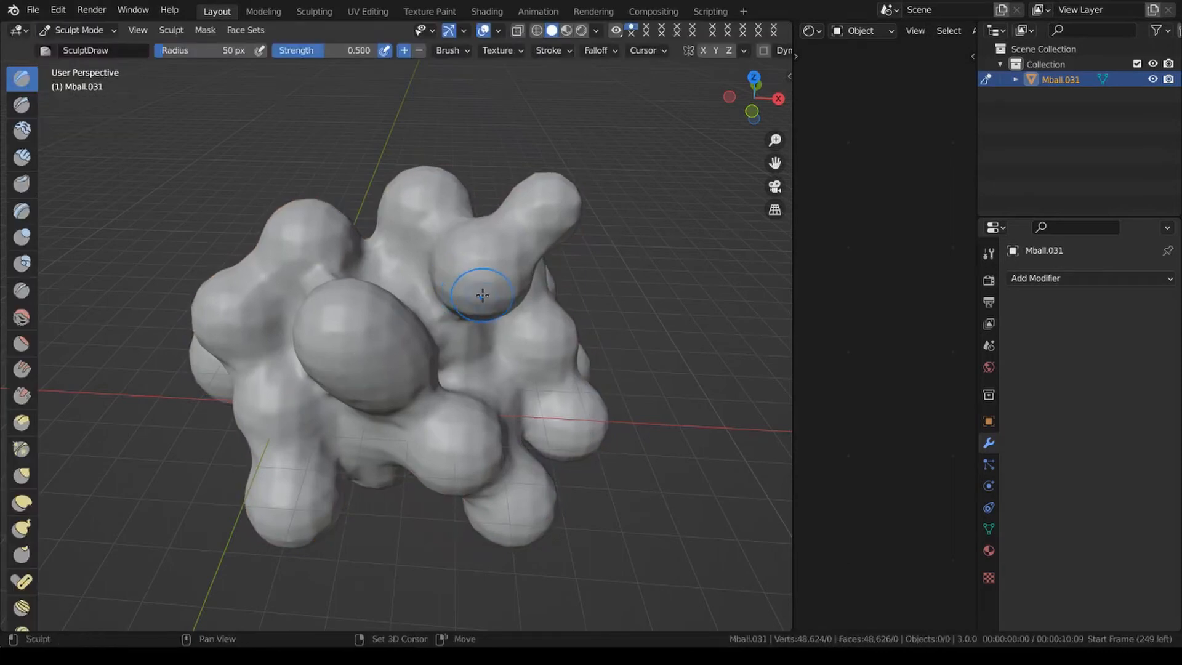
pyautogui.hotkey('shift', 's')
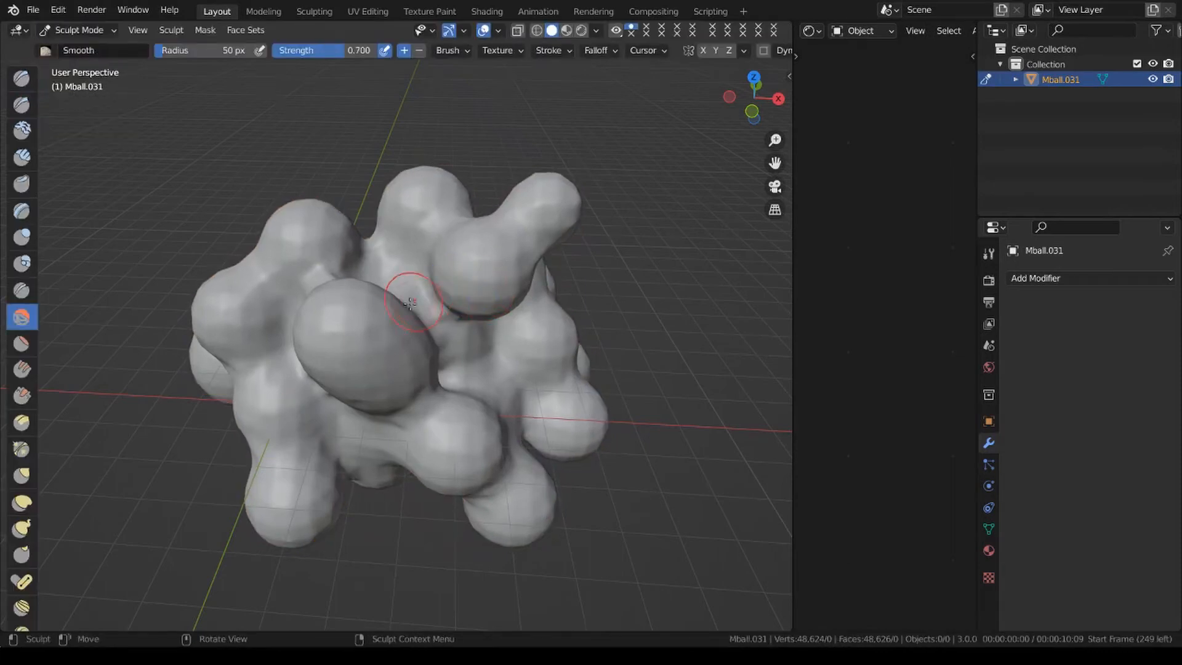
pyautogui.press('s')
pyautogui.rightClick(463, 349)
pyautogui.scroll(-1, 380, 361)
pyautogui.moveTo(374, 333)
pyautogui.mouseDown()
pyautogui.moveTo(343, 336)
pyautogui.moveTo(330, 285)
pyautogui.moveTo(268, 348)
pyautogui.moveTo(556, 409)
pyautogui.moveTo(519, 241)
pyautogui.moveTo(325, 274)
pyautogui.mouseUp()
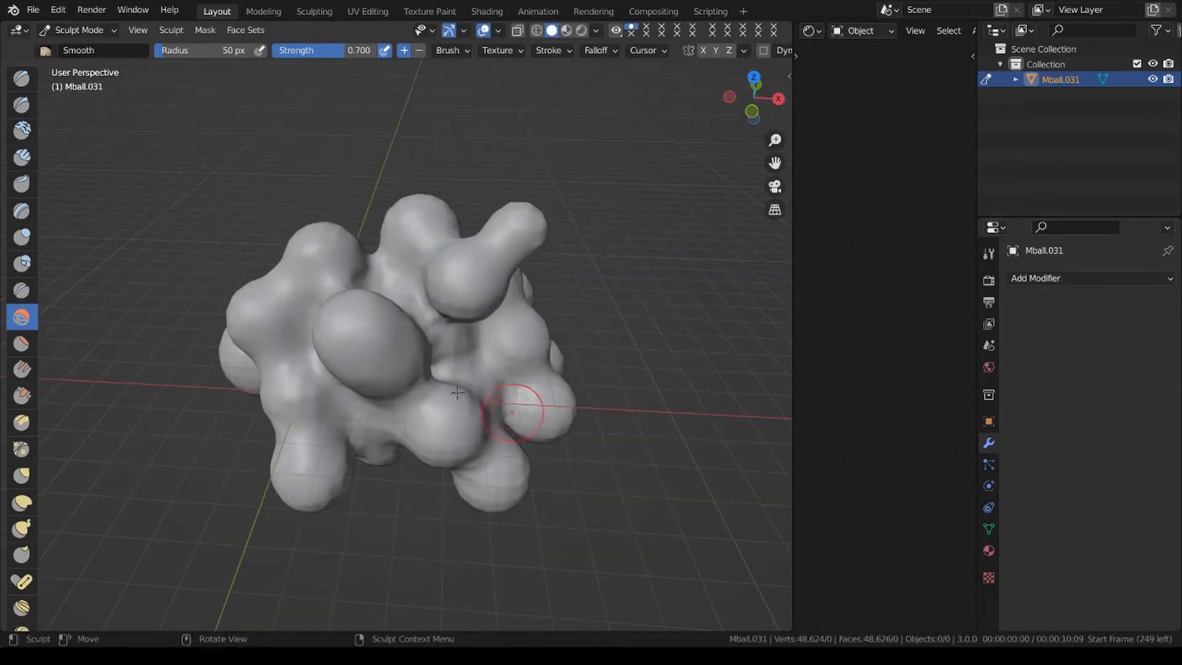
pyautogui.moveTo(526, 405); pyautogui.dragTo(729, 381, button='middle')
pyautogui.moveTo(387, 379)
pyautogui.mouseDown()
pyautogui.moveTo(458, 346)
pyautogui.moveTo(363, 426)
pyautogui.moveTo(243, 345)
pyautogui.mouseUp()
pyautogui.moveTo(330, 383); pyautogui.dragTo(470, 369, button='middle')
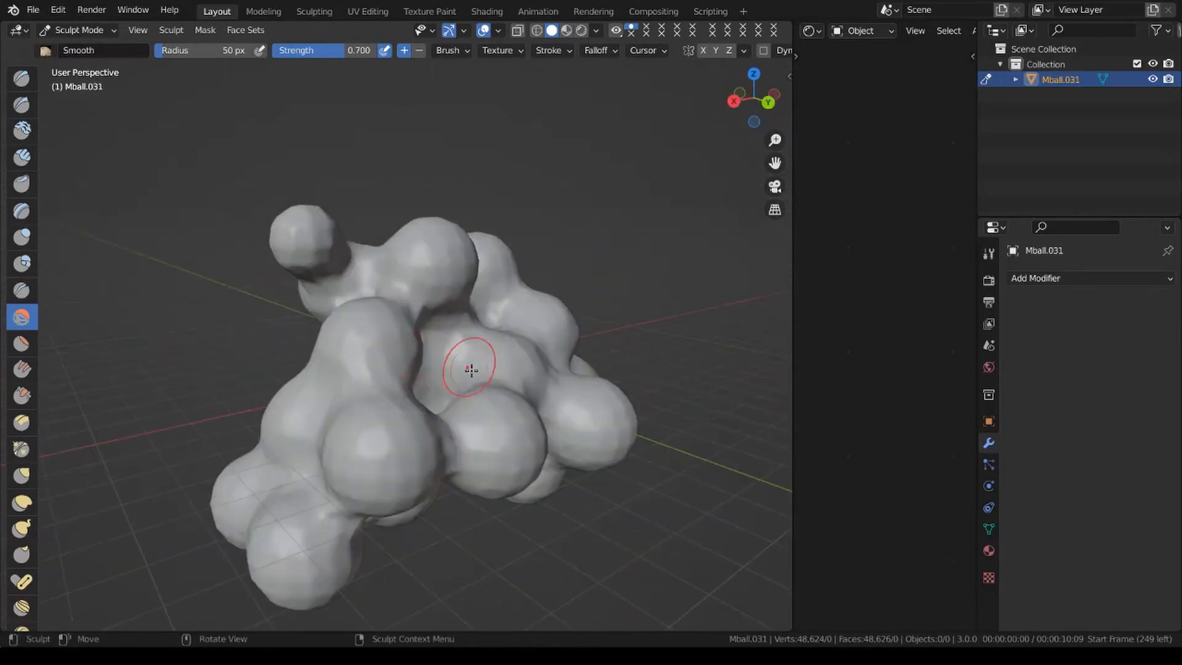
pyautogui.moveTo(470, 370)
pyautogui.mouseDown()
pyautogui.moveTo(333, 435)
pyautogui.moveTo(313, 524)
pyautogui.mouseUp()
pyautogui.moveTo(459, 452); pyautogui.dragTo(603, 436, button='middle')
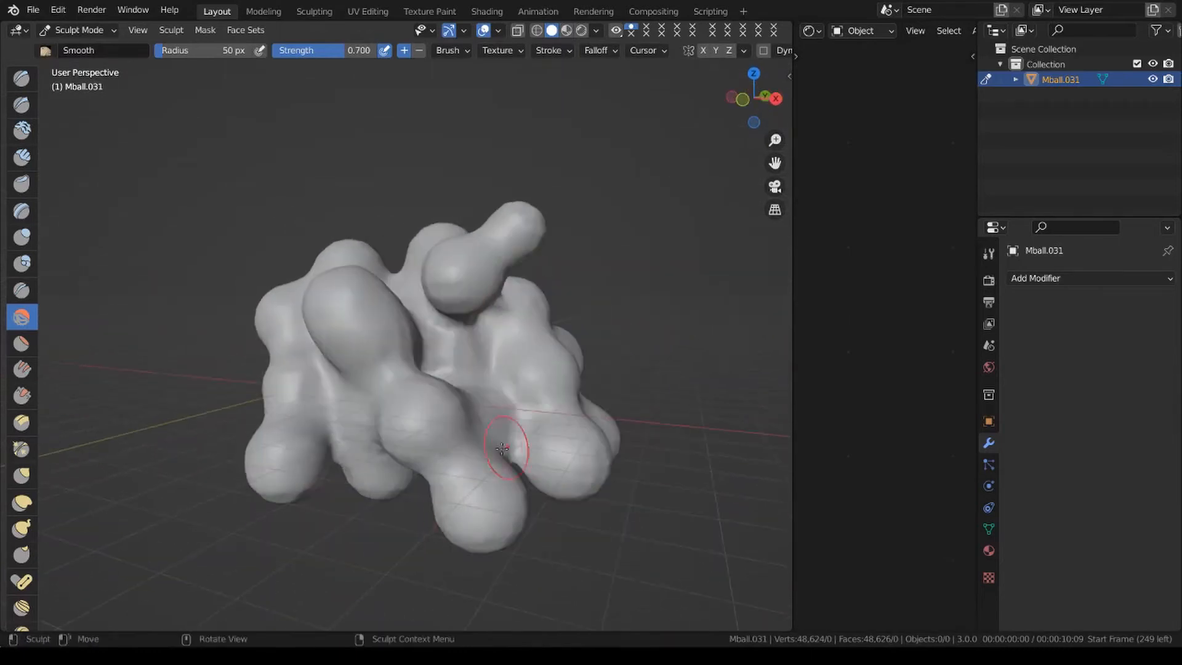
pyautogui.moveTo(520, 449)
pyautogui.mouseDown(button='middle')
pyautogui.moveTo(236, 470)
pyautogui.moveTo(446, 376)
pyautogui.moveTo(455, 304)
pyautogui.mouseUp(button='middle')
pyautogui.moveTo(540, 264); pyautogui.dragTo(520, 401, button='middle')
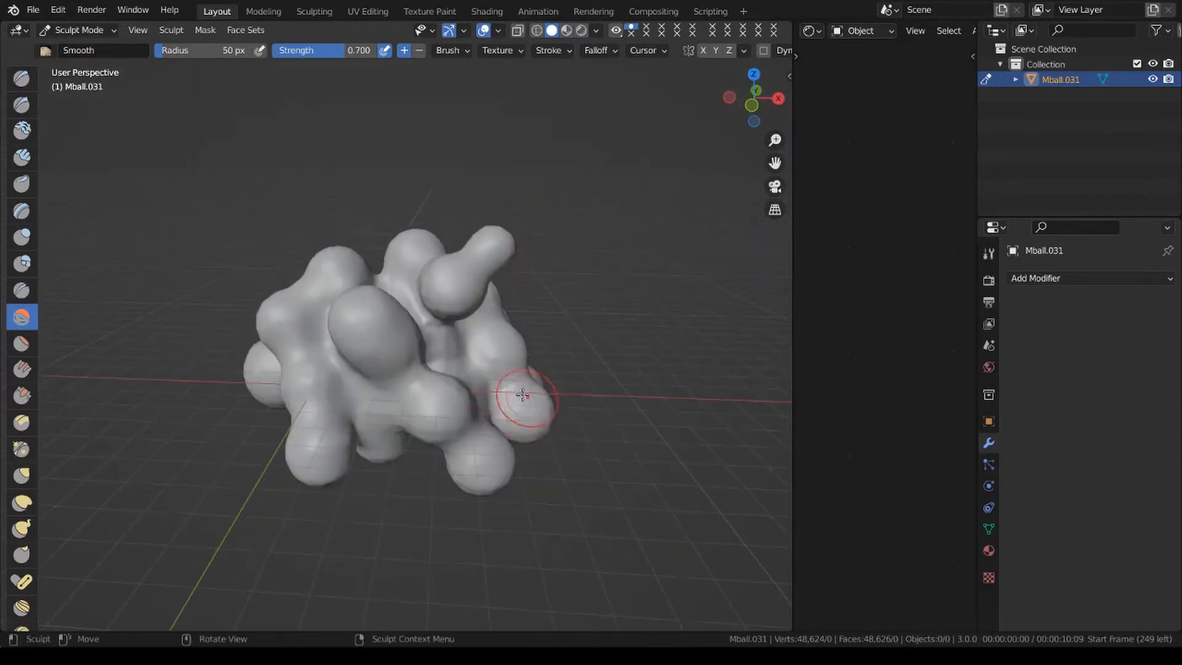
pyautogui.click(89, 31)
pyautogui.click(80, 47)
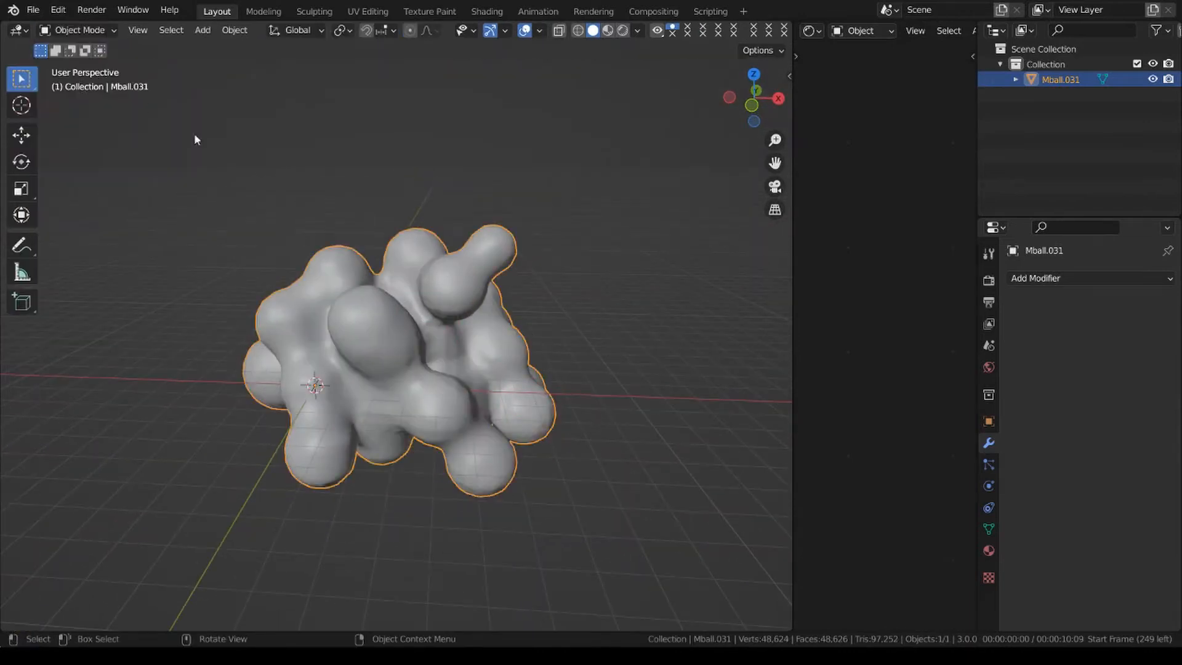
# Add an empty Volume object at the world origin.
pyautogui.moveTo(542, 316); pyautogui.dragTo(563, 332, button='middle')
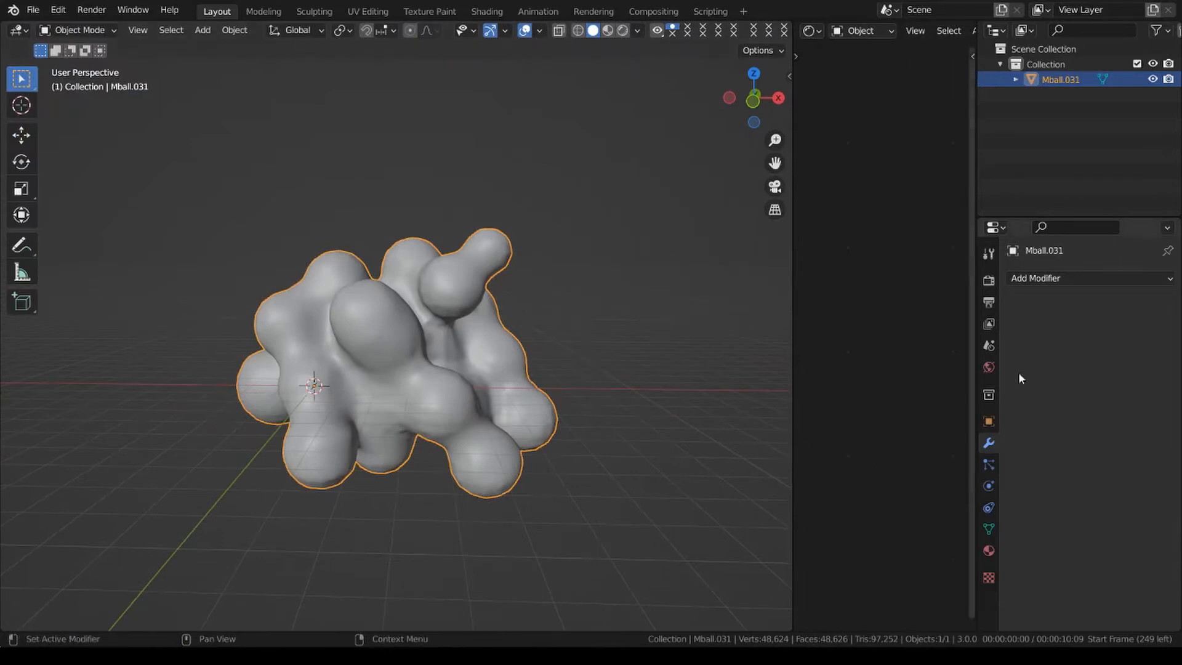
pyautogui.hotkey('shift', 'a')
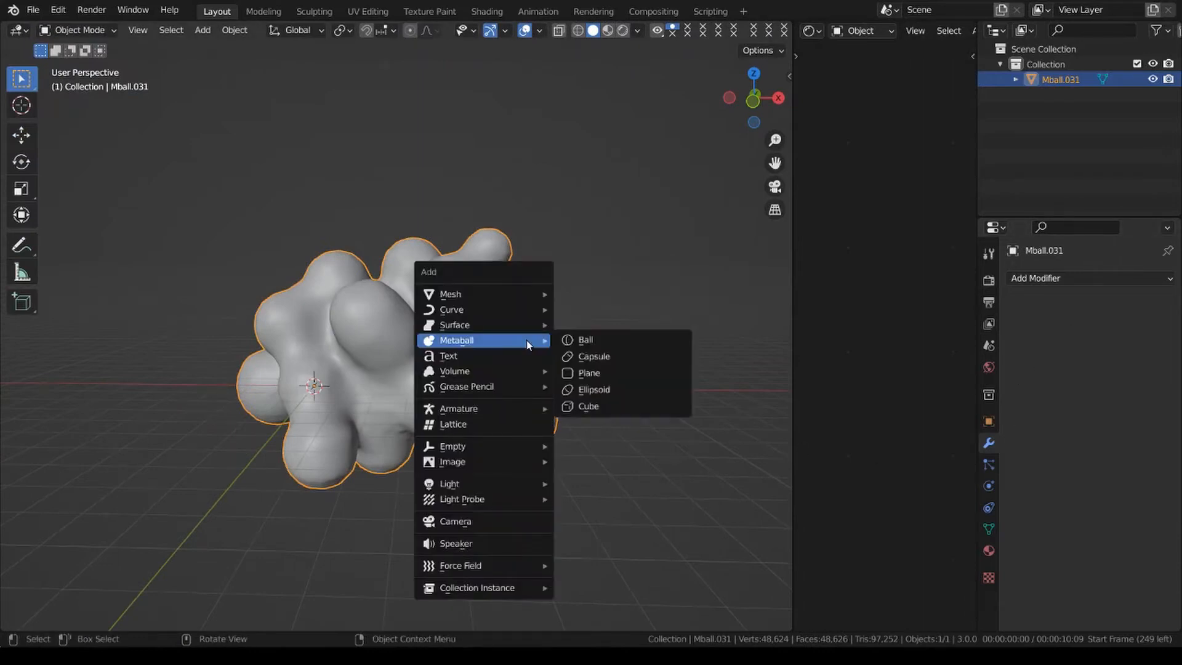
pyautogui.moveTo(484, 373)
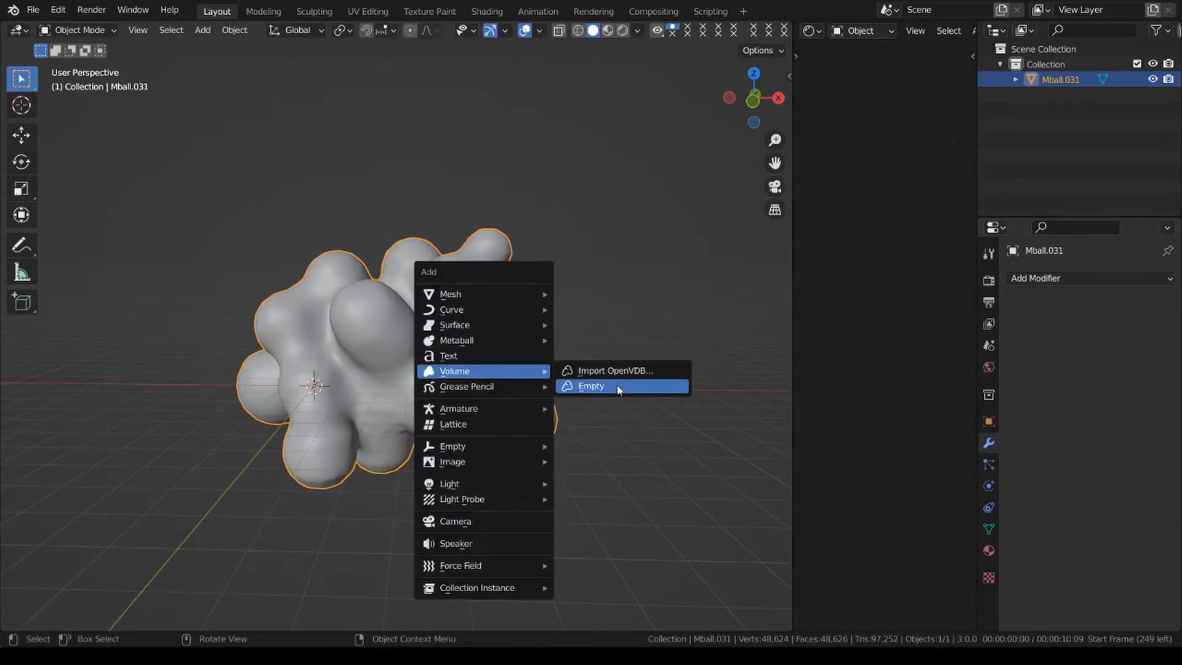
pyautogui.click(590, 387)
pyautogui.scroll(-2, 316, 428)
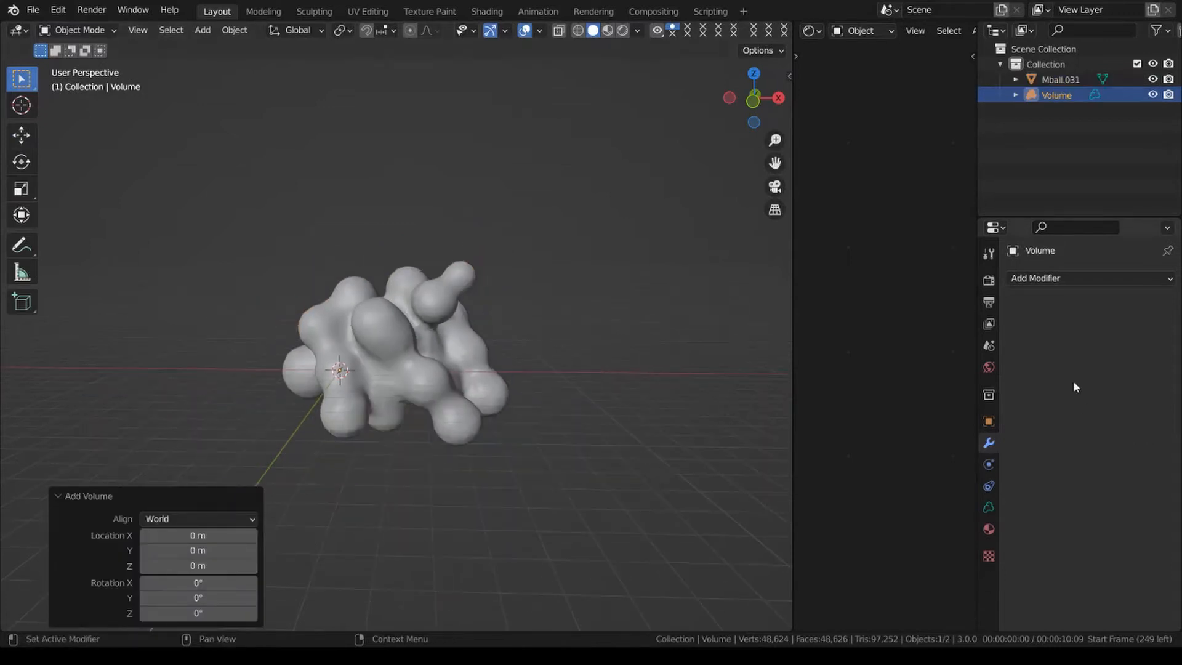
# Add Mesh to Volume and Volume Displace modifiers to the volume, with Mball.031 as the Mesh to Volume source object.
pyautogui.click(1085, 281)
pyautogui.click(1010, 337)
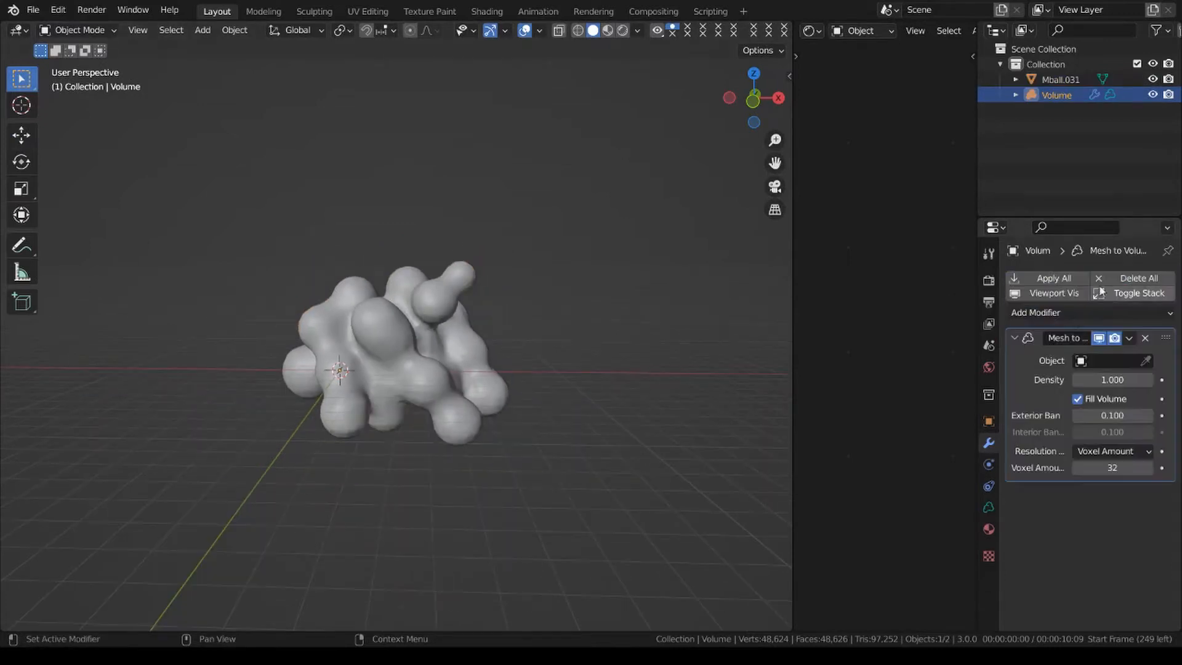
pyautogui.click(1090, 311)
pyautogui.click(1120, 350)
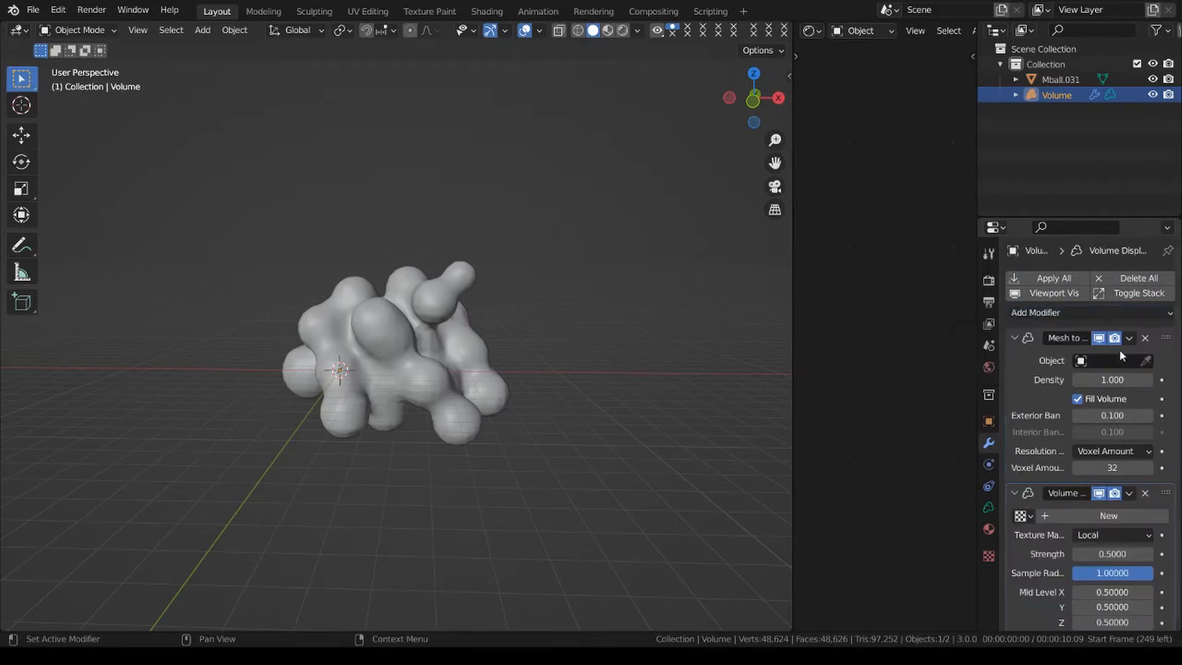
pyautogui.click(1148, 362)
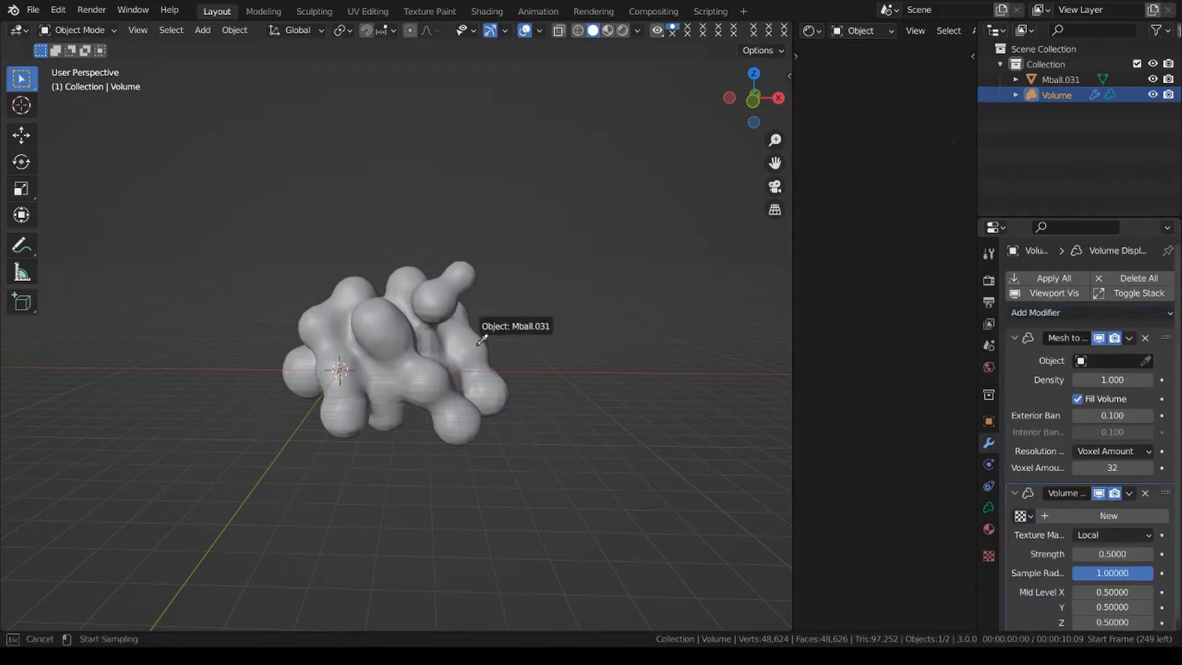
pyautogui.click(430, 337)
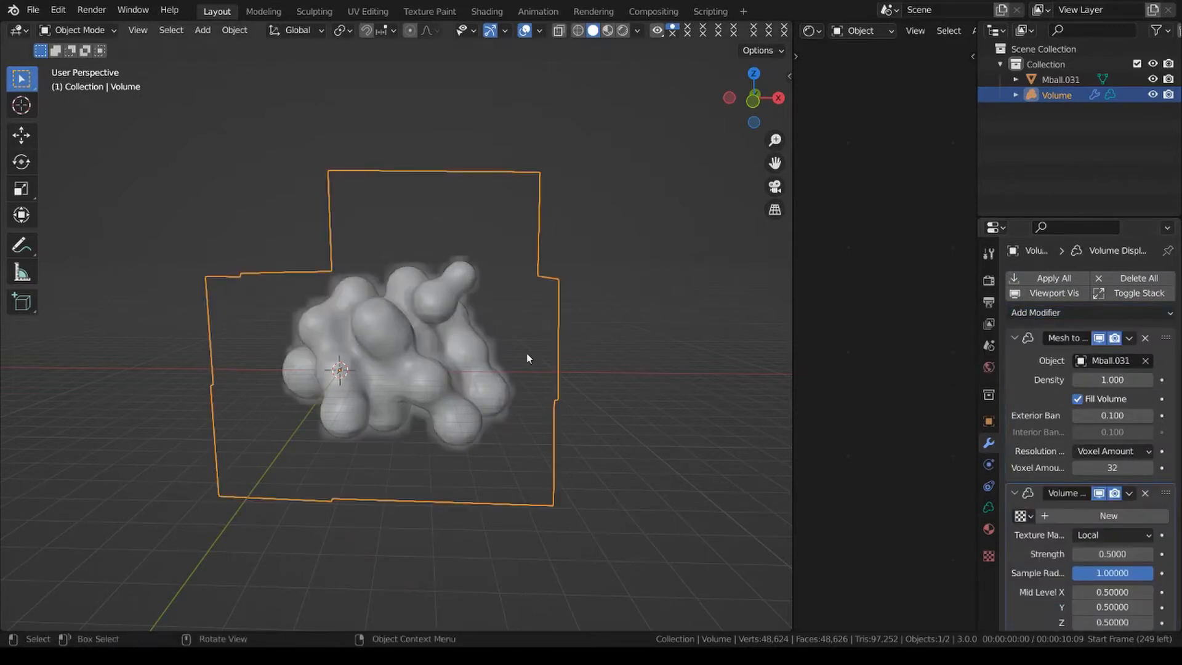
# Rename the Mball.031 mesh as Object.
pyautogui.doubleClick(1064, 78)
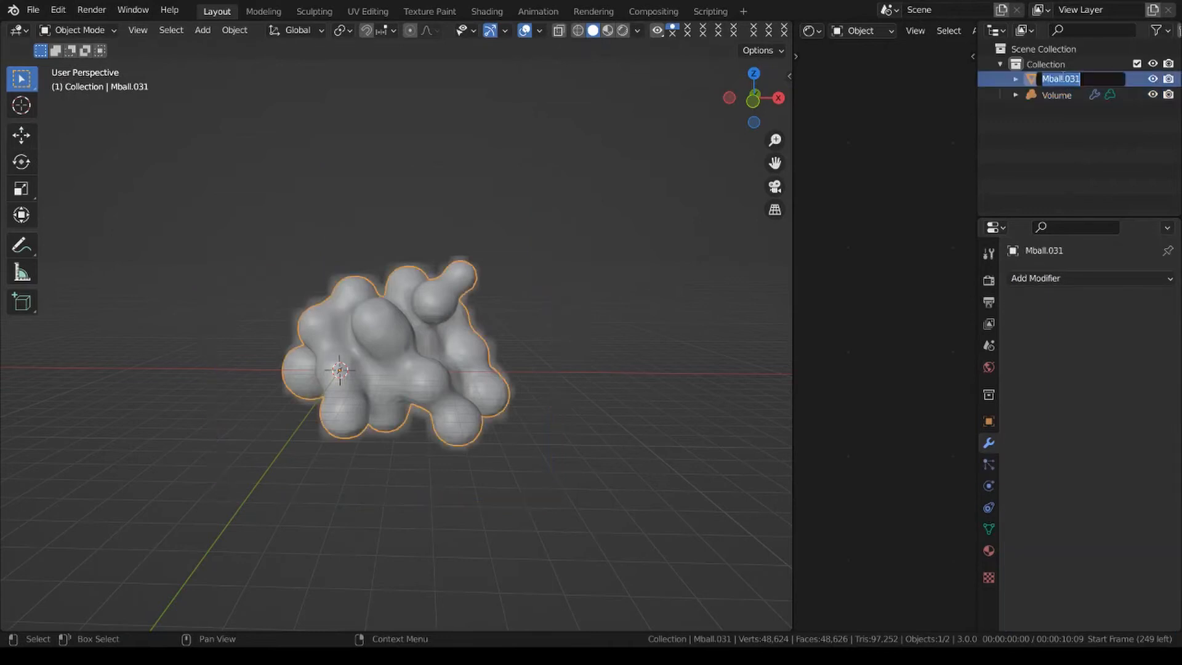
pyautogui.write('Object')
pyautogui.press('Return')
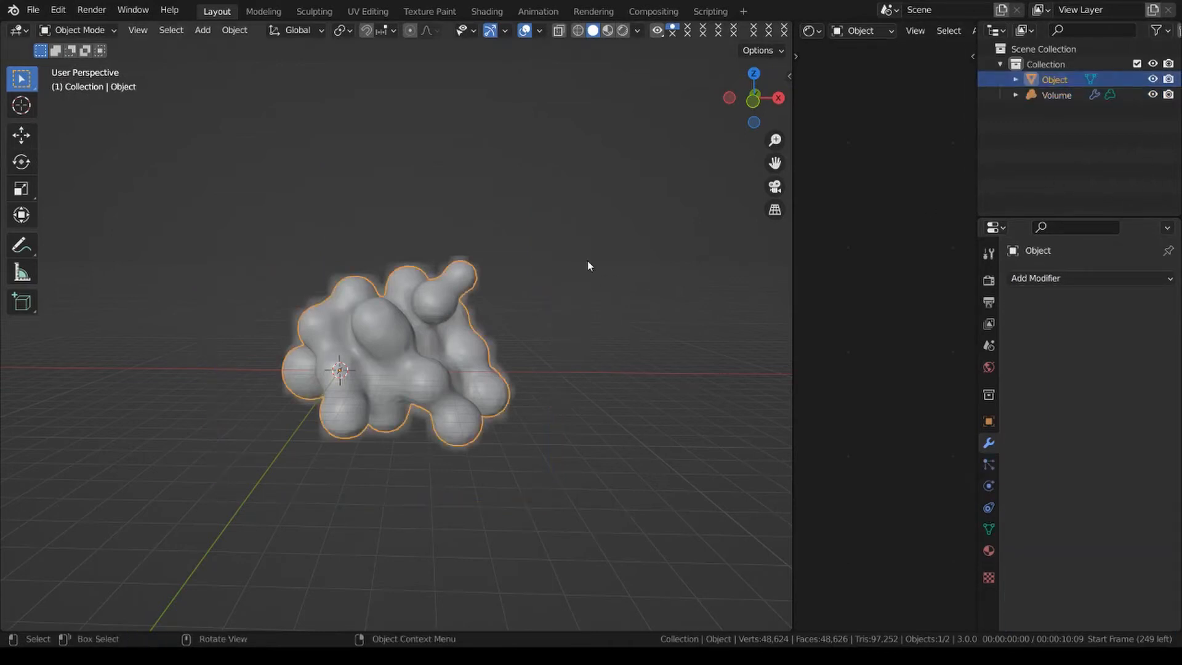
# Create a new texture for the volume's Volume Displace modifier and set its type to Clouds.
pyautogui.click(1056, 95)
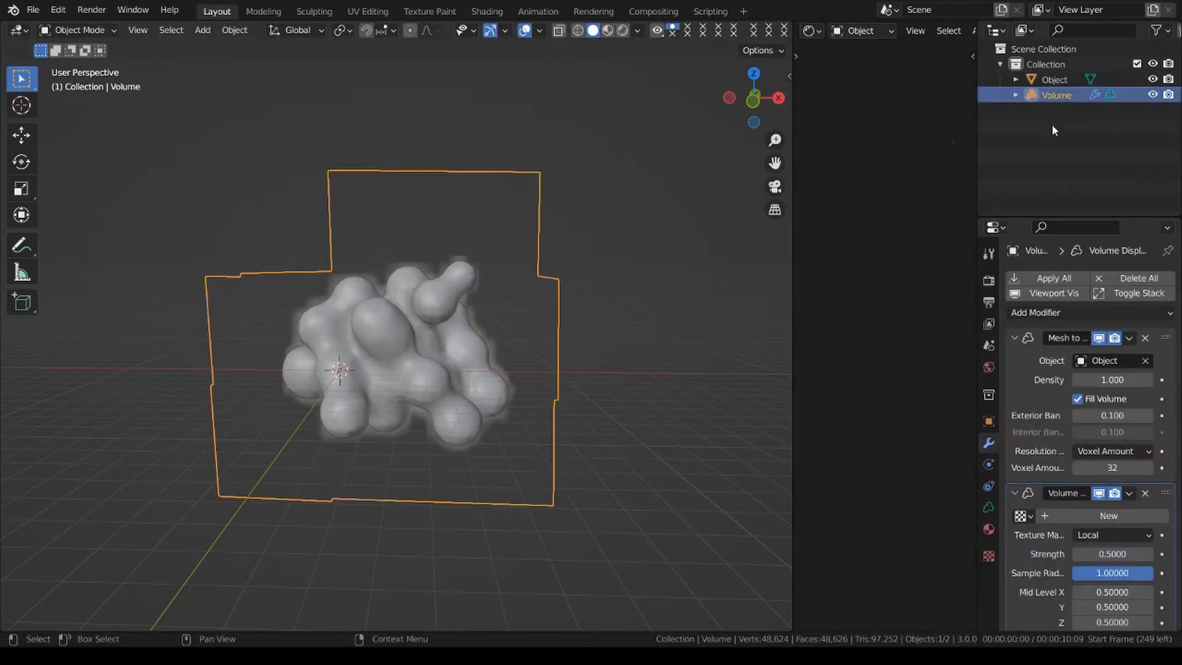
pyautogui.scroll(-1, 1064, 464)
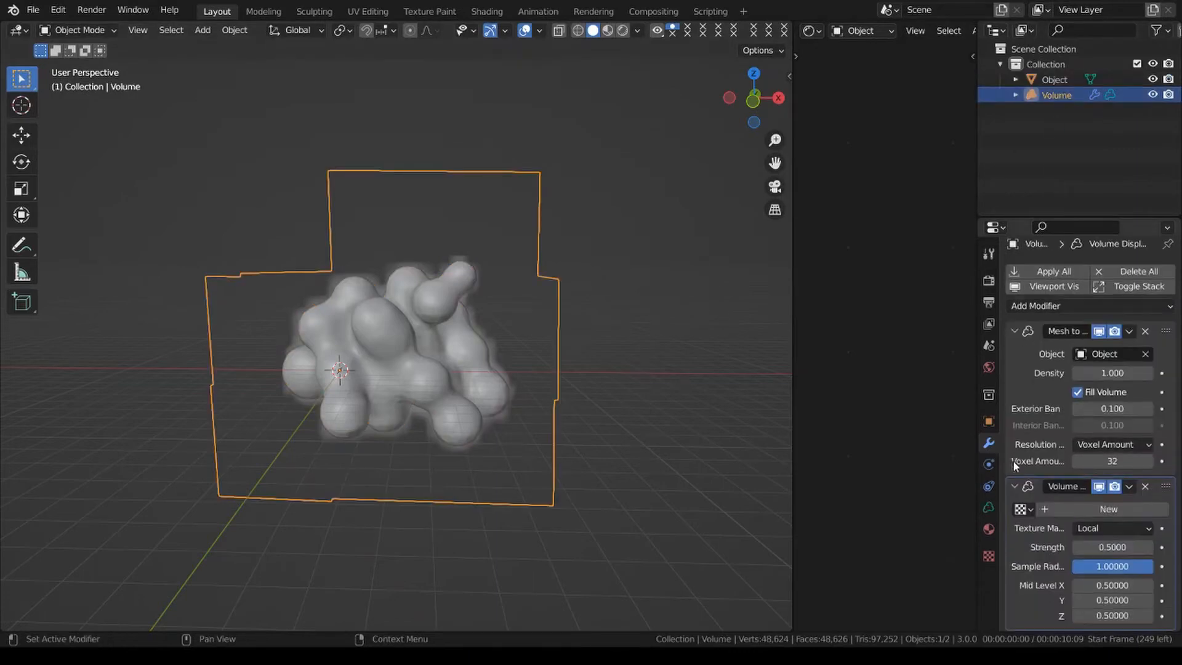
pyautogui.click(1120, 509)
pyautogui.click(988, 556)
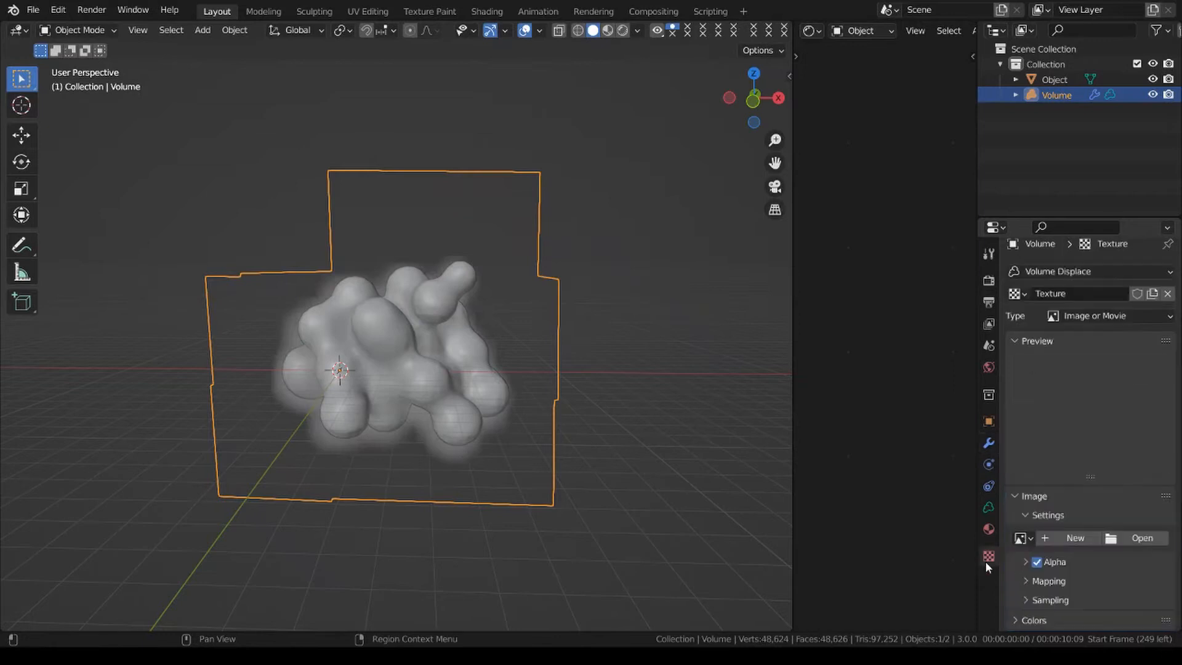
pyautogui.click(1127, 315)
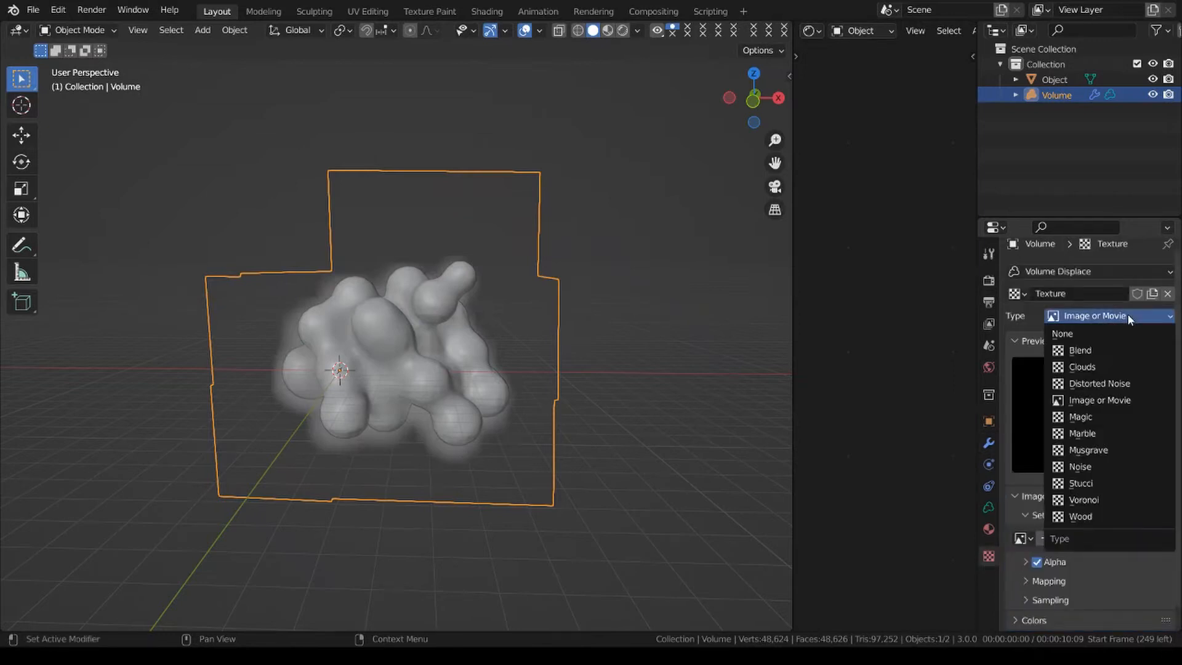
pyautogui.click(1104, 366)
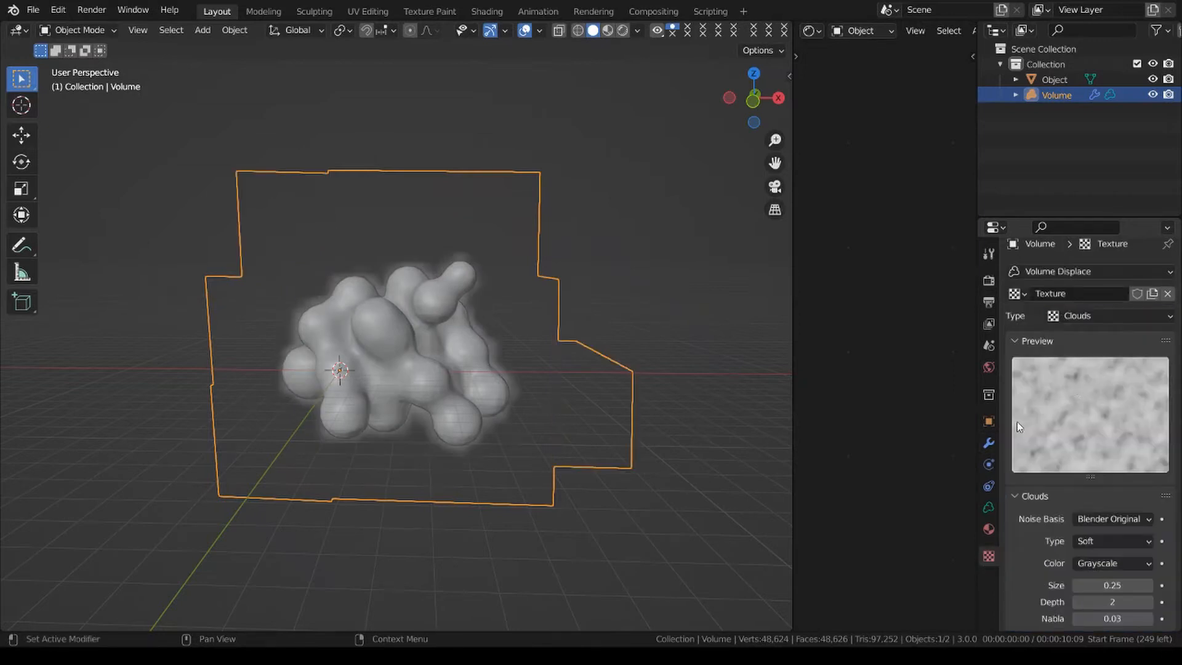
# Set the Mesh to Volume modifier's voxel amount to 64.
pyautogui.click(989, 443)
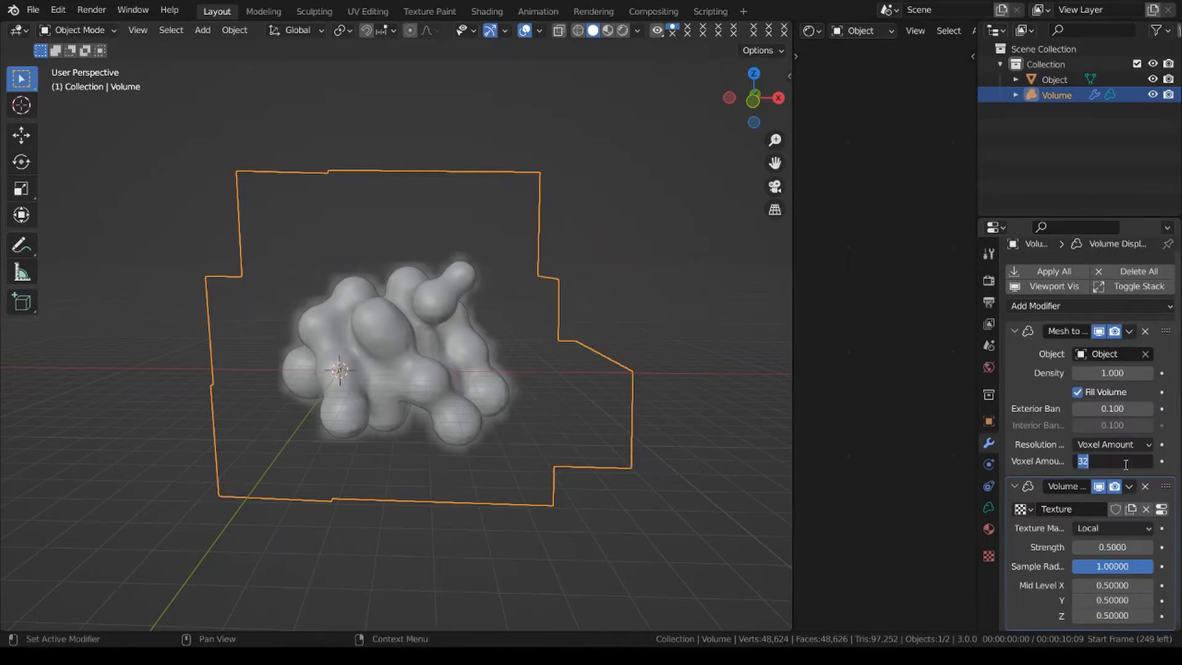
pyautogui.write('64')
pyautogui.press('Return')
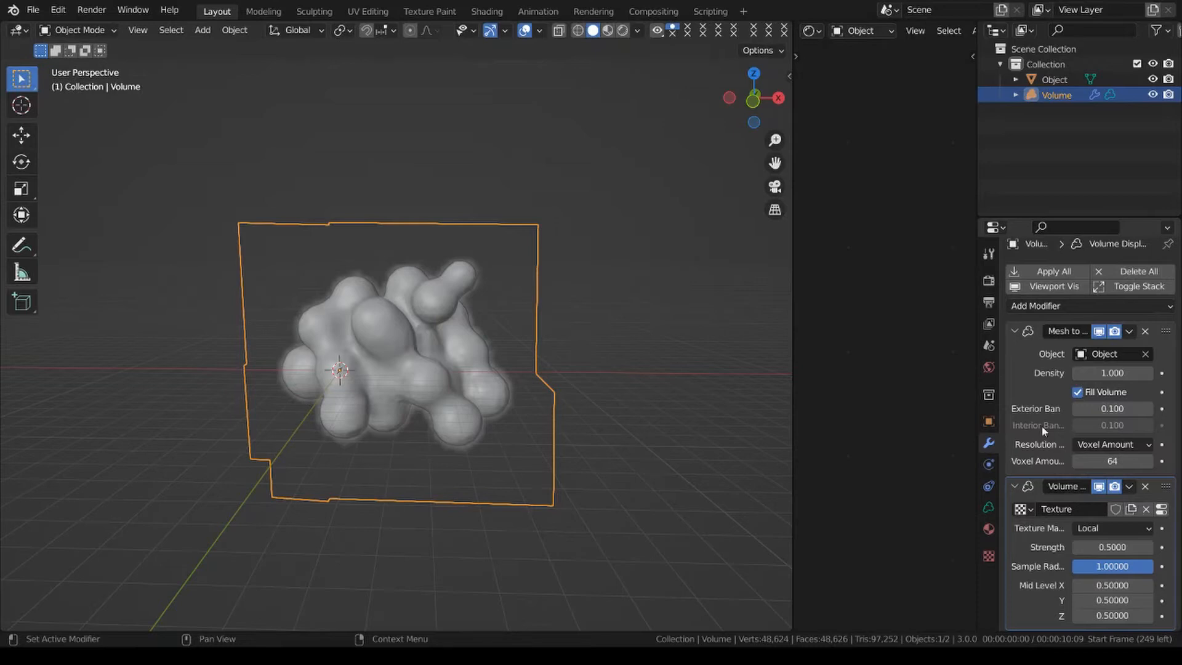
# Add a cube at the origin, scale it down to about 0.54, and apply its scale.
pyautogui.hotkey('shift', 'a')
pyautogui.moveTo(511, 300)
pyautogui.moveTo(493, 218)
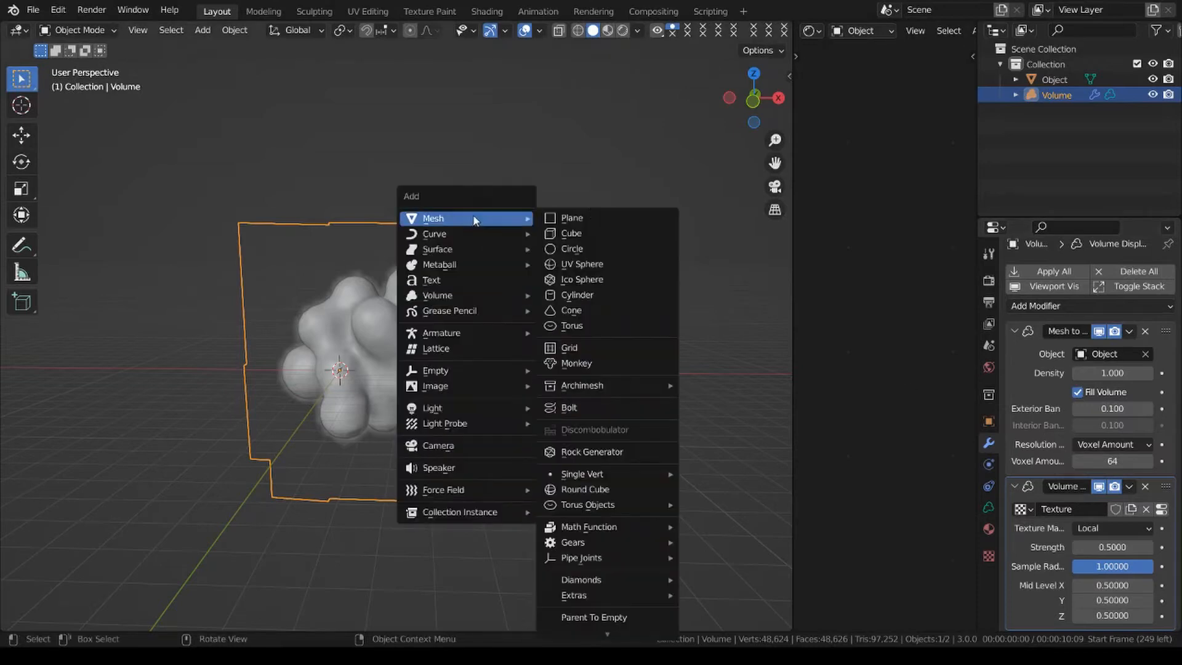
pyautogui.click(598, 234)
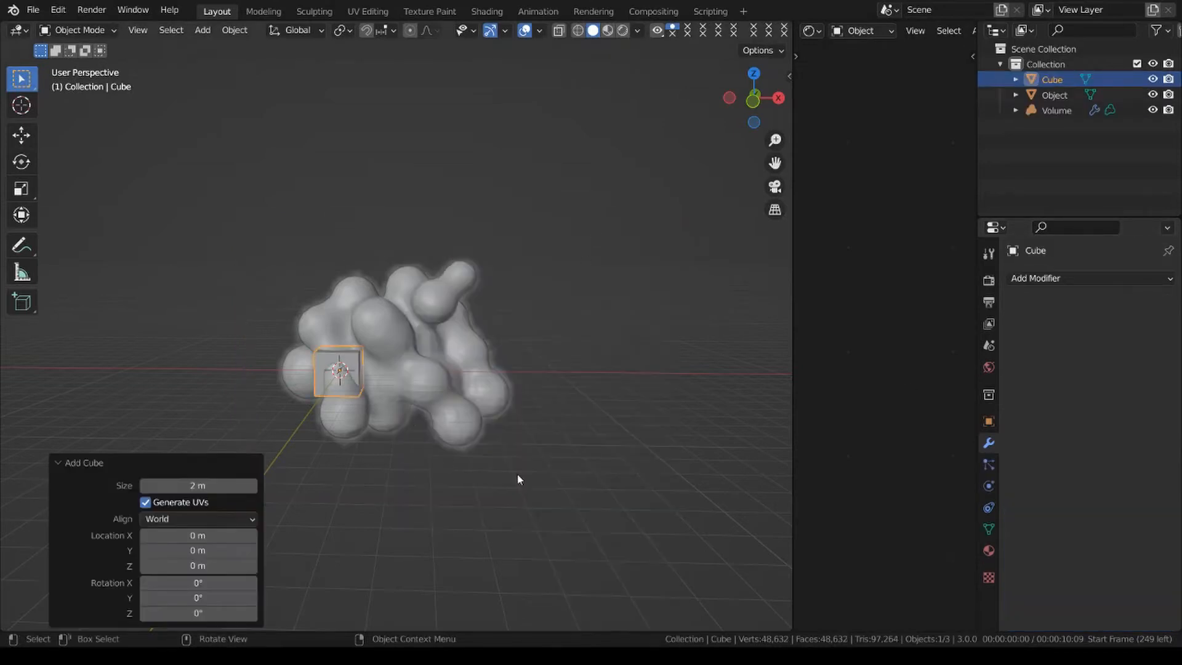
pyautogui.press('s')
pyautogui.click(474, 403)
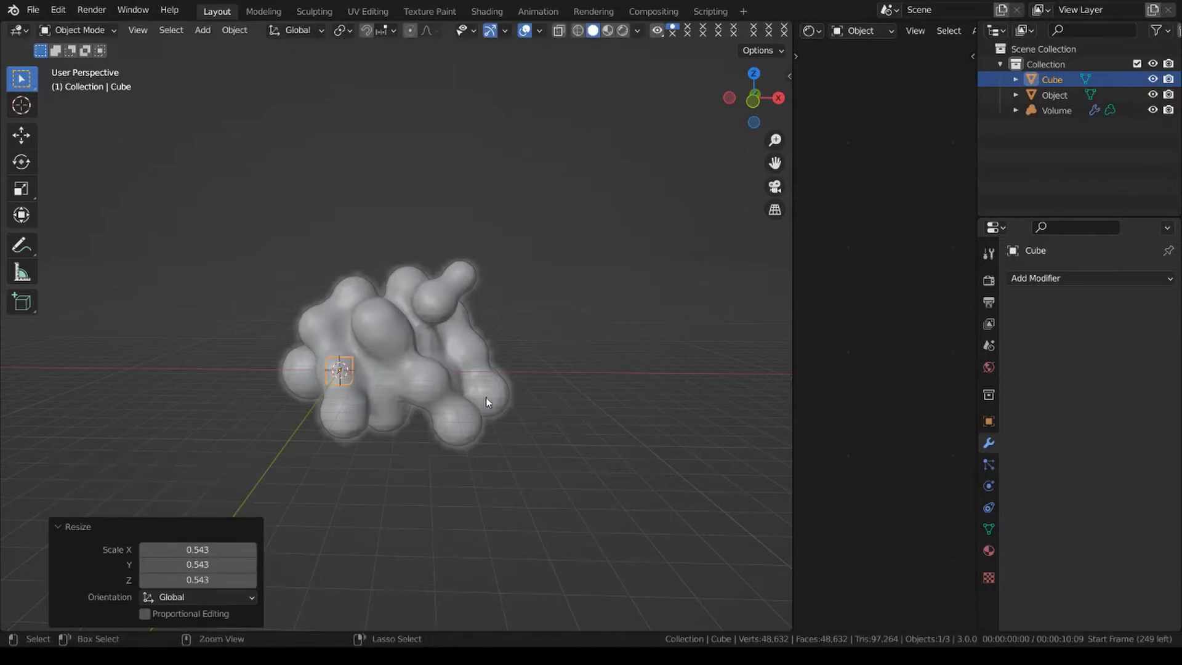
pyautogui.hotkey('ctrl', 'a')
pyautogui.click(485, 397)
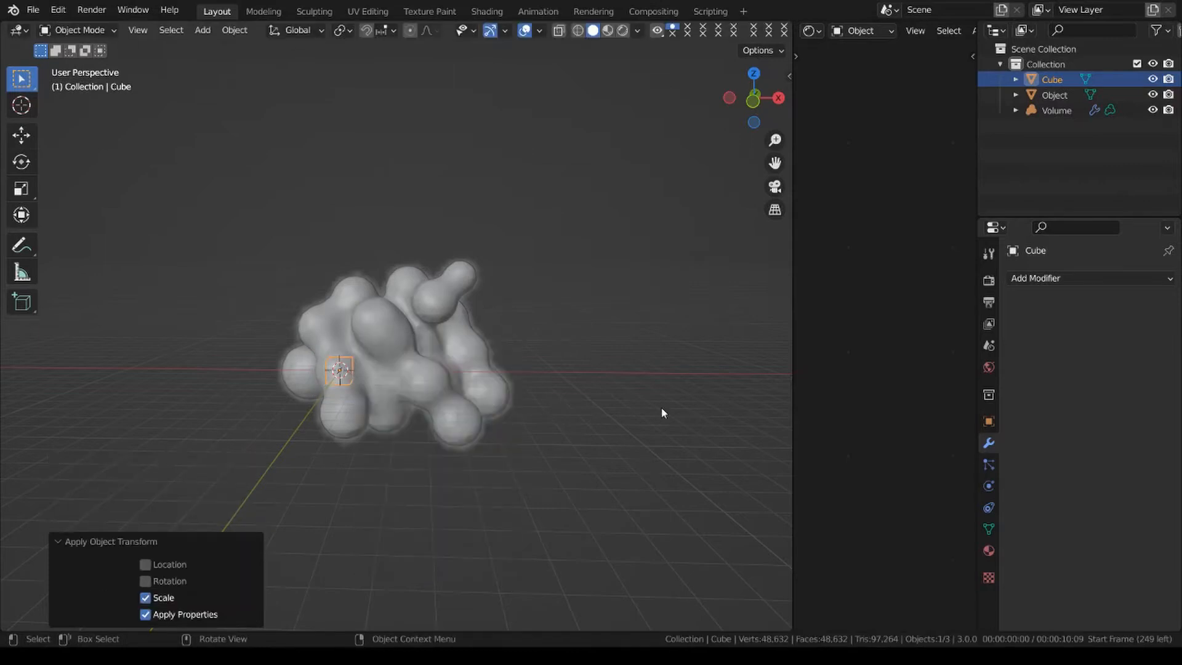
# Add a Volume to Mesh modifier to the cube with Voxel Amount resolution mode and a voxel amount of 64.
pyautogui.click(1109, 281)
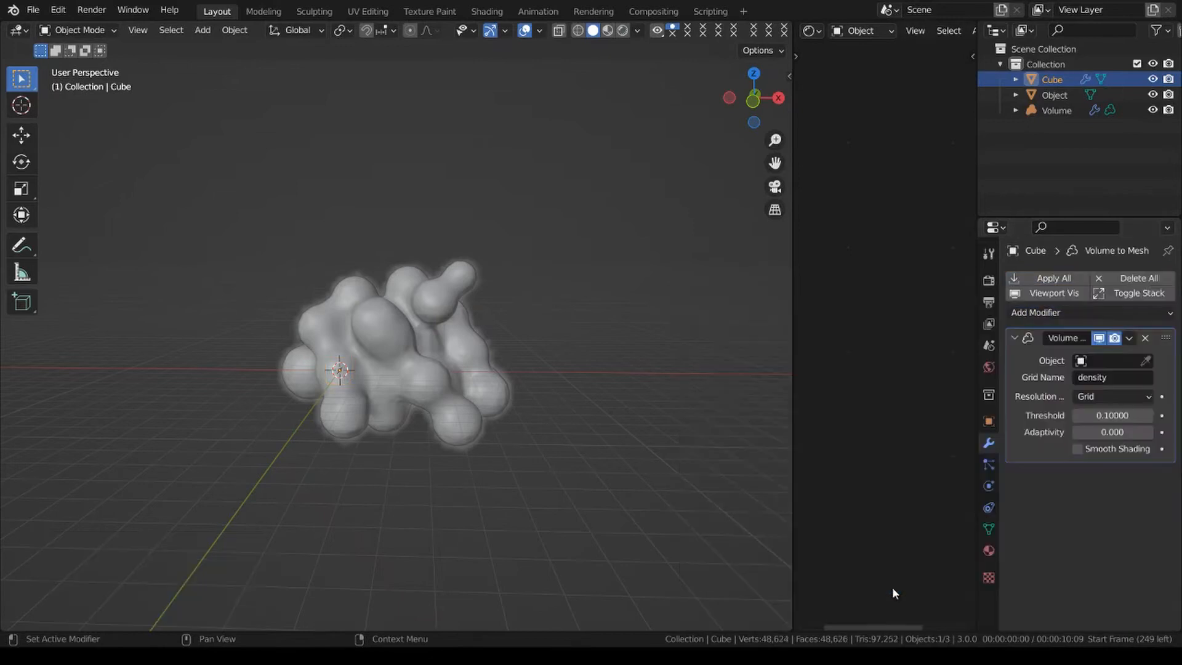
pyautogui.click(893, 588)
pyautogui.click(1124, 394)
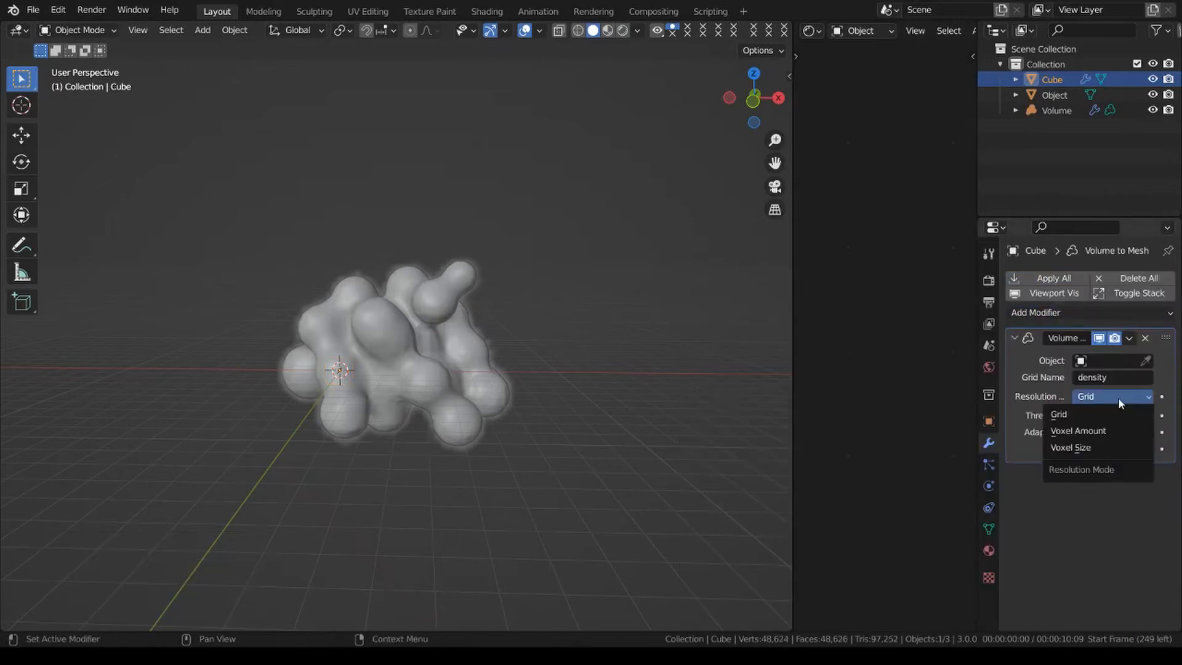
pyautogui.click(1108, 430)
pyautogui.click(1128, 413)
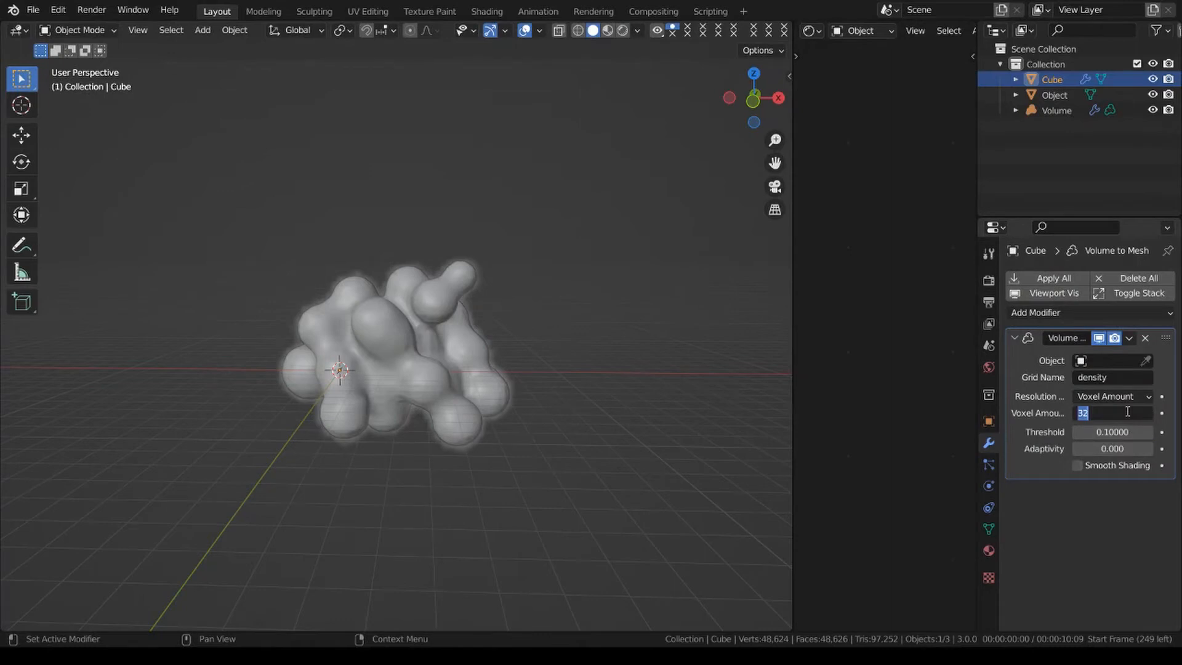
pyautogui.write('64')
pyautogui.press('Return')
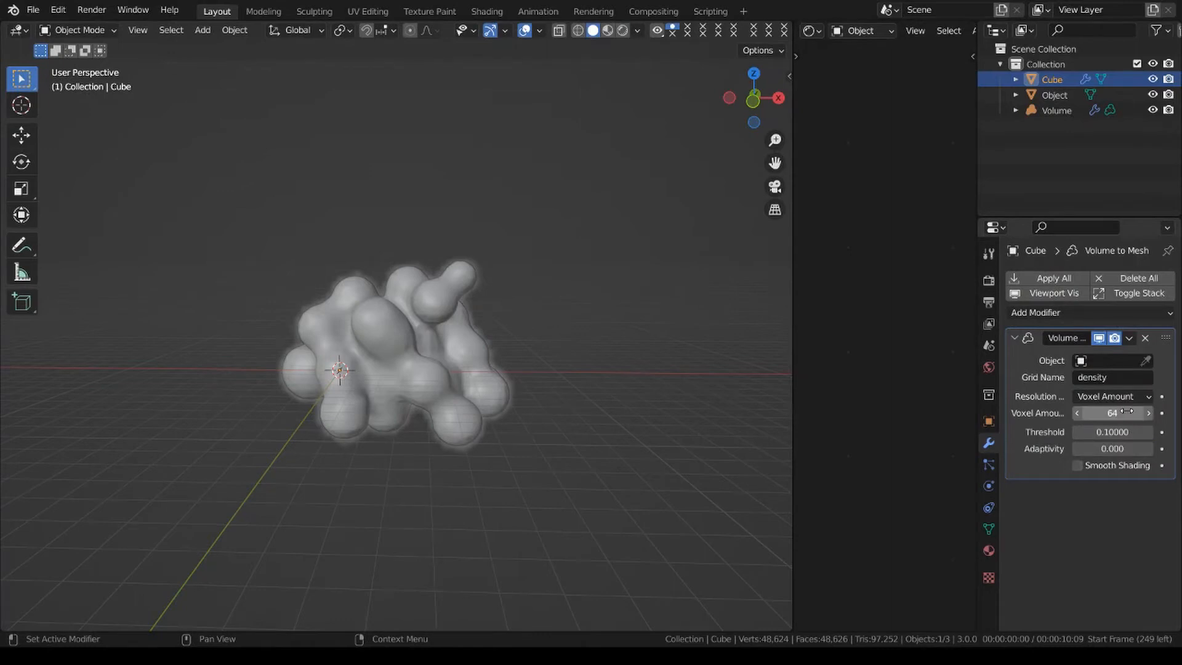
# Pick the Volume object as the source of the cube's Volume to Mesh modifier.
pyautogui.click(1146, 360)
pyautogui.click(460, 330)
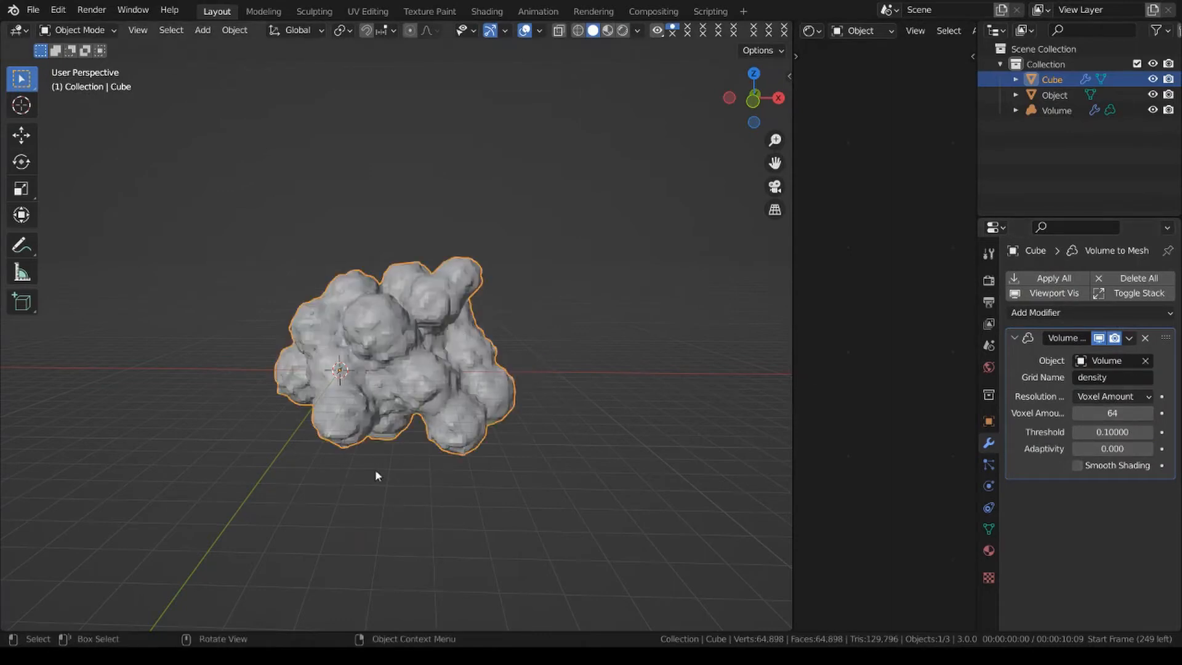
pyautogui.scroll(3, 541, 406)
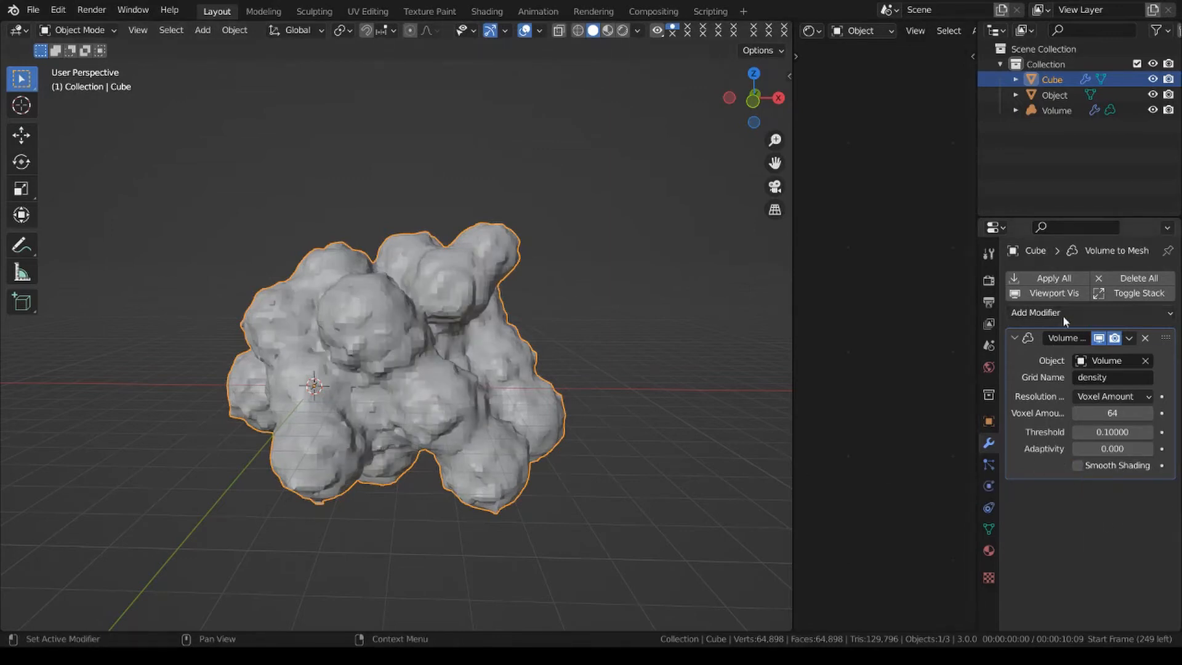
# Apply the cube's Volume to Mesh modifier and delete the Volume object.
pyautogui.click(1135, 339)
pyautogui.click(1109, 357)
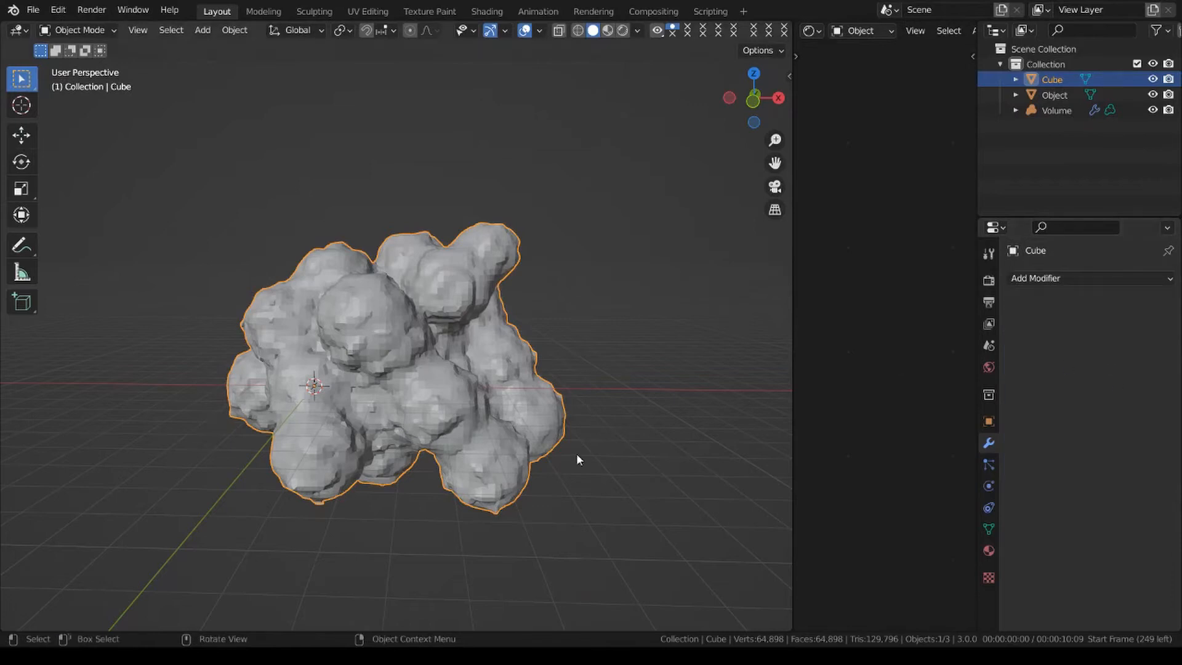
pyautogui.click(470, 345)
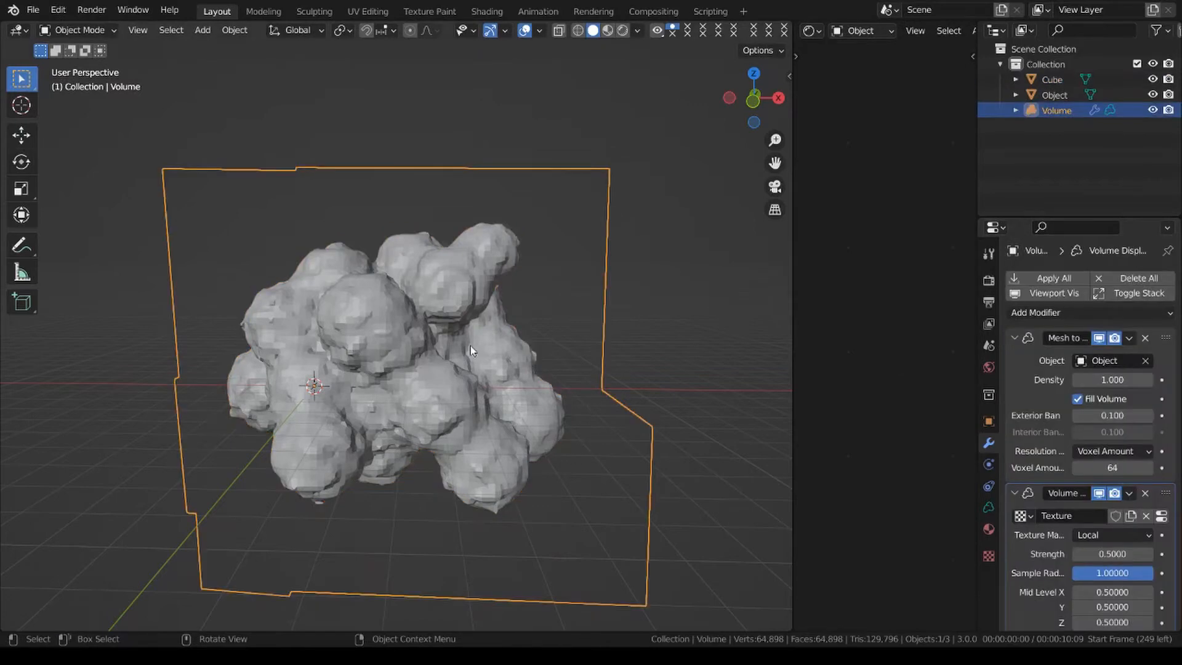
pyautogui.press('x')
pyautogui.click(670, 308)
# Delete the original smooth mesh named Object, leaving only the lumpy cube mesh.
pyautogui.click(1054, 95)
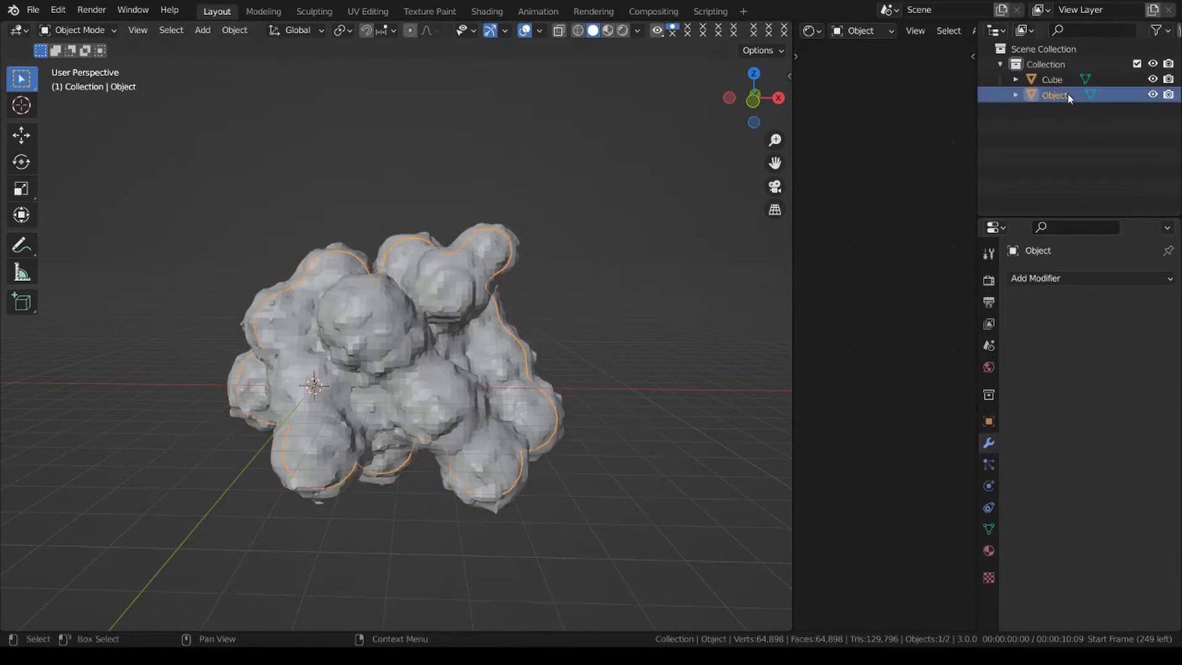
pyautogui.press('g')
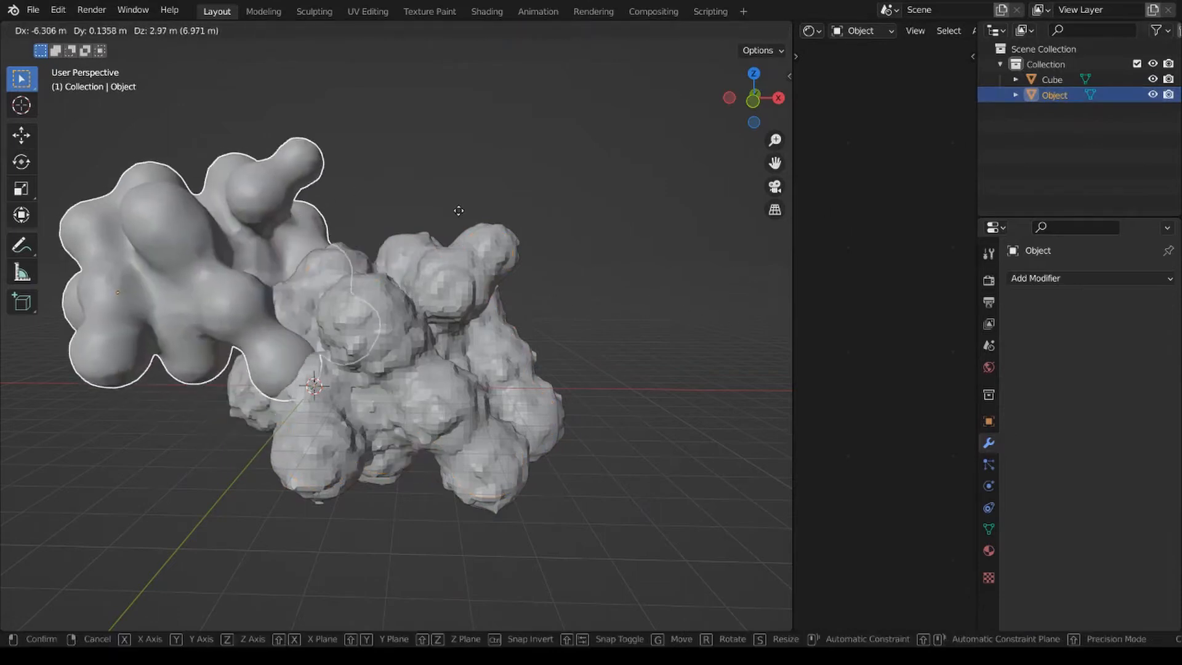
pyautogui.rightClick(459, 208)
pyautogui.press('x')
pyautogui.click(624, 266)
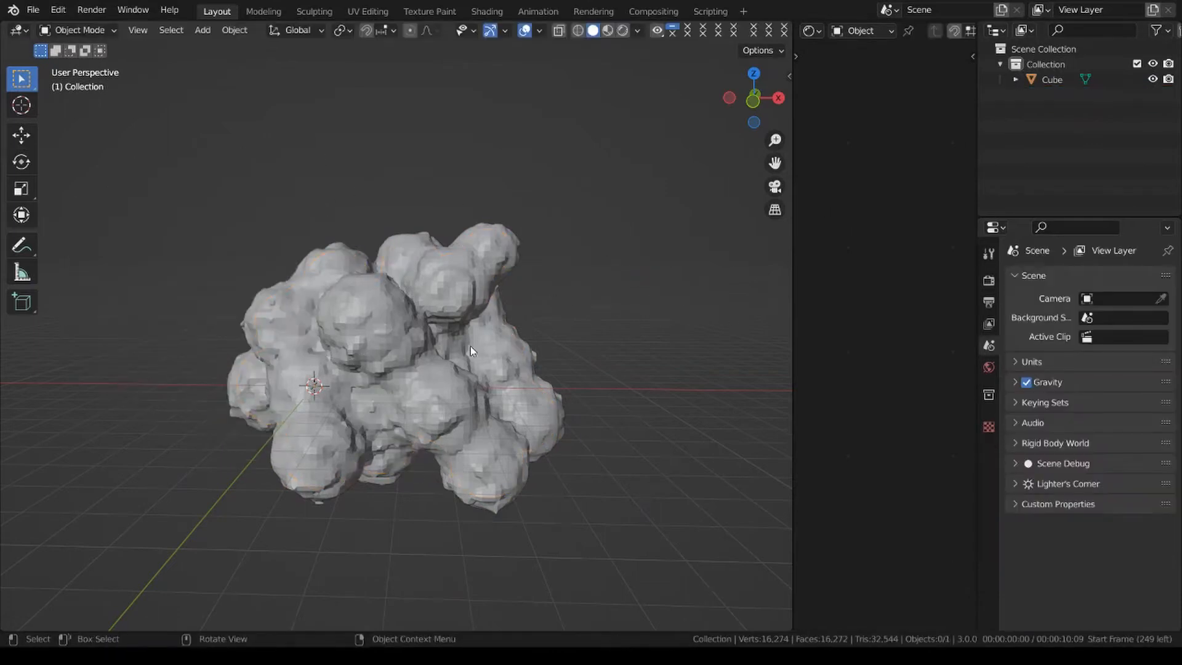
# Rename the remaining cloud mesh from Cube to Object.
pyautogui.click(471, 346)
pyautogui.doubleClick(1068, 79)
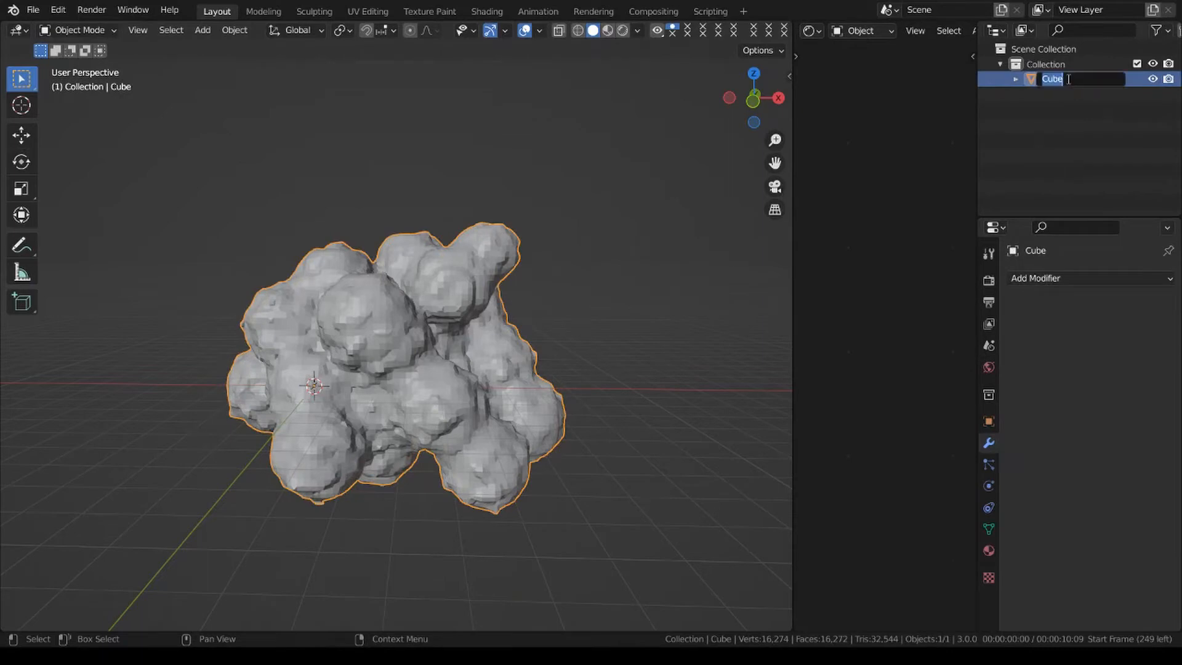
pyautogui.write('Object')
pyautogui.press('Return')
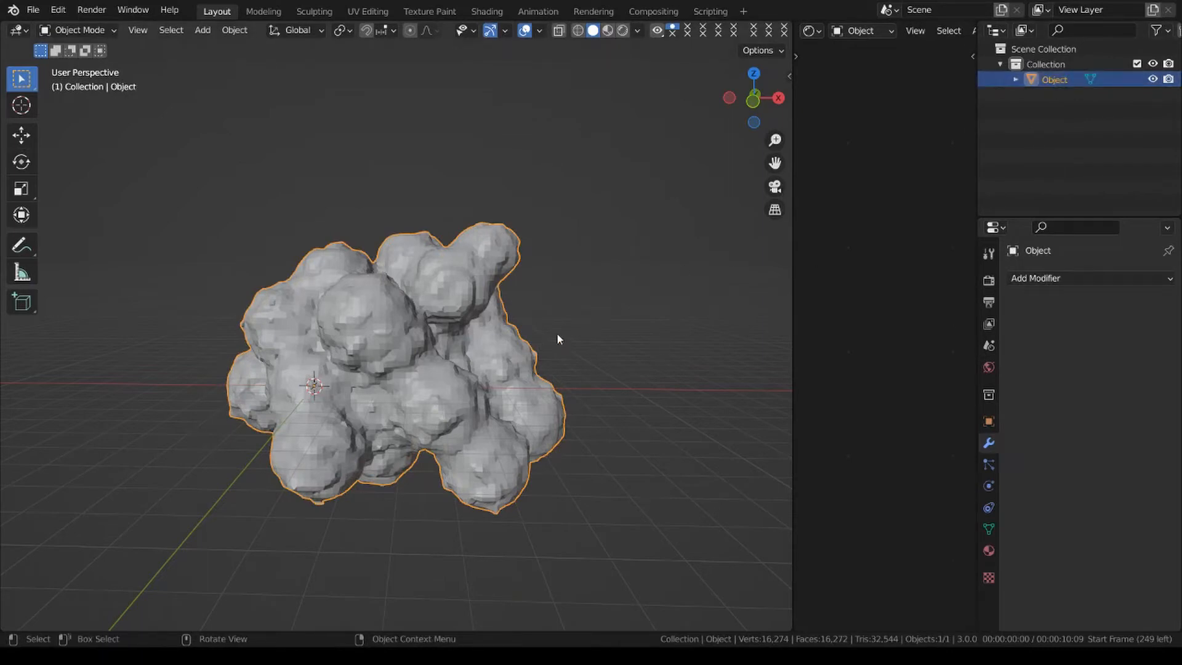
# Add an empty volume at the origin and give it Mesh to Volume and Volume Displace modifiers.
pyautogui.hotkey('shift', 'a')
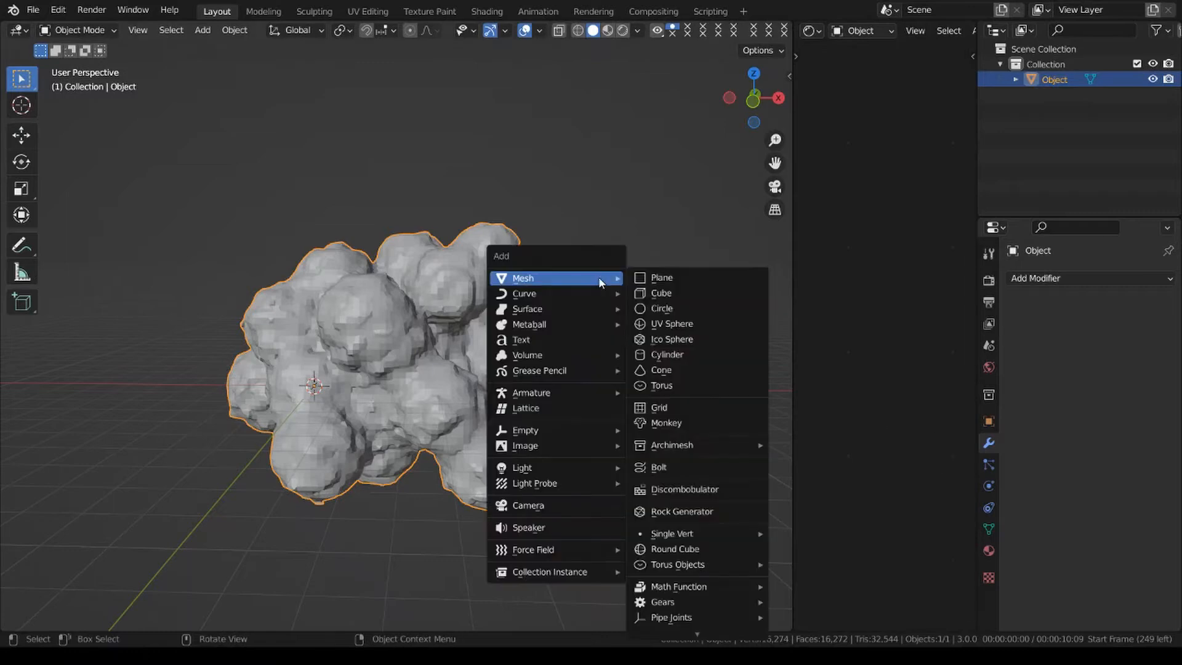
pyautogui.moveTo(566, 354)
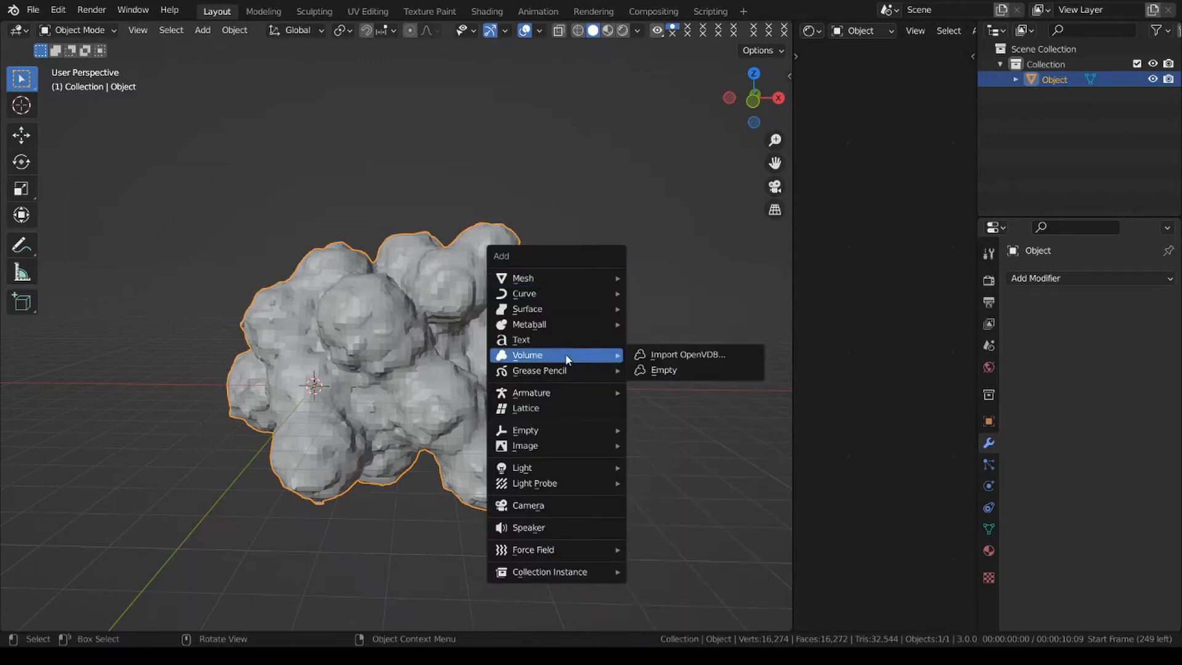
pyautogui.click(705, 372)
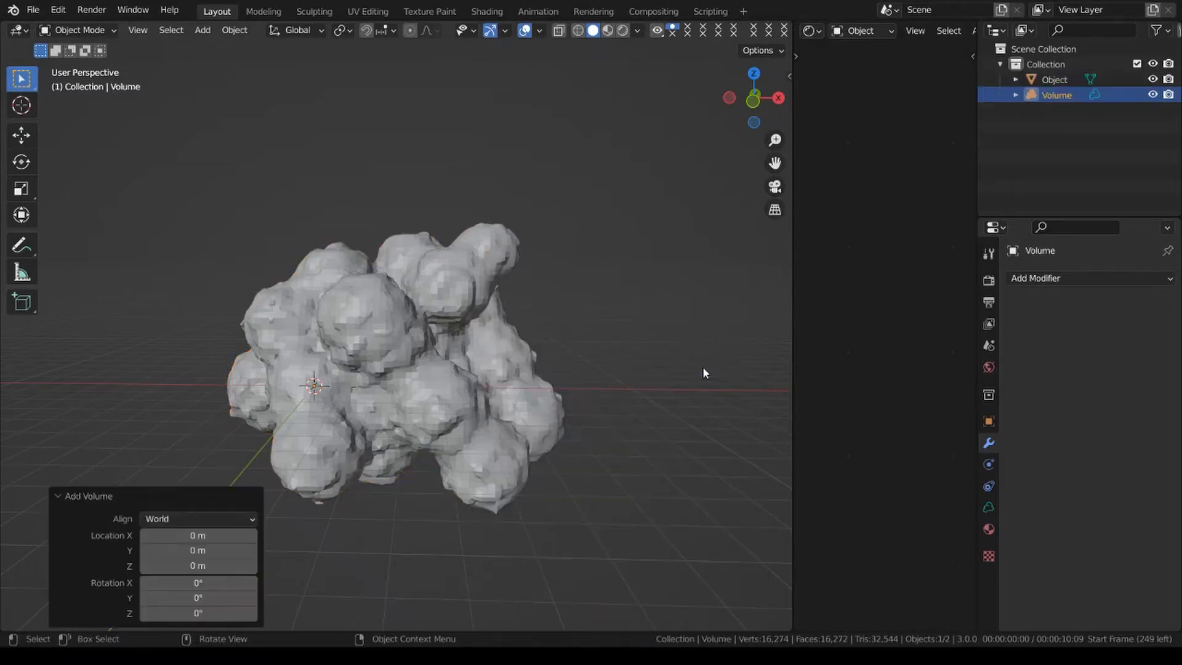
pyautogui.click(1081, 277)
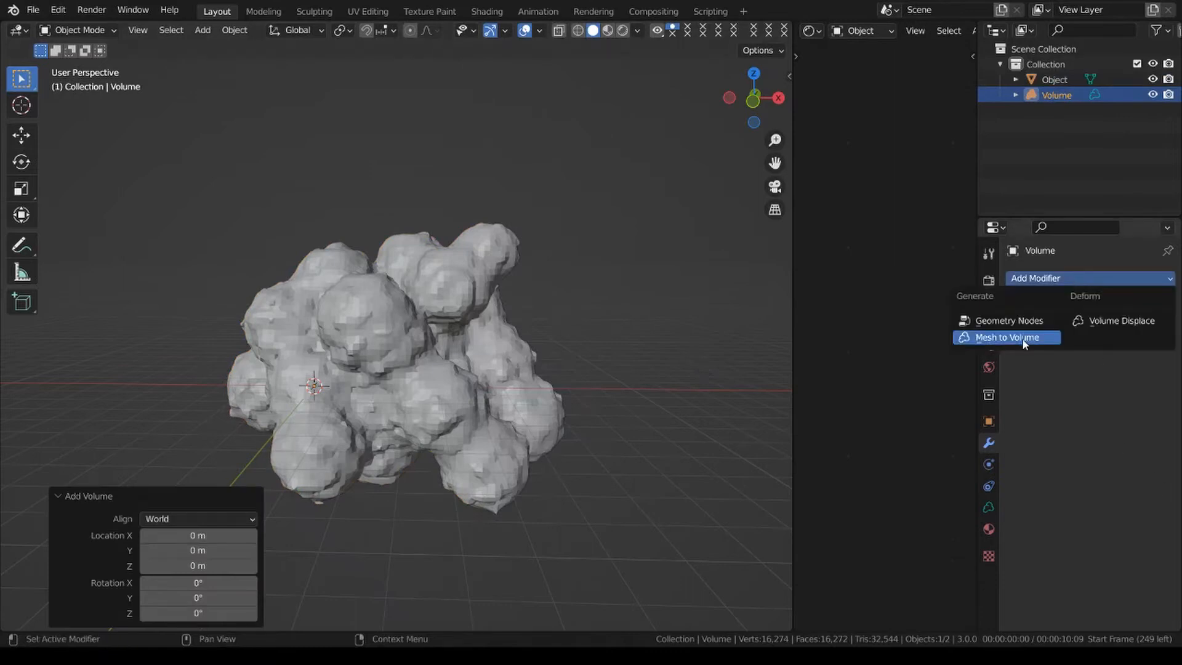
pyautogui.click(982, 340)
pyautogui.click(1096, 312)
pyautogui.click(1119, 354)
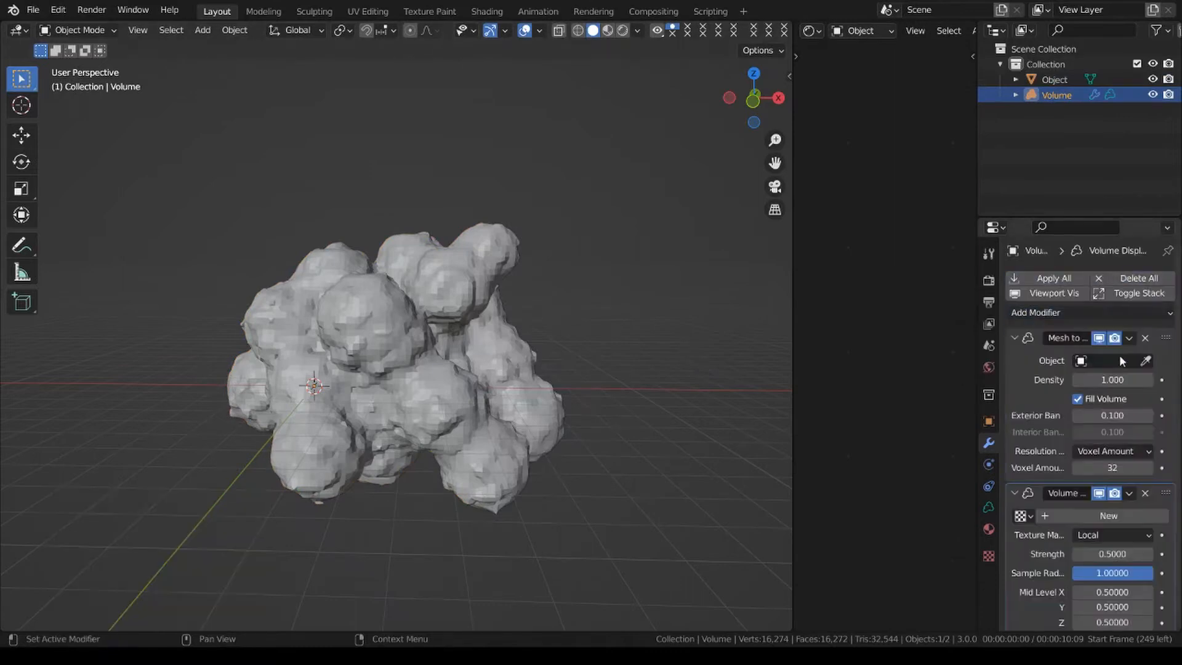
# Pick the cloud mesh as the Mesh to Volume source and set the voxel amount to 64.
pyautogui.click(1147, 361)
pyautogui.click(496, 307)
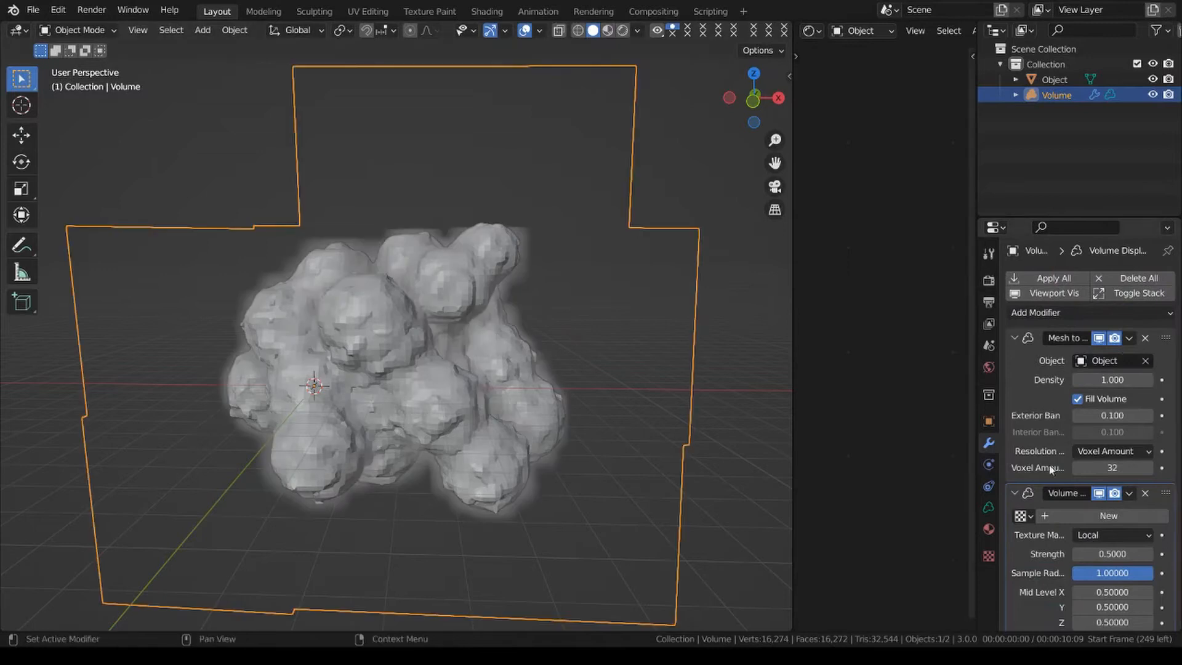
pyautogui.scroll(-1, 1057, 409)
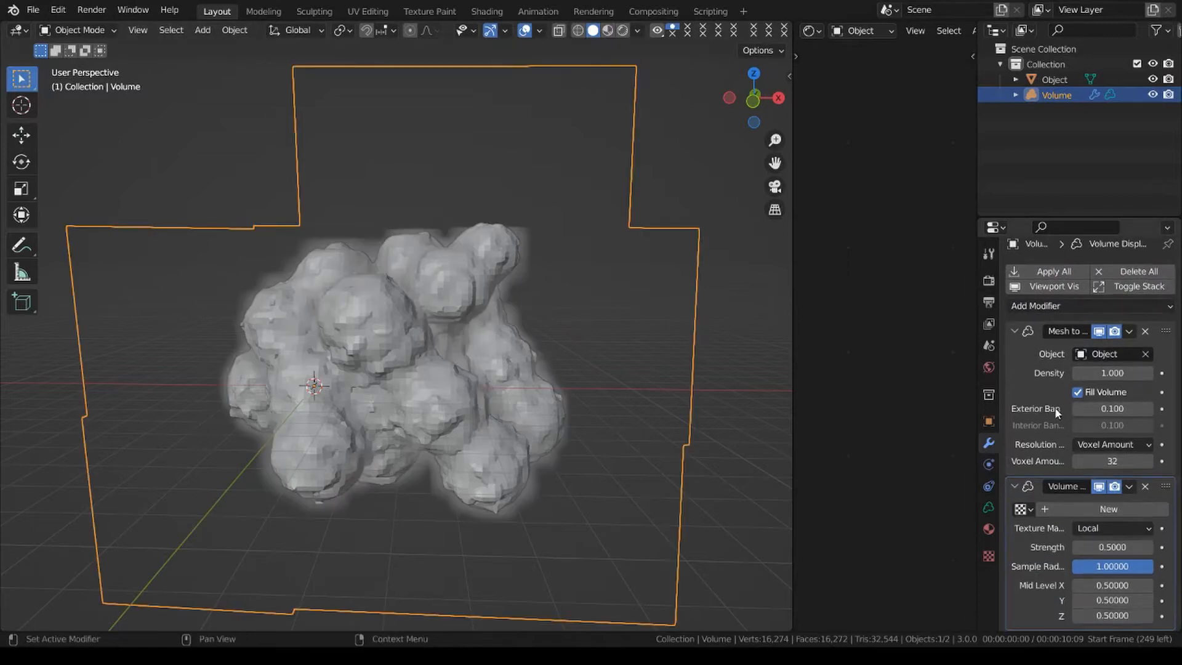
pyautogui.click(1111, 459)
pyautogui.write('64')
pyautogui.press('Return')
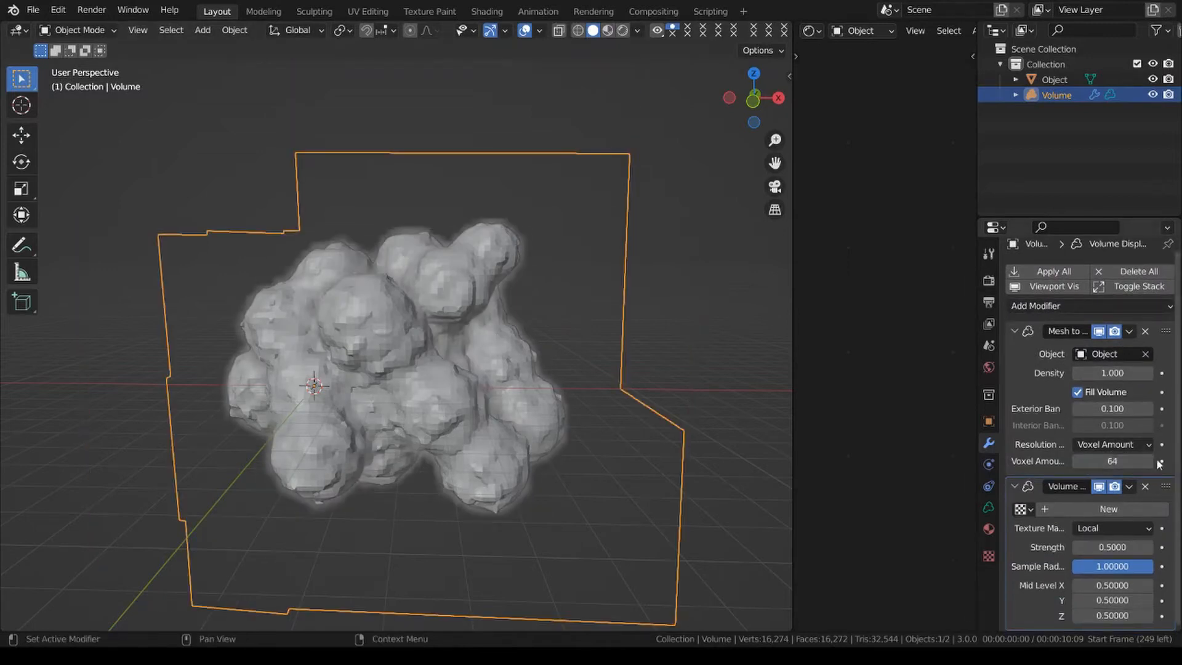
# Assign the existing Clouds texture to the Volume Displace modifier and rename the texture UseMe.
pyautogui.click(1032, 510)
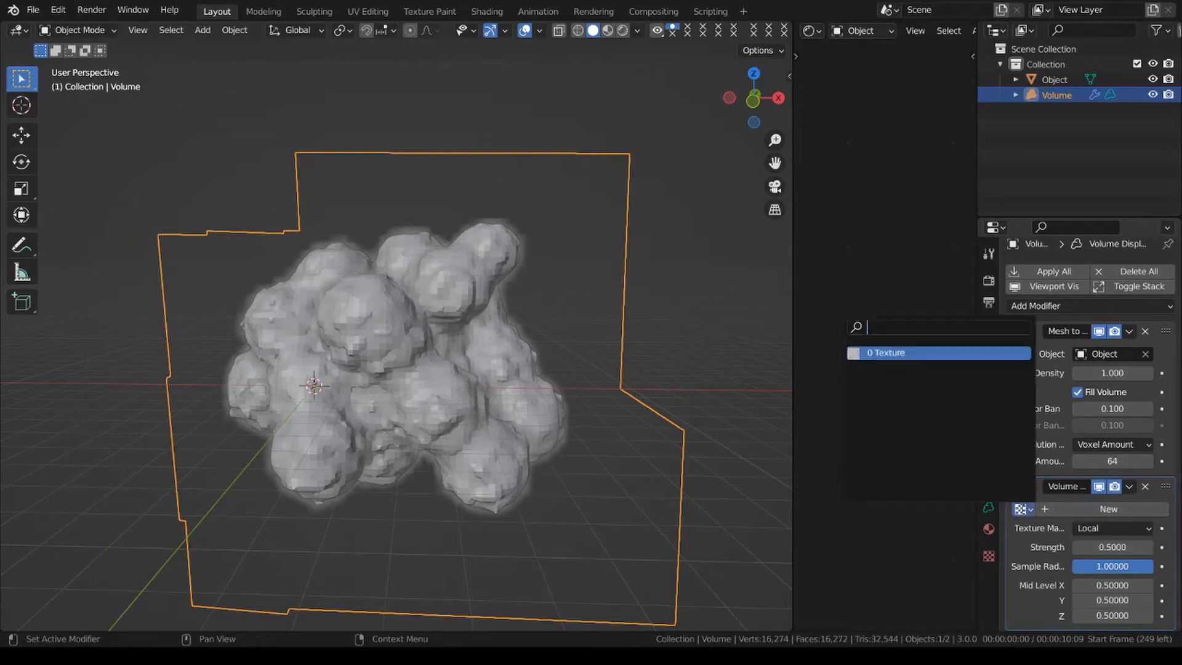
pyautogui.click(906, 352)
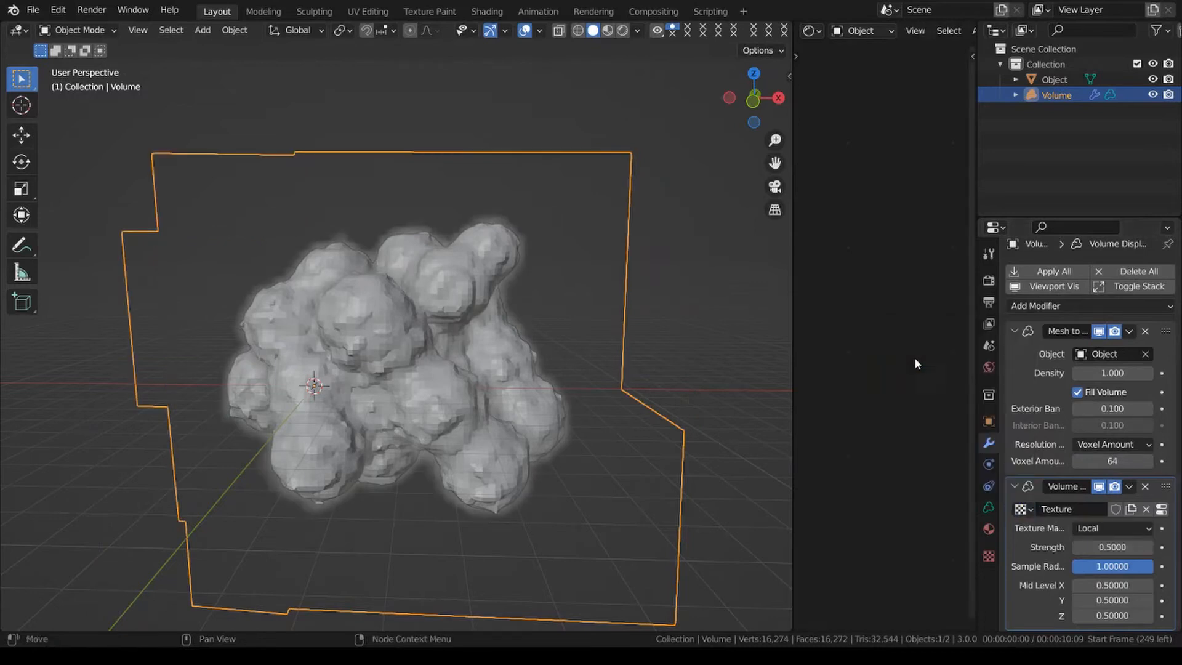
pyautogui.click(995, 559)
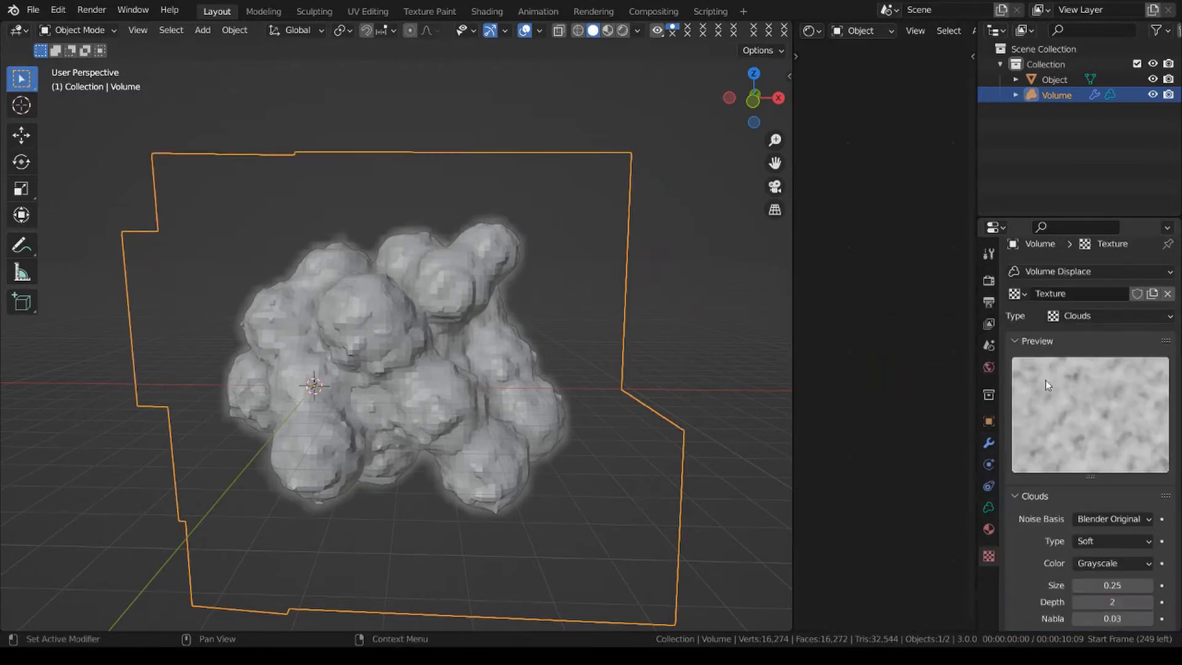
pyautogui.doubleClick(1065, 294)
pyautogui.write('UseMe')
pyautogui.press('Return')
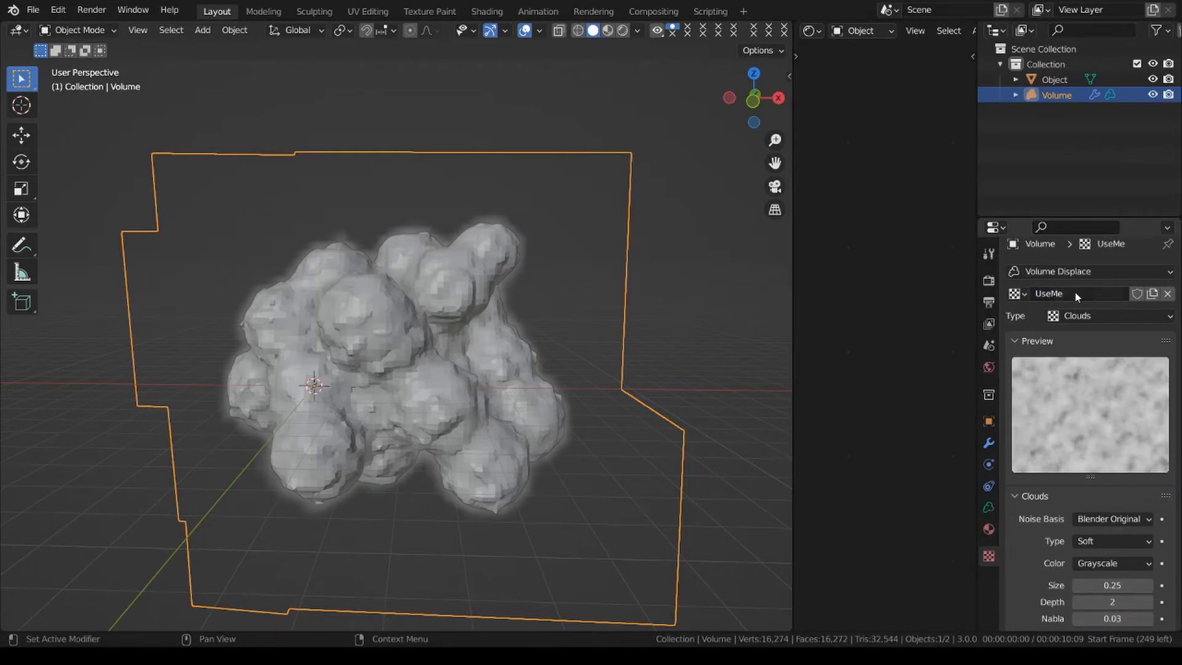
pyautogui.click(989, 443)
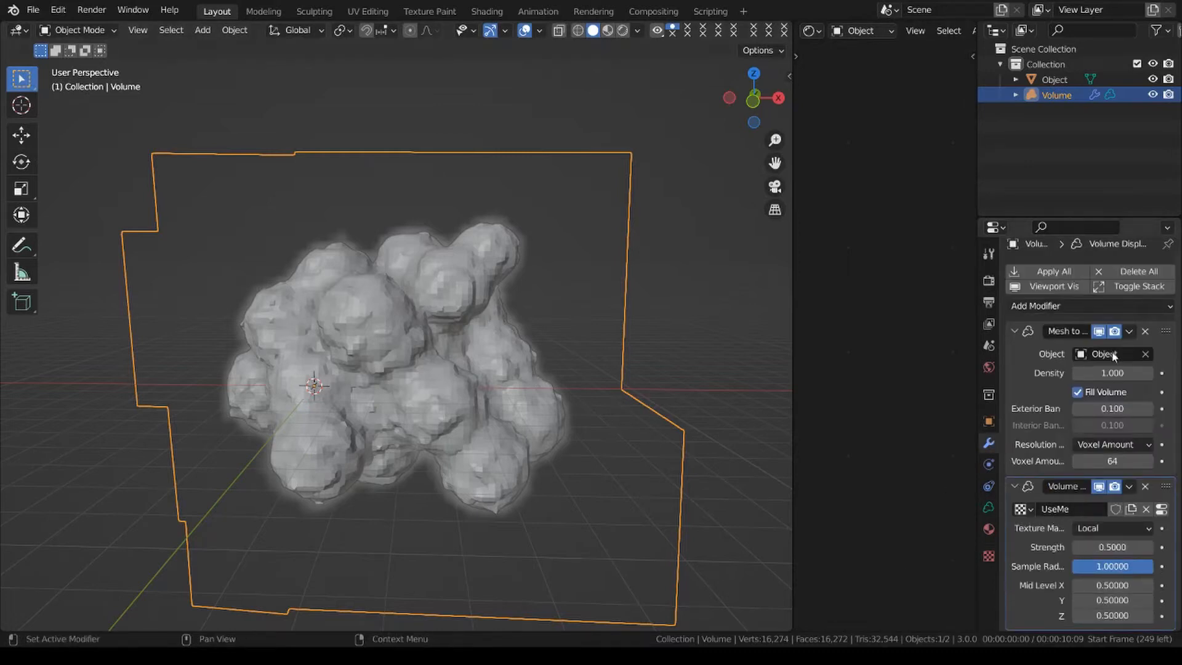
# Add a cube at the origin, scale it down to about 0.469, and apply its scale.
pyautogui.hotkey('shift', 'a')
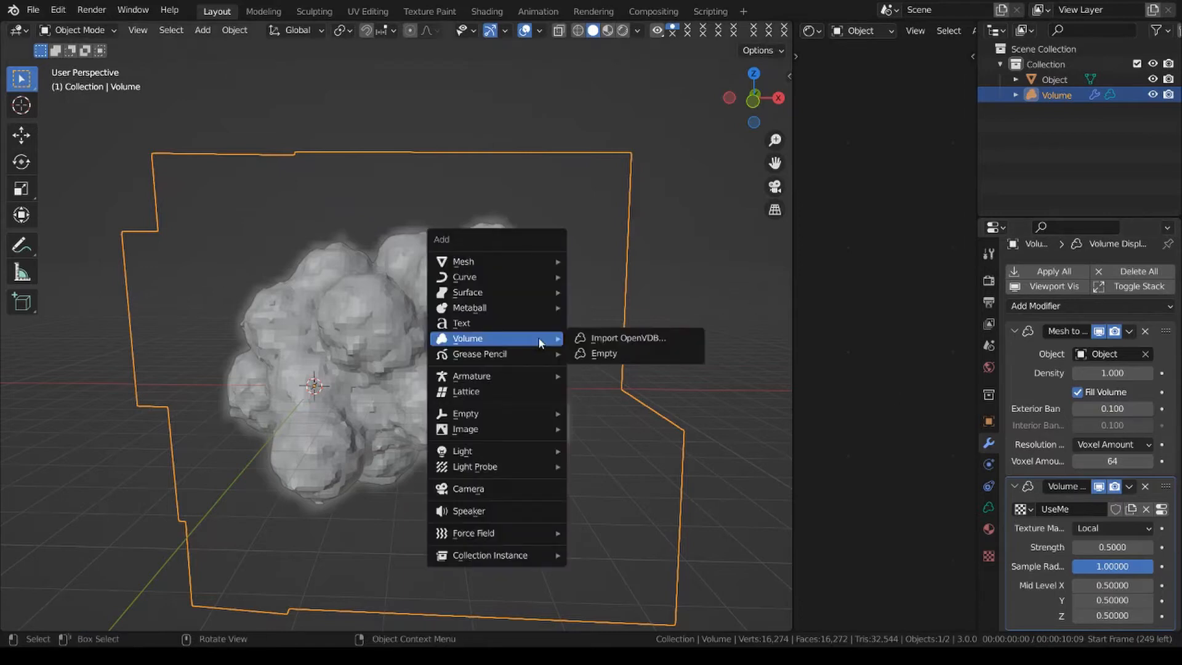
pyautogui.moveTo(493, 259)
pyautogui.click(603, 277)
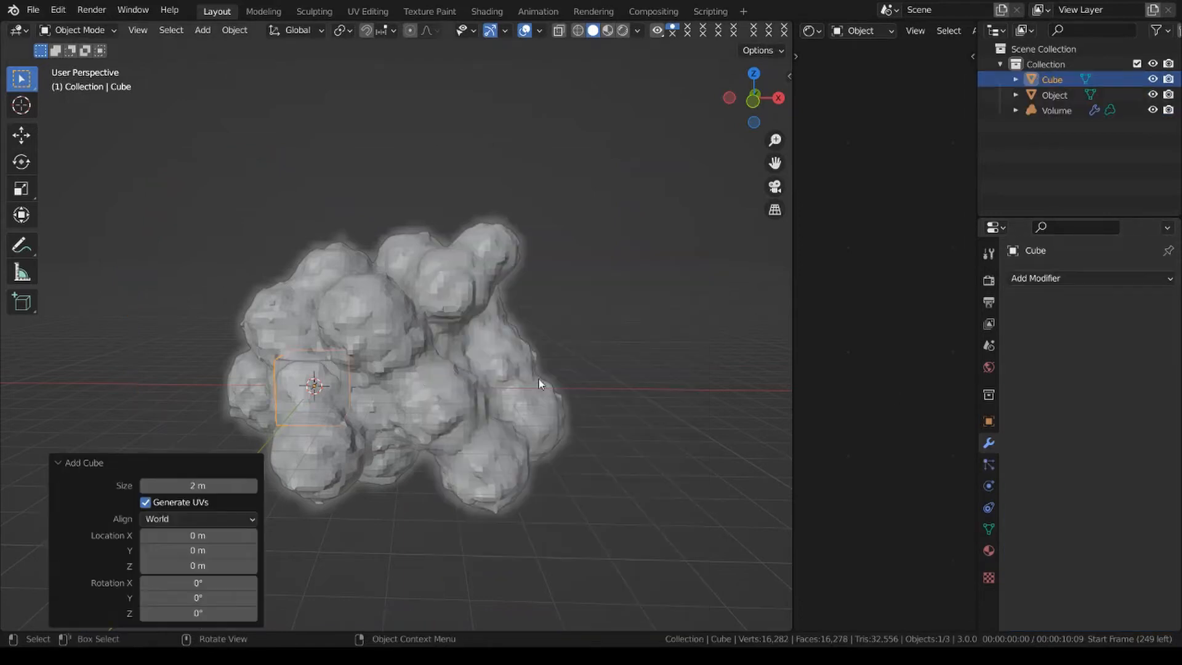
pyautogui.press('s')
pyautogui.click(516, 346)
pyautogui.hotkey('ctrl', 'a')
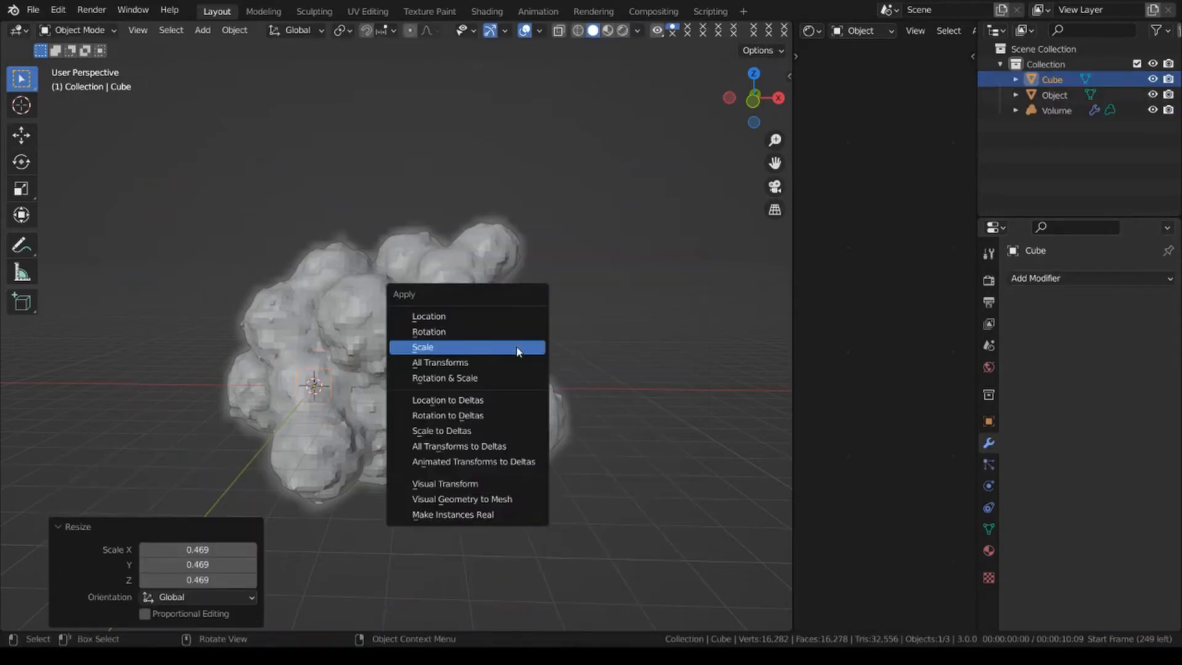
pyautogui.click(516, 346)
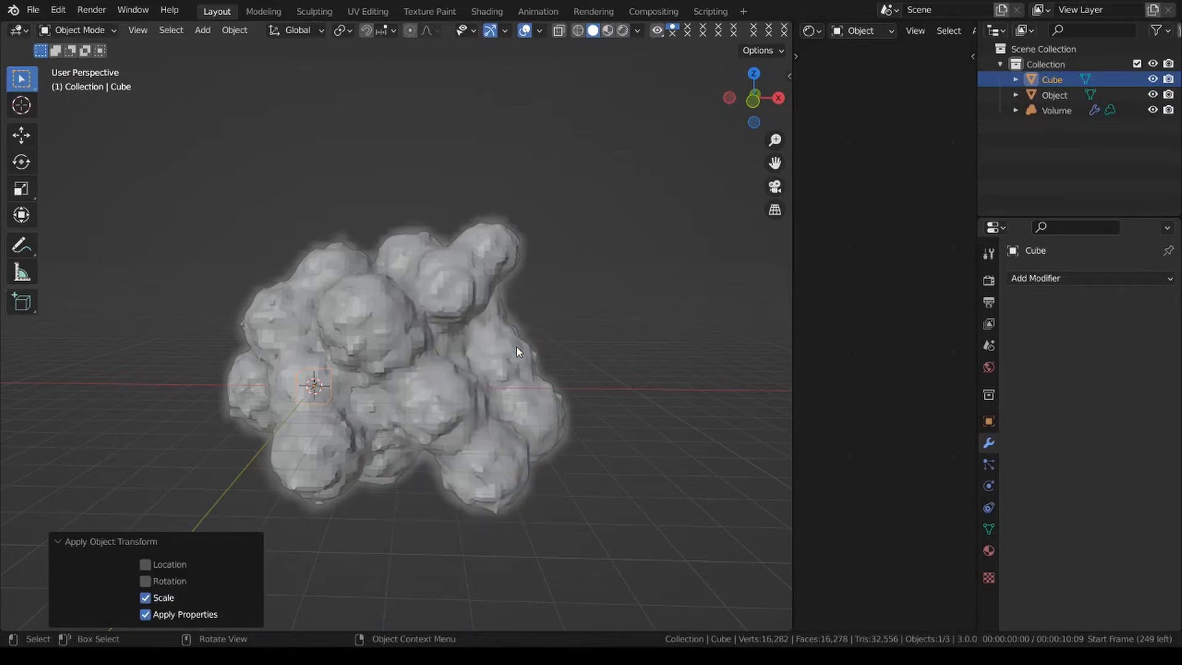
# Add a Volume to Mesh modifier to the cube with the Volume object as its source.
pyautogui.click(1074, 281)
pyautogui.click(886, 586)
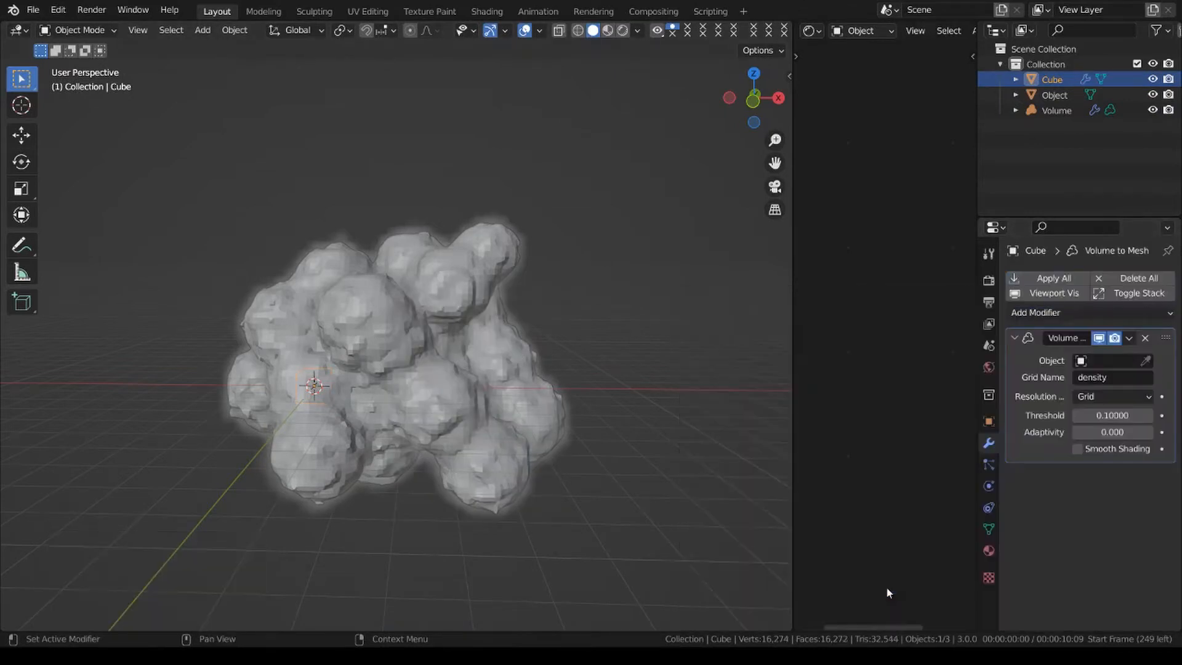
pyautogui.click(1147, 361)
pyautogui.click(503, 348)
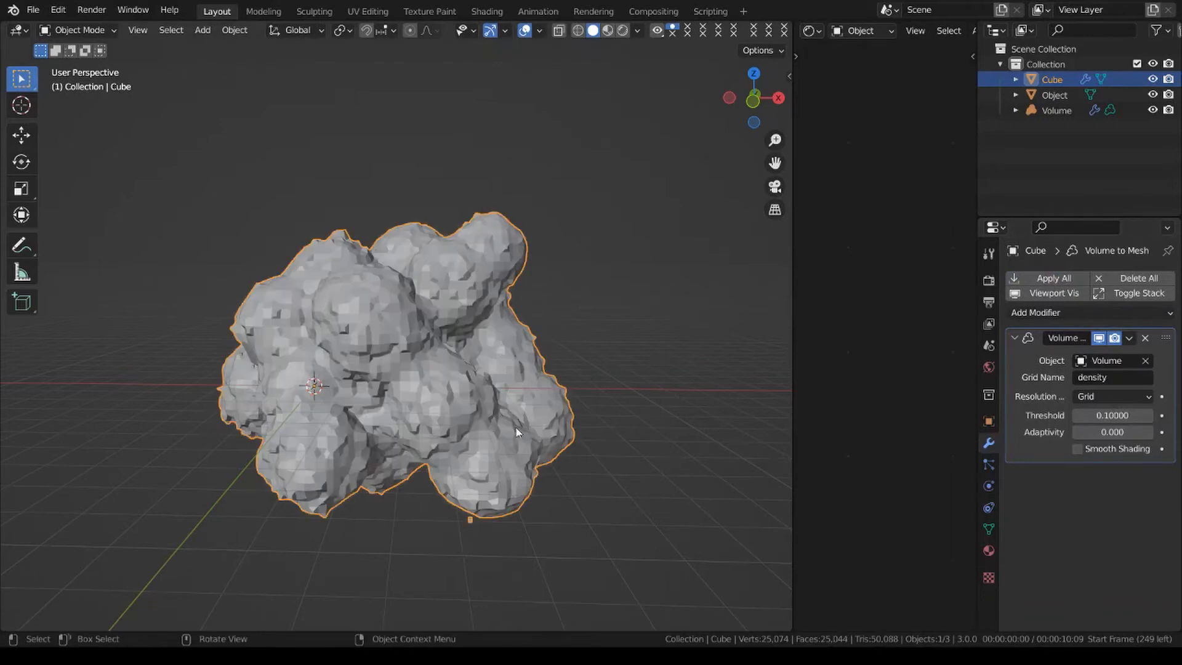
# Switch the Volume to Mesh resolution mode to Voxel Amount and set the voxel amount to 64.
pyautogui.click(1112, 396)
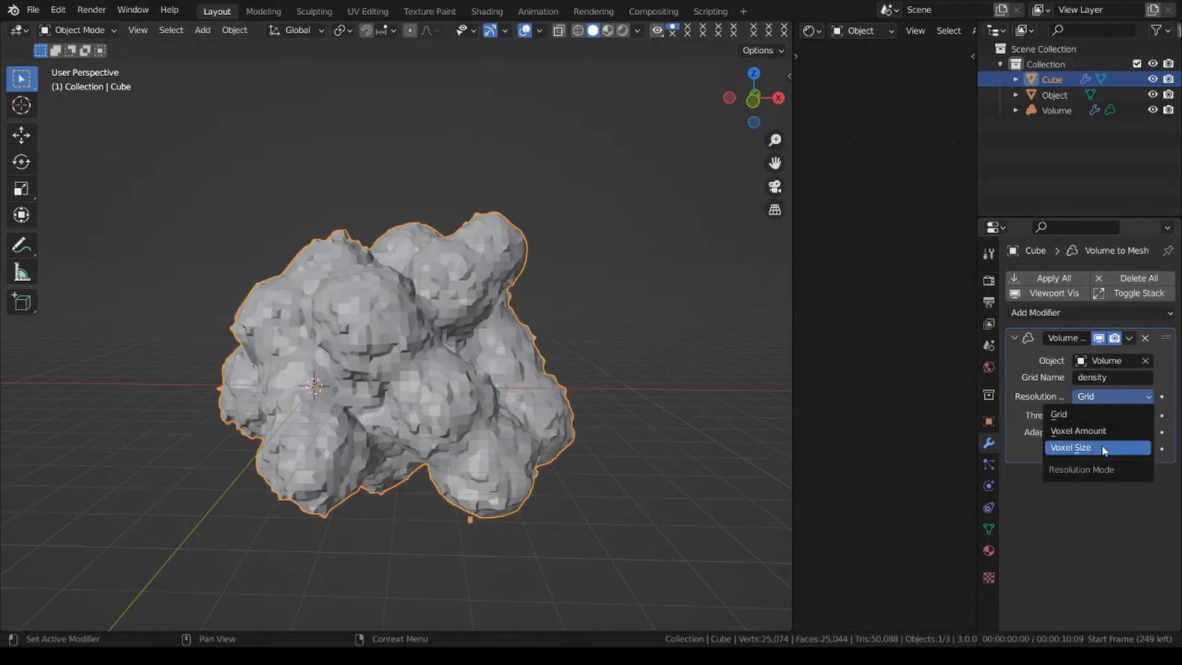
pyautogui.click(1103, 448)
pyautogui.click(1115, 397)
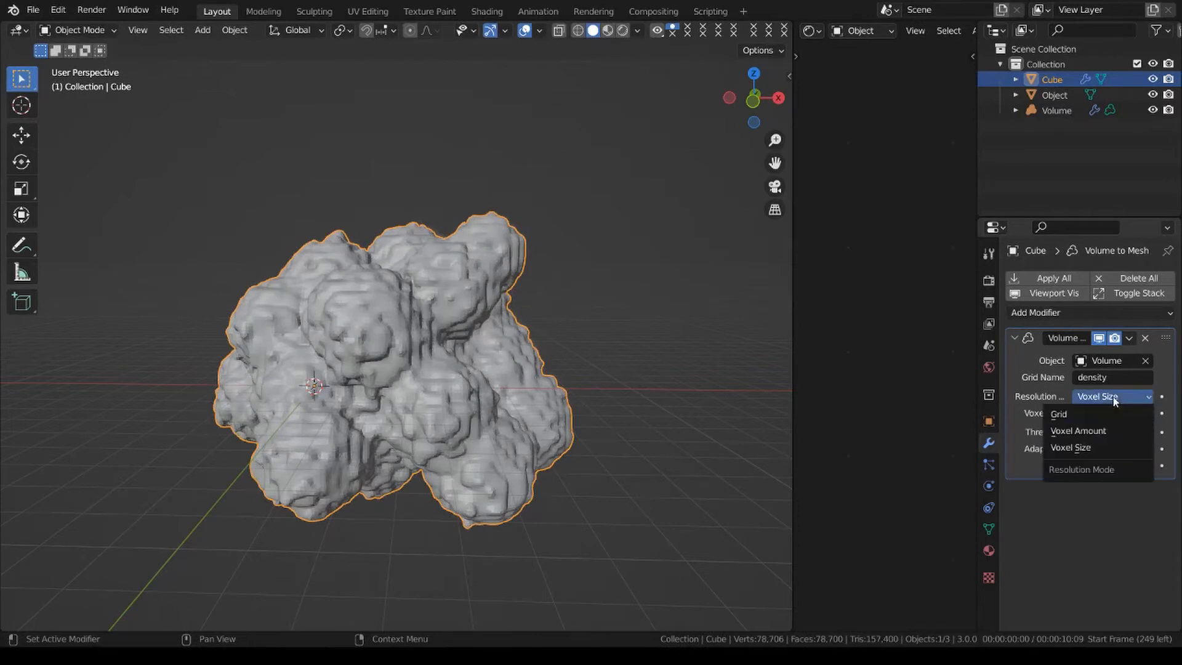
pyautogui.click(1103, 430)
pyautogui.click(1119, 413)
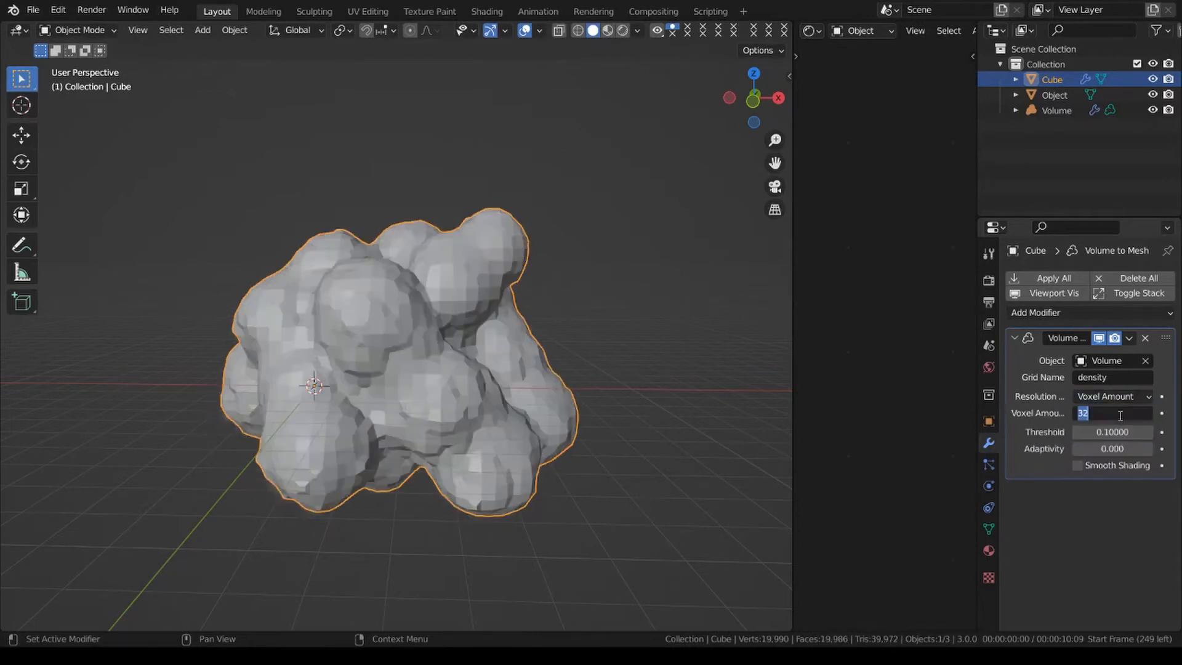
pyautogui.write('64')
pyautogui.press('Return')
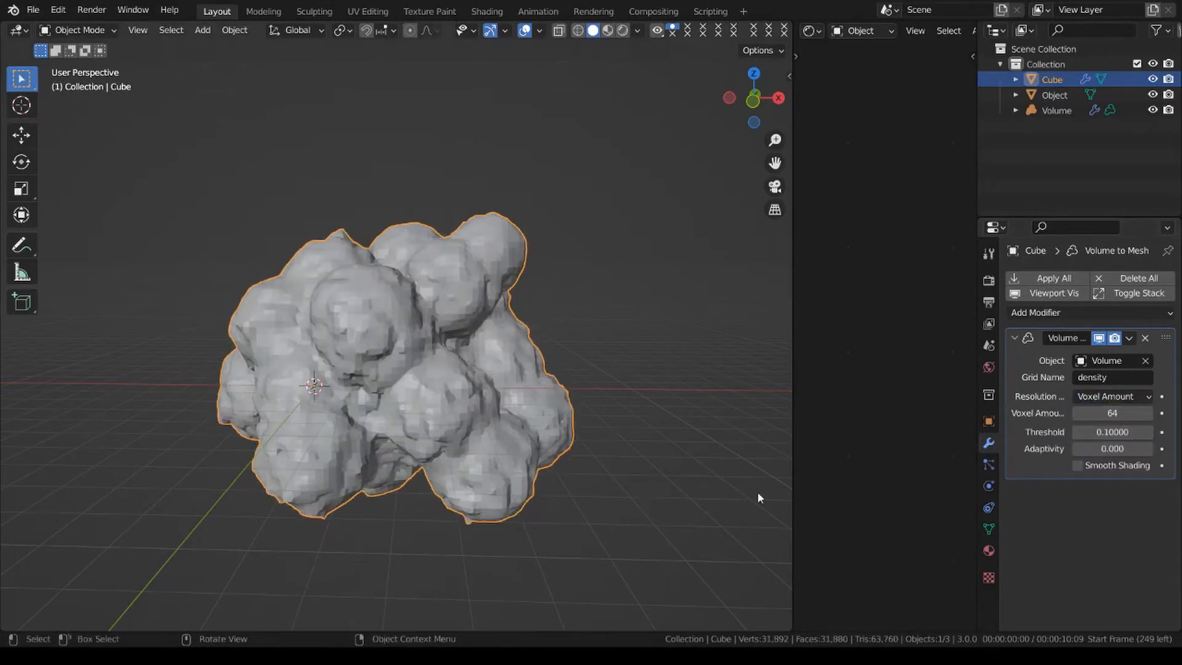
# Apply the Volume to Mesh modifier on the new cube and delete the source Volume object.
pyautogui.click(1130, 338)
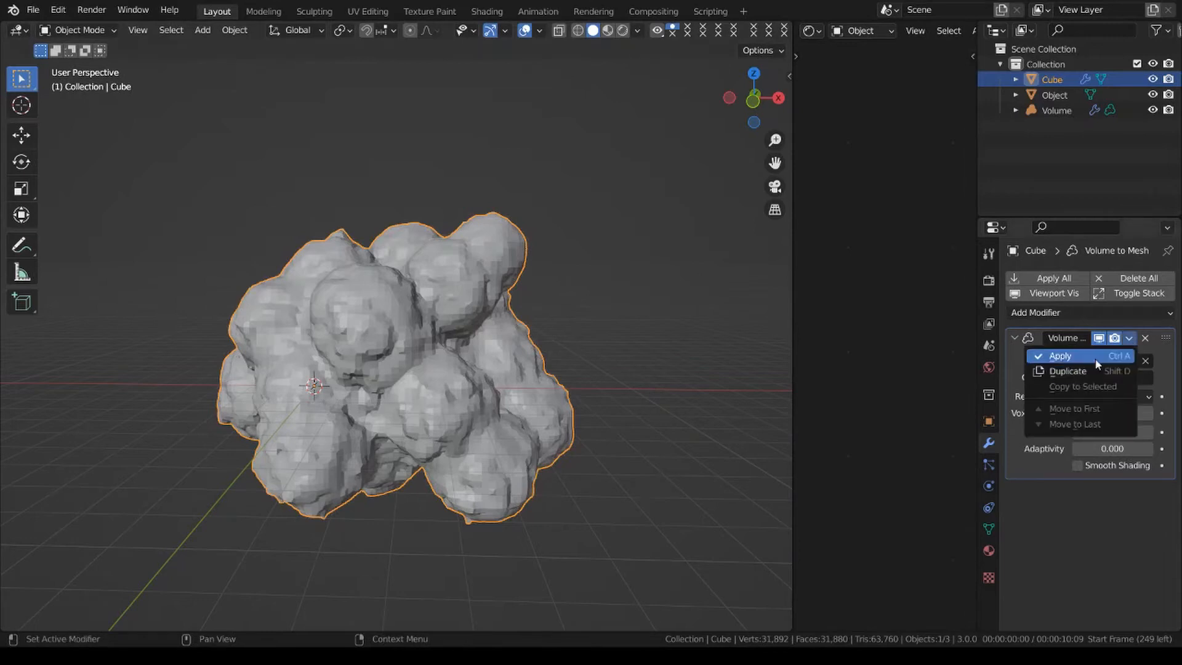
pyautogui.click(1060, 356)
pyautogui.click(505, 338)
pyautogui.press('Delete')
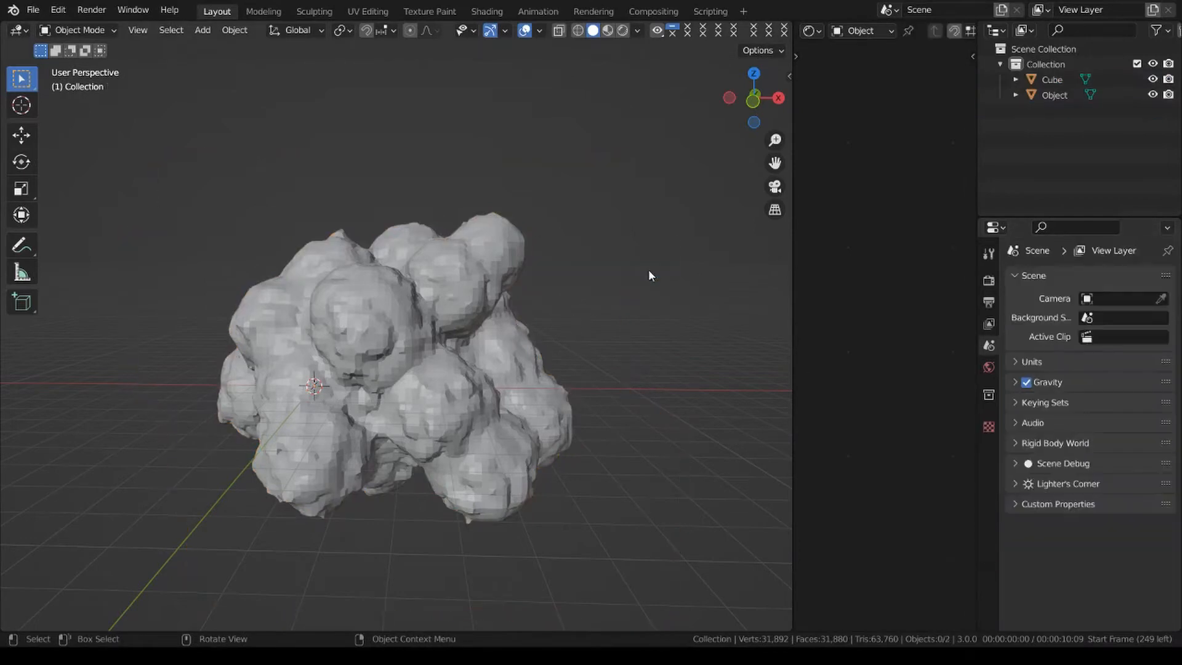
# Move the earlier cloud mesh, Object, about -11.49 m along the X axis, beside the new cloud mesh.
pyautogui.click(418, 354)
pyautogui.click(418, 353)
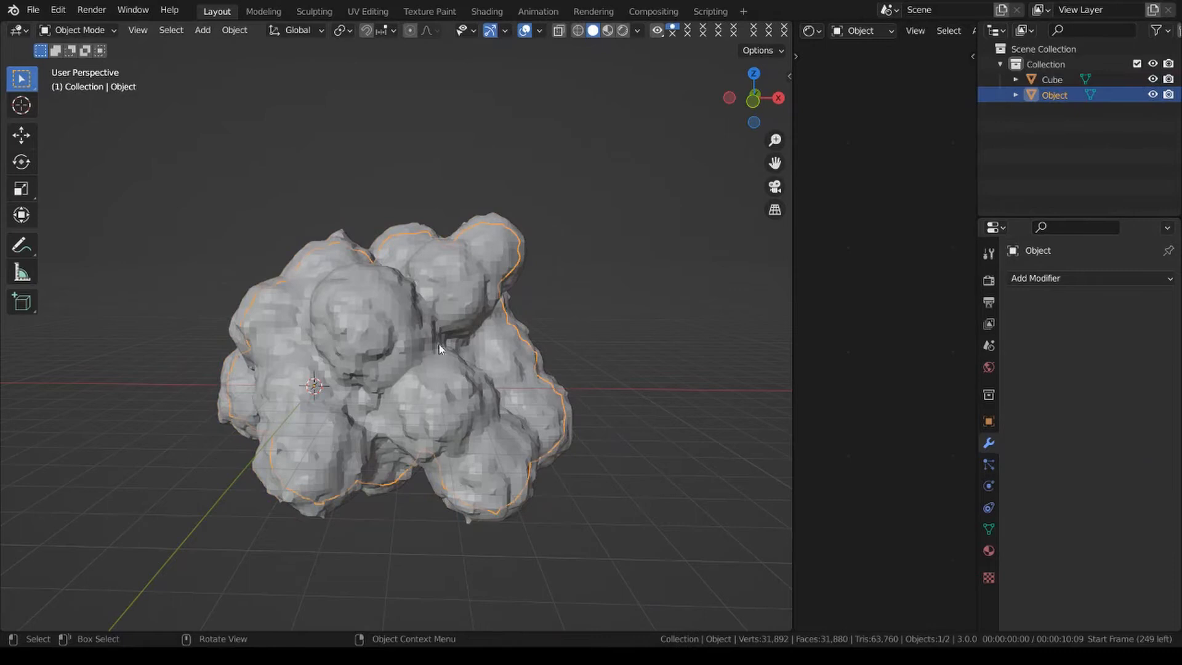
pyautogui.press('g')
pyautogui.press('Escape')
pyautogui.press('g')
pyautogui.press('x')
pyautogui.click(345, 401)
pyautogui.scroll(-3, 345, 401)
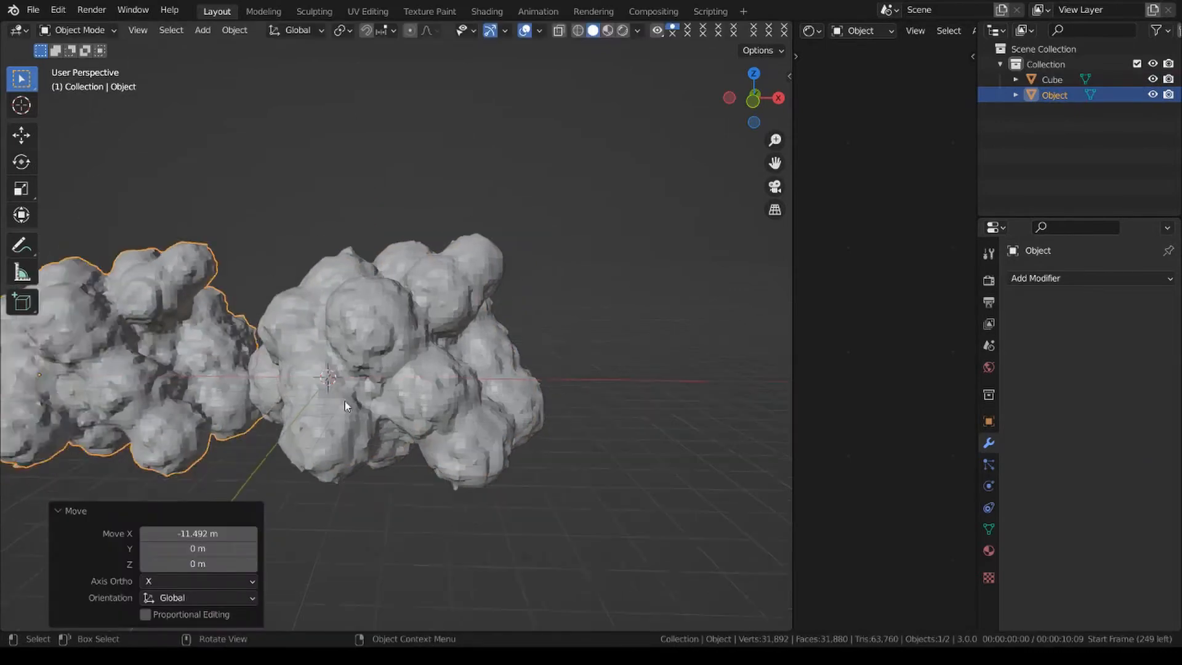
# Delete the earlier cloud mesh, Object, keeping only the newer Cube cloud.
pyautogui.keyDown('shift'); pyautogui.moveTo(345, 401); pyautogui.dragTo(468, 398, button='middle'); pyautogui.keyUp('shift')
pyautogui.scroll(2, 408, 407)
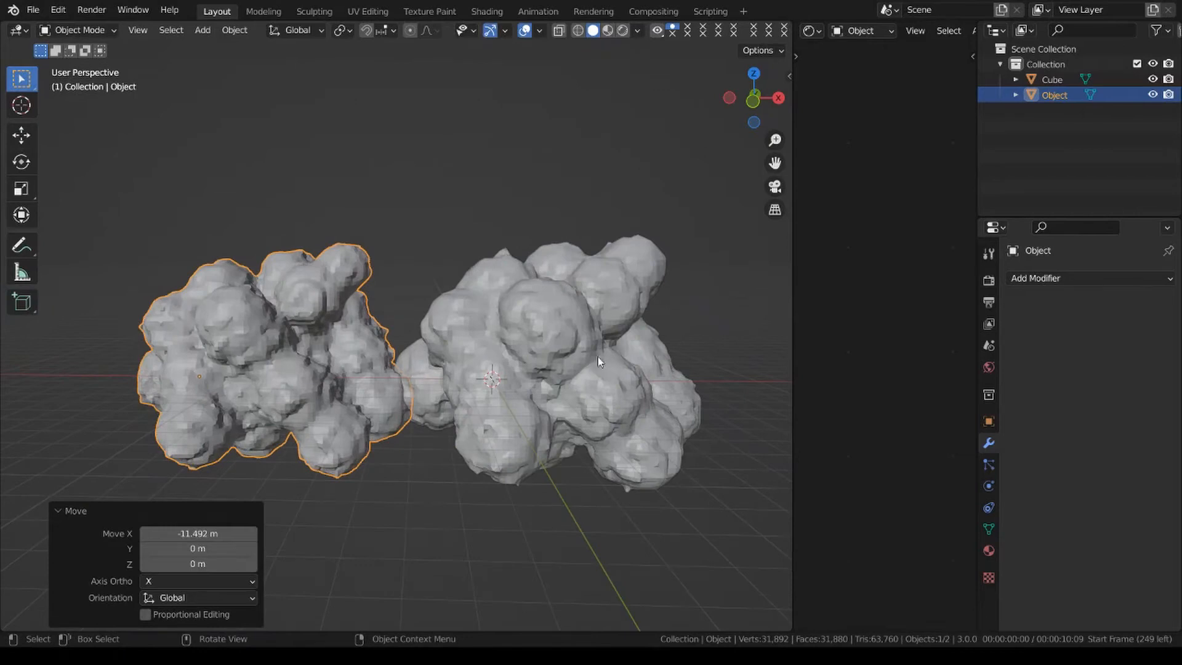
pyautogui.keyDown('shift'); pyautogui.moveTo(669, 364); pyautogui.dragTo(490, 387, button='middle'); pyautogui.keyUp('shift')
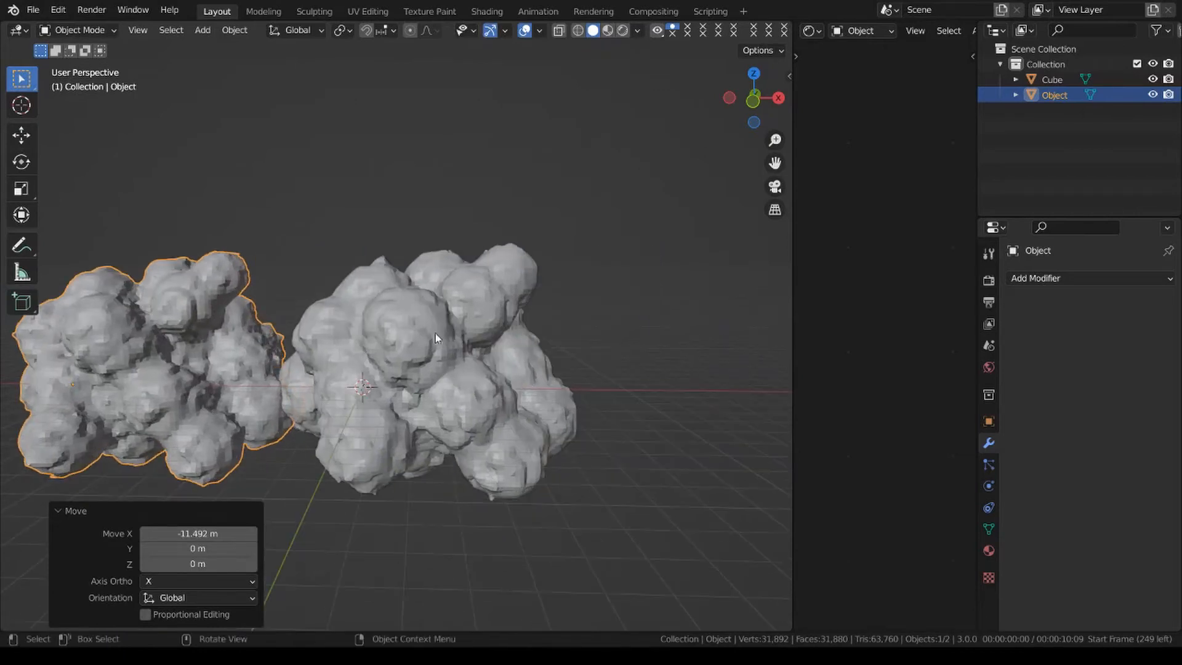
pyautogui.press('x')
pyautogui.click(540, 339)
# Try smooth shading on the remaining Cube cloud mesh, and return it to flat shading.
pyautogui.click(540, 338)
pyautogui.rightClick(640, 323)
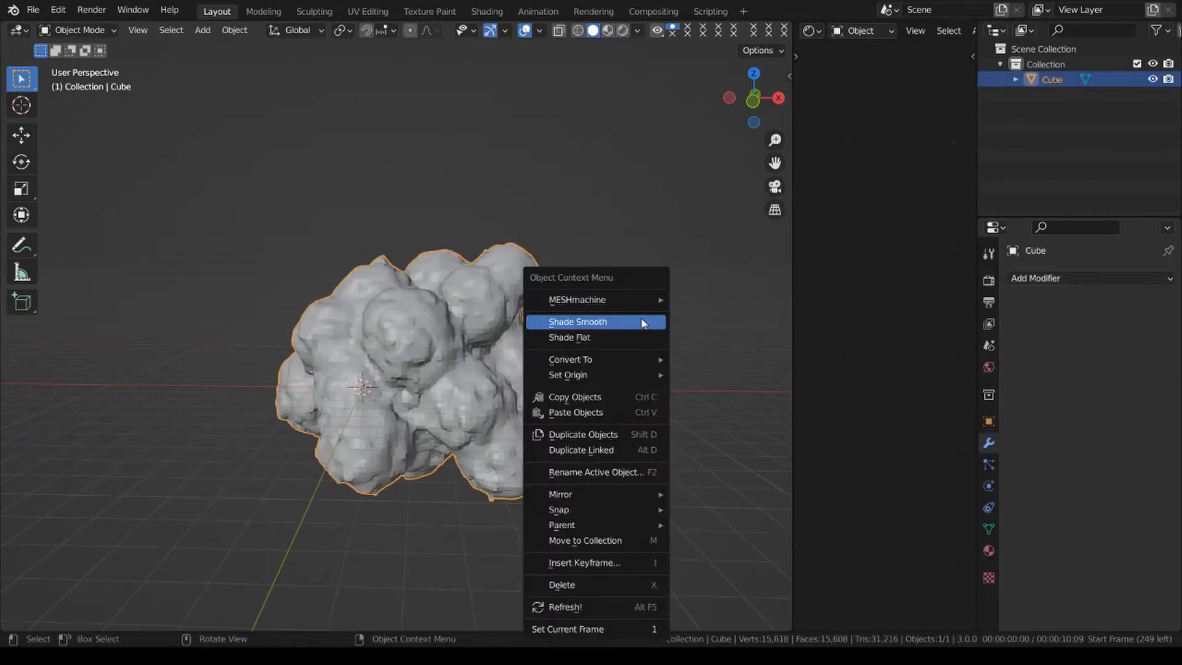
pyautogui.click(641, 323)
pyautogui.moveTo(578, 390)
pyautogui.mouseDown(button='middle')
pyautogui.moveTo(604, 390)
pyautogui.moveTo(570, 390)
pyautogui.mouseUp(button='middle')
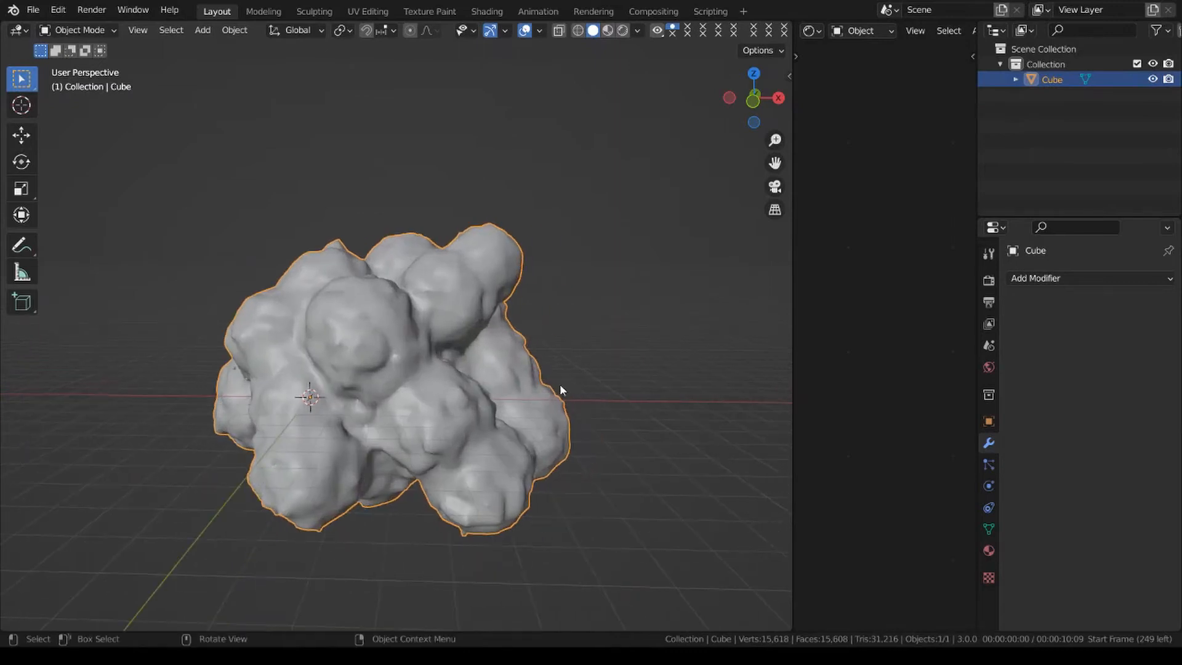
pyautogui.rightClick(619, 257)
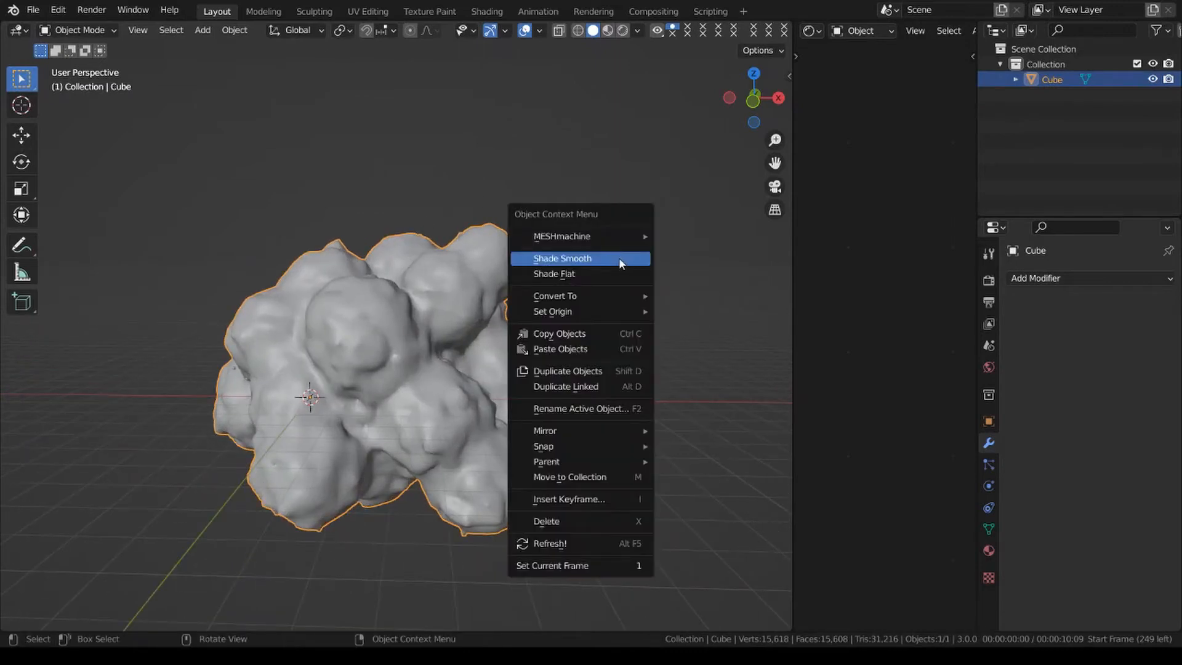
pyautogui.click(586, 271)
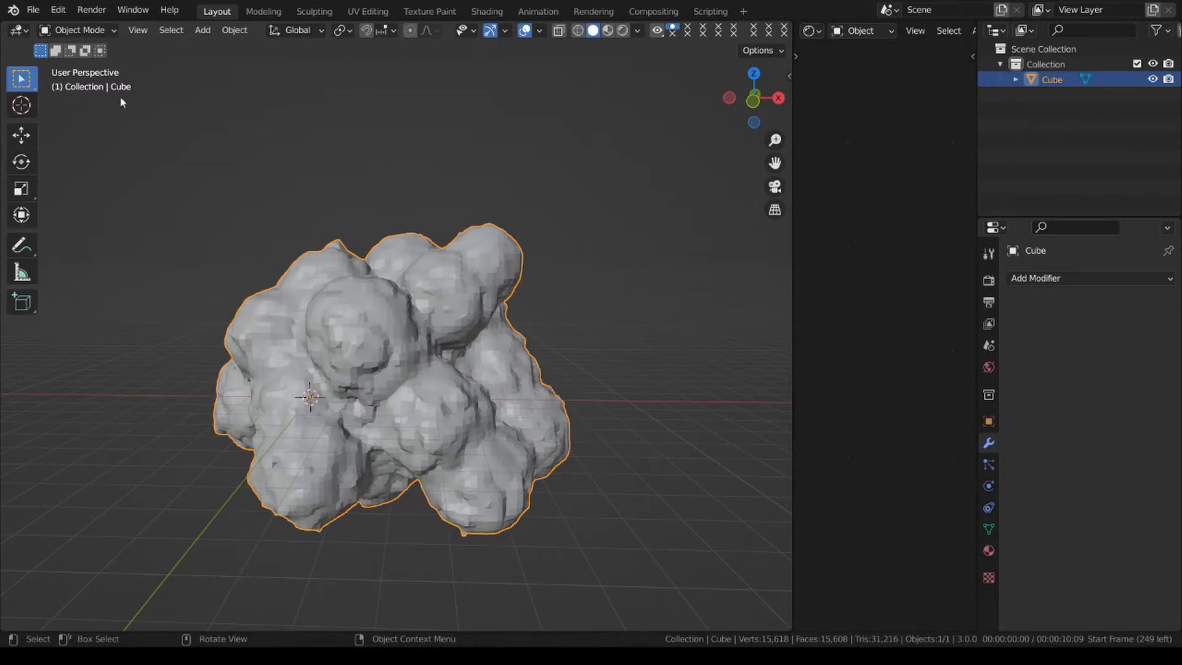
# Smooth the cloud's lumps from all sides in Sculpt Mode using the Smooth brush at 50 px radius and 0.700 strength, and return to Object Mode.
pyautogui.click(77, 29)
pyautogui.click(70, 80)
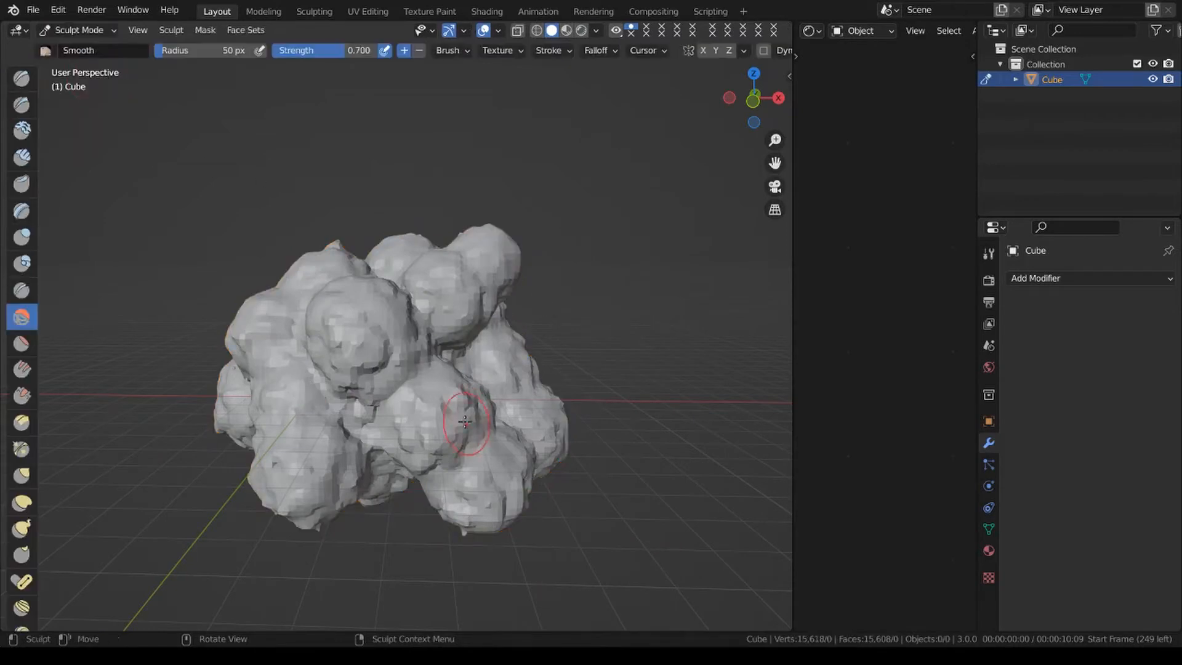
pyautogui.moveTo(351, 312)
pyautogui.mouseDown()
pyautogui.moveTo(320, 378)
pyautogui.moveTo(519, 409)
pyautogui.mouseUp()
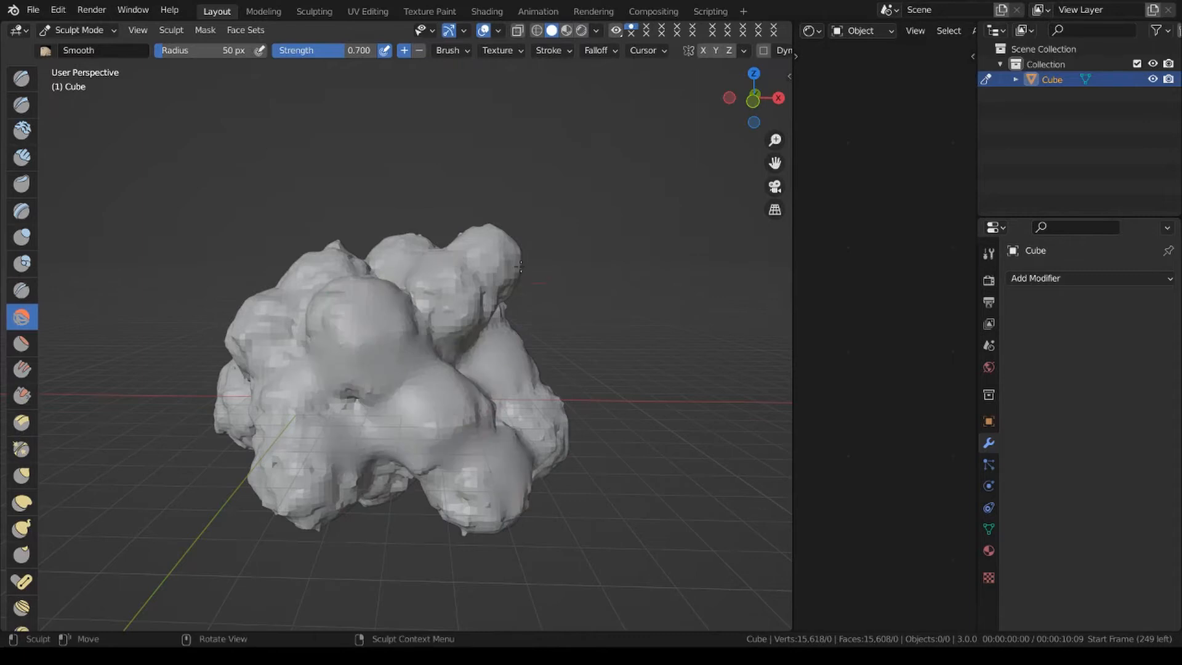
pyautogui.moveTo(408, 409); pyautogui.dragTo(448, 373, button='middle')
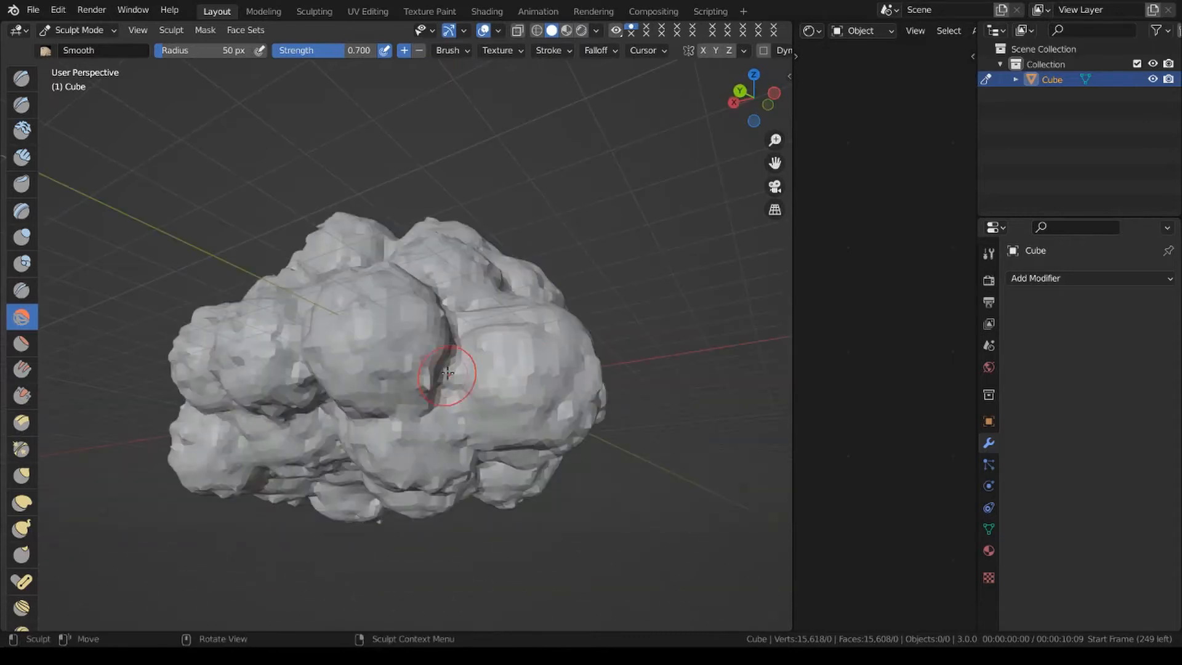
pyautogui.moveTo(448, 373)
pyautogui.mouseDown()
pyautogui.moveTo(462, 400)
pyautogui.moveTo(455, 424)
pyautogui.mouseUp()
pyautogui.moveTo(351, 363); pyautogui.dragTo(535, 388, button='middle')
pyautogui.moveTo(546, 394)
pyautogui.mouseDown()
pyautogui.moveTo(295, 415)
pyautogui.moveTo(366, 415)
pyautogui.mouseUp()
pyautogui.moveTo(419, 239); pyautogui.dragTo(340, 249)
pyautogui.moveTo(452, 325); pyautogui.dragTo(272, 417)
pyautogui.moveTo(267, 417); pyautogui.dragTo(464, 412, button='middle')
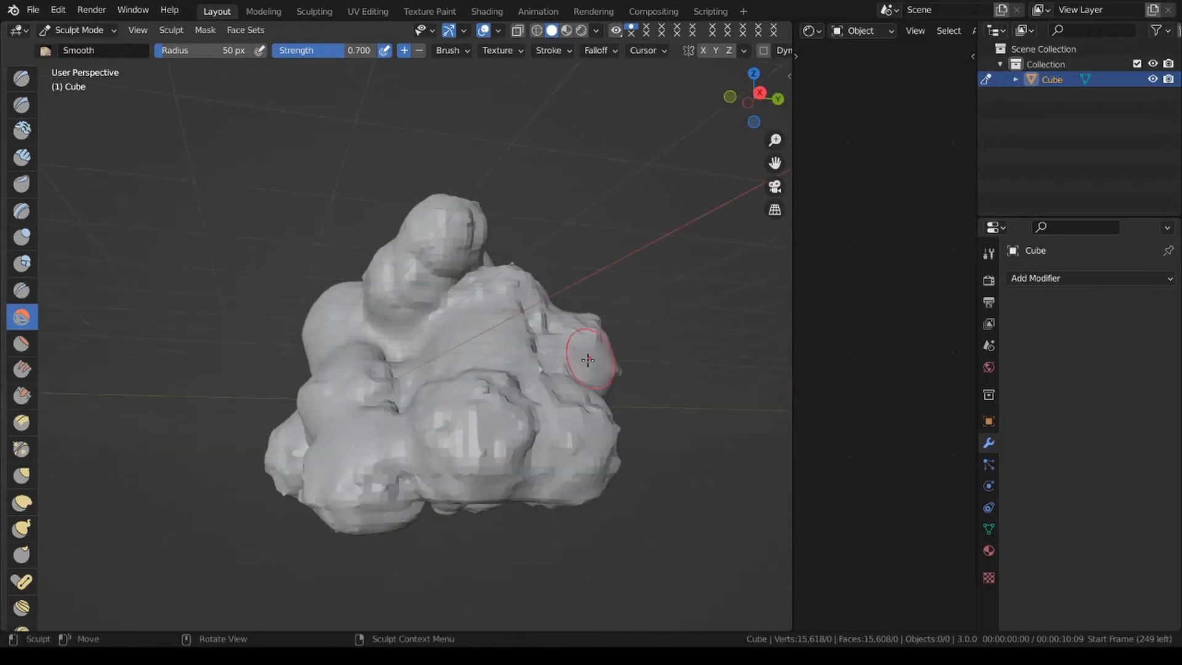
pyautogui.moveTo(563, 431)
pyautogui.mouseDown()
pyautogui.moveTo(431, 491)
pyautogui.moveTo(398, 491)
pyautogui.mouseUp()
pyautogui.moveTo(400, 491)
pyautogui.mouseDown(button='middle')
pyautogui.moveTo(612, 478)
pyautogui.moveTo(607, 509)
pyautogui.mouseUp(button='middle')
pyautogui.moveTo(322, 459); pyautogui.dragTo(268, 386)
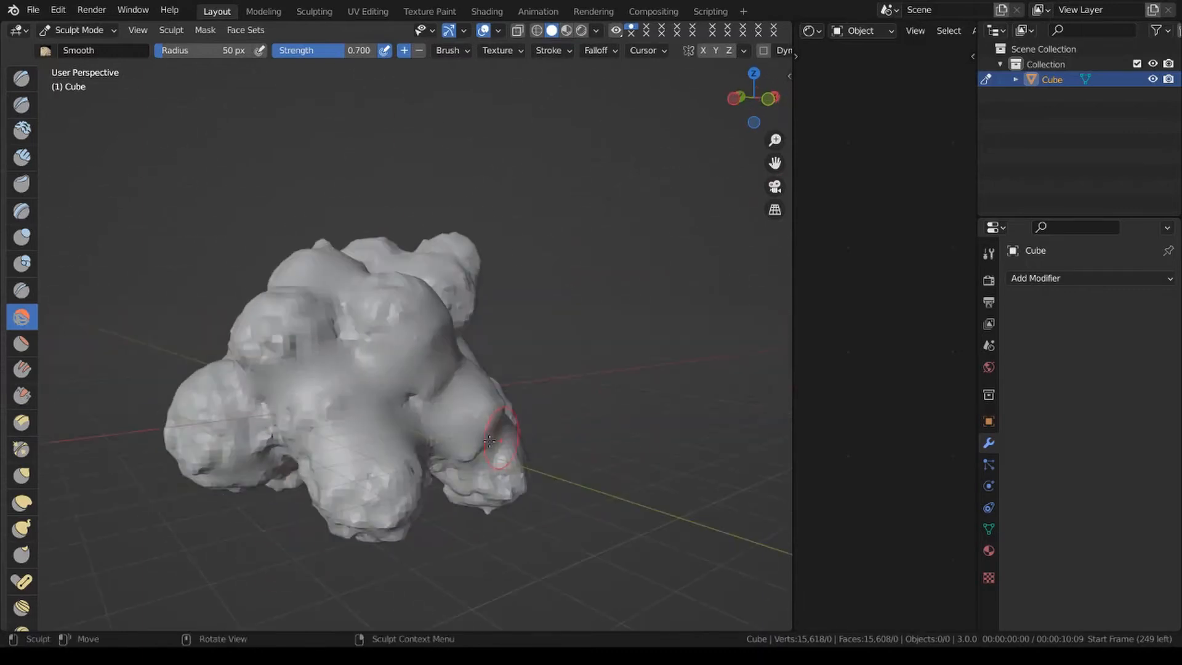
pyautogui.moveTo(489, 442); pyautogui.dragTo(430, 386, button='middle')
pyautogui.moveTo(514, 441); pyautogui.dragTo(329, 482)
pyautogui.moveTo(485, 389)
pyautogui.mouseDown(button='middle')
pyautogui.moveTo(481, 437)
pyautogui.moveTo(475, 290)
pyautogui.mouseUp(button='middle')
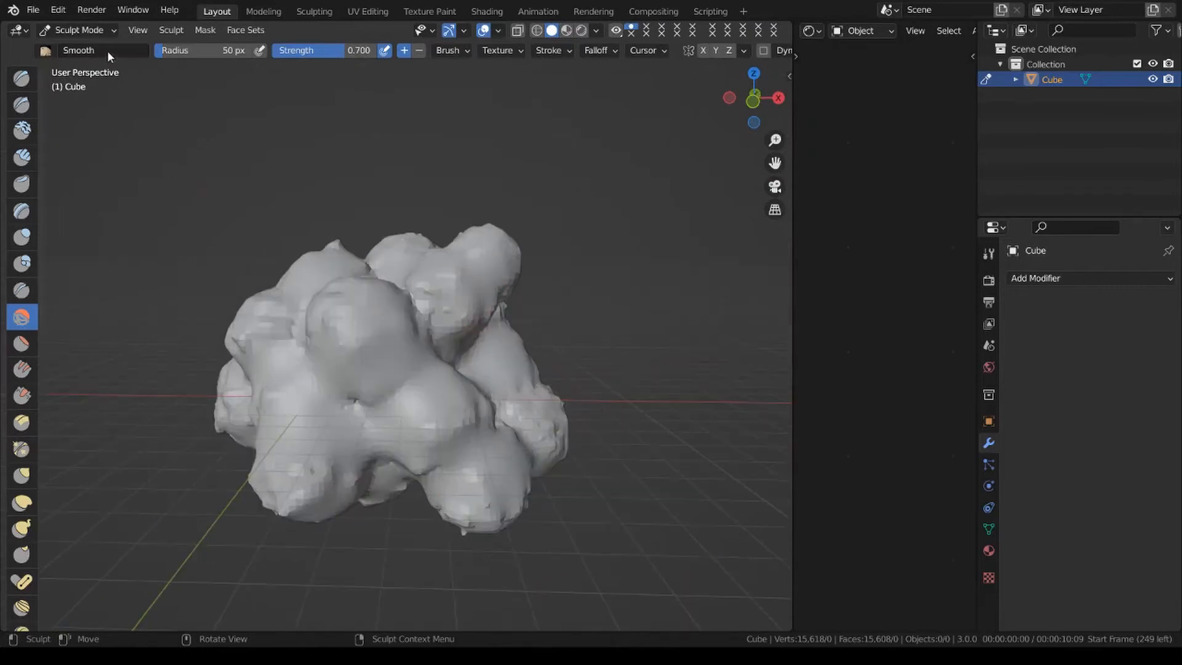
pyautogui.click(79, 29)
pyautogui.click(86, 48)
# Apply smooth shading to the sculpted cloud mesh and leave it deselected.
pyautogui.scroll(-1, 582, 342)
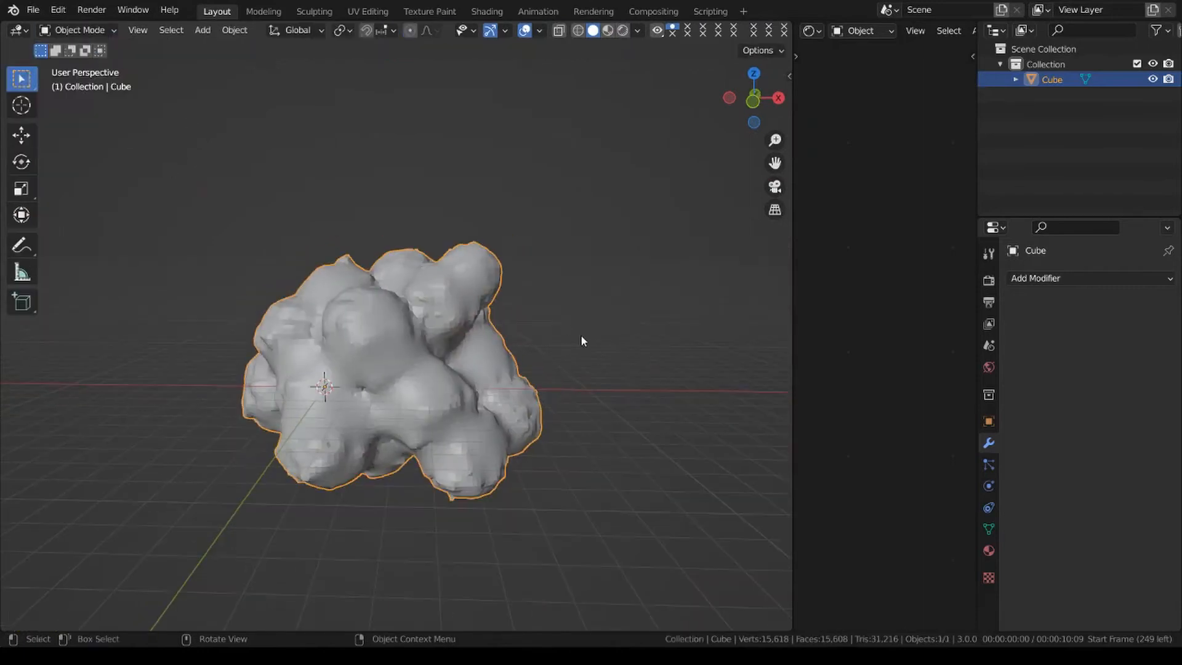
pyautogui.rightClick(581, 336)
pyautogui.click(578, 319)
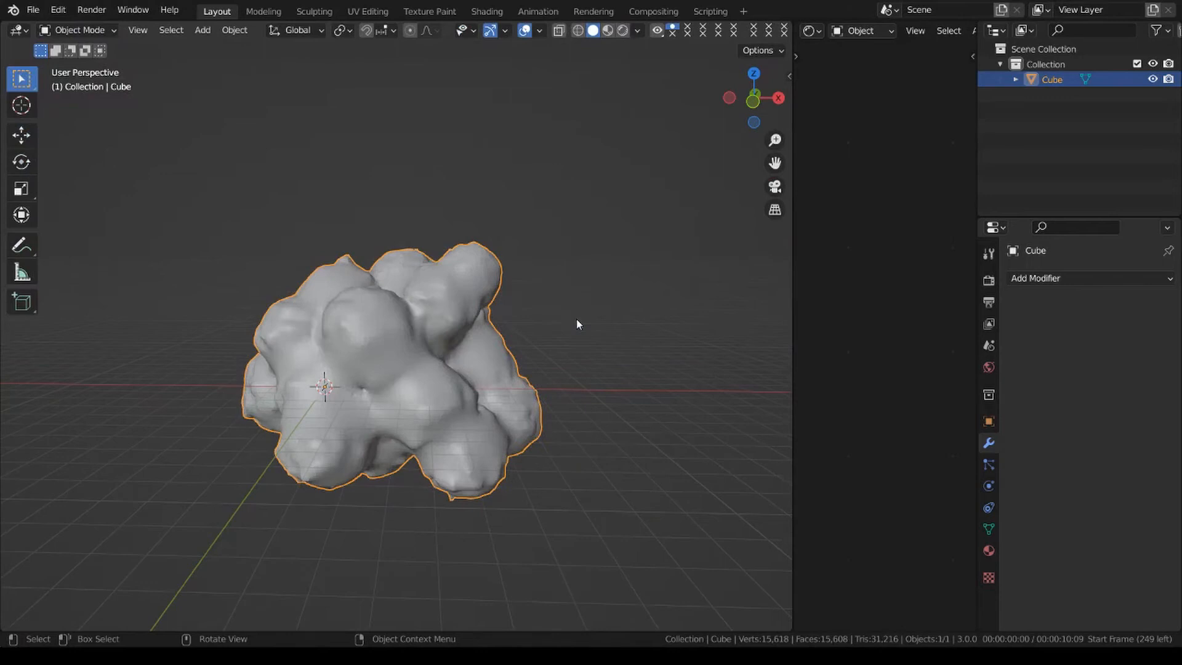
pyautogui.rightClick(634, 362)
pyautogui.click(620, 334)
pyautogui.click(618, 314)
pyautogui.scroll(1, 591, 406)
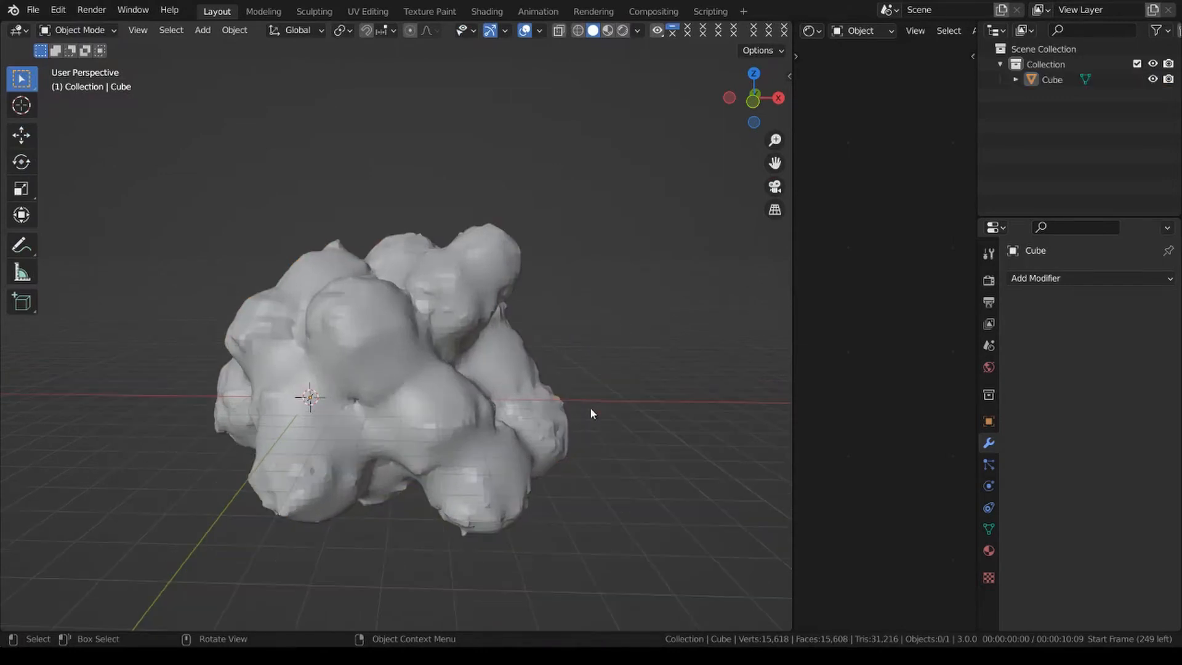
pyautogui.click(574, 406)
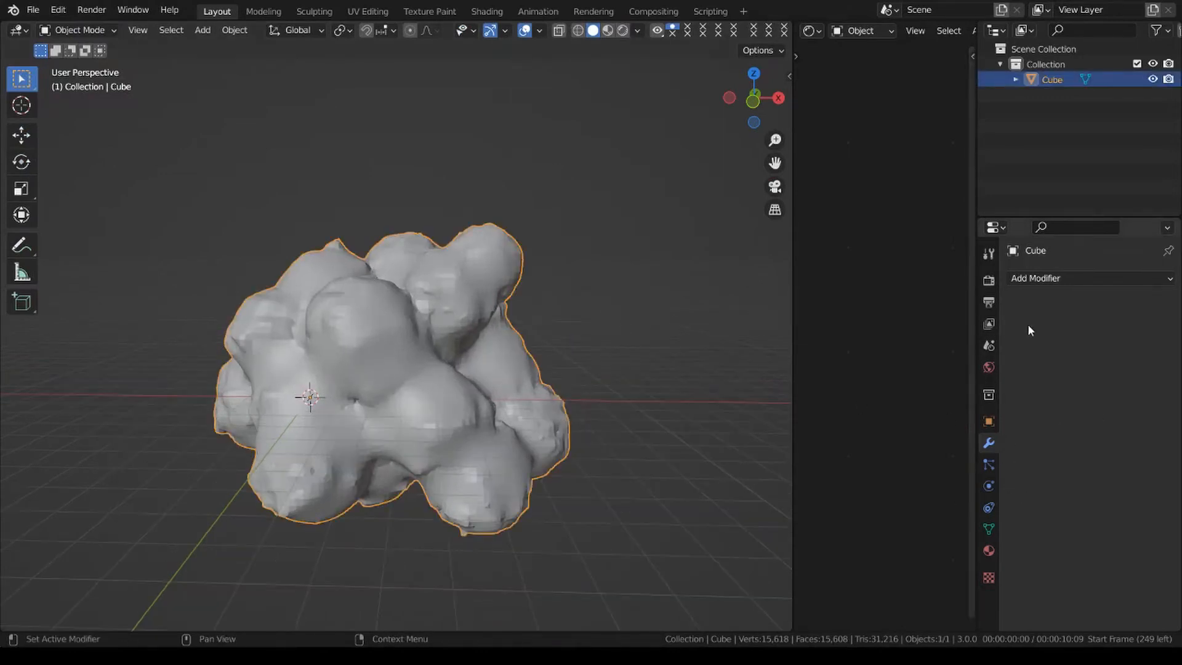
pyautogui.click(567, 308)
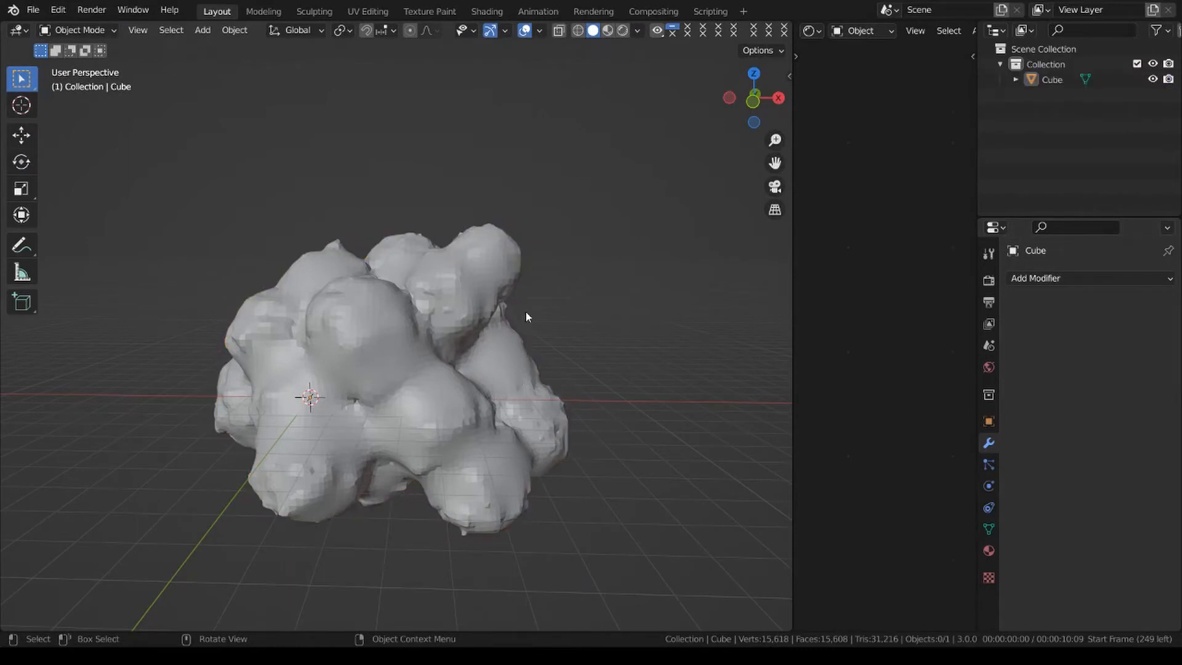
# Add a mesh circle and move it about 11.3 m along the X axis, clear of the cloud.
pyautogui.hotkey('shift', 'a')
pyautogui.moveTo(527, 314)
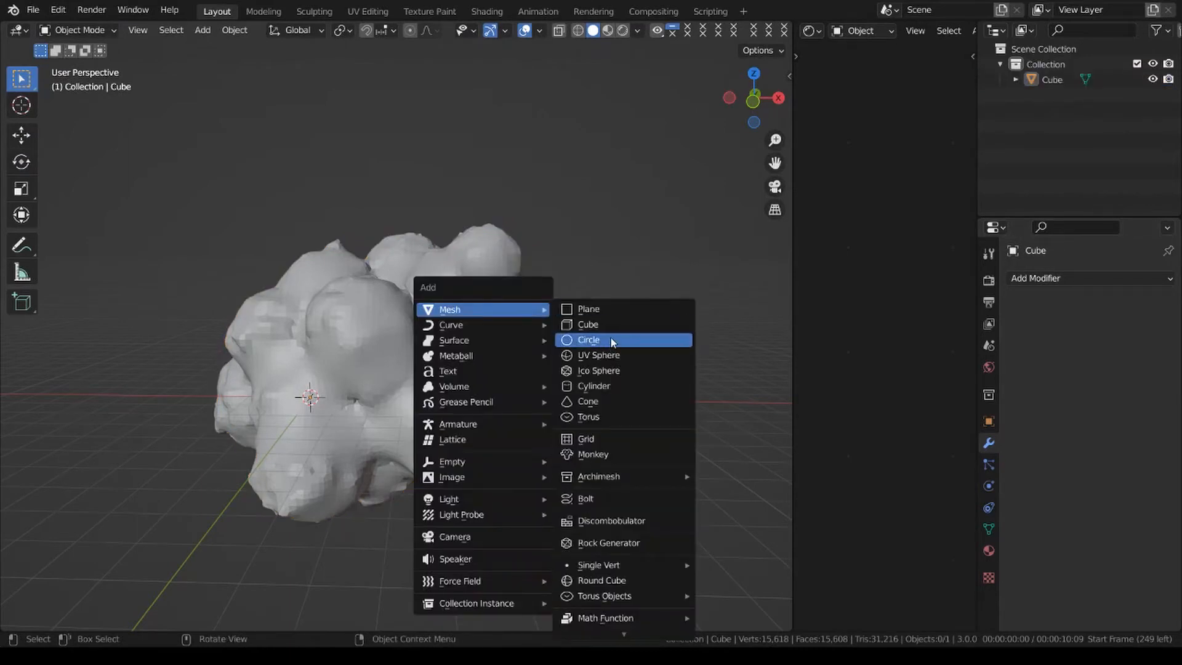
pyautogui.click(589, 340)
pyautogui.press('g')
pyautogui.press('x')
pyautogui.click(676, 409)
# Move the circle about 3.3 m farther along the X axis, keeping its original scale.
pyautogui.keyDown('shift'); pyautogui.moveTo(675, 407); pyautogui.dragTo(479, 409, button='middle'); pyautogui.keyUp('shift')
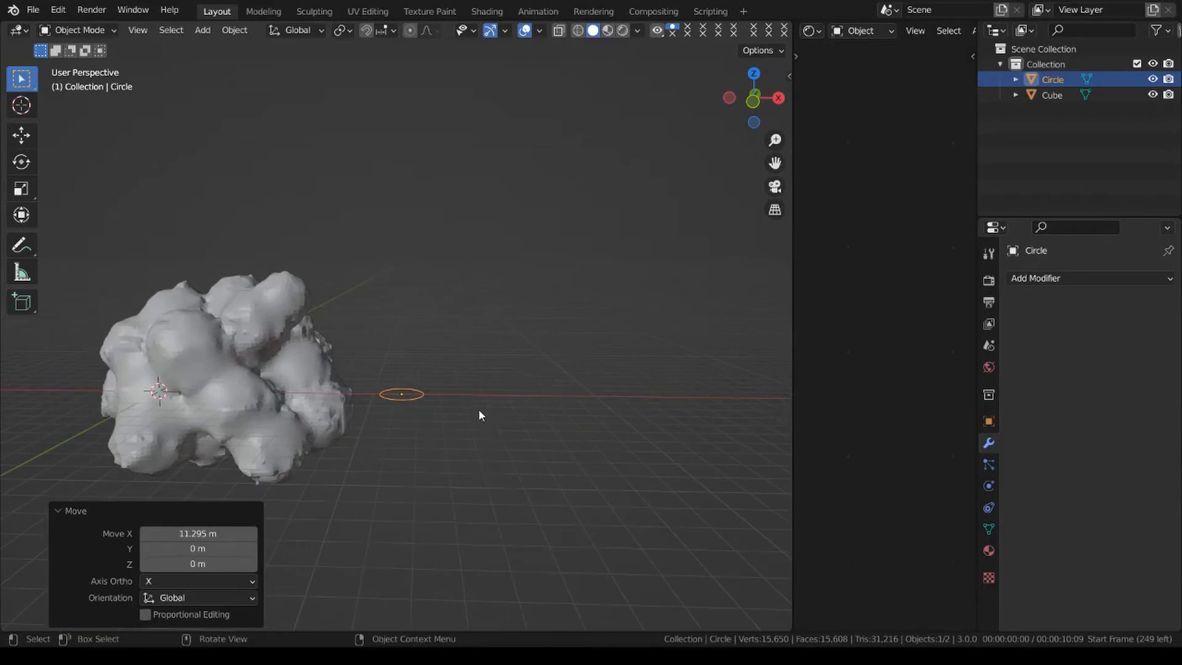
pyautogui.scroll(-2, 478, 408)
pyautogui.press('g')
pyautogui.press('x')
pyautogui.click(509, 379)
pyautogui.press('s')
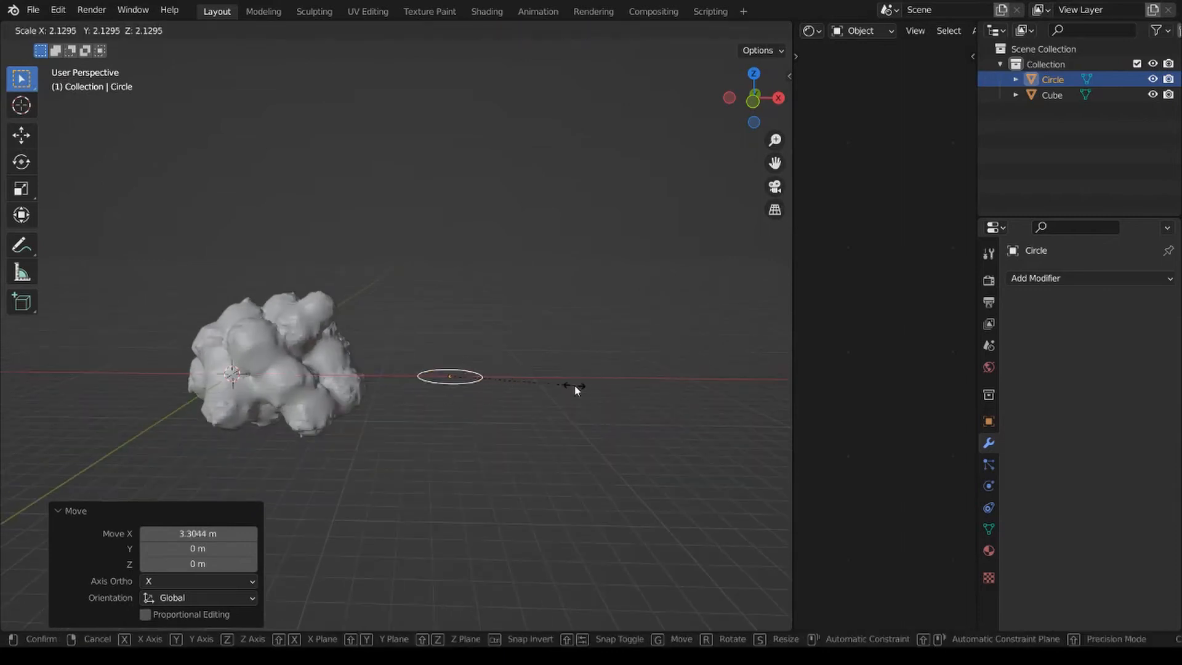
pyautogui.press('Escape')
# Extrude the circle's edge loop about 15.5 m upward along the Z axis into an open tube.
pyautogui.press('Tab')
pyautogui.scroll(2, 538, 398)
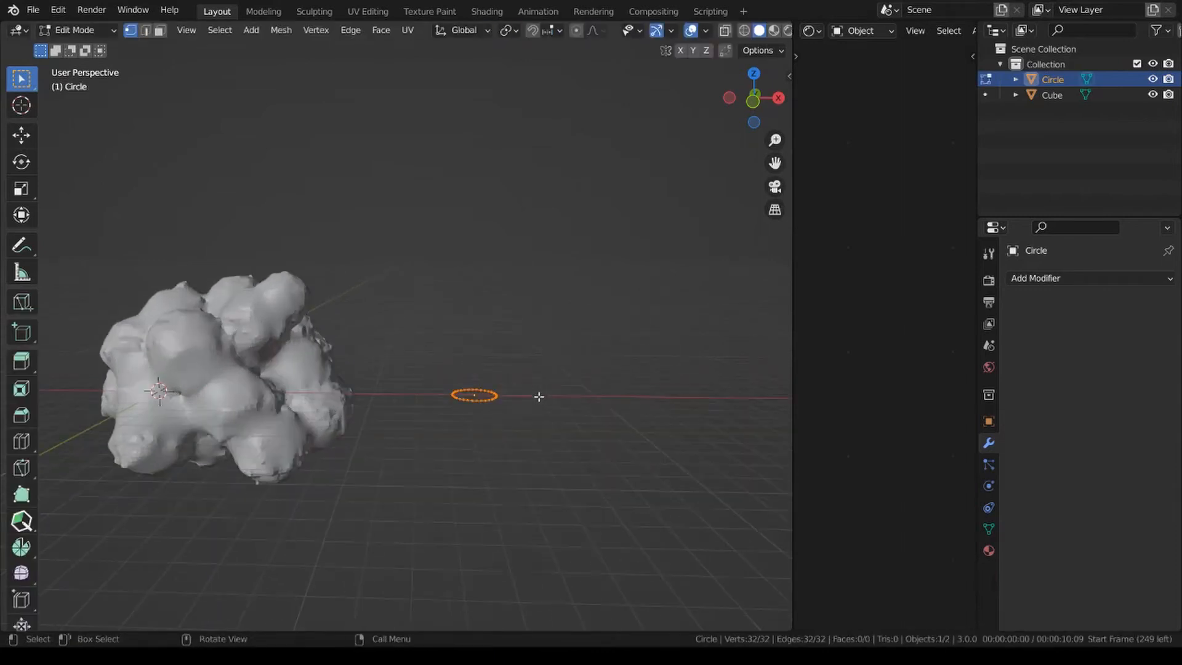
pyautogui.press('e')
pyautogui.press('z')
pyautogui.click(573, 80)
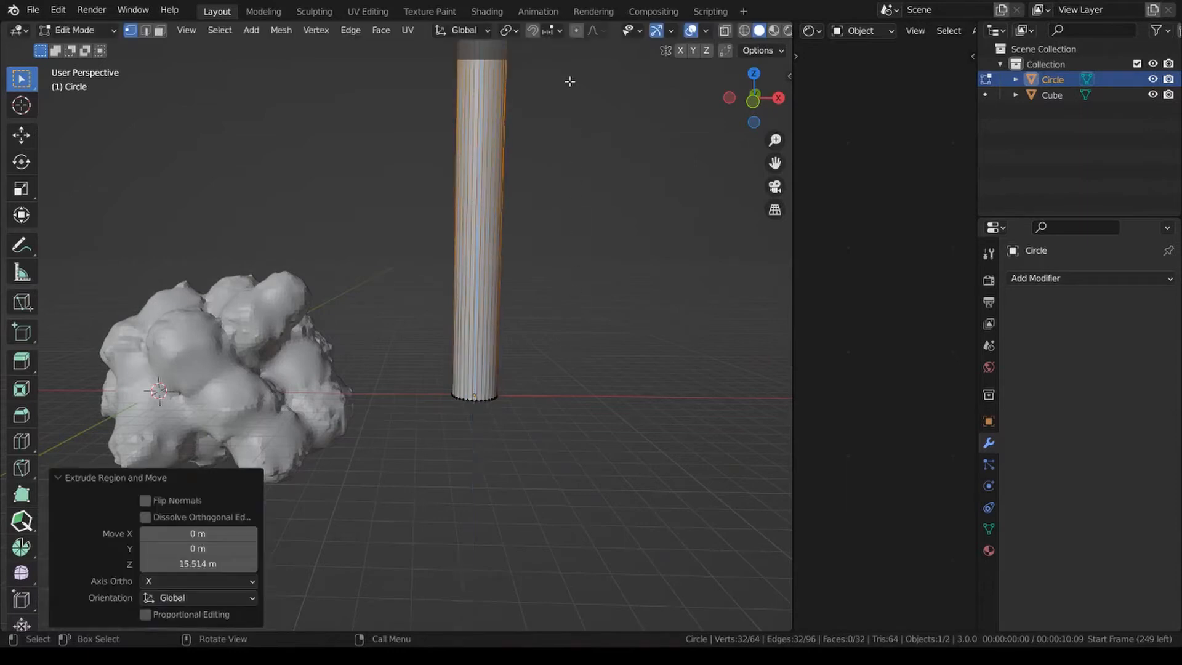
# Raise the tube's top edge loop about 1.63 m along the Z axis.
pyautogui.scroll(-2, 514, 248)
pyautogui.keyDown('shift'); pyautogui.moveTo(514, 248); pyautogui.dragTo(525, 361, button='middle'); pyautogui.keyUp('shift')
pyautogui.scroll(2, 524, 361)
pyautogui.press('g')
pyautogui.press('z')
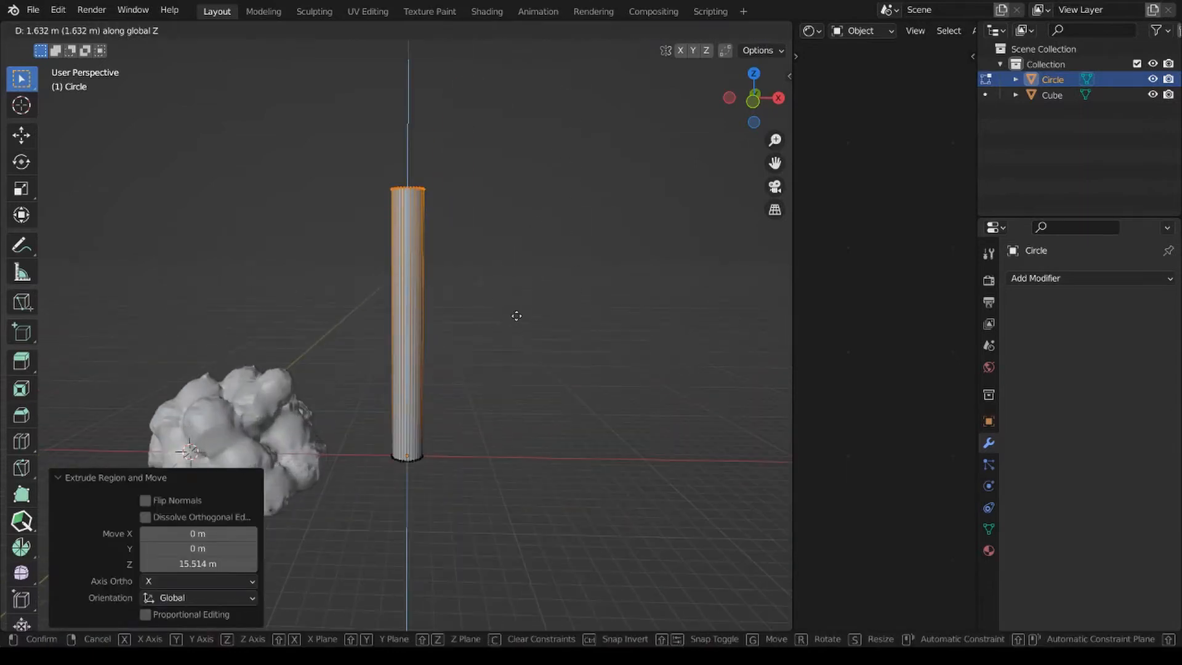
pyautogui.click(516, 316)
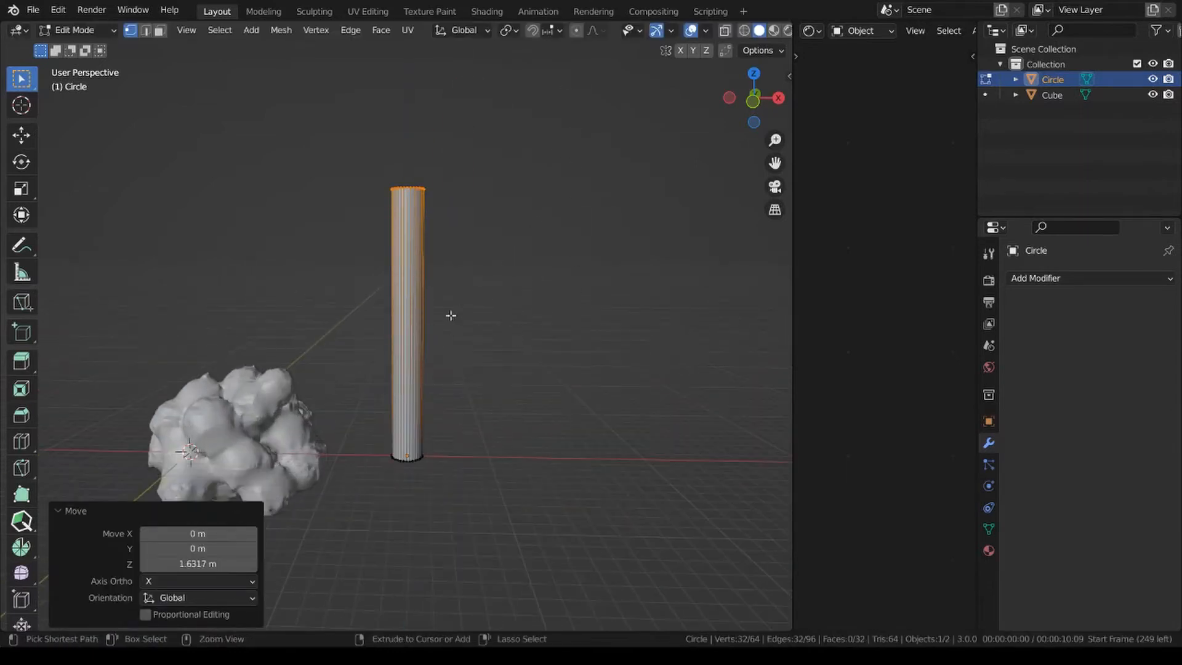
# Select the tube's bottom edge loop and scale it up by about 2.4 to widen the base.
pyautogui.click(408, 455)
pyautogui.keyDown('alt'); pyautogui.click(407, 461); pyautogui.keyUp('alt')
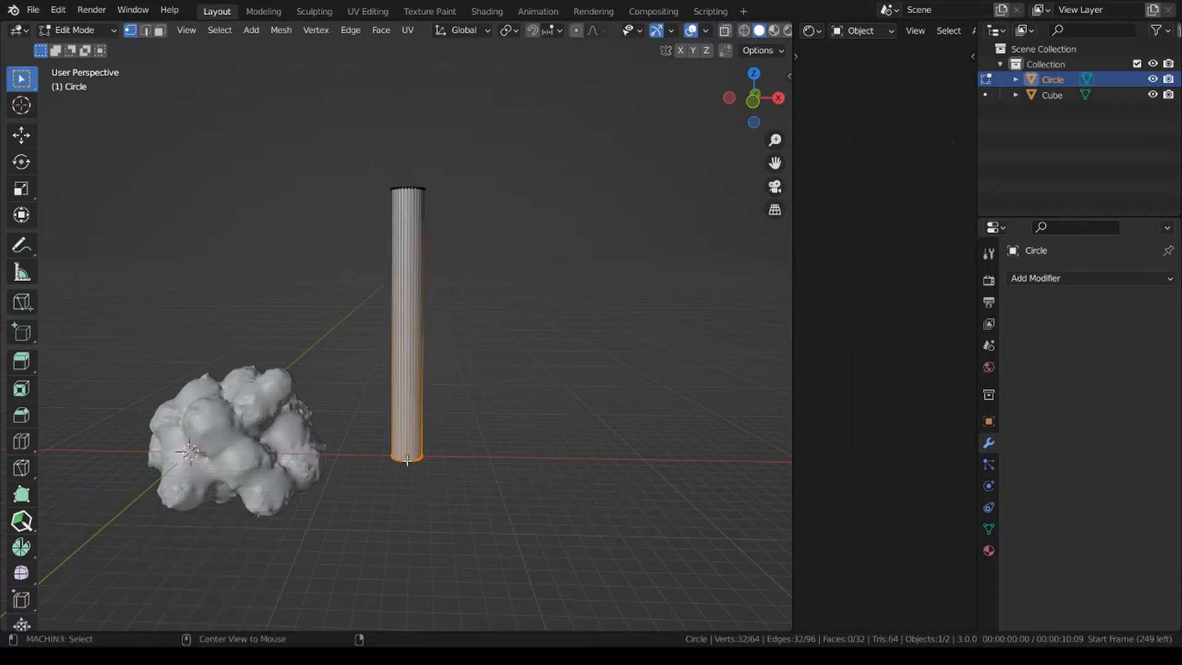
pyautogui.press('s')
pyautogui.click(648, 443)
# Add a loop cut near the base at a slide factor of about 0.843 and scale it to about 0.7.
pyautogui.hotkey('ctrl', 'r')
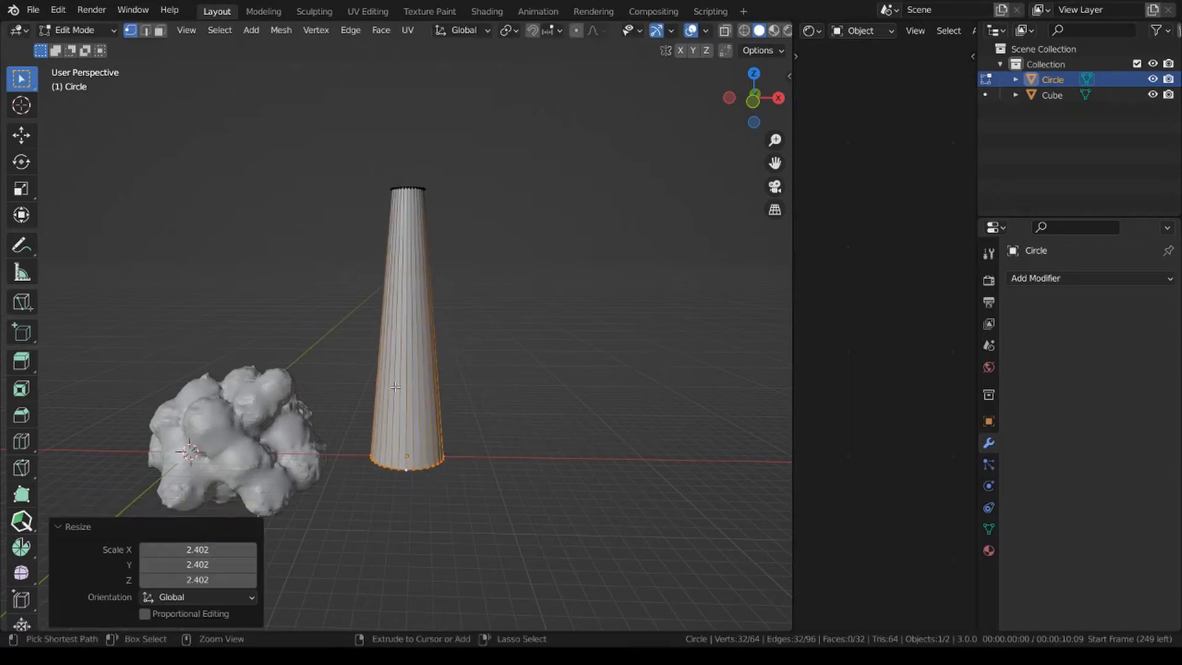
pyautogui.click(401, 418)
pyautogui.click(394, 500)
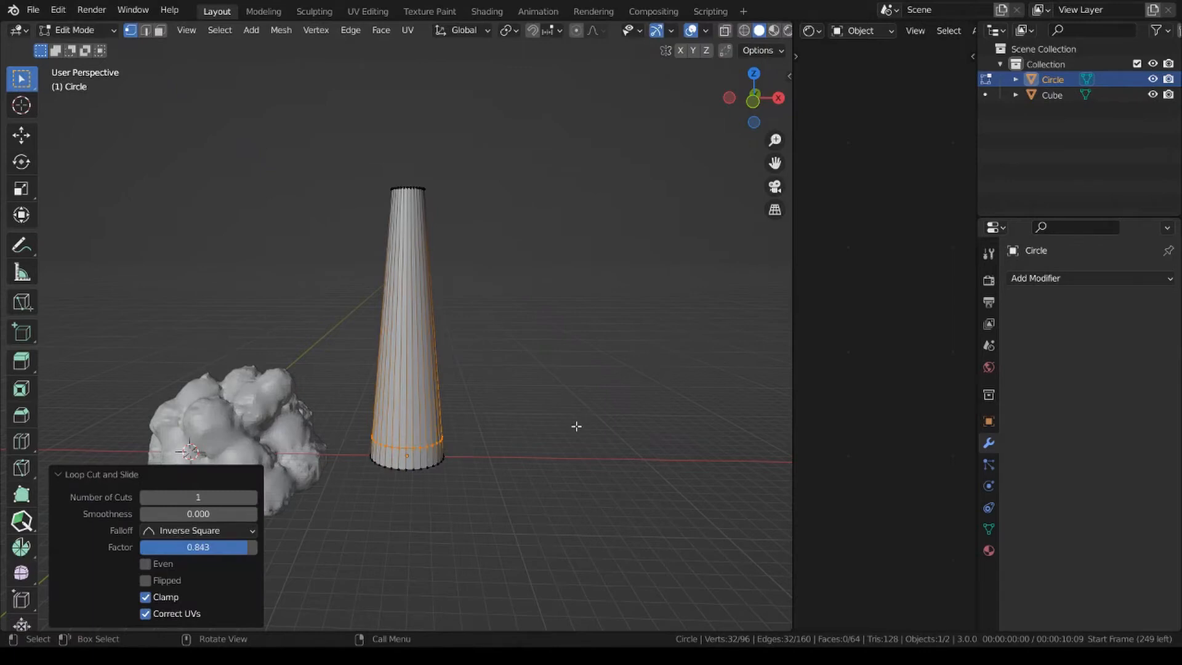
pyautogui.press('s')
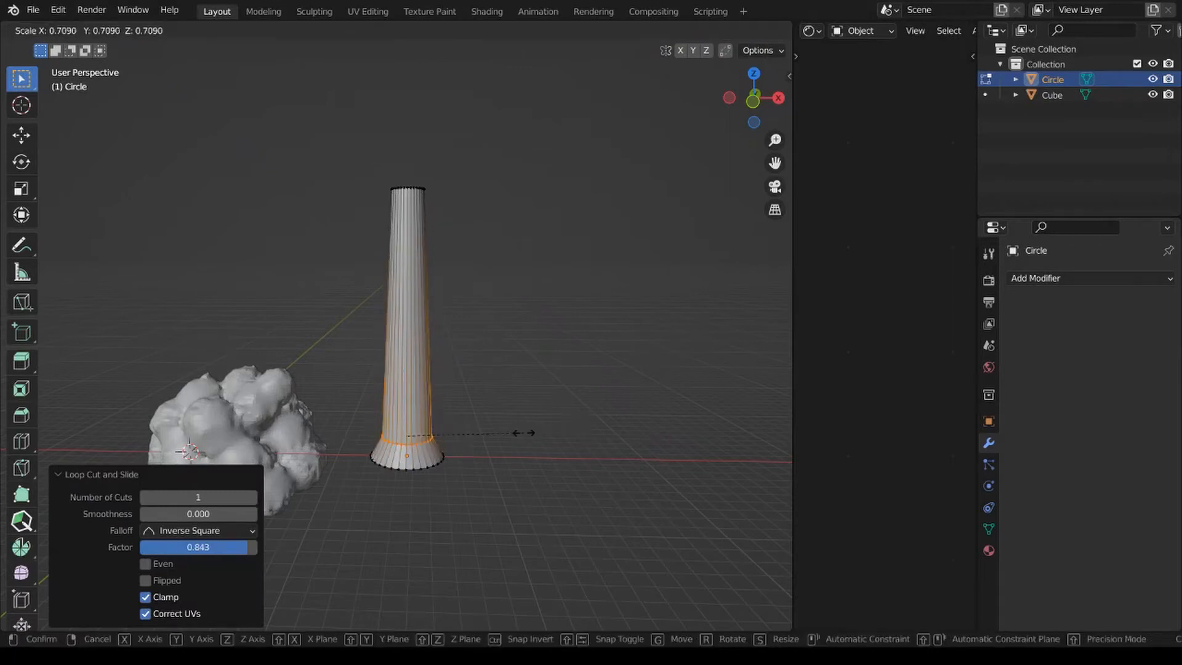
pyautogui.click(521, 430)
# Add a loop cut around the column's middle at a slide factor of about 0.135 and scale it to about 0.783.
pyautogui.hotkey('ctrl', 'r')
pyautogui.click(422, 326)
pyautogui.click(420, 334)
pyautogui.press('s')
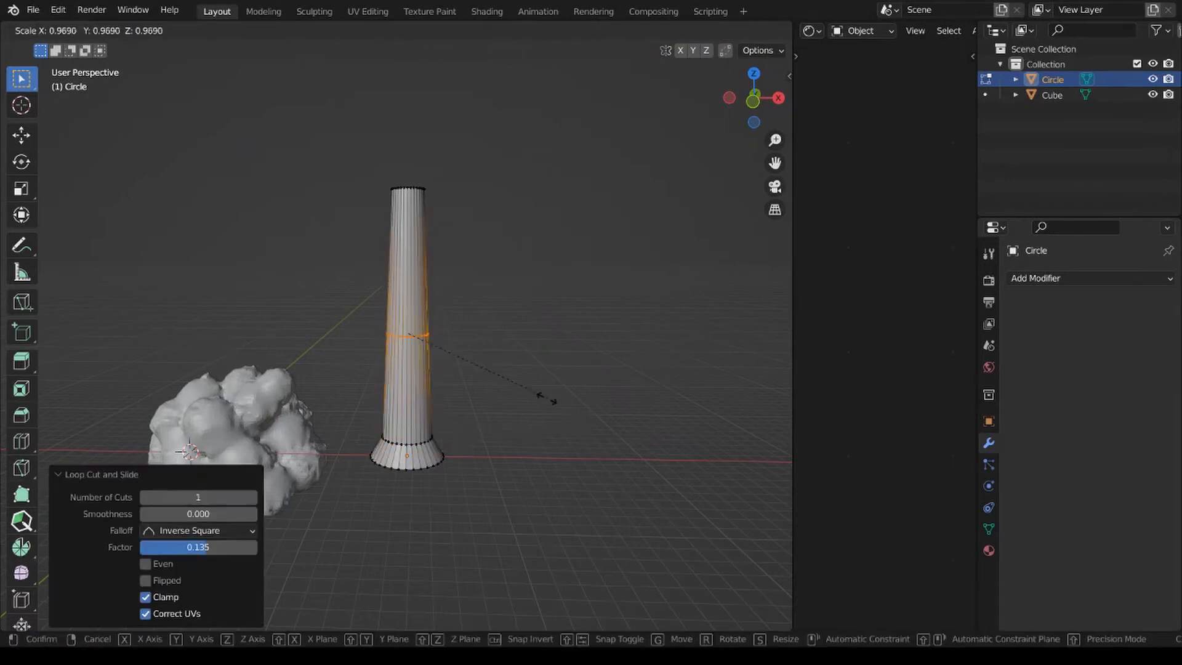
pyautogui.click(521, 397)
# Add a centered loop cut to the column's upper section, between the middle loop and the top edge.
pyautogui.hotkey('ctrl', 'r')
pyautogui.click(407, 263)
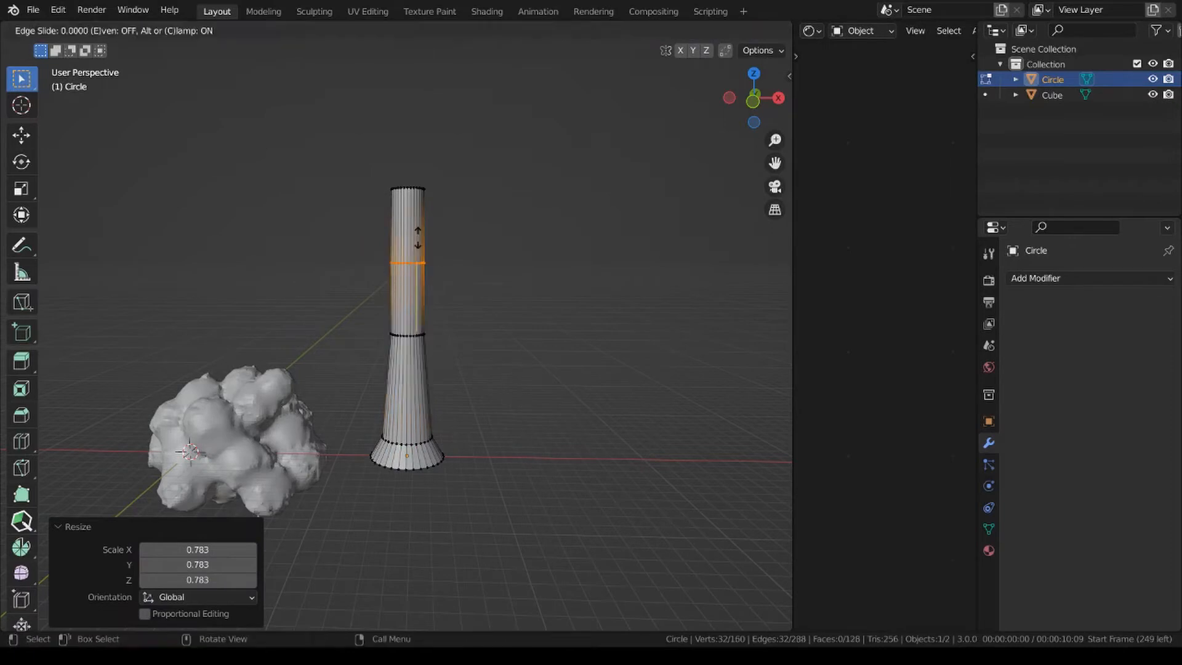
pyautogui.rightClick(405, 395)
# Add a centered loop cut between the middle and base loops and scale it to about 0.9.
pyautogui.hotkey('ctrl', 'r')
pyautogui.click(407, 390)
pyautogui.rightClick(419, 390)
pyautogui.press('s')
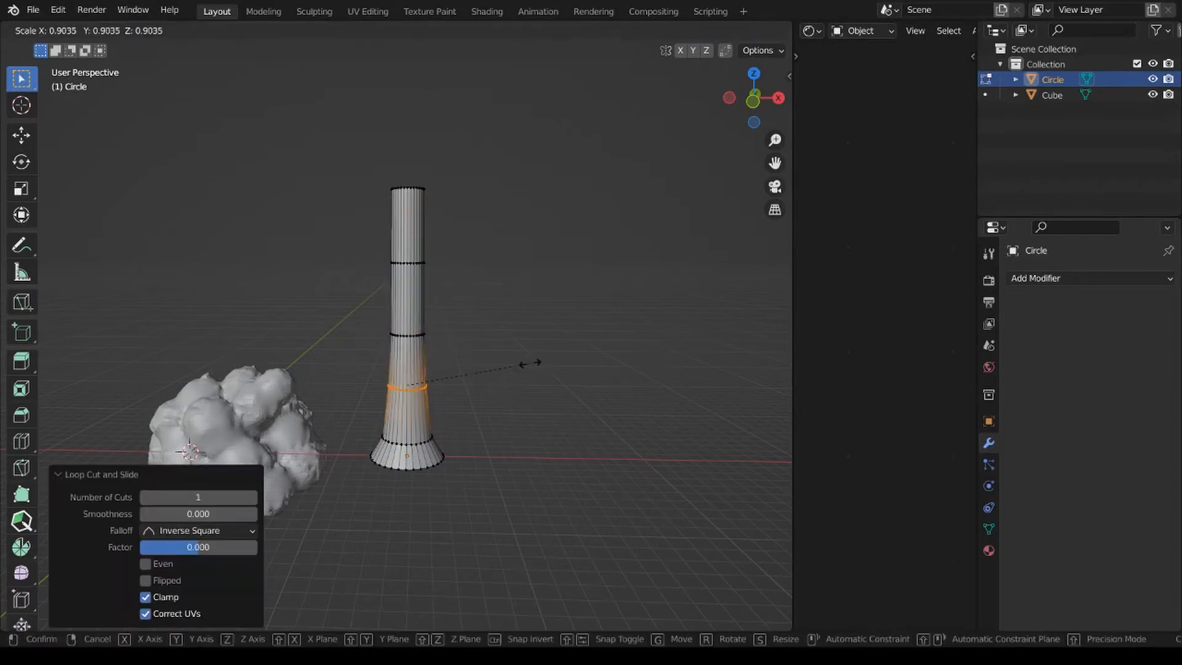
pyautogui.click(528, 364)
# Select the column's top edge loop and scale it down to narrow the opening.
pyautogui.keyDown('alt'); pyautogui.click(409, 192); pyautogui.keyUp('alt')
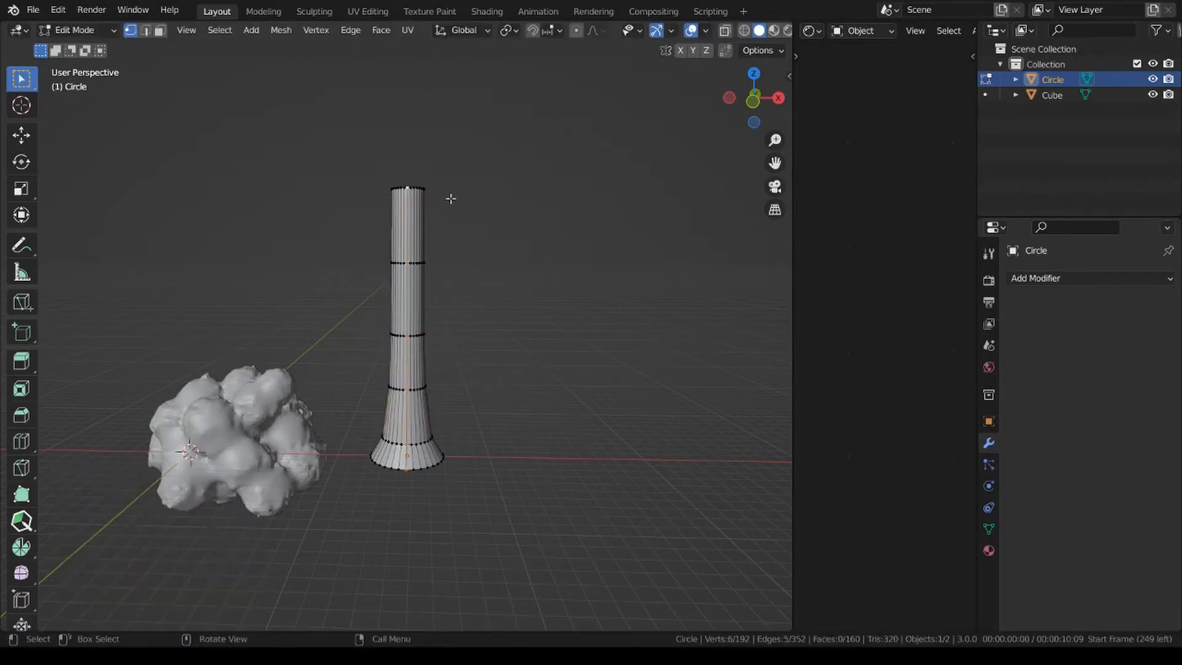
pyautogui.keyDown('alt'); pyautogui.click(412, 189); pyautogui.keyUp('alt')
pyautogui.keyDown('alt'); pyautogui.click(412, 190); pyautogui.keyUp('alt')
pyautogui.keyDown('shift'); pyautogui.moveTo(452, 220); pyautogui.dragTo(449, 349, button='middle'); pyautogui.keyUp('shift')
pyautogui.scroll(5, 450, 349)
pyautogui.keyDown('alt'); pyautogui.click(423, 295); pyautogui.keyUp('alt')
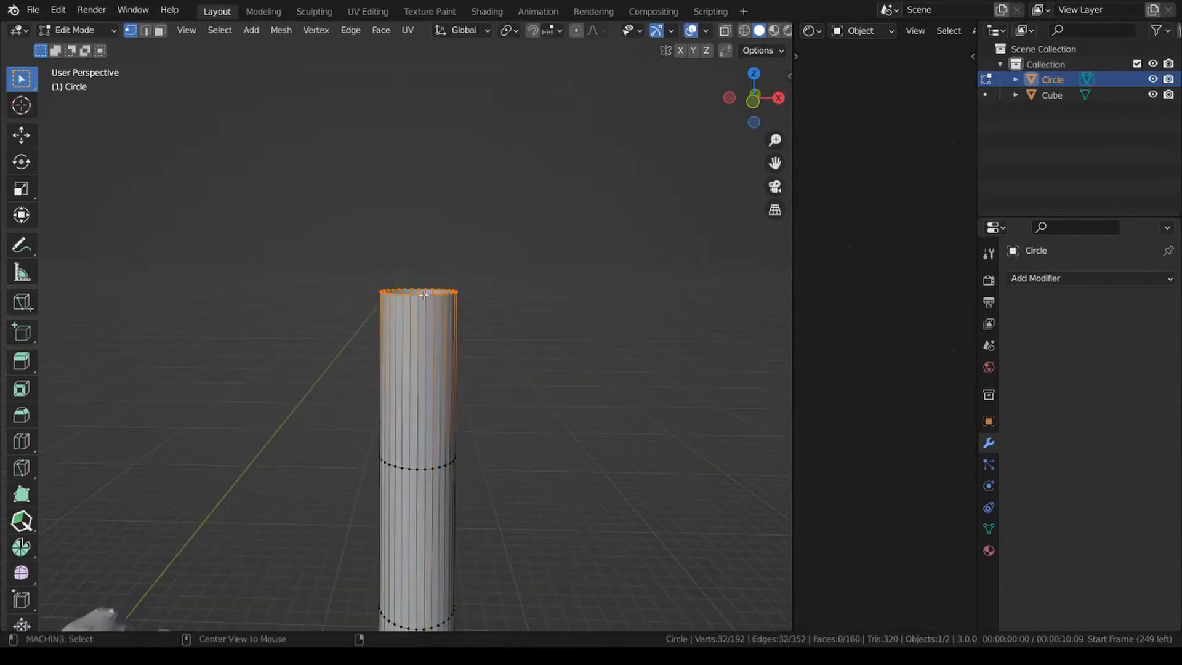
pyautogui.press('s')
pyautogui.press('Tab')
# Scale down the edge loop just below the column's top so the taper runs evenly, and return to Object Mode.
pyautogui.scroll(-5, 555, 415)
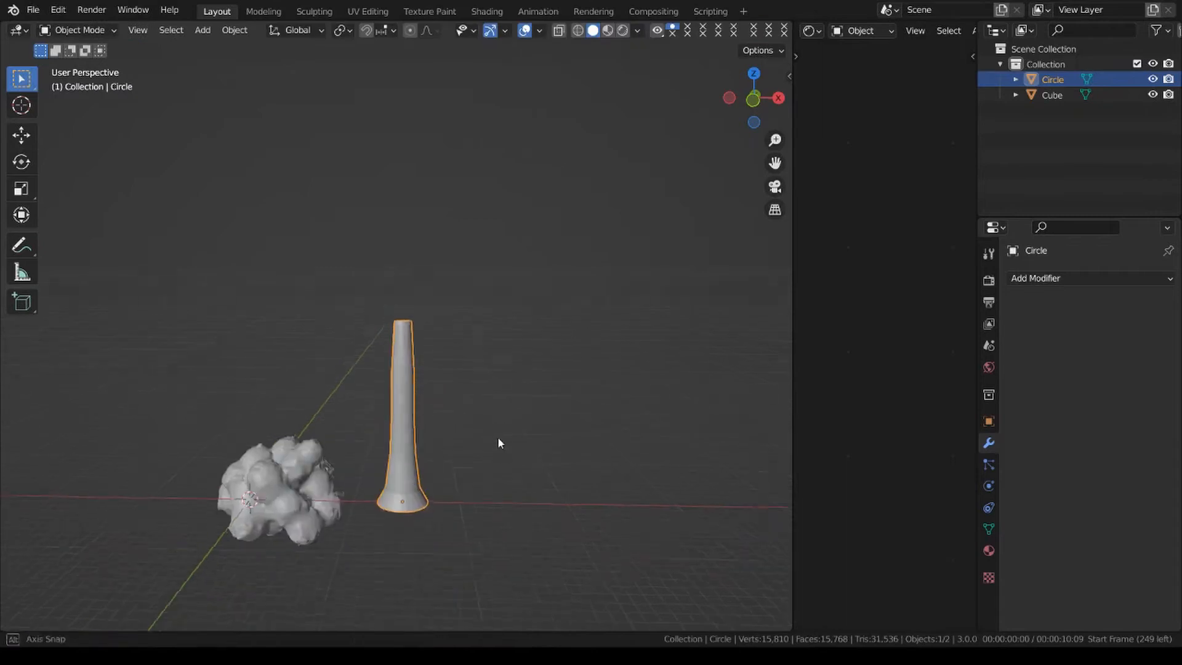
pyautogui.moveTo(498, 439); pyautogui.dragTo(482, 395, button='middle')
pyautogui.scroll(4, 483, 396)
pyautogui.press('Tab')
pyautogui.keyDown('alt'); pyautogui.click(419, 411); pyautogui.keyUp('alt')
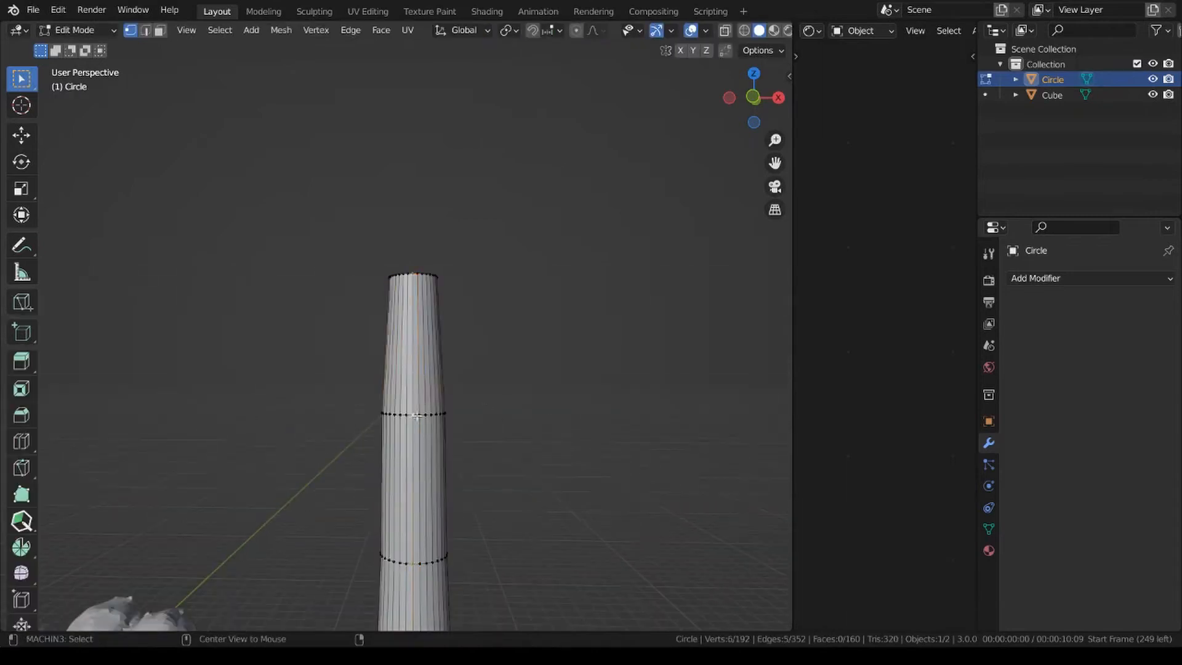
pyautogui.keyDown('alt'); pyautogui.click(417, 416); pyautogui.keyUp('alt')
pyautogui.press('s')
pyautogui.click(637, 433)
pyautogui.press('Tab')
pyautogui.scroll(-4, 535, 437)
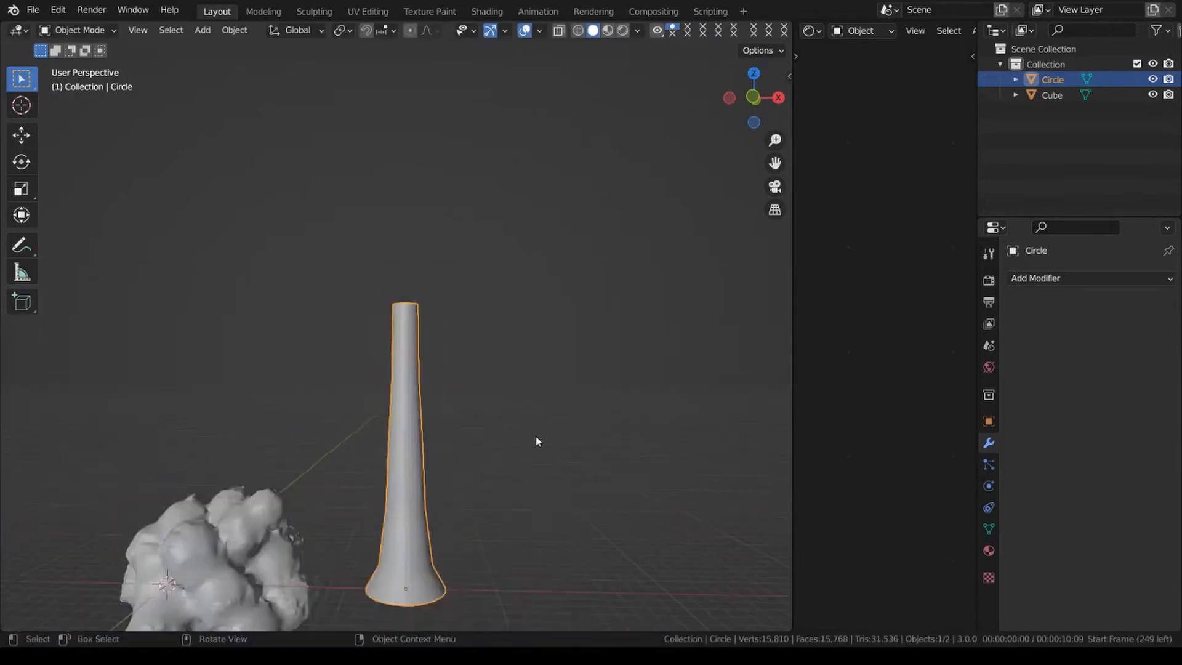
# Select the open edge loop at the column's base in Edit Mode and fill it with a face.
pyautogui.scroll(-3, 534, 438)
pyautogui.click(486, 467)
pyautogui.keyDown('shift'); pyautogui.moveTo(486, 468); pyautogui.dragTo(485, 451, button='middle'); pyautogui.keyUp('shift')
pyautogui.scroll(2, 480, 451)
pyautogui.click(394, 443)
pyautogui.press('Tab')
pyautogui.scroll(3, 510, 491)
pyautogui.moveTo(509, 491); pyautogui.dragTo(405, 299, button='middle')
pyautogui.scroll(2, 405, 299)
pyautogui.keyDown('alt'); pyautogui.click(406, 211); pyautogui.keyUp('alt')
pyautogui.press('f')
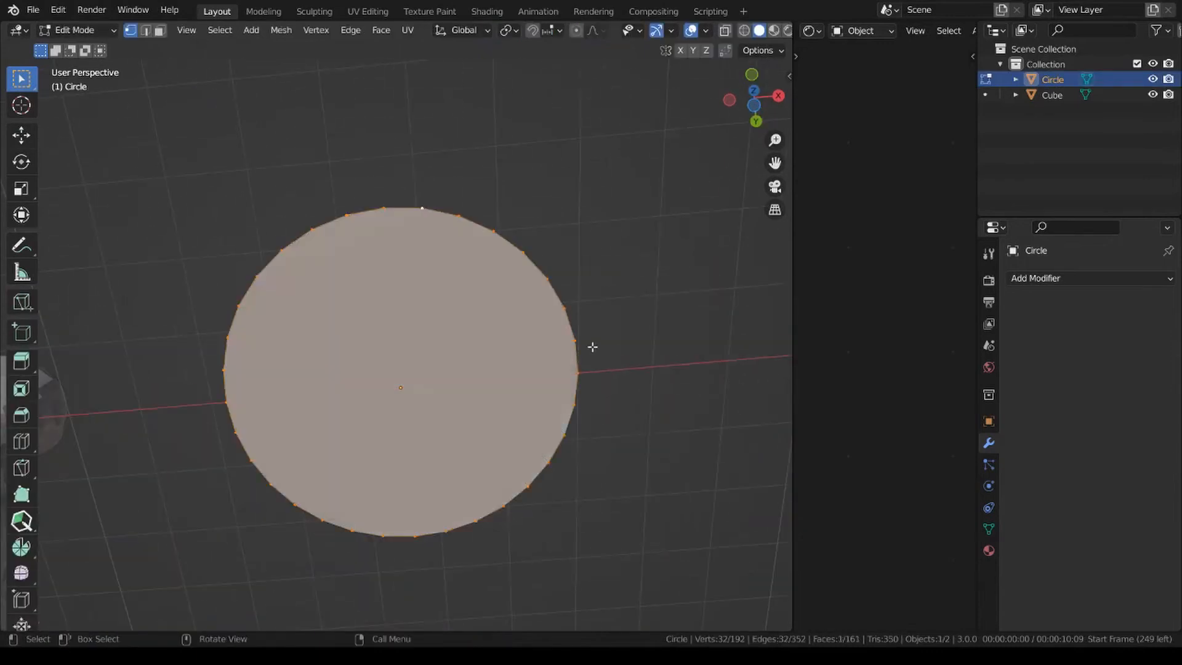
# Select the column's open top edge loop, fill it with a face, and return to Object Mode.
pyautogui.scroll(-5, 593, 347)
pyautogui.moveTo(592, 347); pyautogui.dragTo(579, 511, button='middle')
pyautogui.scroll(4, 470, 338)
pyautogui.keyDown('alt'); pyautogui.click(408, 364); pyautogui.keyUp('alt')
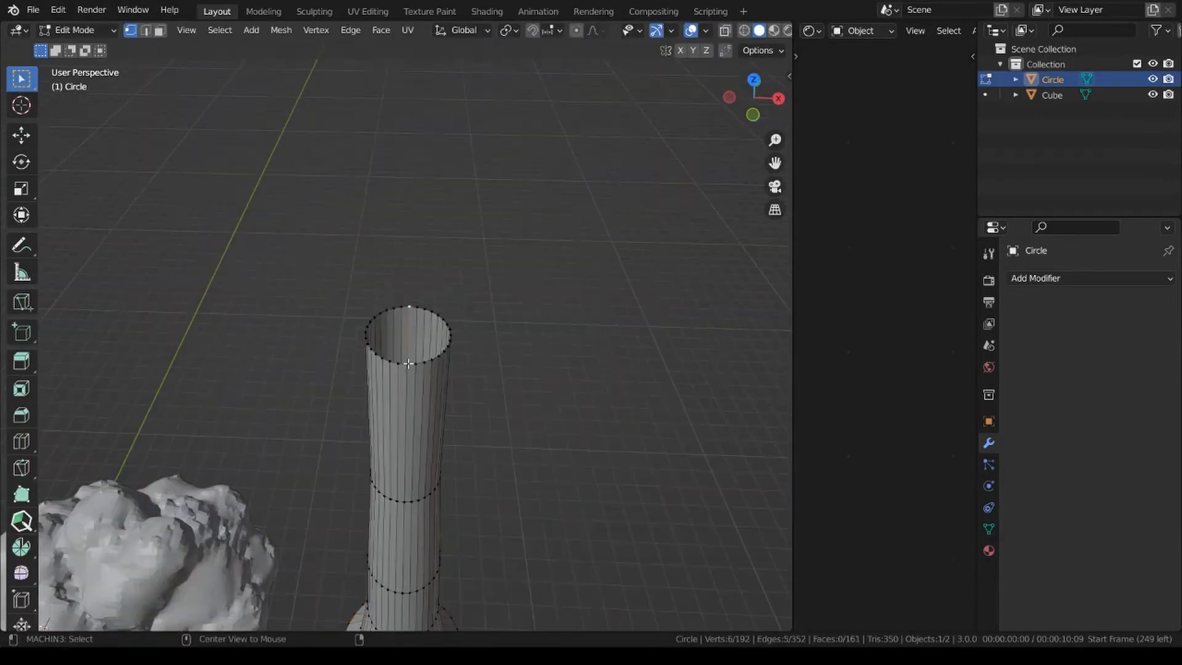
pyautogui.keyDown('alt'); pyautogui.click(412, 365); pyautogui.keyUp('alt')
pyautogui.press('f')
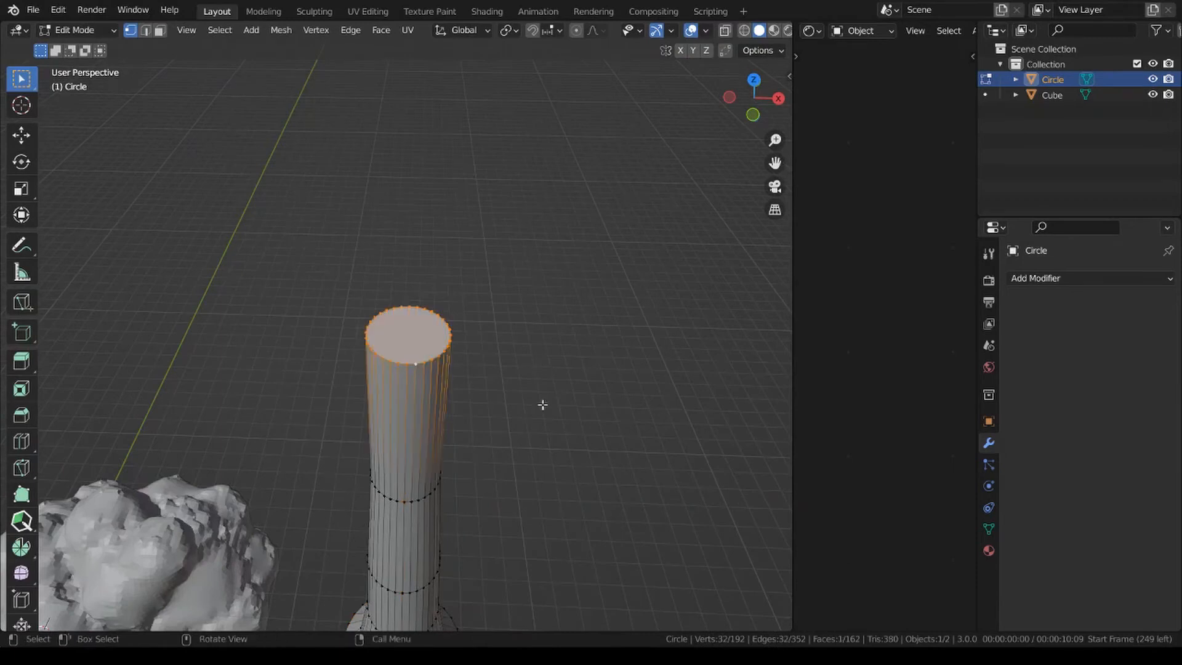
pyautogui.press('Tab')
# Add a voxel Remesh modifier to the column, apply it, and check the resulting mesh density in Edit Mode.
pyautogui.scroll(-3, 534, 456)
pyautogui.moveTo(535, 445); pyautogui.dragTo(564, 350, button='middle')
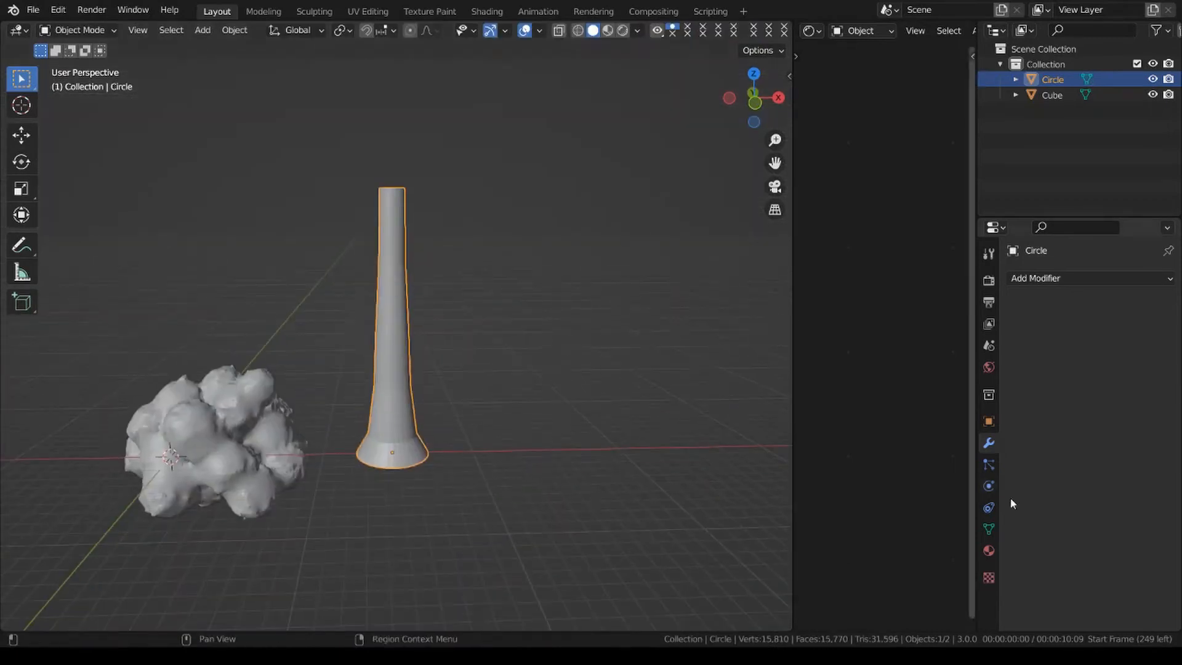
pyautogui.click(1048, 280)
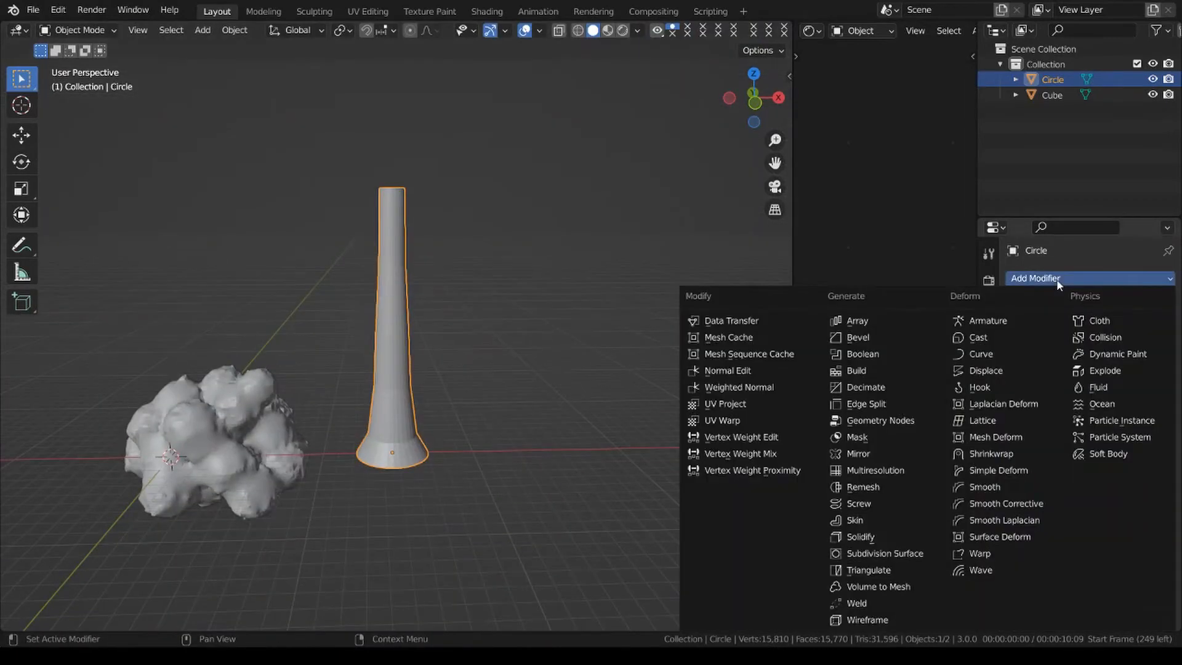
pyautogui.click(896, 487)
pyautogui.click(1129, 338)
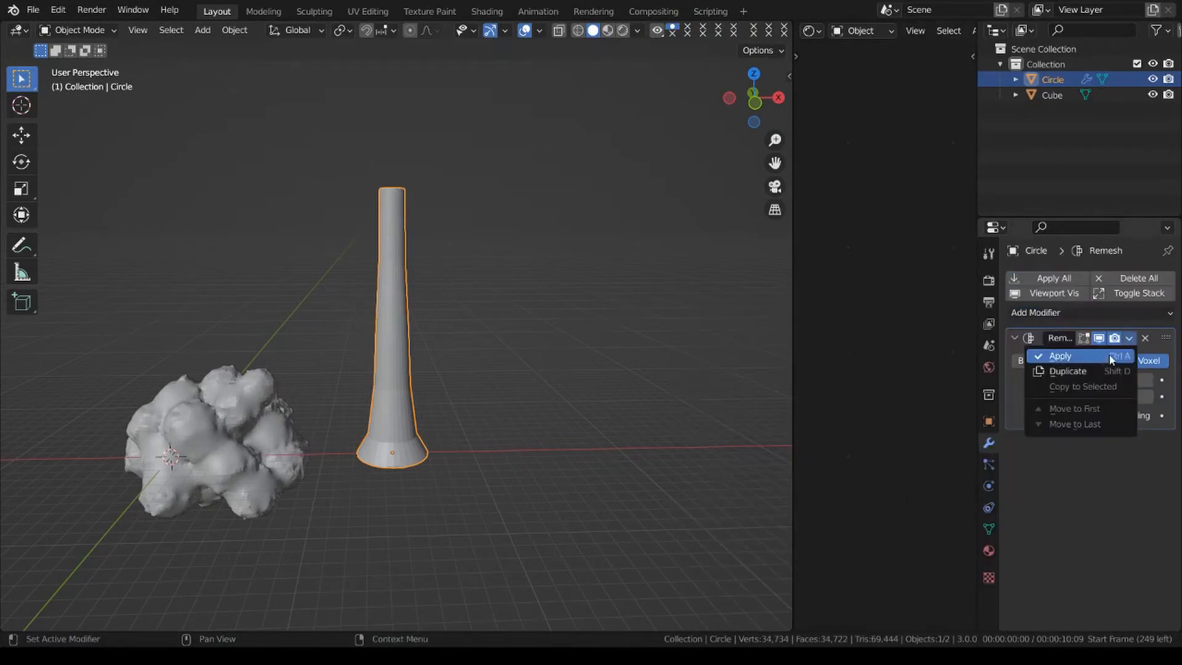
pyautogui.click(1084, 353)
pyautogui.press('Tab')
pyautogui.scroll(4, 498, 369)
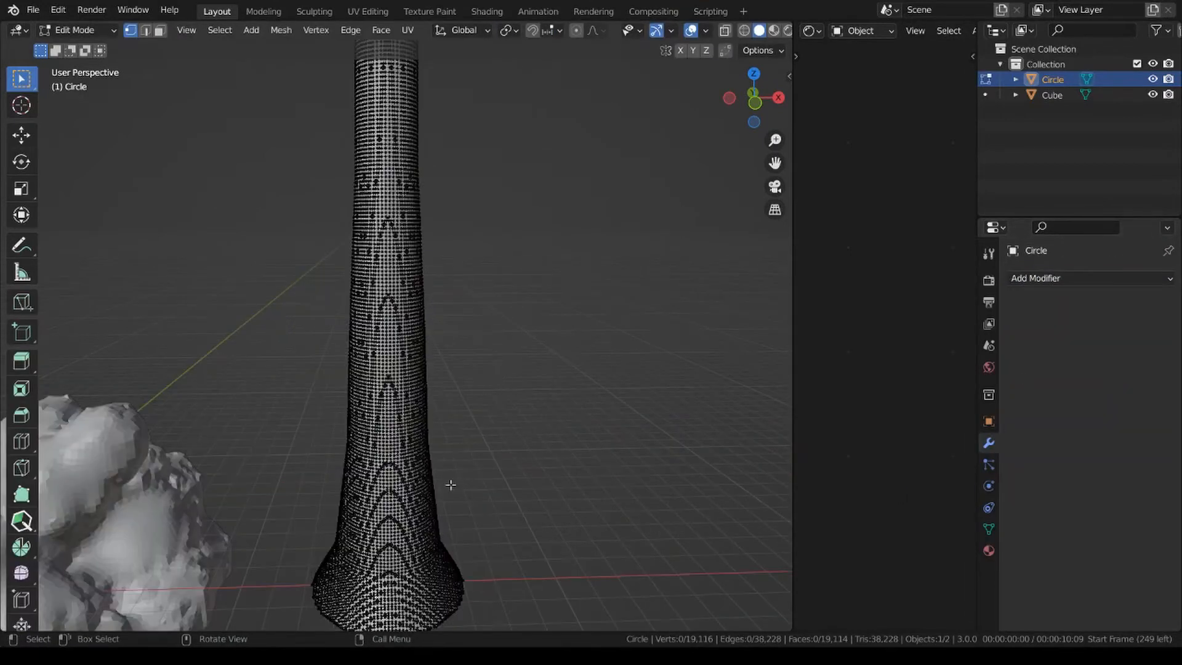
pyautogui.press('Tab')
pyautogui.scroll(-4, 533, 385)
# Shade the remeshed column smooth and keep it selected.
pyautogui.click(507, 324)
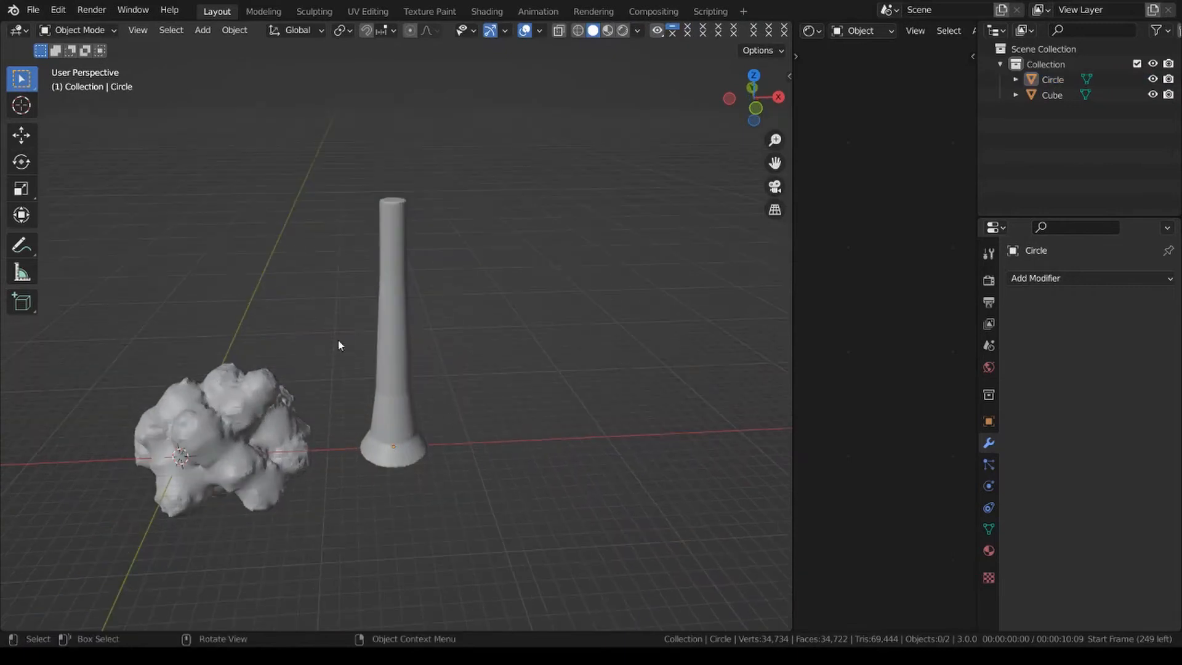
pyautogui.click(388, 344)
pyautogui.rightClick(550, 290)
pyautogui.click(518, 276)
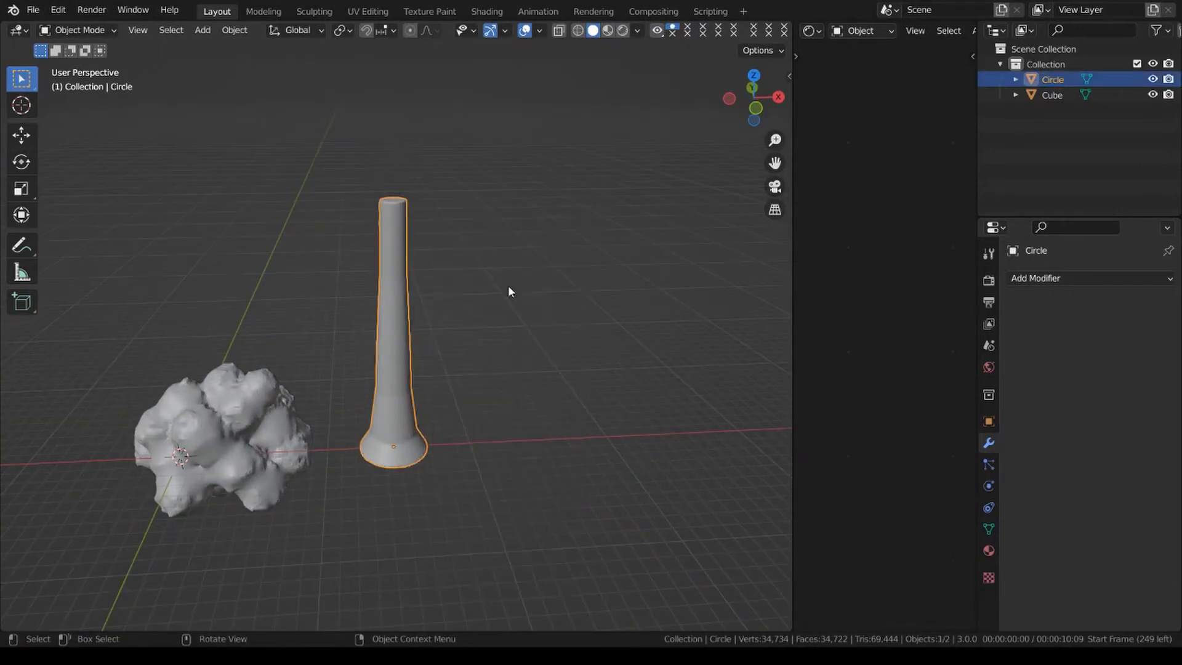
pyautogui.click(493, 369)
pyautogui.click(387, 364)
# Add an empty volume object and move it about 14.6 m along the X axis to the column.
pyautogui.hotkey('shift', 'a')
pyautogui.moveTo(350, 340)
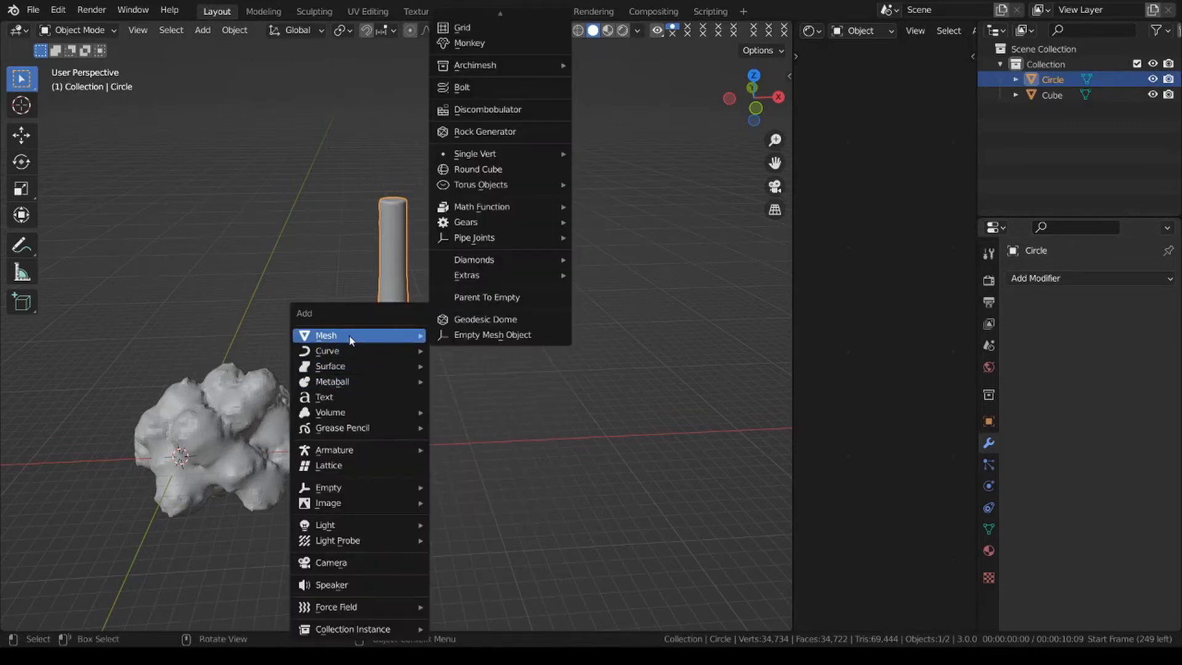
pyautogui.moveTo(370, 412)
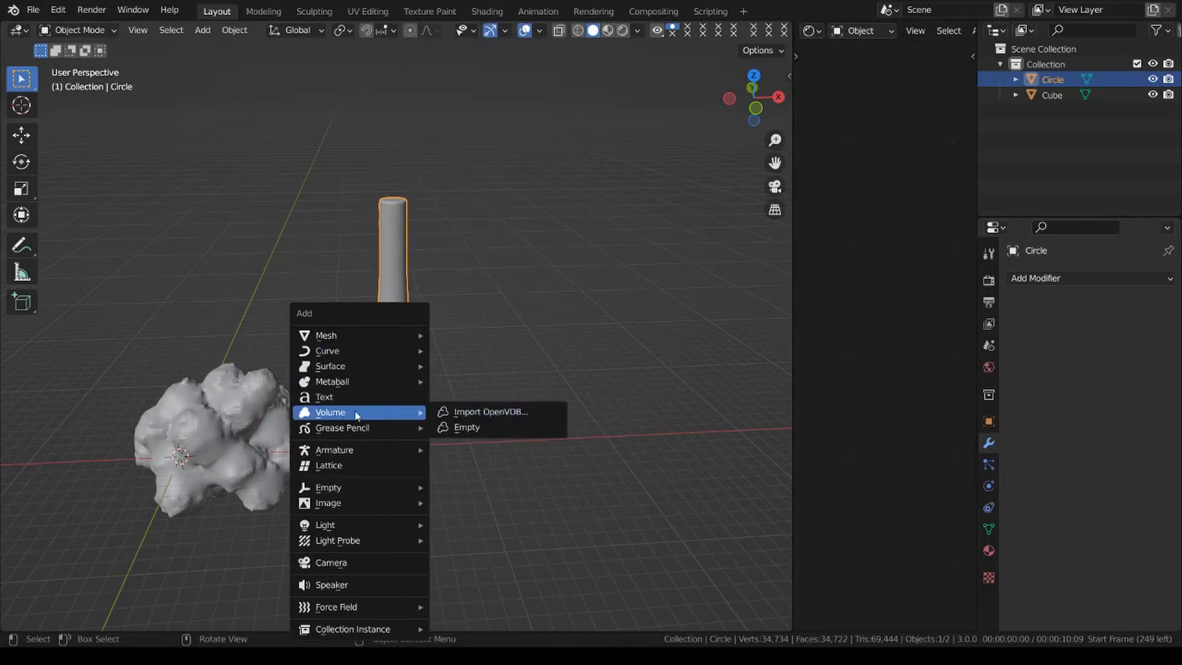
pyautogui.click(490, 426)
pyautogui.press('g')
pyautogui.press('x')
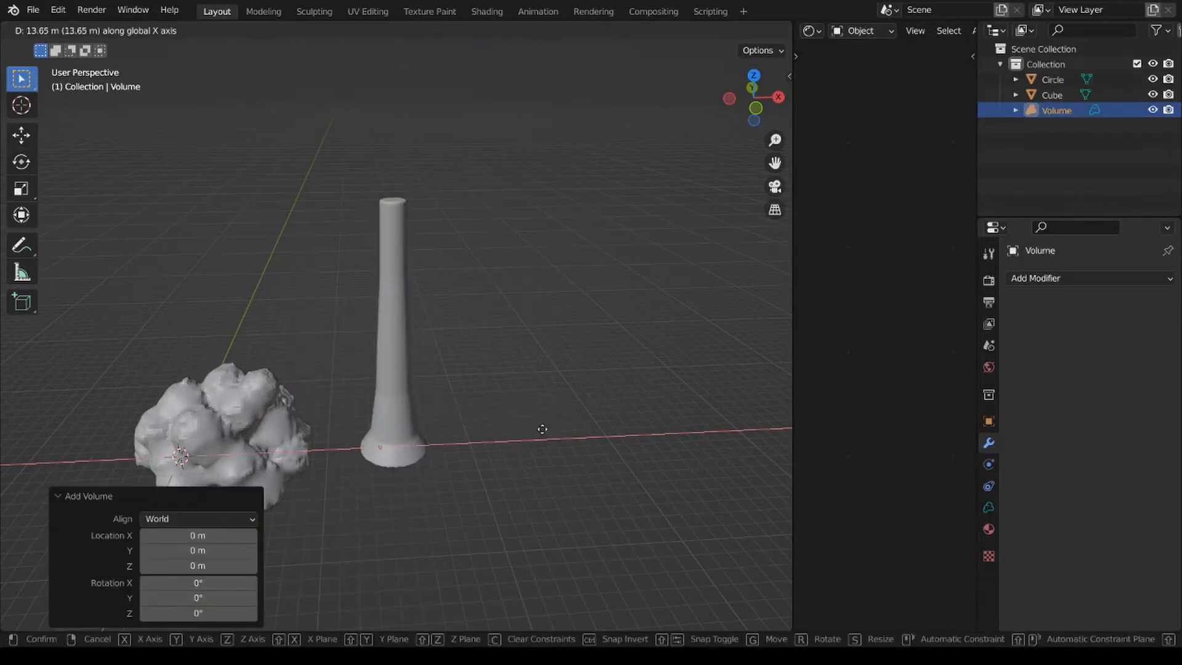
pyautogui.click(556, 421)
# Add Mesh to Volume and Volume Displace modifiers to the volume and pick the column as the source object.
pyautogui.click(1042, 282)
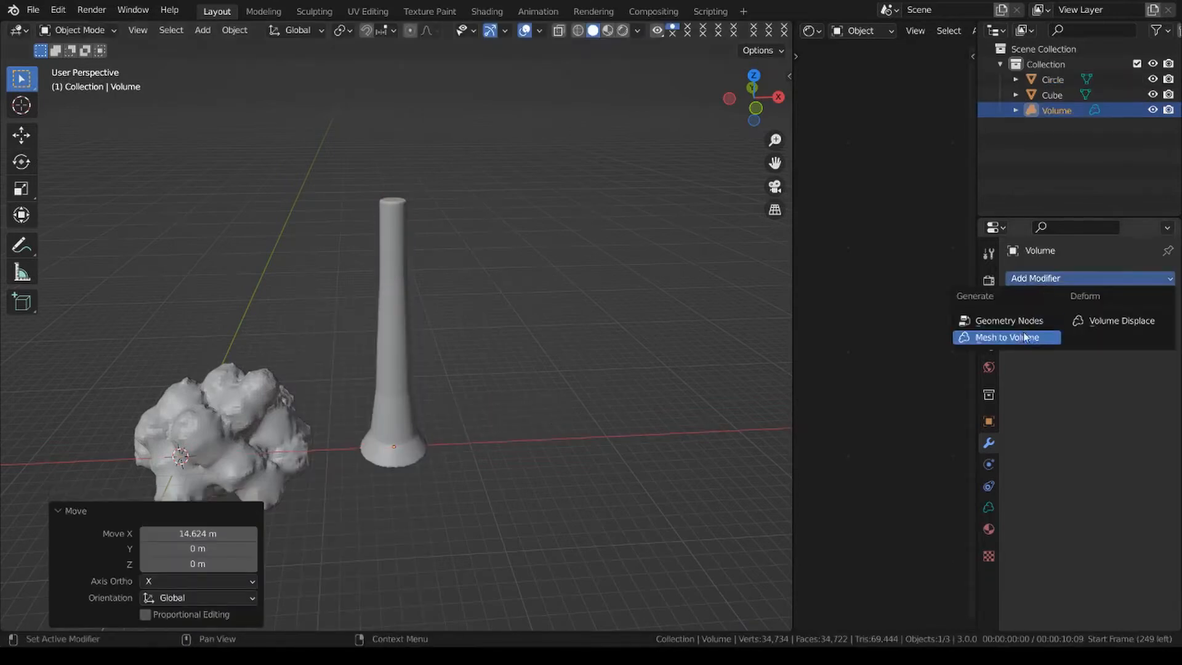
pyautogui.click(1055, 338)
pyautogui.click(1042, 313)
pyautogui.click(1109, 351)
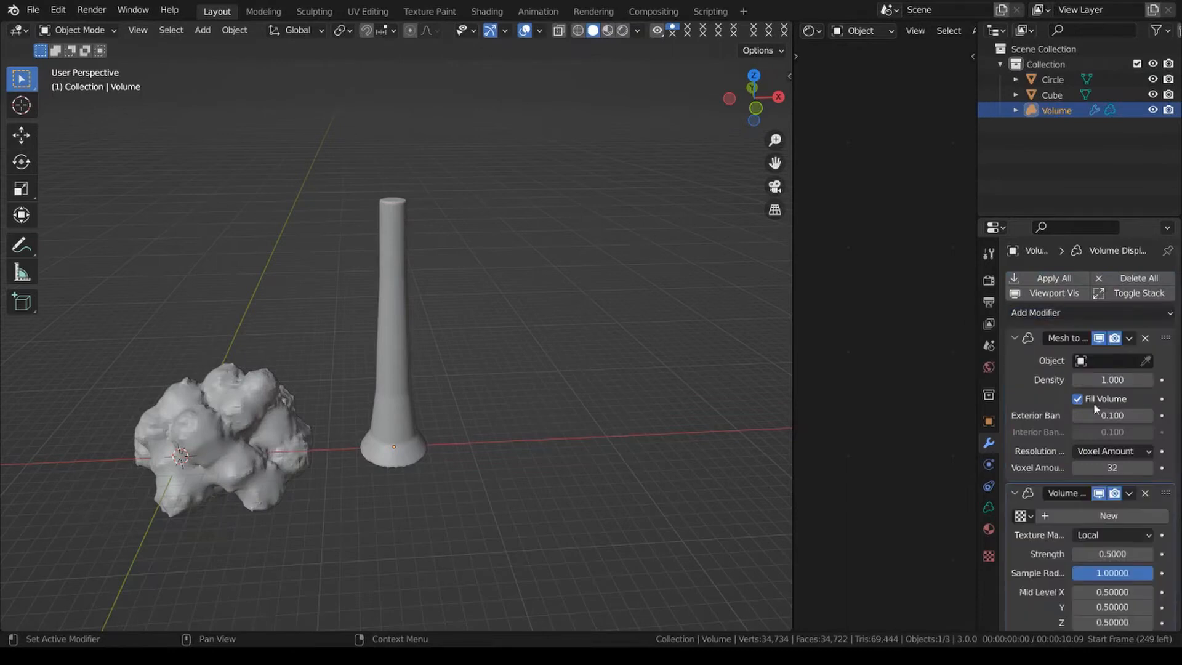
pyautogui.click(1147, 360)
pyautogui.click(422, 308)
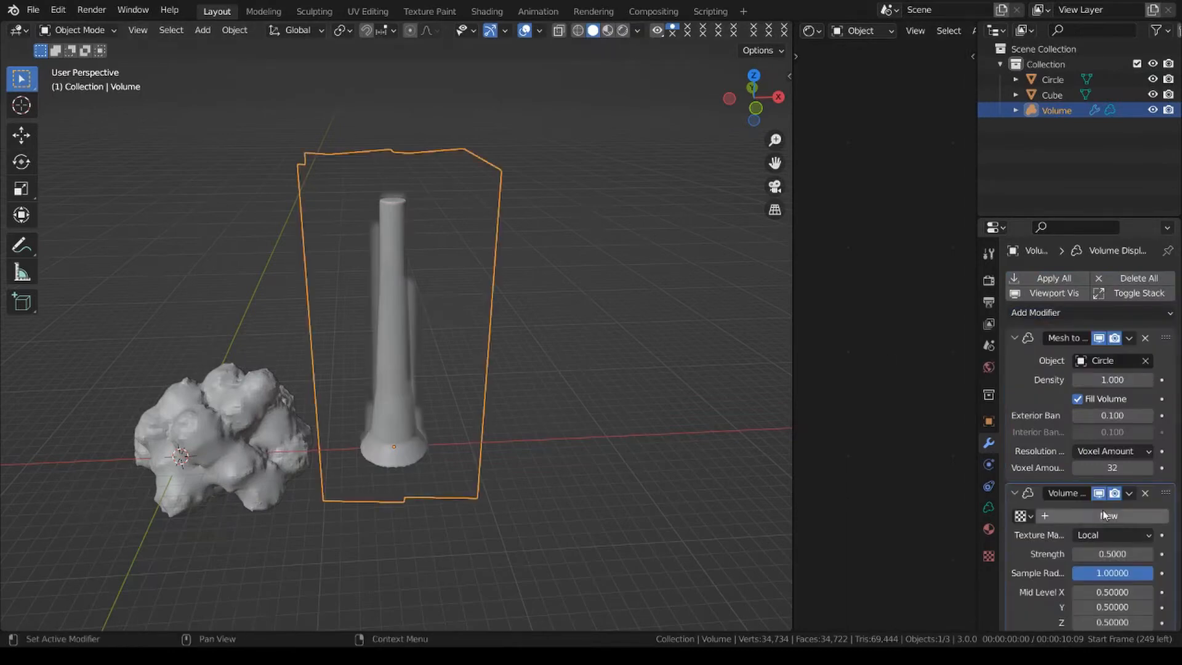
# Set the Mesh to Volume voxel amount to 64 and assign the UseMe texture to the Volume Displace modifier.
pyautogui.click(1114, 466)
pyautogui.write('64')
pyautogui.press('Return')
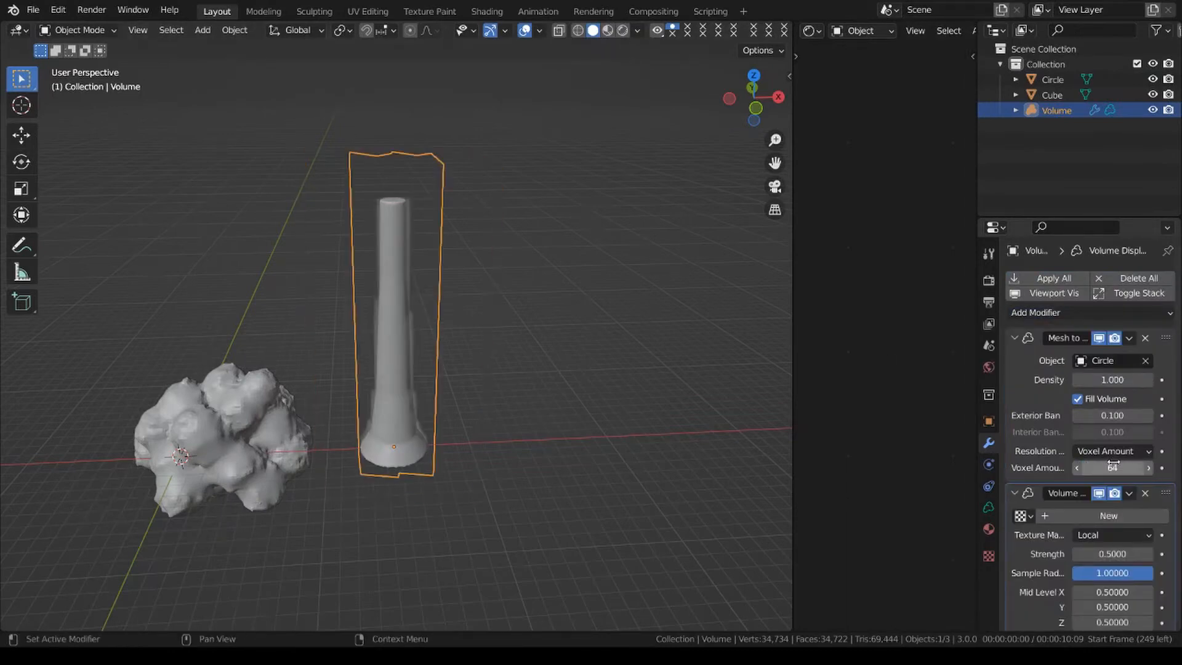
pyautogui.scroll(-1, 1035, 511)
pyautogui.click(1022, 509)
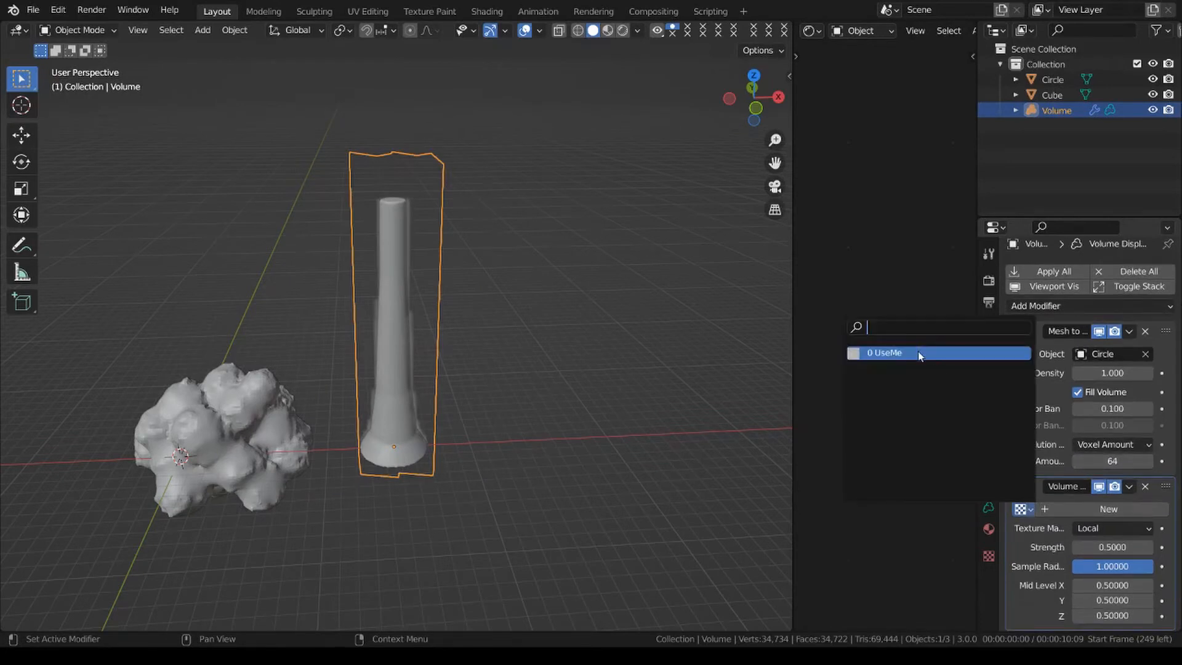
pyautogui.click(918, 354)
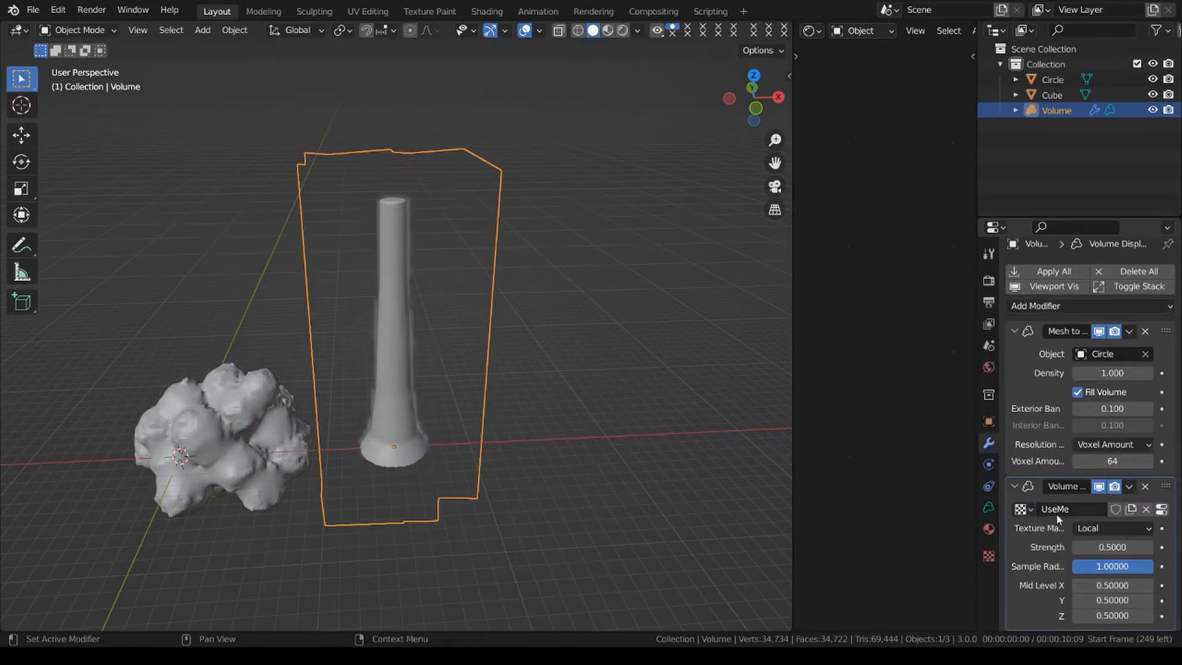
# Add a 2 m cube and move it along the X axis to the column's base.
pyautogui.hotkey('shift', 'a')
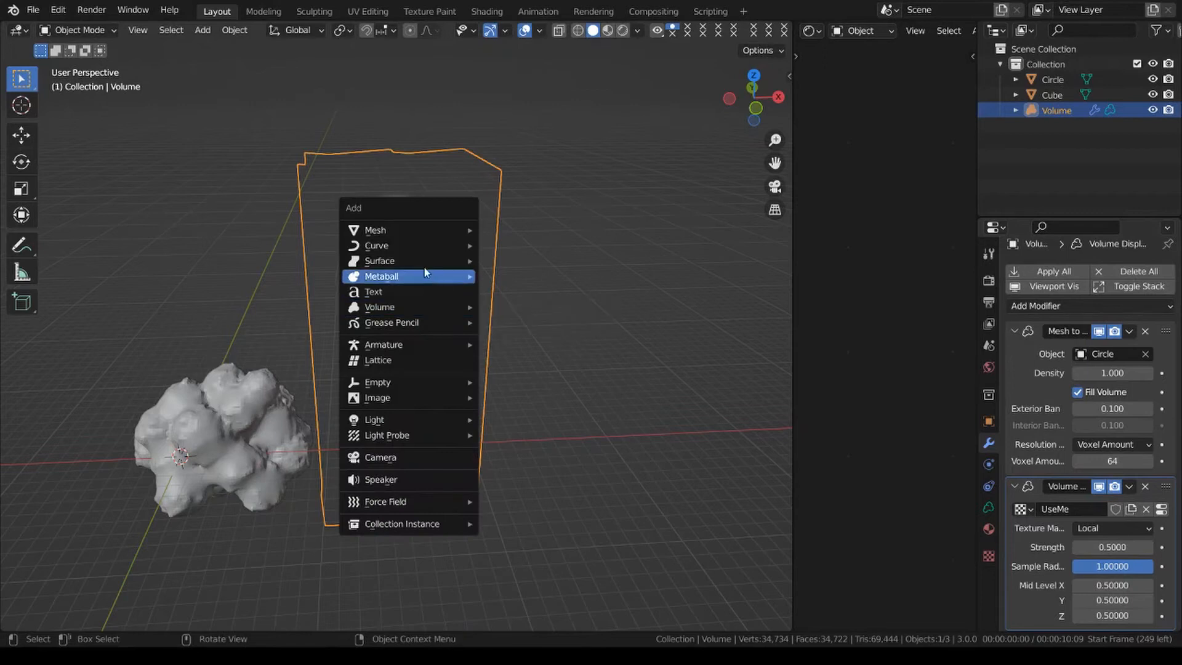
pyautogui.moveTo(434, 232)
pyautogui.click(513, 245)
pyautogui.press('g')
pyautogui.press('x')
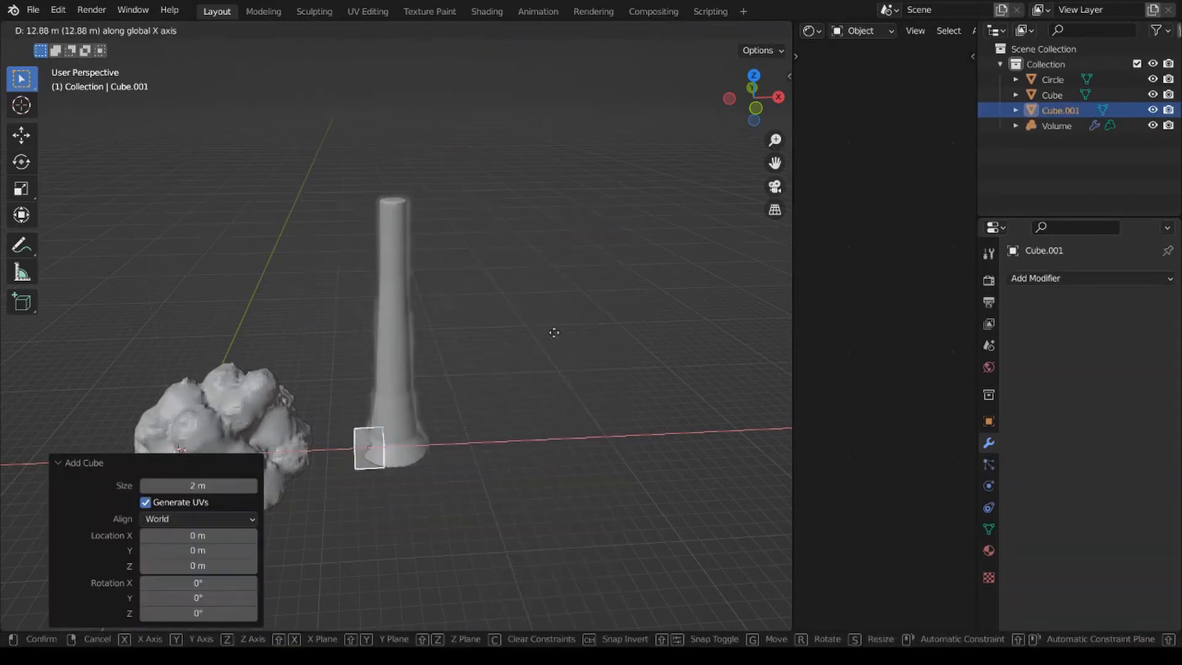
pyautogui.click(657, 422)
# Scale the new cube down to about 0.46 and apply its scale.
pyautogui.press('s')
pyautogui.click(562, 414)
pyautogui.hotkey('ctrl', 'a')
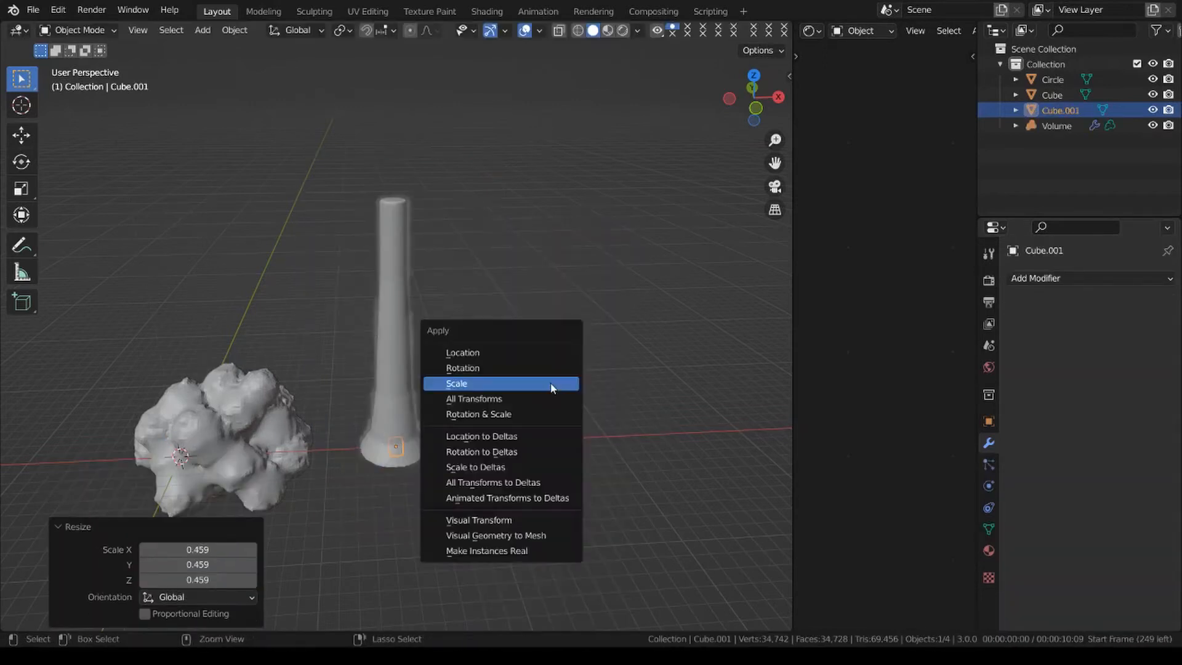
pyautogui.click(552, 385)
# Add a Volume to Mesh modifier to the small cube and set its resolution mode to Voxel Amount.
pyautogui.click(1078, 279)
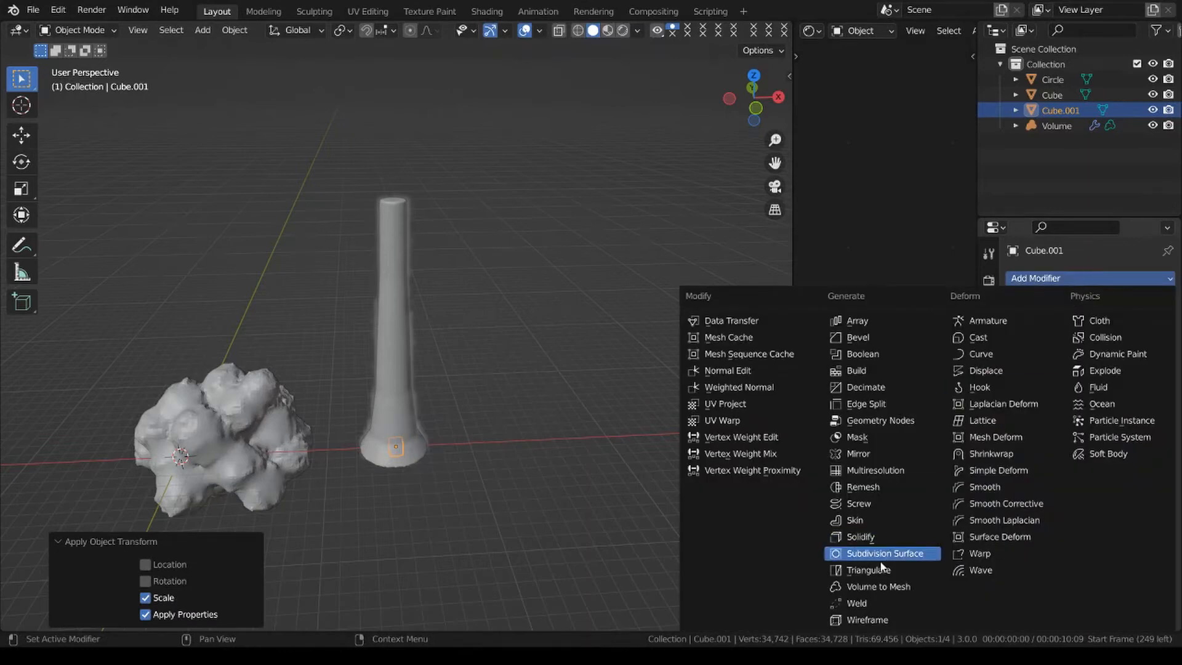
pyautogui.click(896, 589)
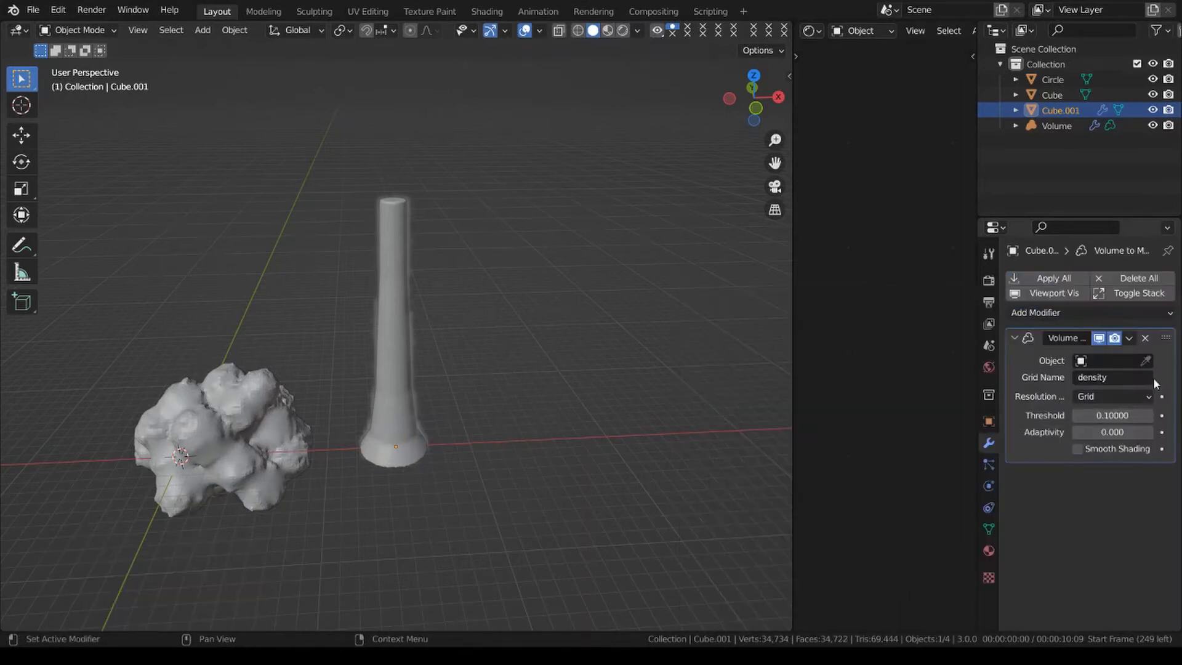
pyautogui.click(1108, 396)
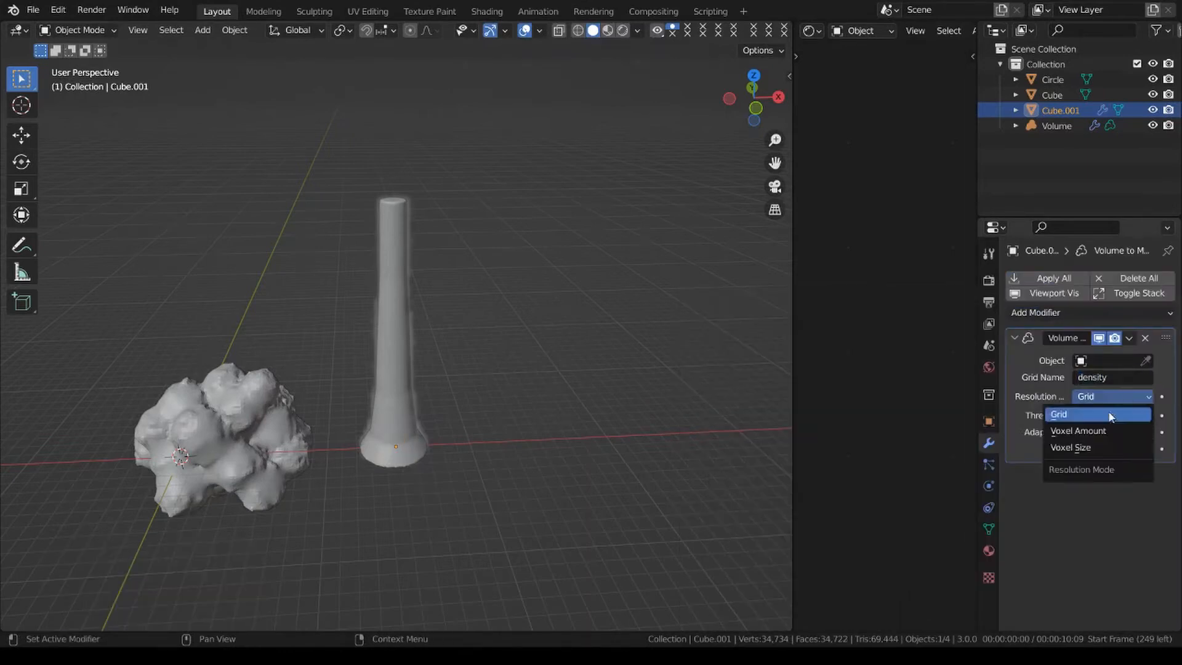
pyautogui.click(1109, 429)
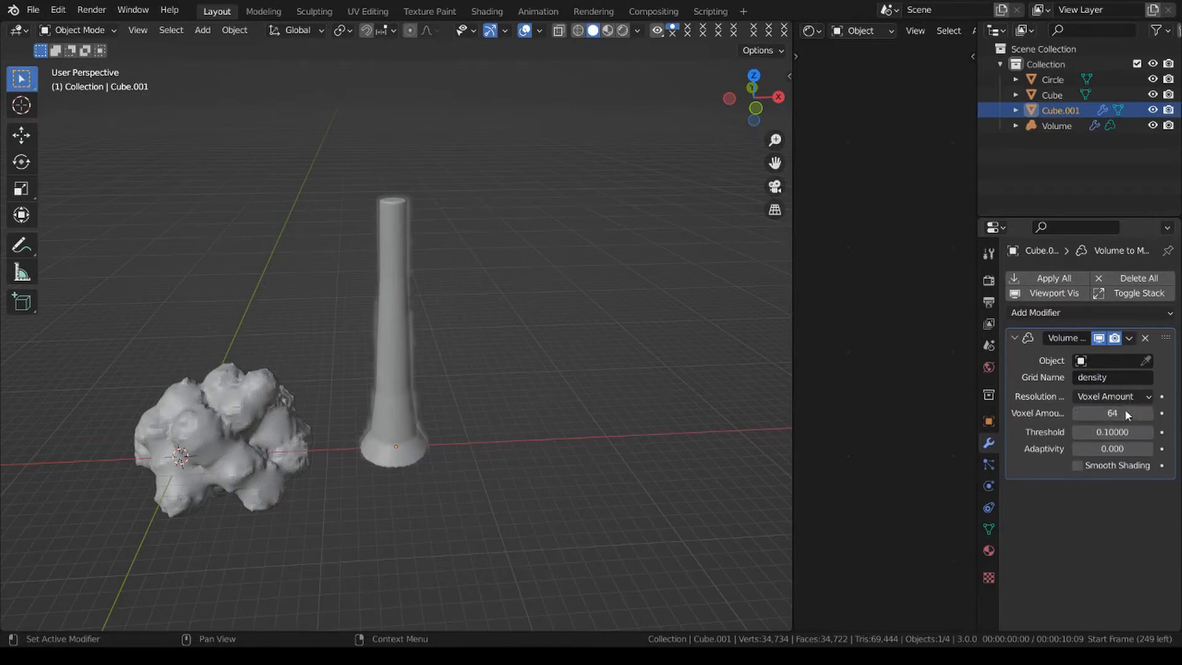
# Pick the column's volume as the Volume to Mesh source object and apply the modifier.
pyautogui.click(1146, 361)
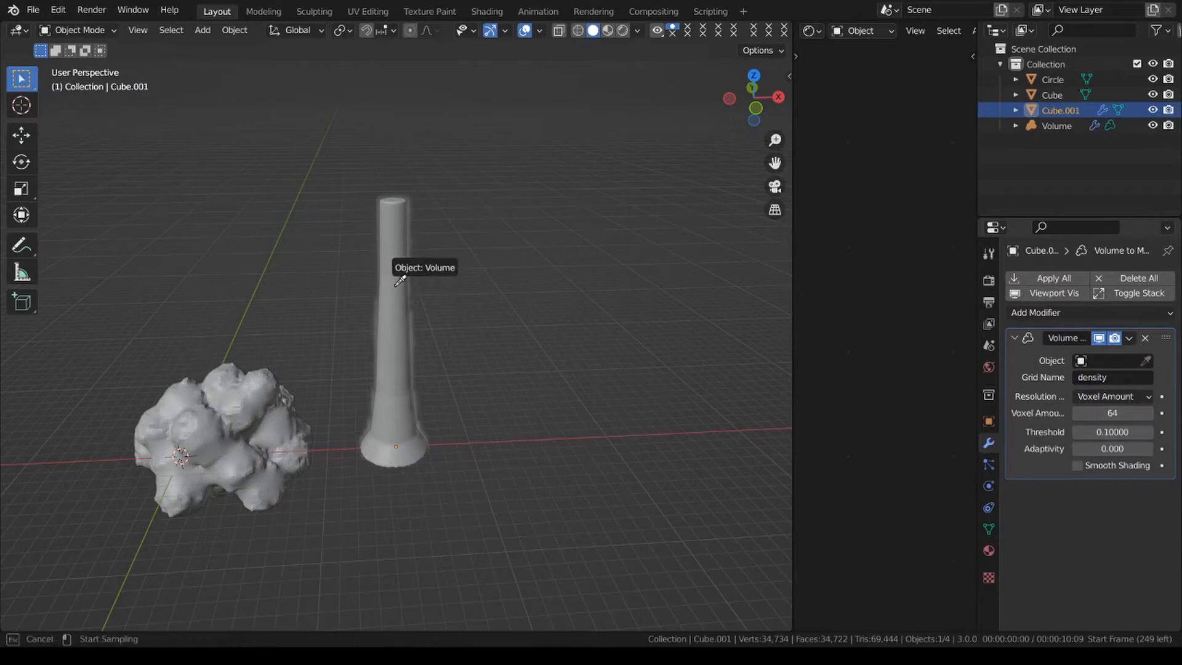
pyautogui.click(400, 277)
pyautogui.scroll(2, 398, 435)
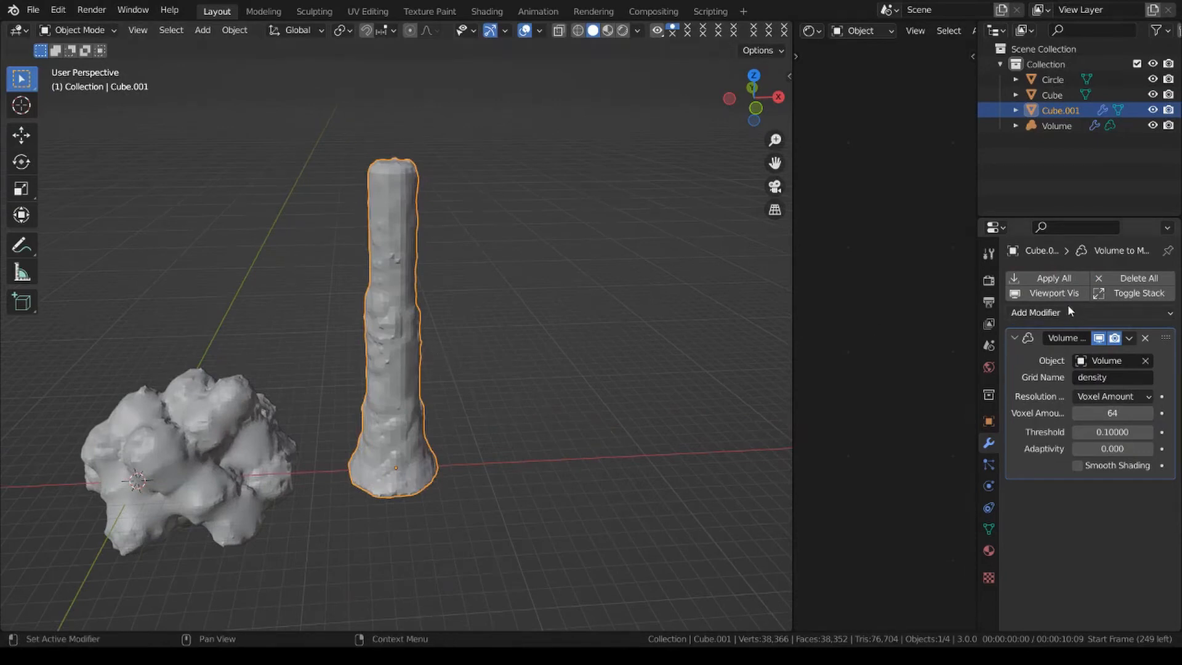
pyautogui.click(1130, 338)
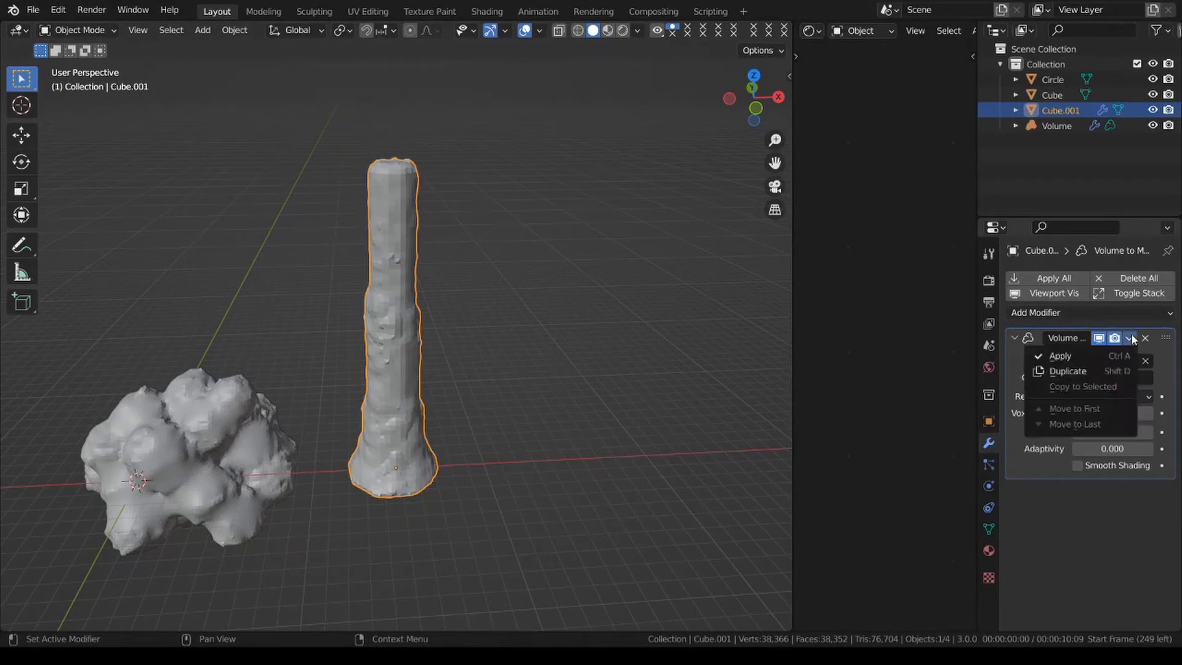
pyautogui.click(1095, 356)
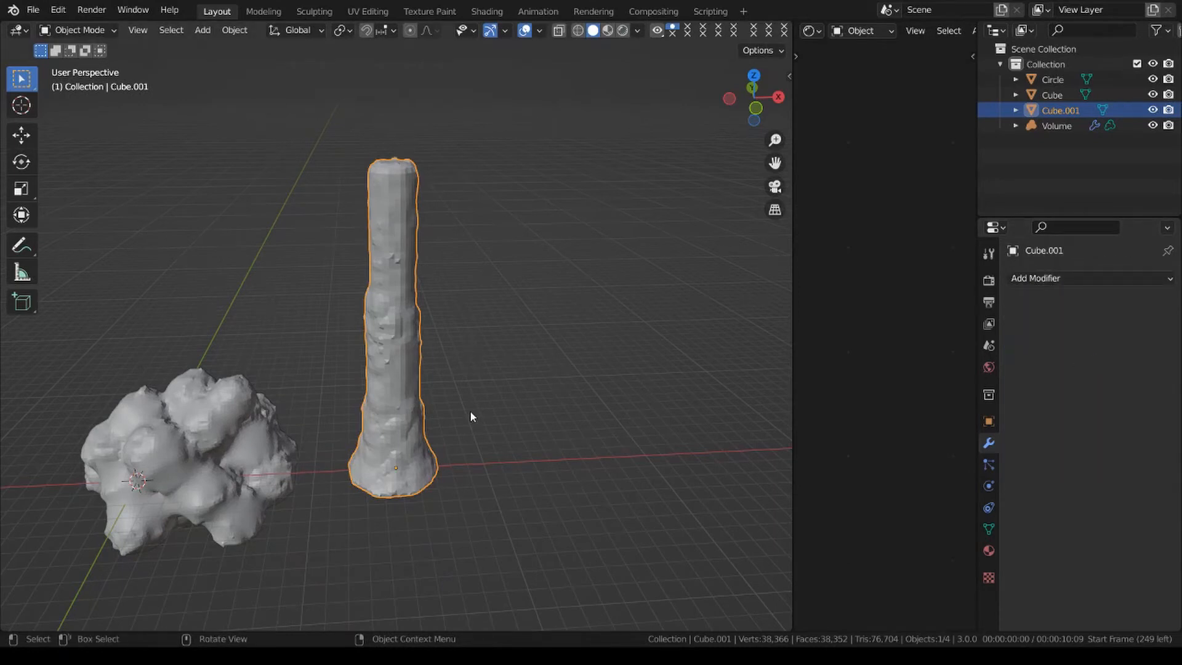
# Select the volume object around the column and delete it.
pyautogui.click(379, 331)
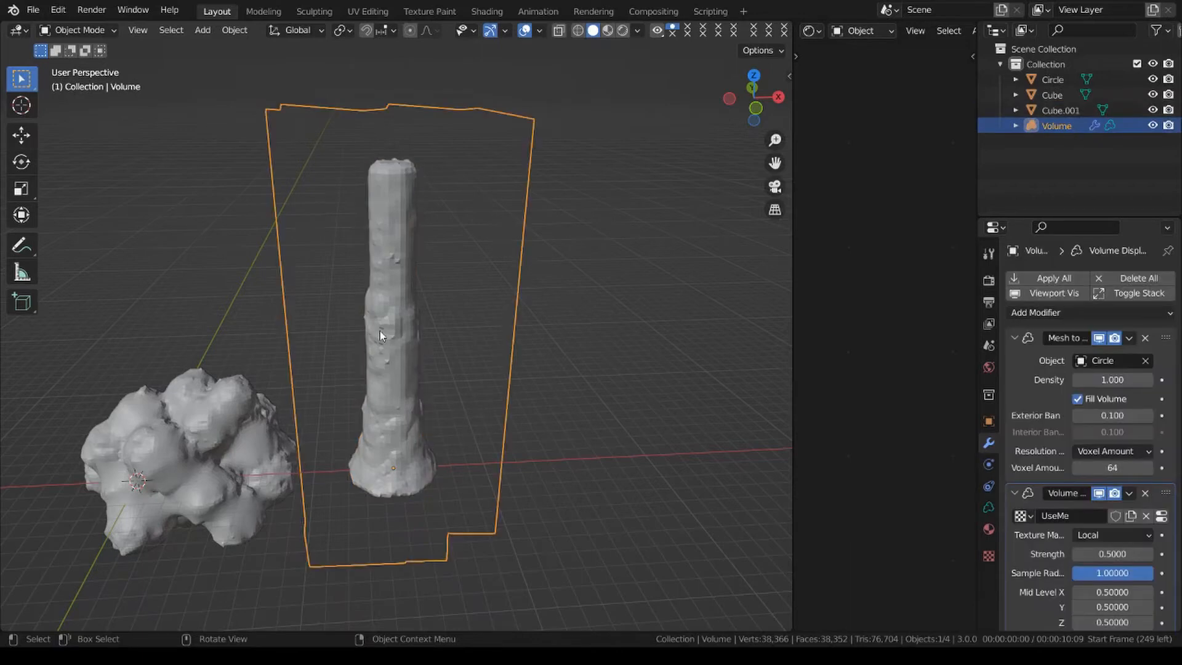
pyautogui.press('x')
pyautogui.click(569, 303)
# Select the original Circle column inside the displaced mesh and delete it.
pyautogui.click(1069, 110)
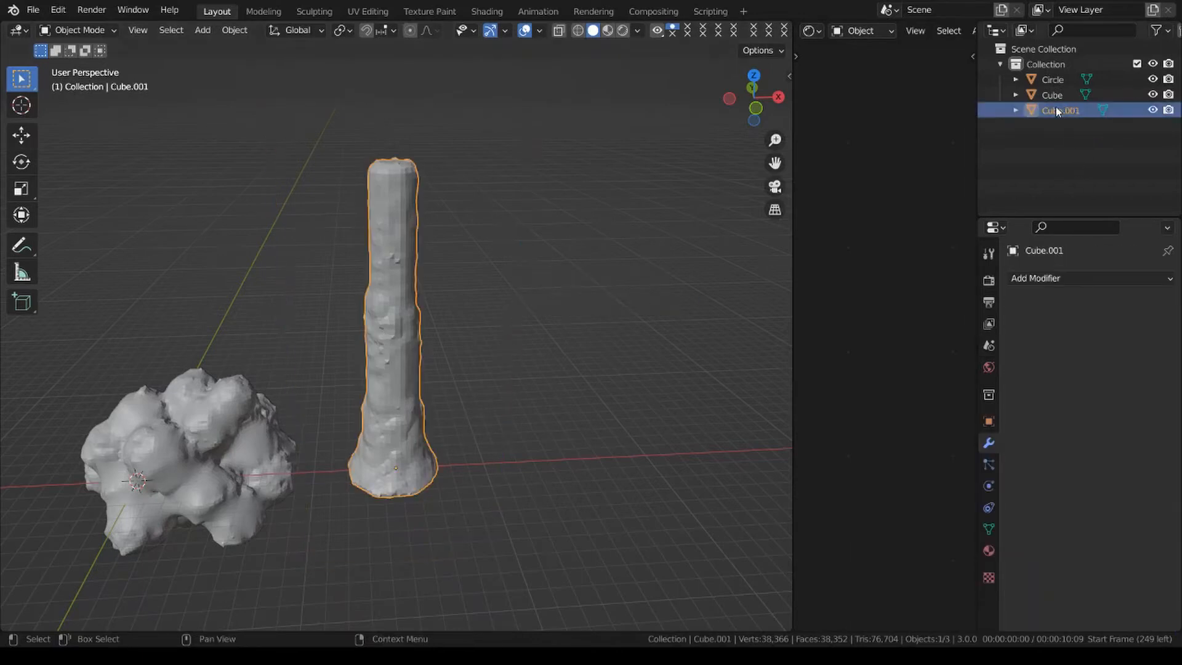
pyautogui.click(1062, 95)
pyautogui.click(1073, 106)
pyautogui.click(1066, 79)
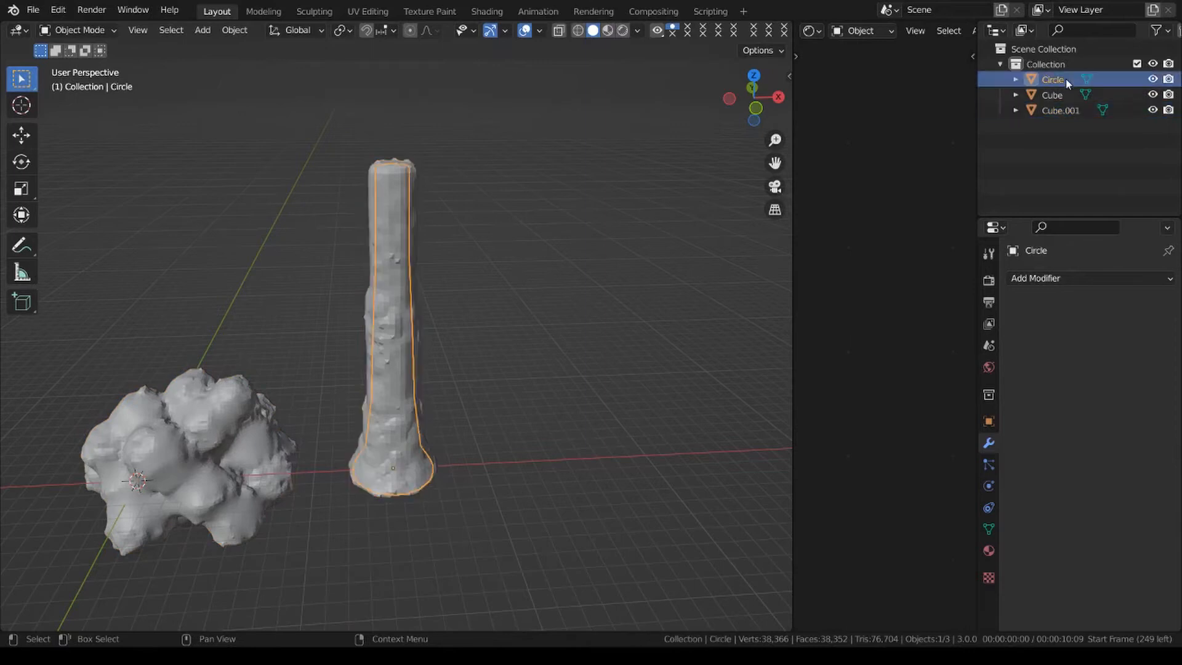
pyautogui.press('x')
pyautogui.click(572, 290)
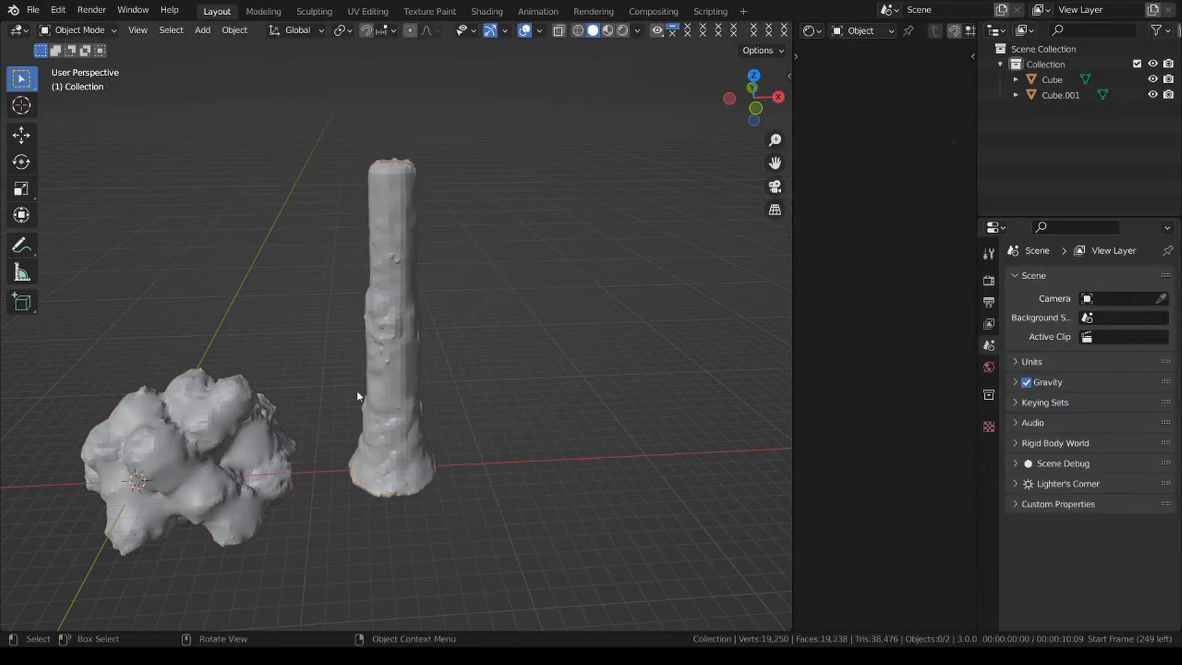
# Add an empty volume object and move it about 14.6 m along X to the column's base.
pyautogui.click(404, 367)
pyautogui.scroll(-2, 372, 369)
pyautogui.hotkey('shift', 'a')
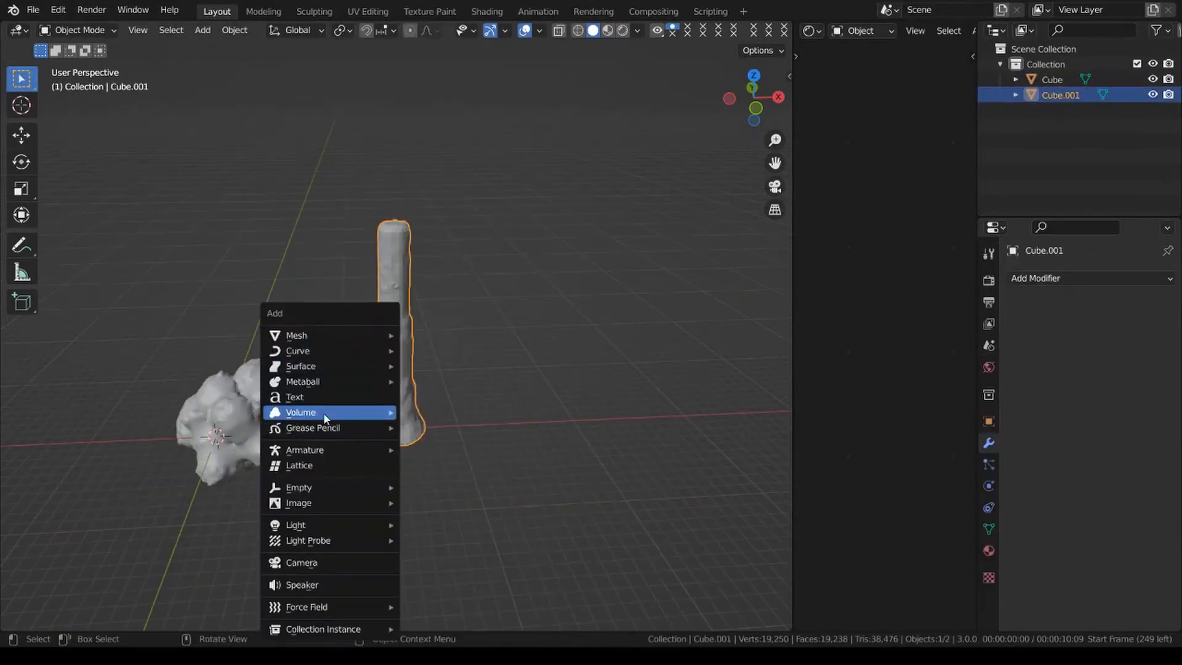
pyautogui.moveTo(324, 413)
pyautogui.click(460, 430)
pyautogui.press('g')
pyautogui.press('x')
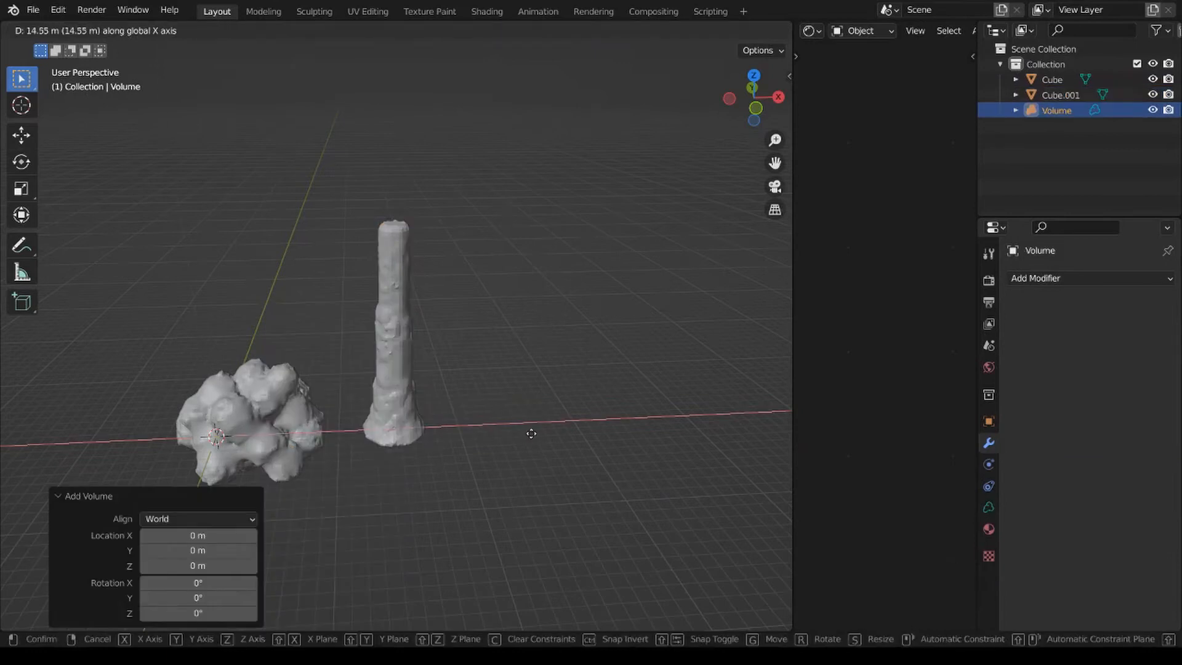
pyautogui.click(531, 434)
pyautogui.scroll(2, 446, 391)
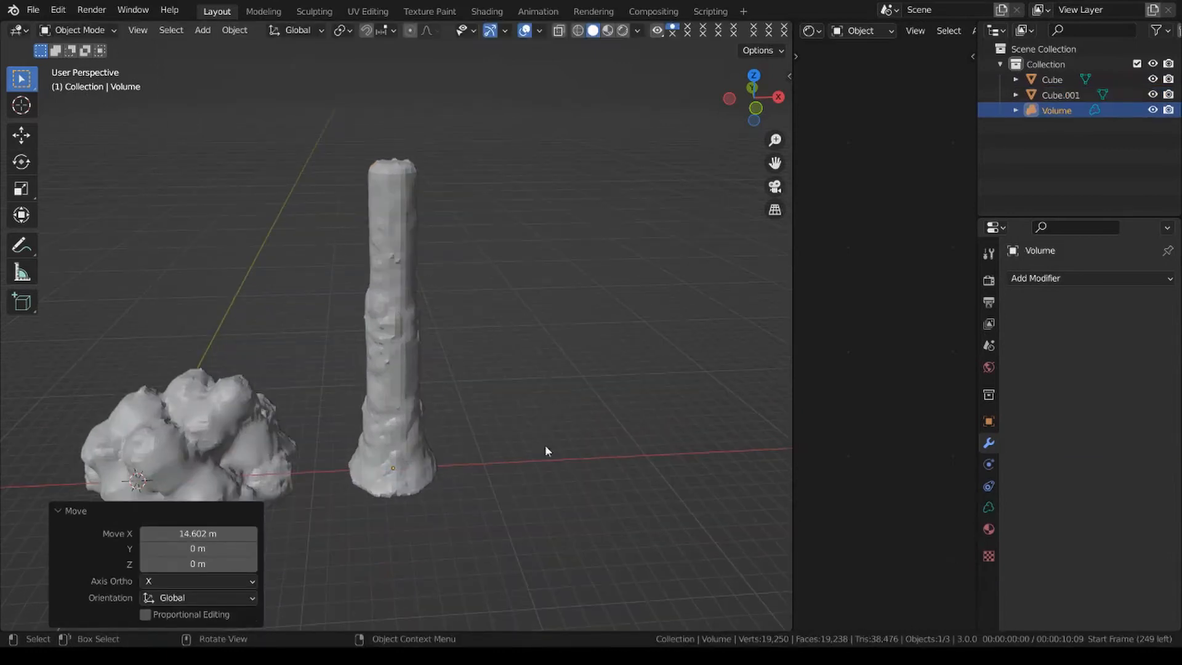
# Add Mesh to Volume and Volume Displace modifiers to the volume, using the UseMe texture for the displacement.
pyautogui.click(1085, 276)
pyautogui.click(1008, 340)
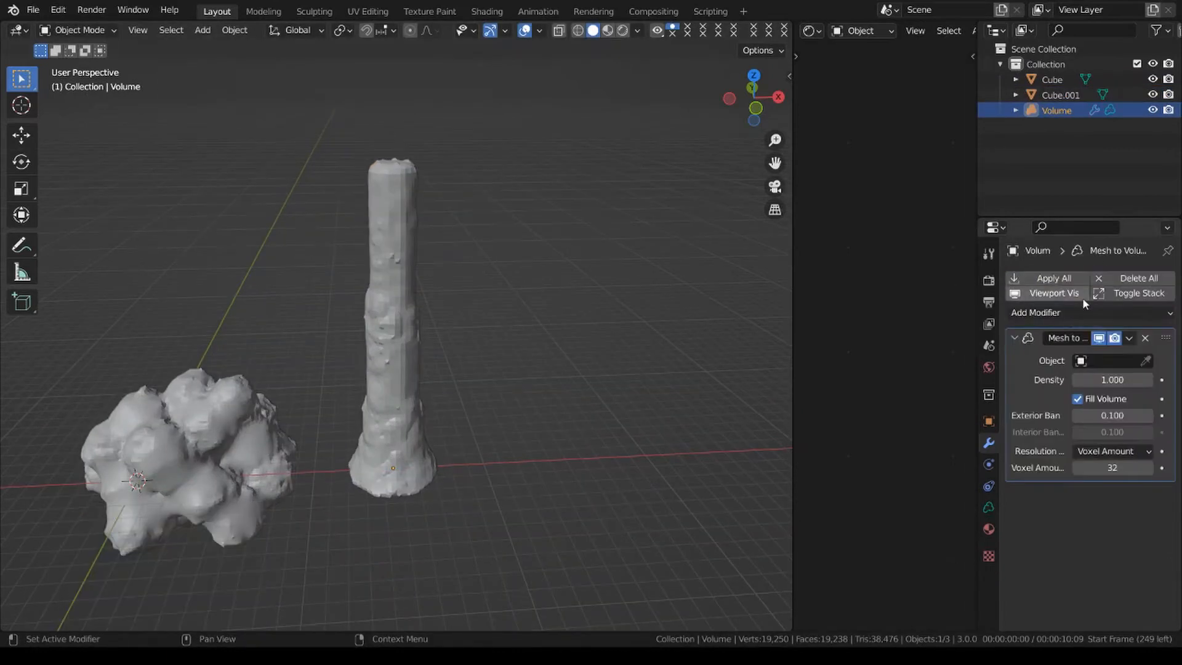
pyautogui.click(1090, 314)
pyautogui.click(1120, 356)
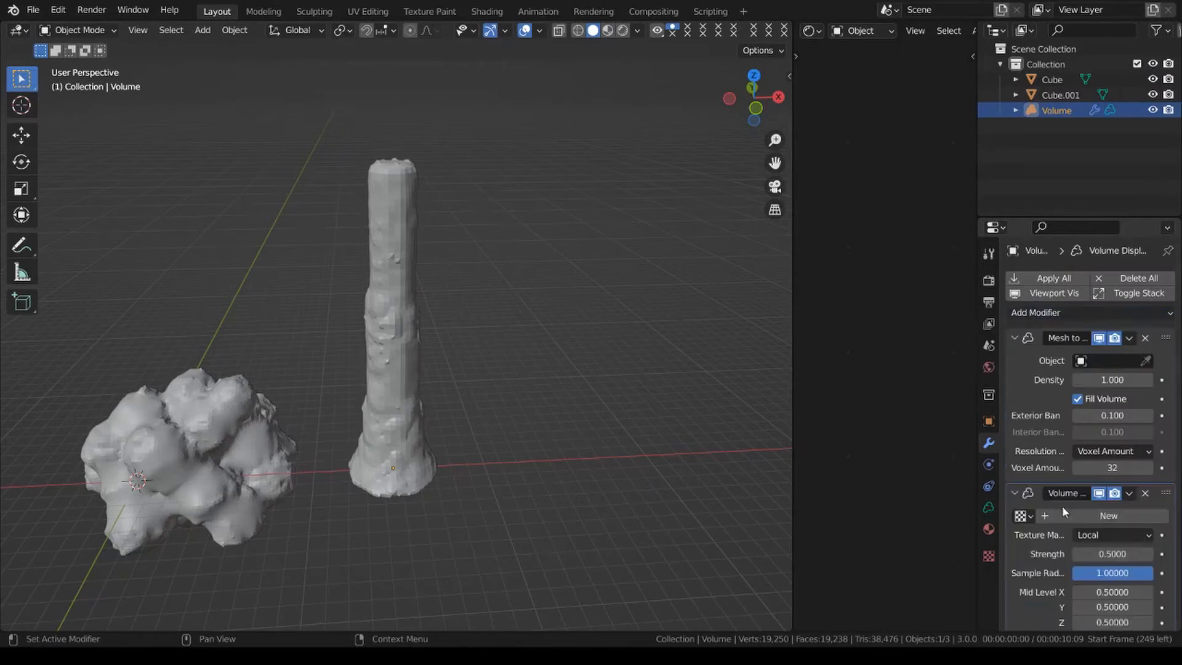
pyautogui.click(1023, 516)
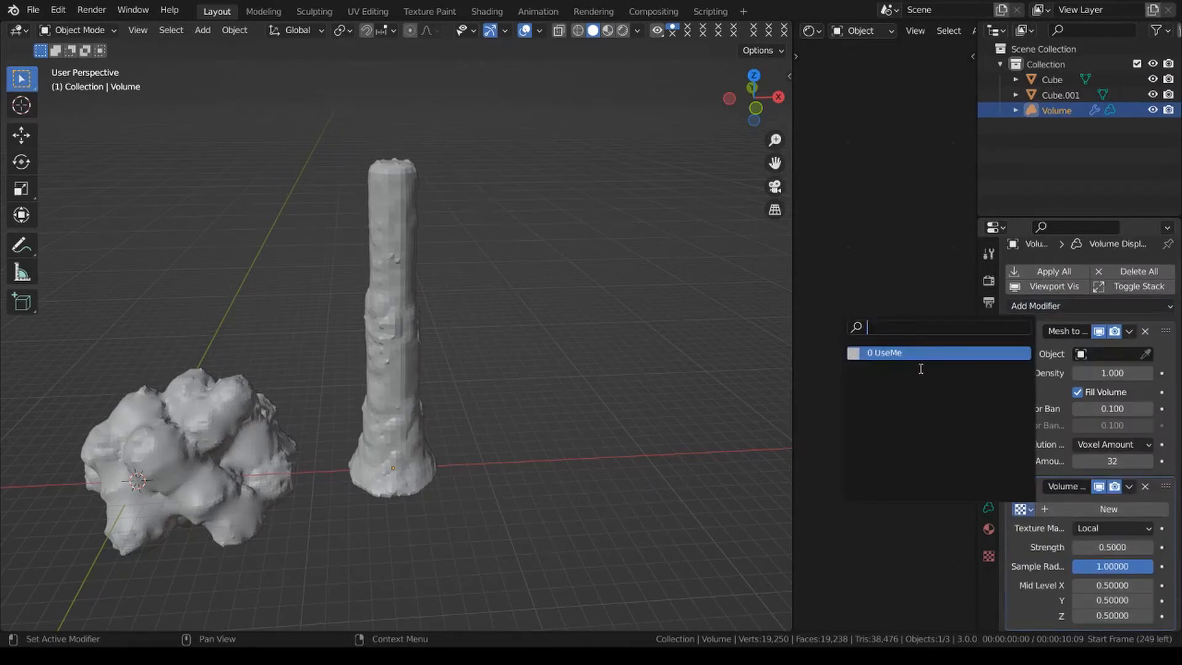
pyautogui.click(924, 362)
# Pick the column mesh as the Mesh to Volume source object and set its voxel amount to 64.
pyautogui.click(1146, 355)
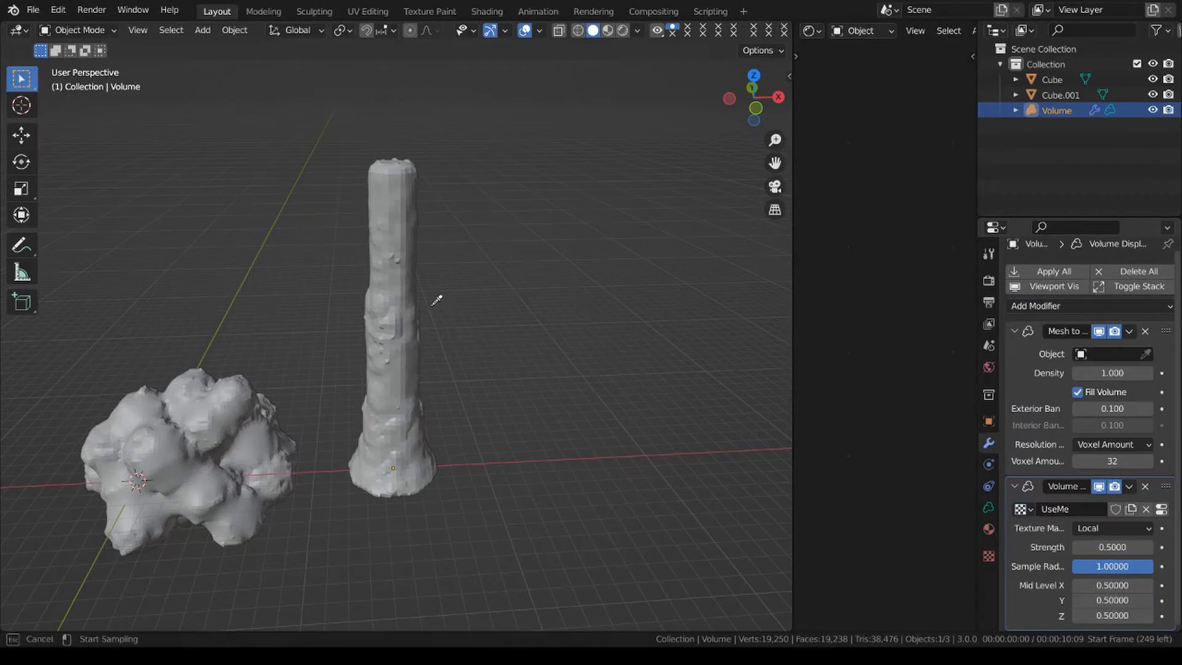
pyautogui.click(428, 339)
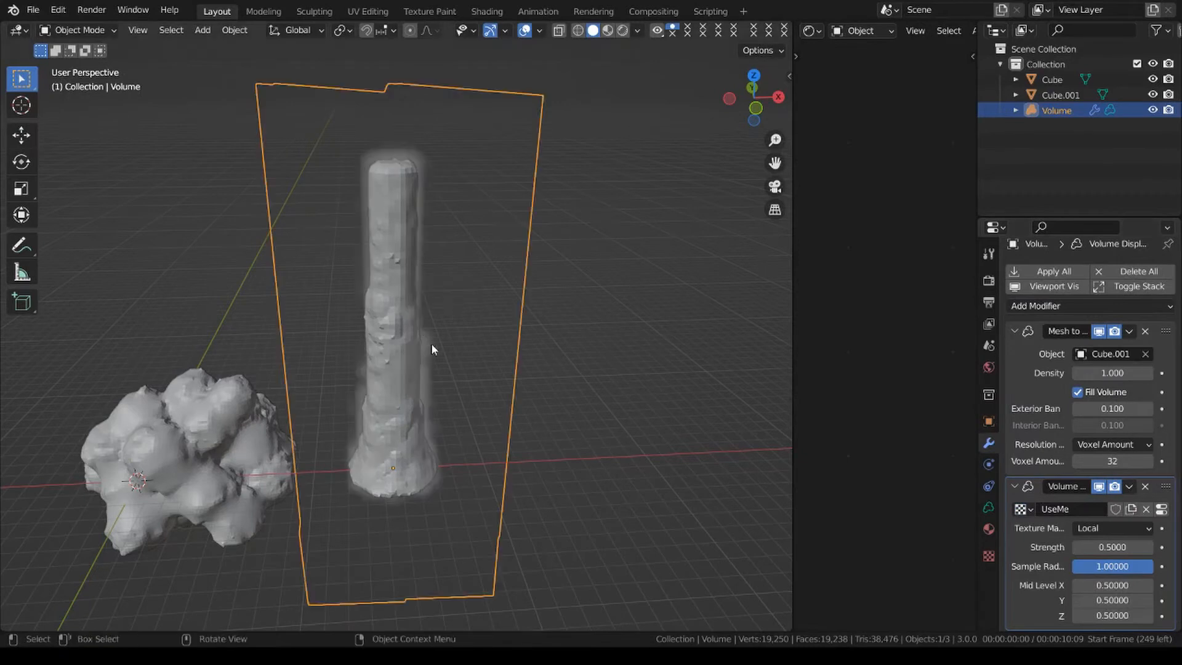
pyautogui.click(1120, 456)
pyautogui.write('64')
pyautogui.press('Return')
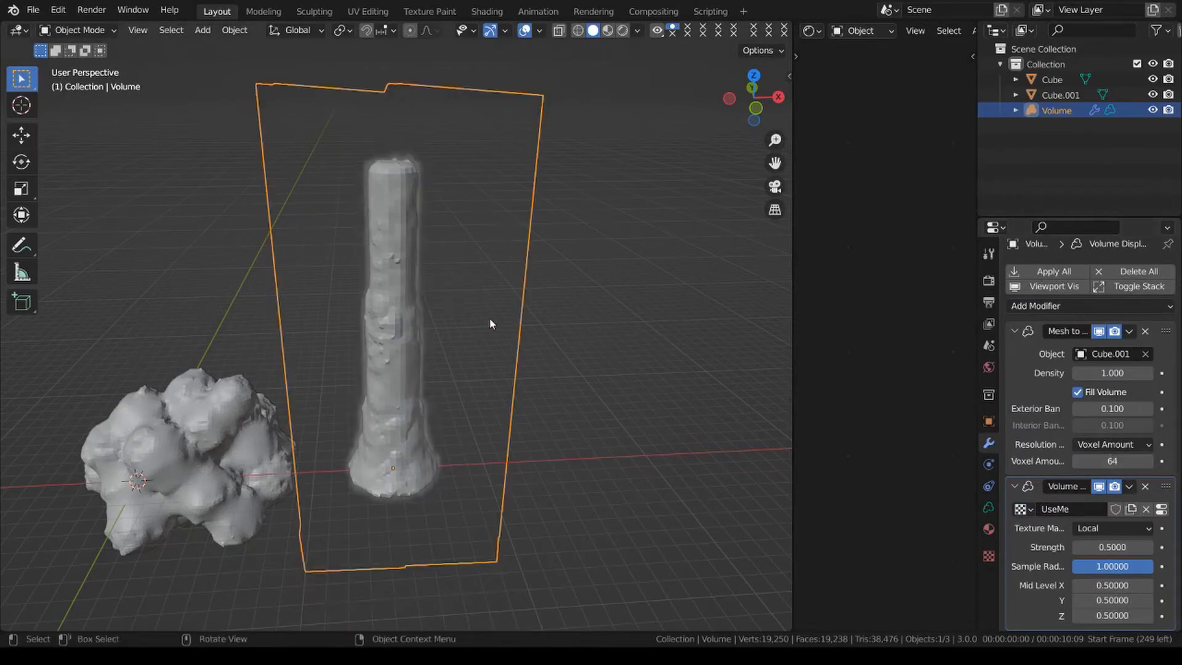
# Add a cube and move it about 14.5 m along X into the column's base.
pyautogui.hotkey('shift', 'a')
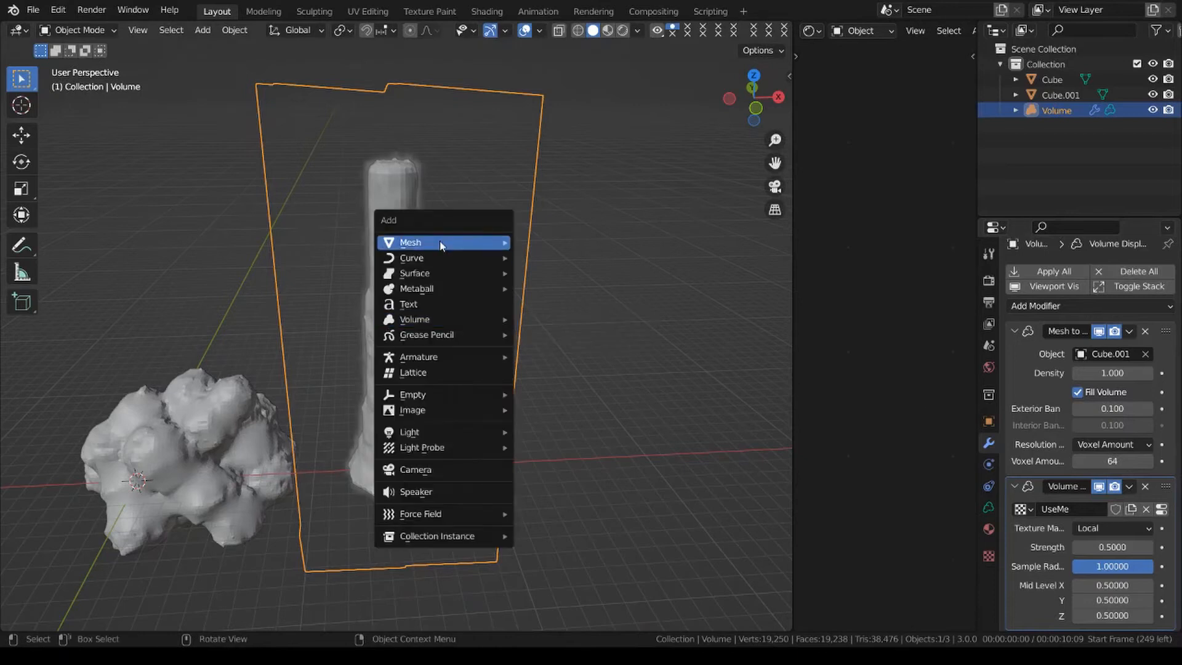
pyautogui.moveTo(441, 242)
pyautogui.click(579, 261)
pyautogui.press('g')
pyautogui.press('x')
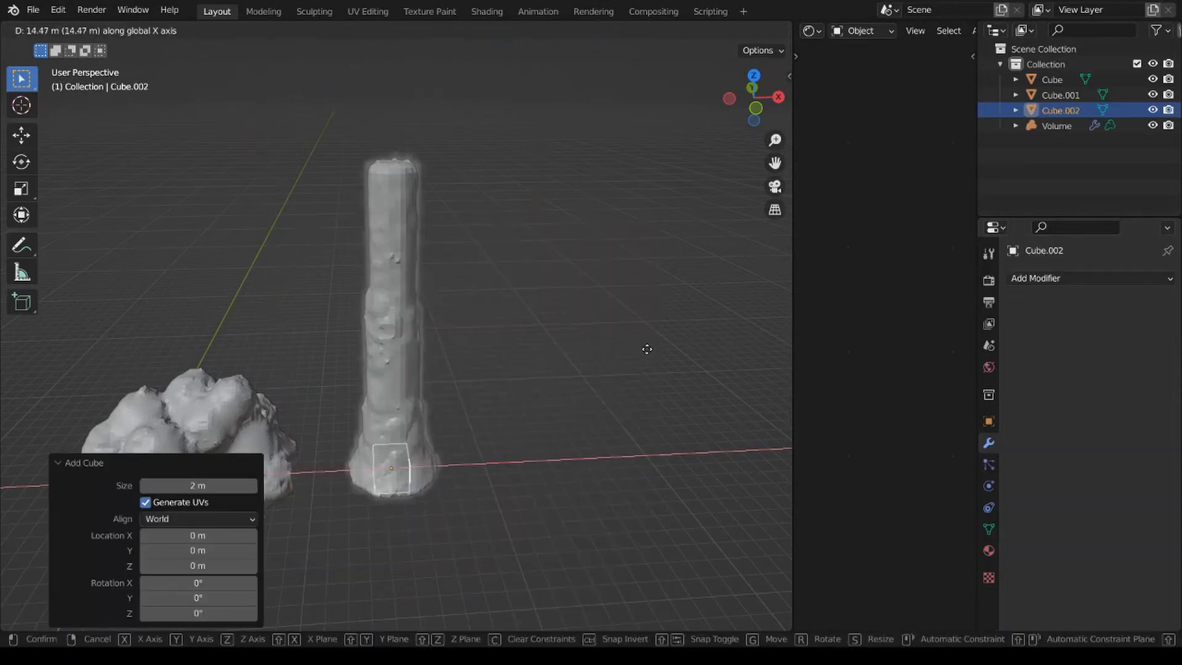
pyautogui.click(643, 346)
# Shrink the new cube to about 0.431 of its size and apply its scale.
pyautogui.press('s')
pyautogui.click(561, 347)
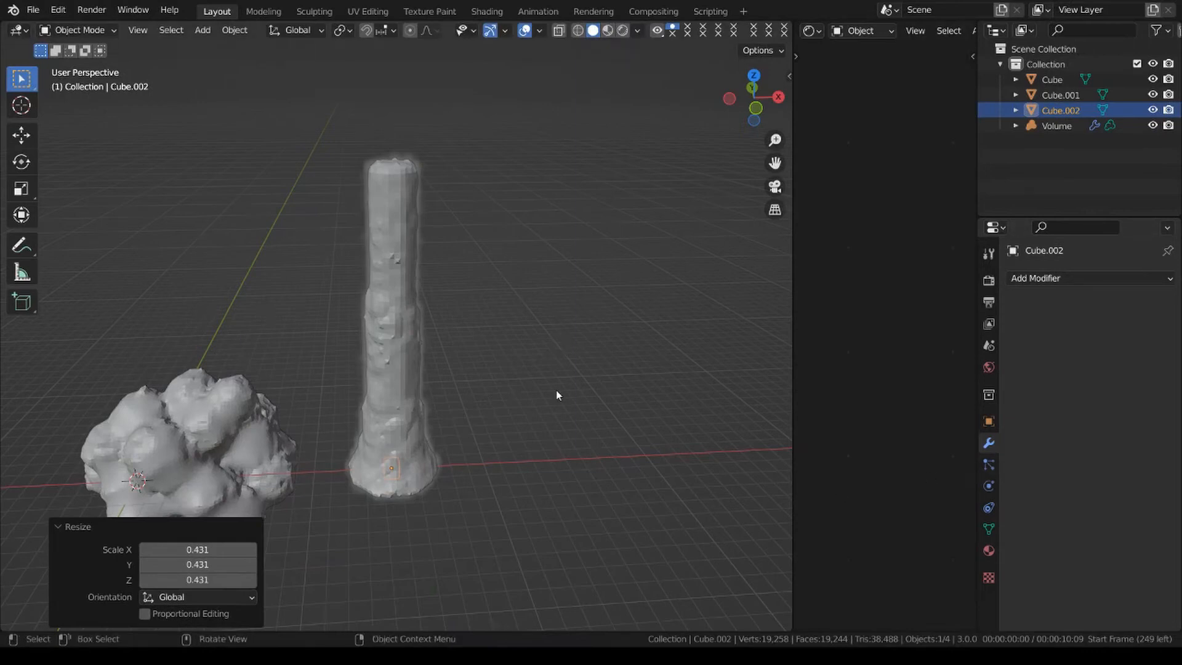
pyautogui.hotkey('ctrl', 'a')
pyautogui.click(568, 376)
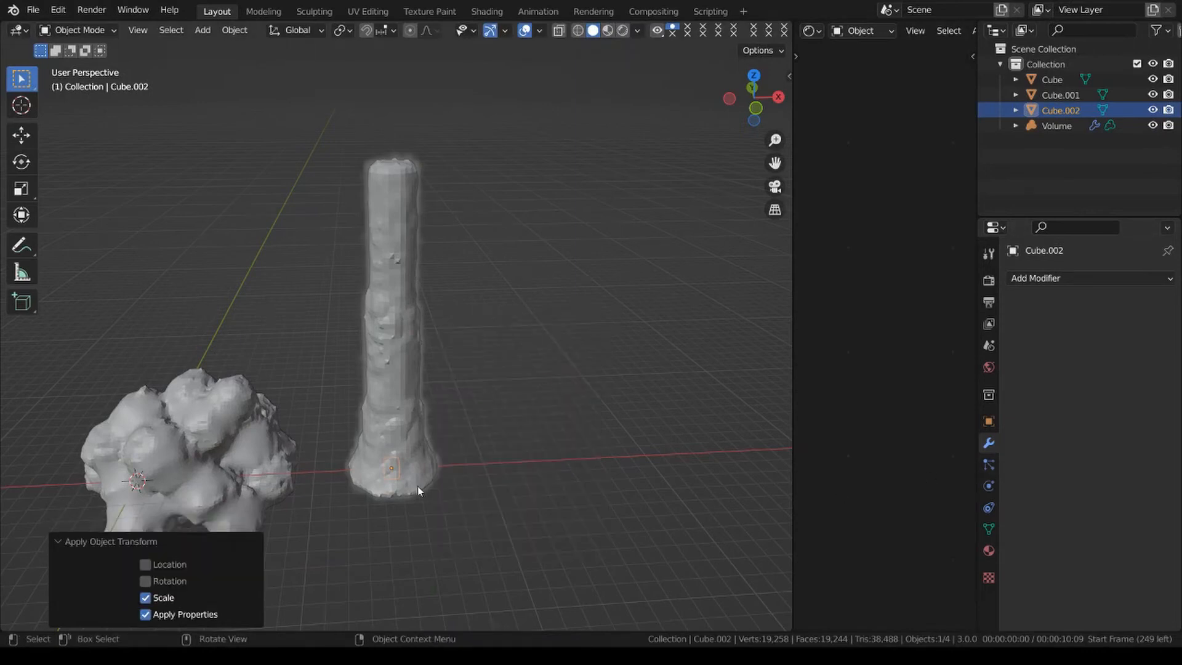
# Add a Volume to Mesh modifier to the small cube in Voxel Amount mode, with the column's volume as source object.
pyautogui.click(1086, 280)
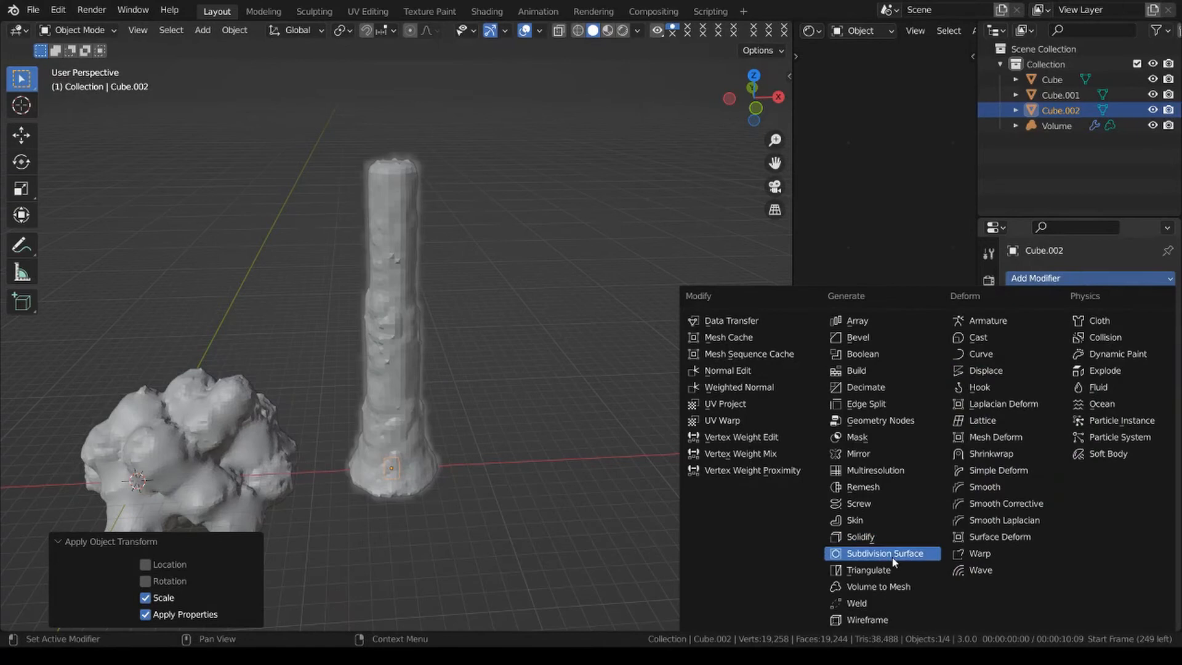
pyautogui.click(881, 588)
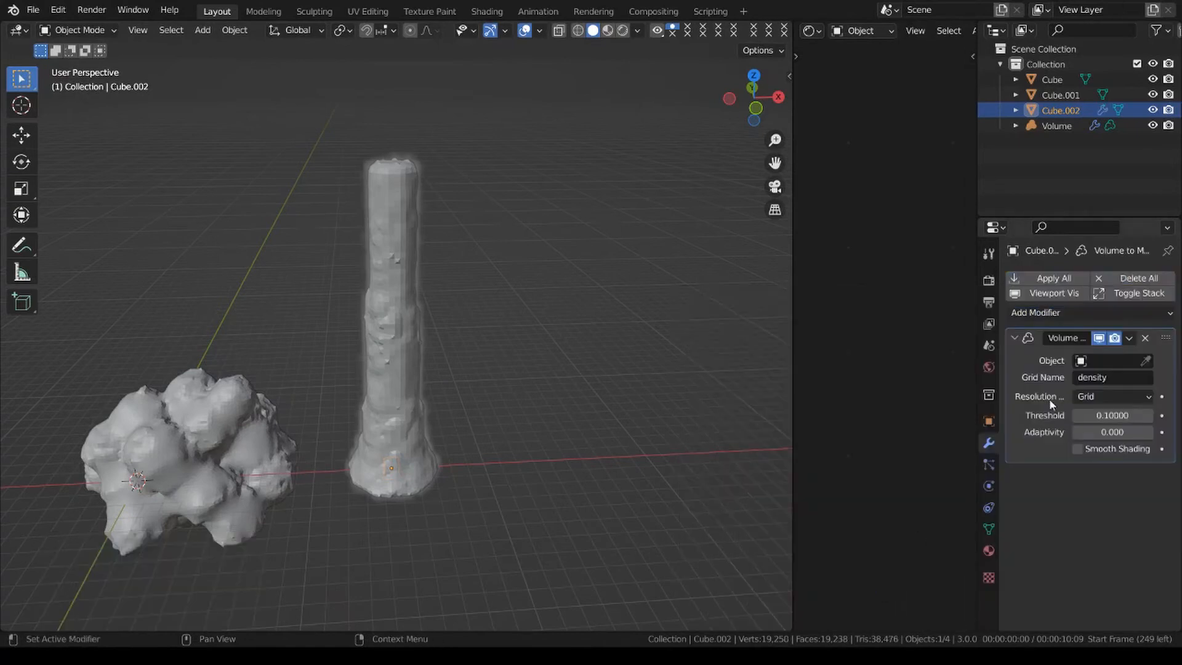
pyautogui.click(1119, 397)
pyautogui.click(1099, 429)
pyautogui.click(1146, 360)
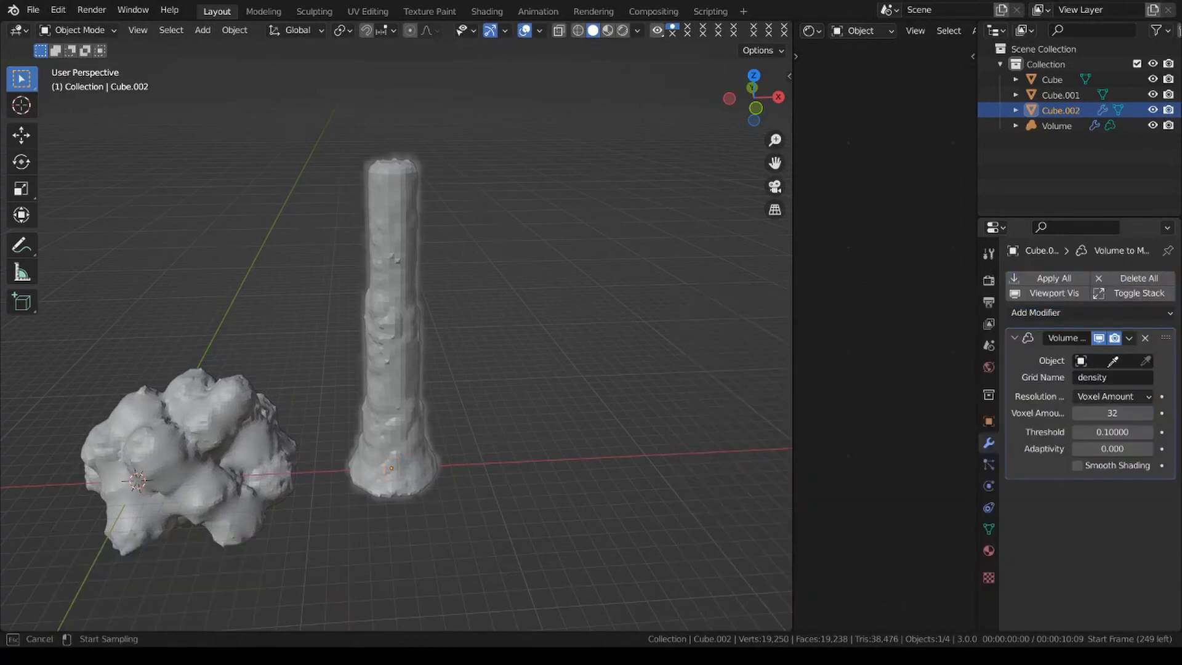
pyautogui.click(401, 311)
# Set the Volume to Mesh voxel amount to 64 and apply the modifier.
pyautogui.doubleClick(1125, 414)
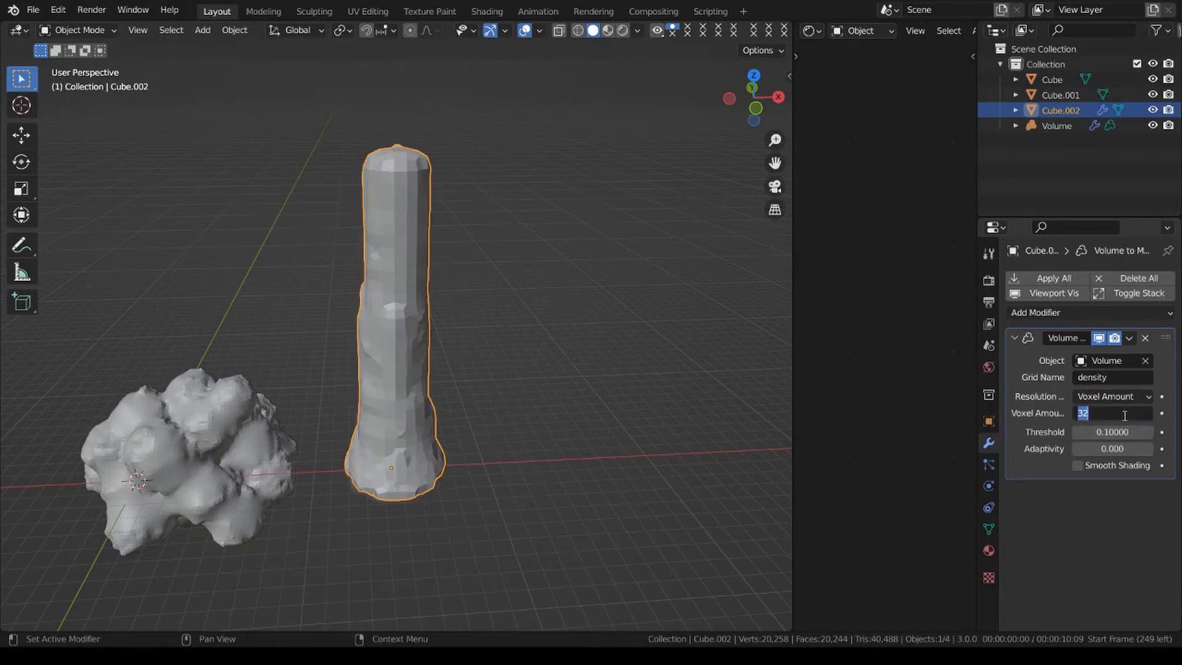
pyautogui.write('64')
pyautogui.press('Return')
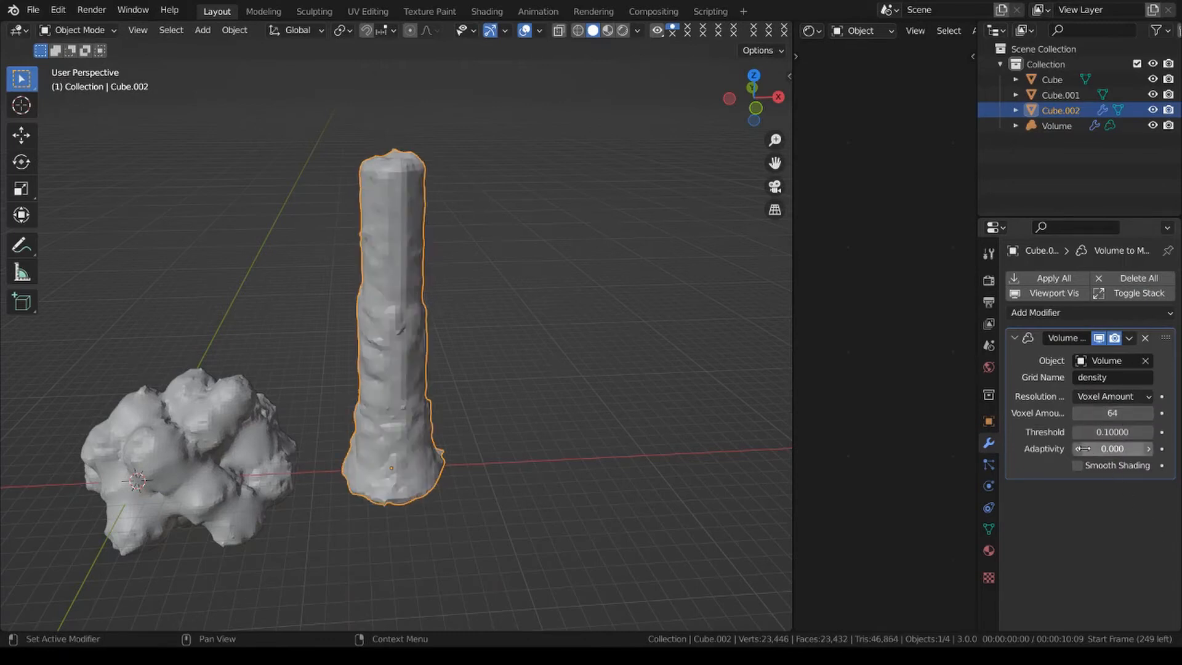
pyautogui.click(1132, 341)
pyautogui.click(1101, 356)
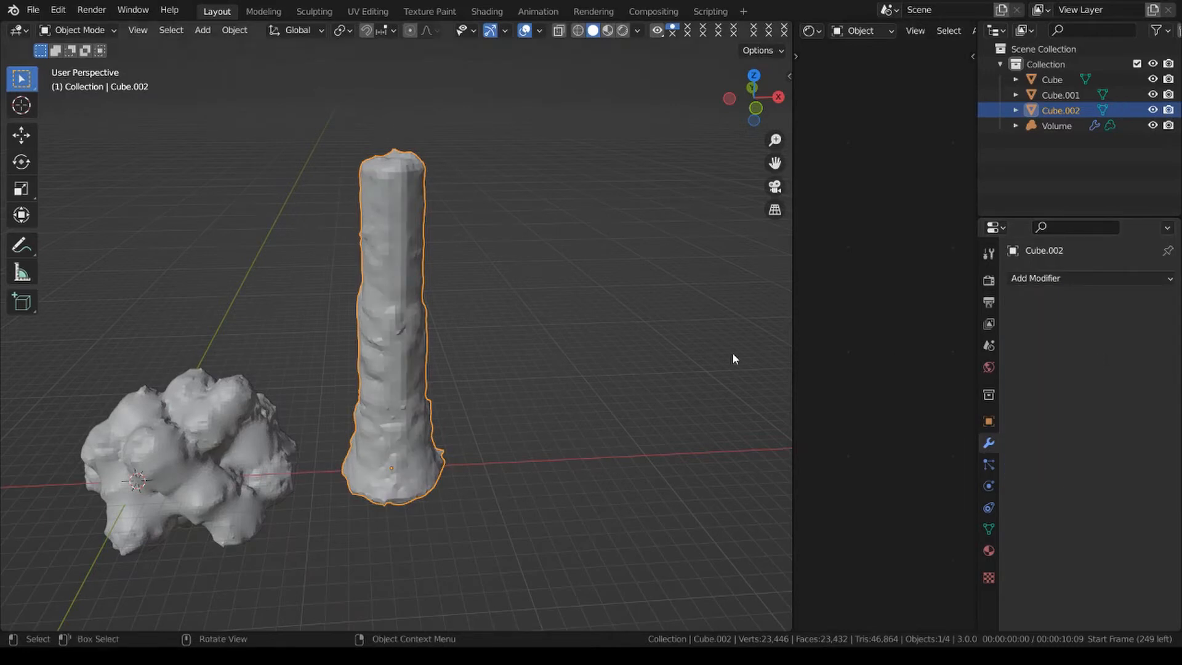
# Delete the Volume object and the old column mesh Cube.001, keeping the new displaced column.
pyautogui.click(1066, 126)
pyautogui.press('x')
pyautogui.click(511, 293)
pyautogui.click(1068, 96)
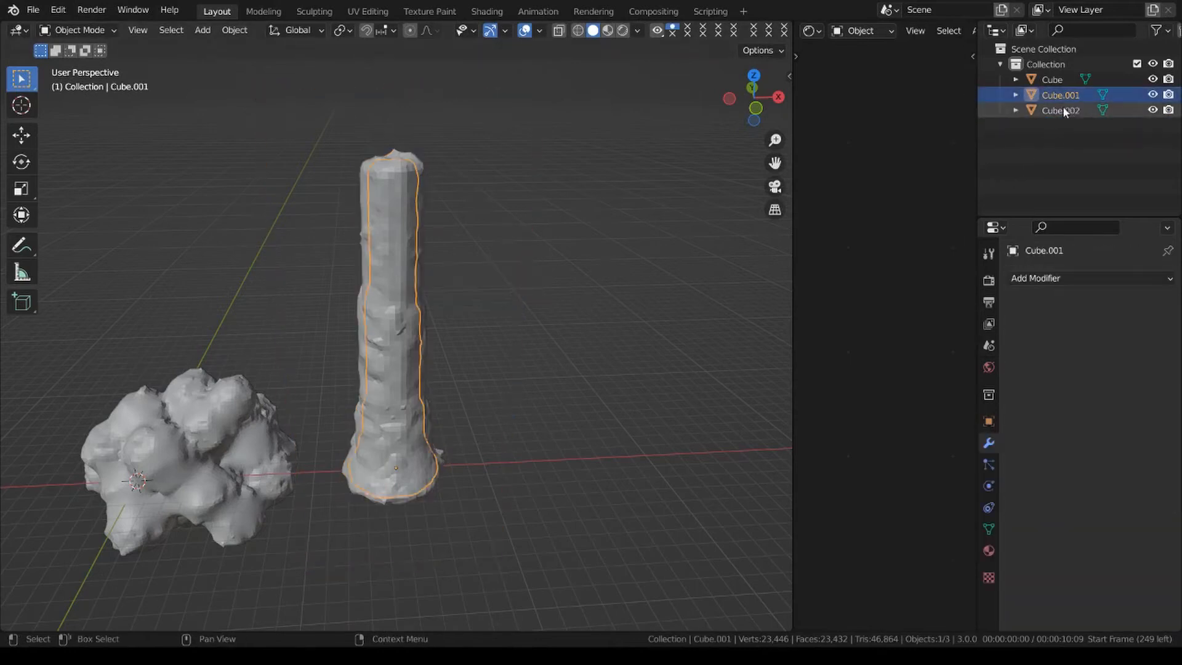
pyautogui.press('x')
pyautogui.click(541, 271)
pyautogui.click(361, 320)
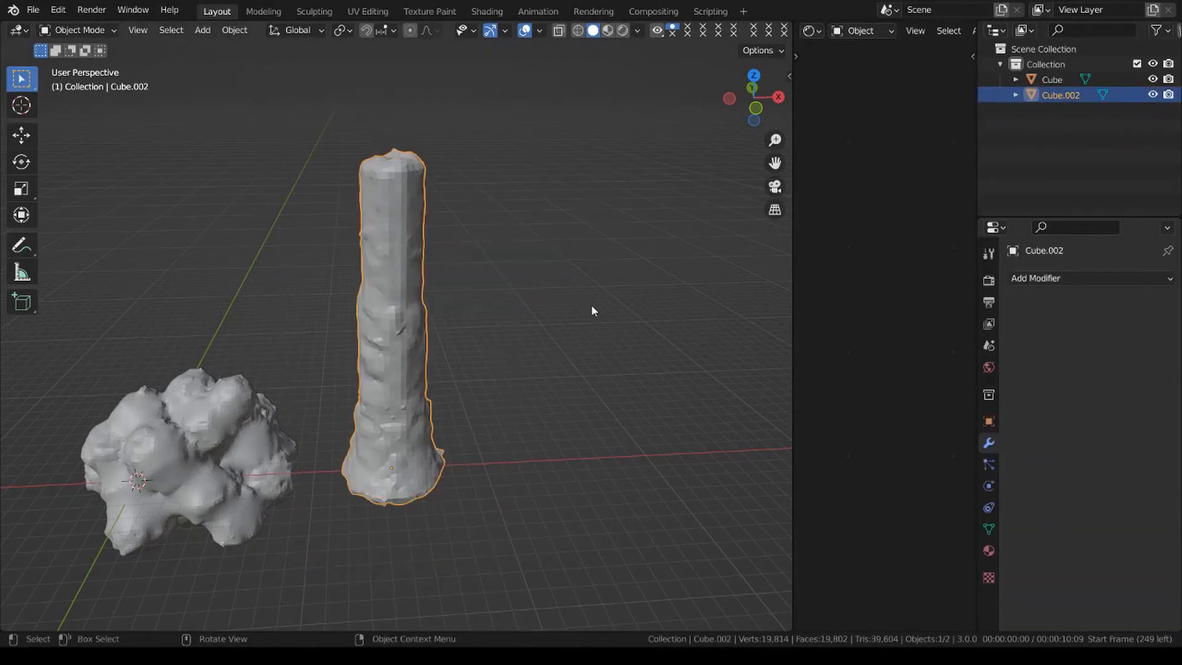
# Rename the lumpy cloud mesh as TreeTop.
pyautogui.click(1061, 77)
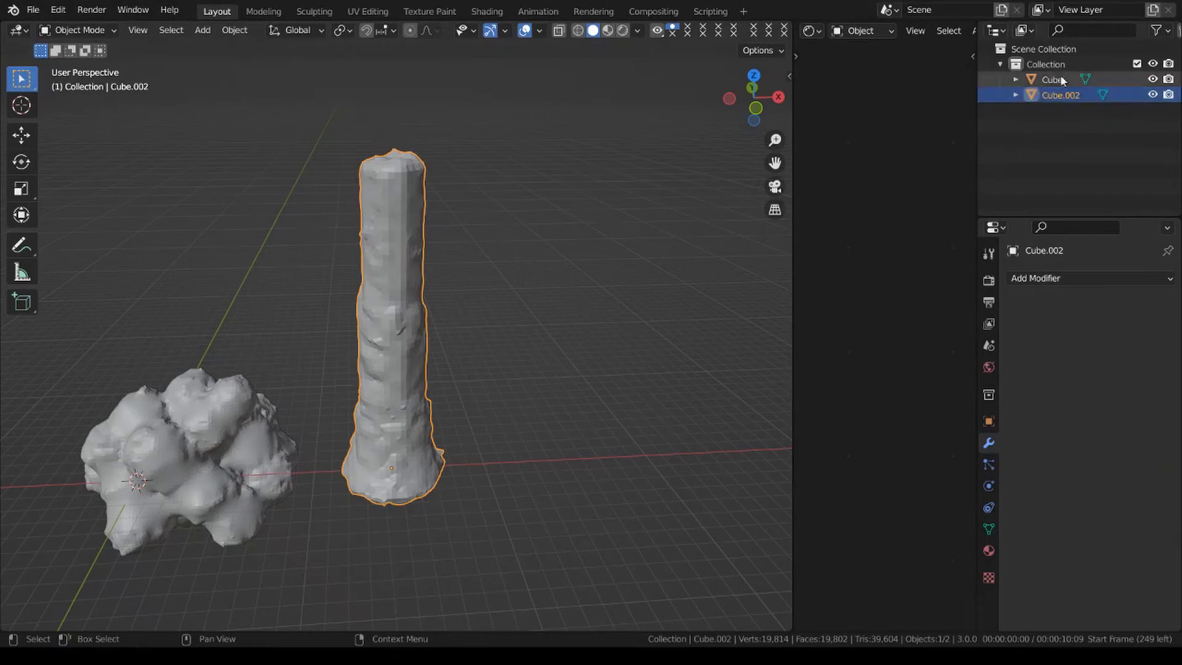
pyautogui.click(1060, 70)
pyautogui.click(1066, 81)
pyautogui.doubleClick(1066, 81)
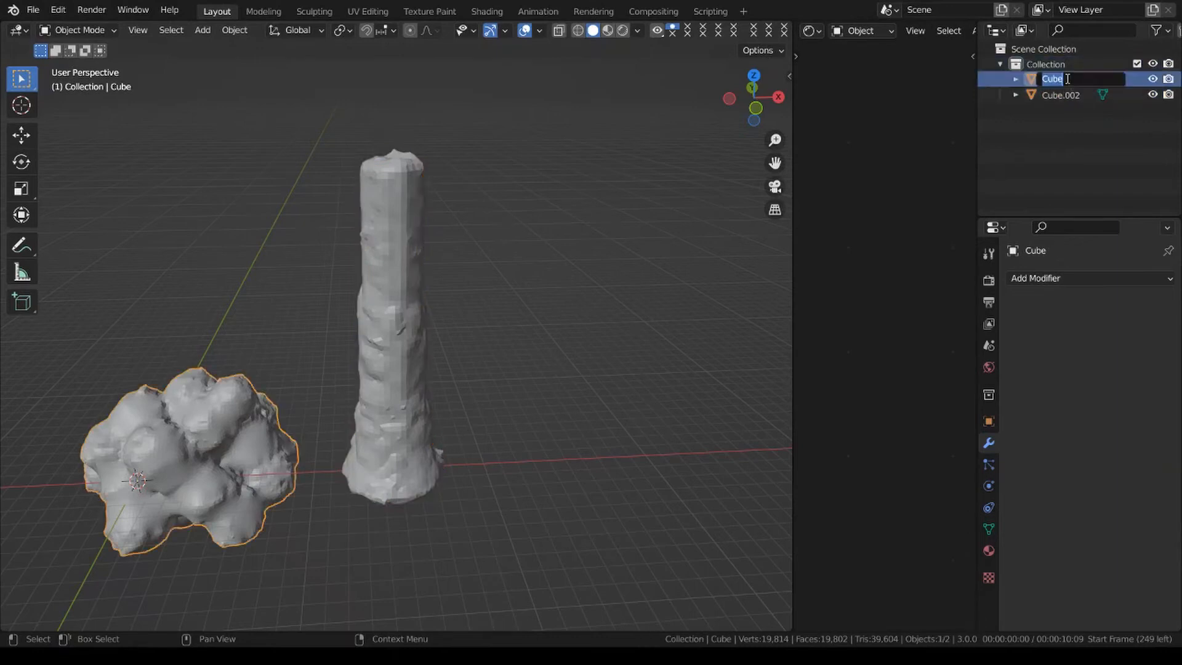
pyautogui.write('TreeTop')
pyautogui.press('Return')
# Rename the column mesh as TreeTrunk.
pyautogui.click(409, 246)
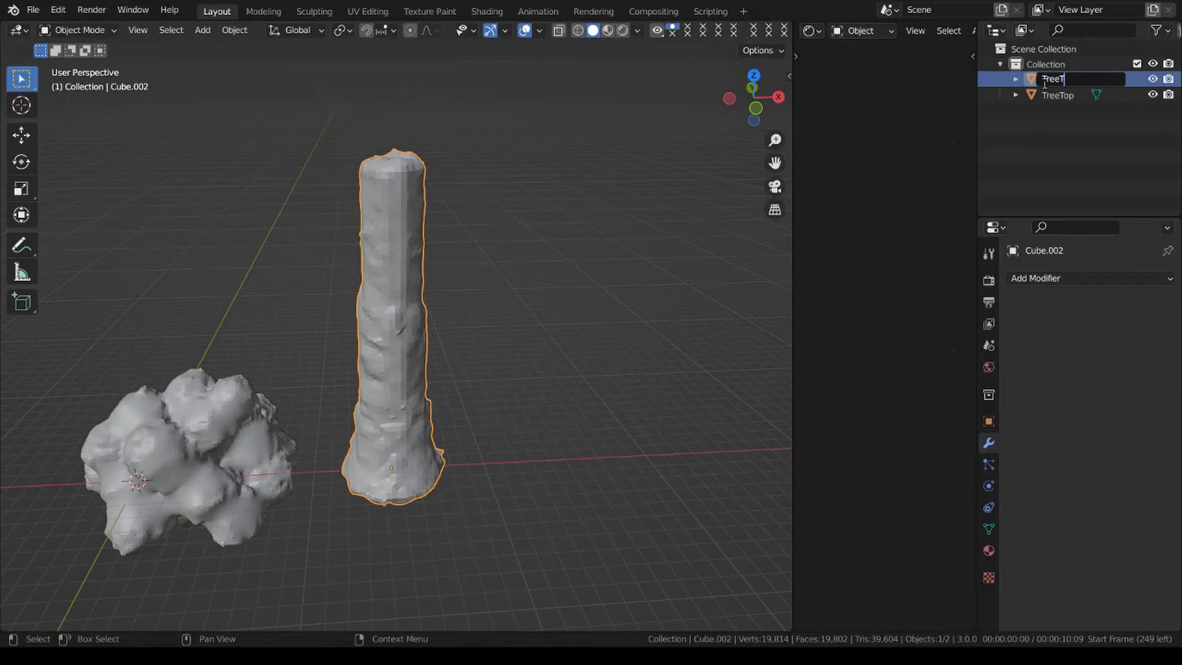
pyautogui.press('Return')
pyautogui.click(1093, 108)
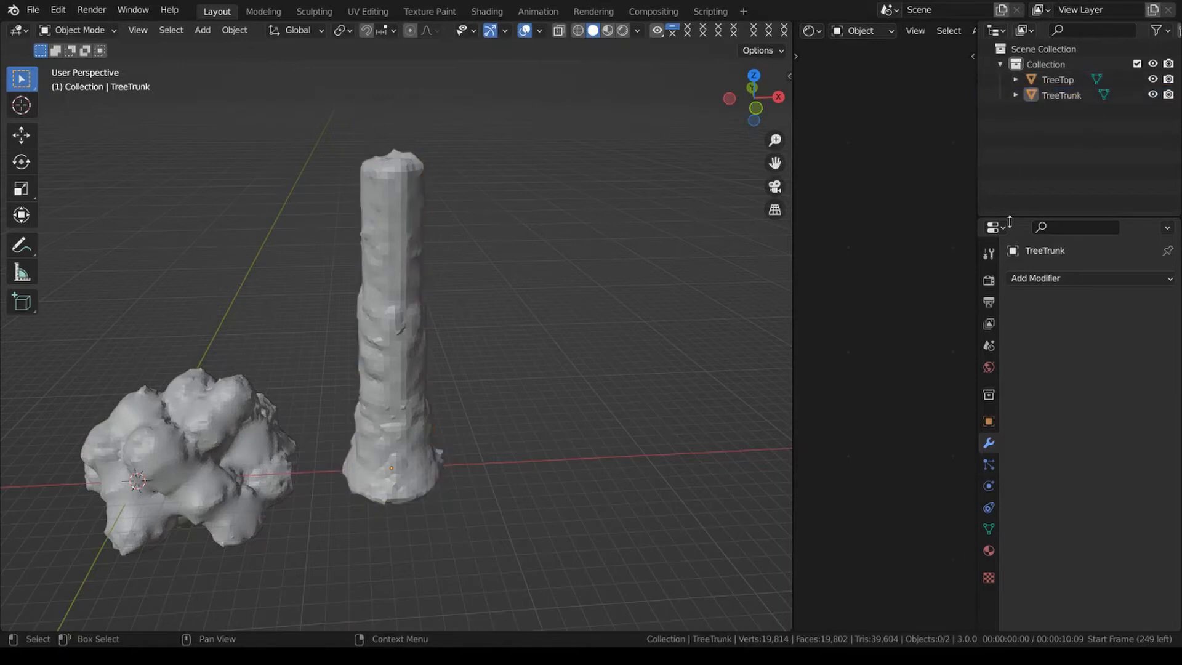
# Move the trunk along X beneath the tree top and lower it about 16.44 m along Z.
pyautogui.click(374, 313)
pyautogui.scroll(-4, 578, 311)
pyautogui.press('g')
pyautogui.press('x')
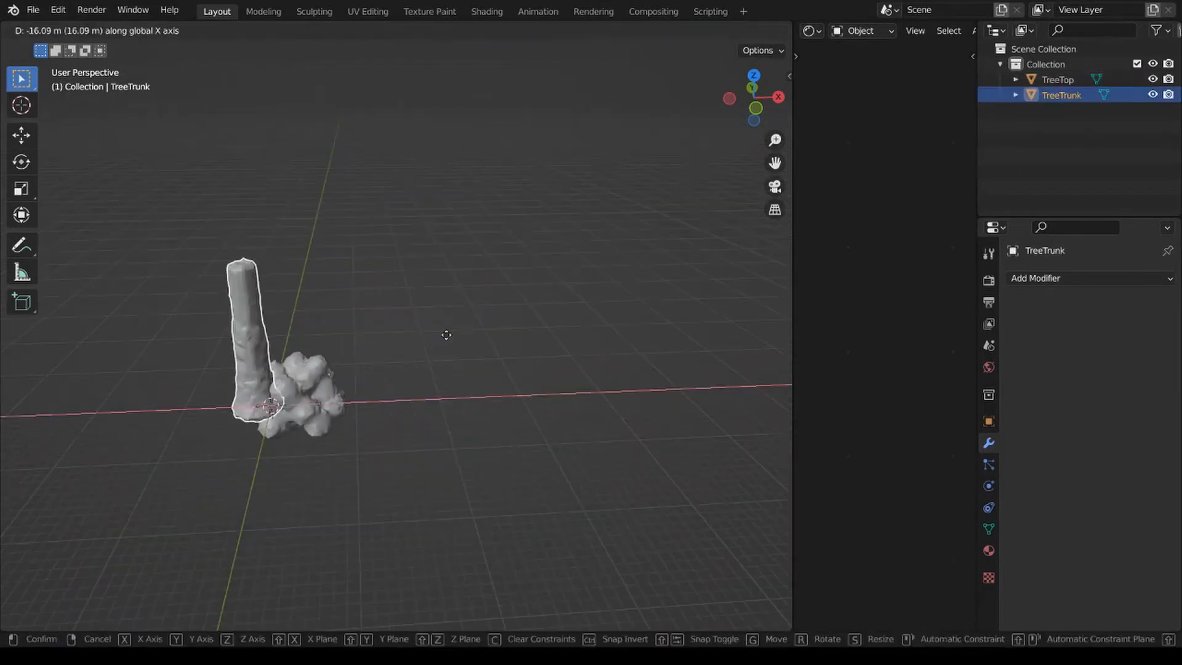
pyautogui.press('z')
pyautogui.click(491, 481)
# Scale the trunk down to about 0.70, and enlarge it by about 1.16 so it reaches into the tree top.
pyautogui.press('s')
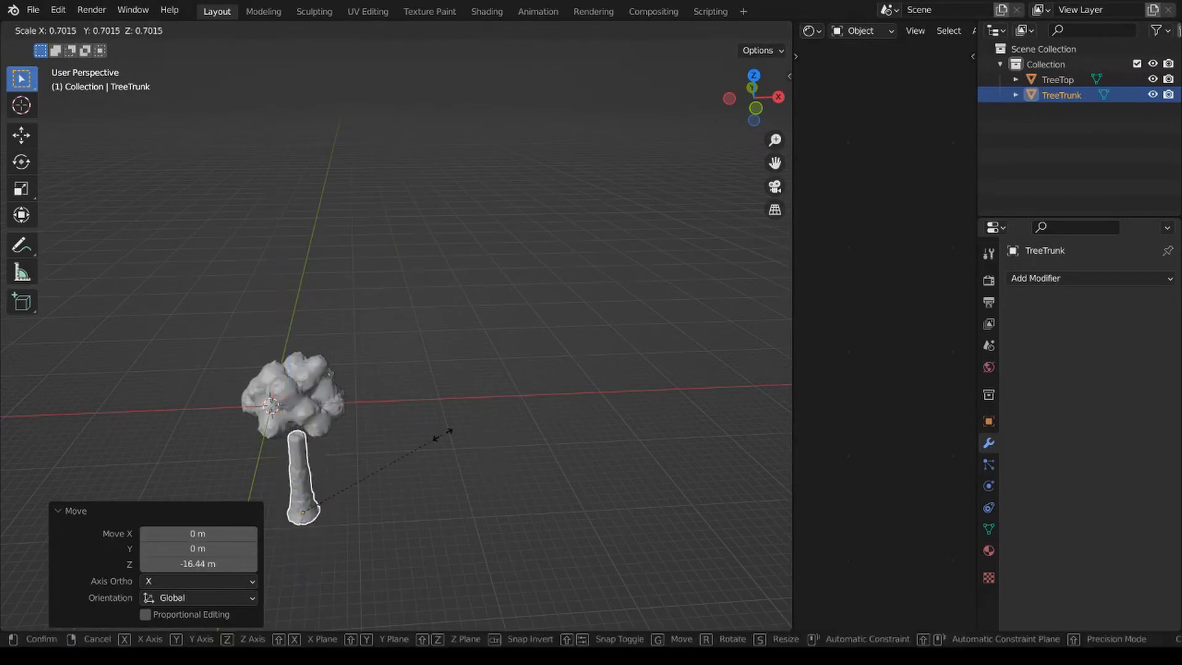
pyautogui.click(442, 433)
pyautogui.scroll(4, 441, 370)
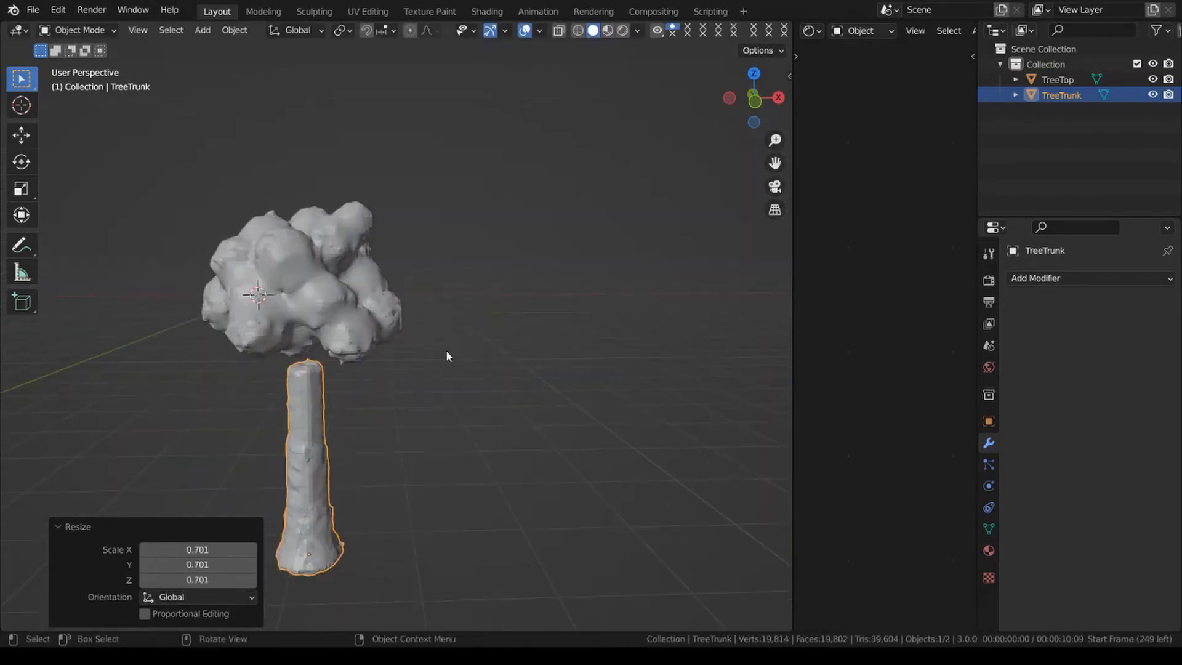
pyautogui.press('s')
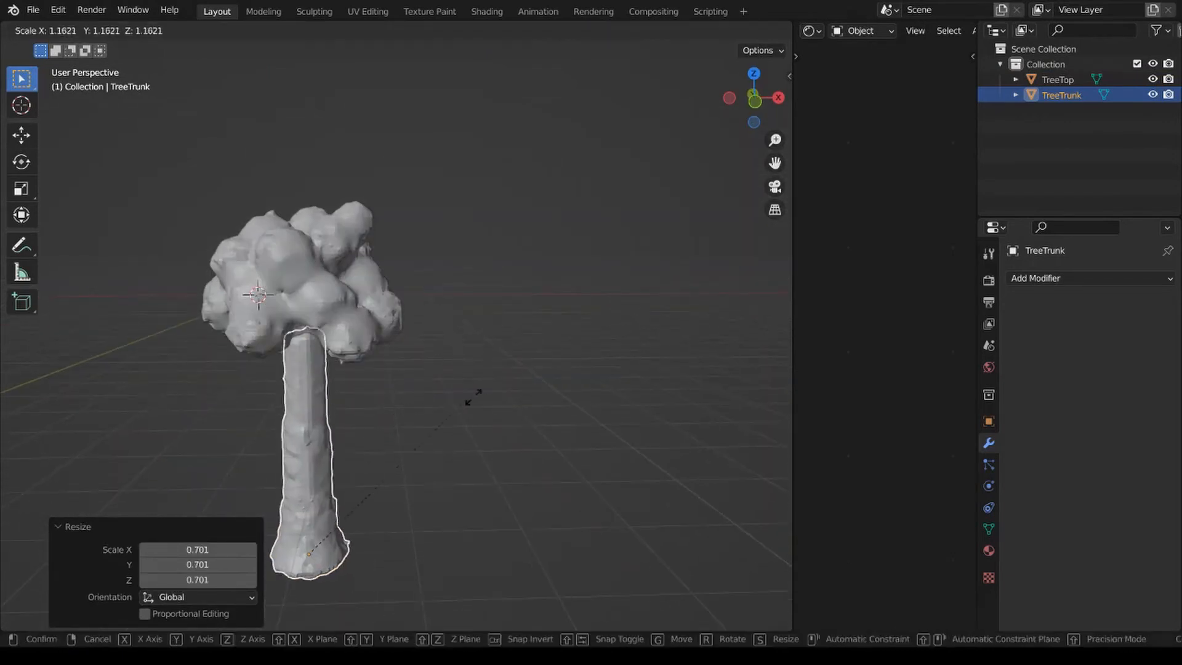
pyautogui.click(481, 401)
# Enlarge the tree top over the trunk and reduce it again by a factor of about 0.845.
pyautogui.click(360, 303)
pyautogui.press('s')
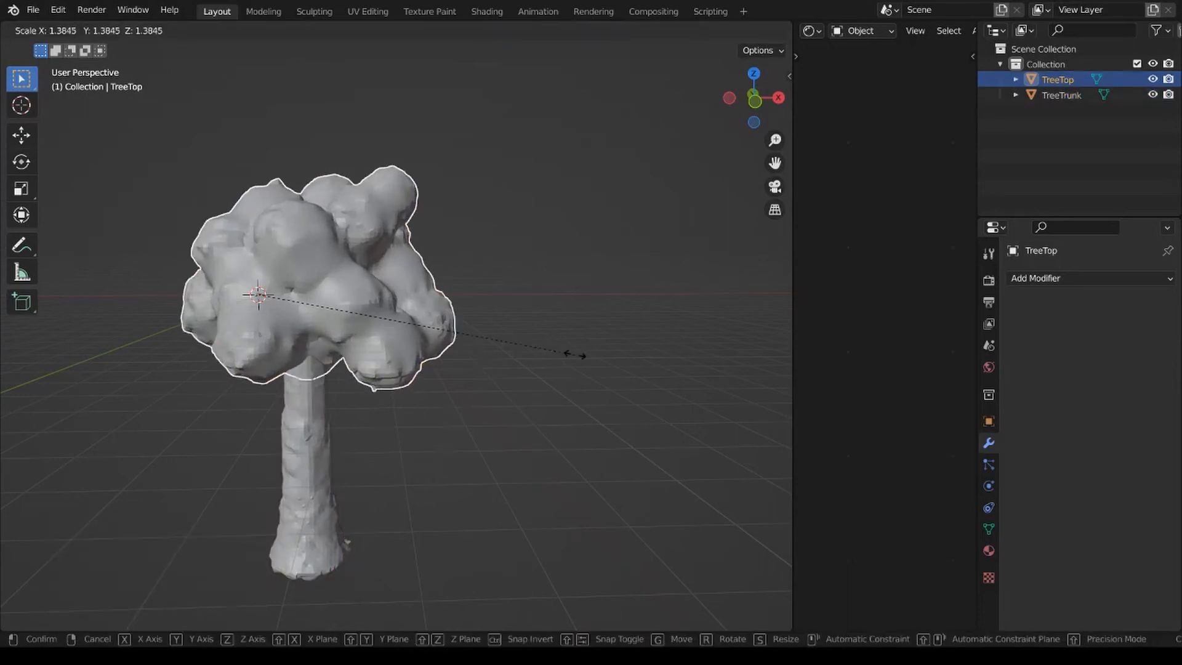
pyautogui.click(559, 337)
pyautogui.press('s')
pyautogui.click(519, 338)
# Shift the tree top about -0.68 m along X to centre it over the trunk.
pyautogui.press('g')
pyautogui.press('x')
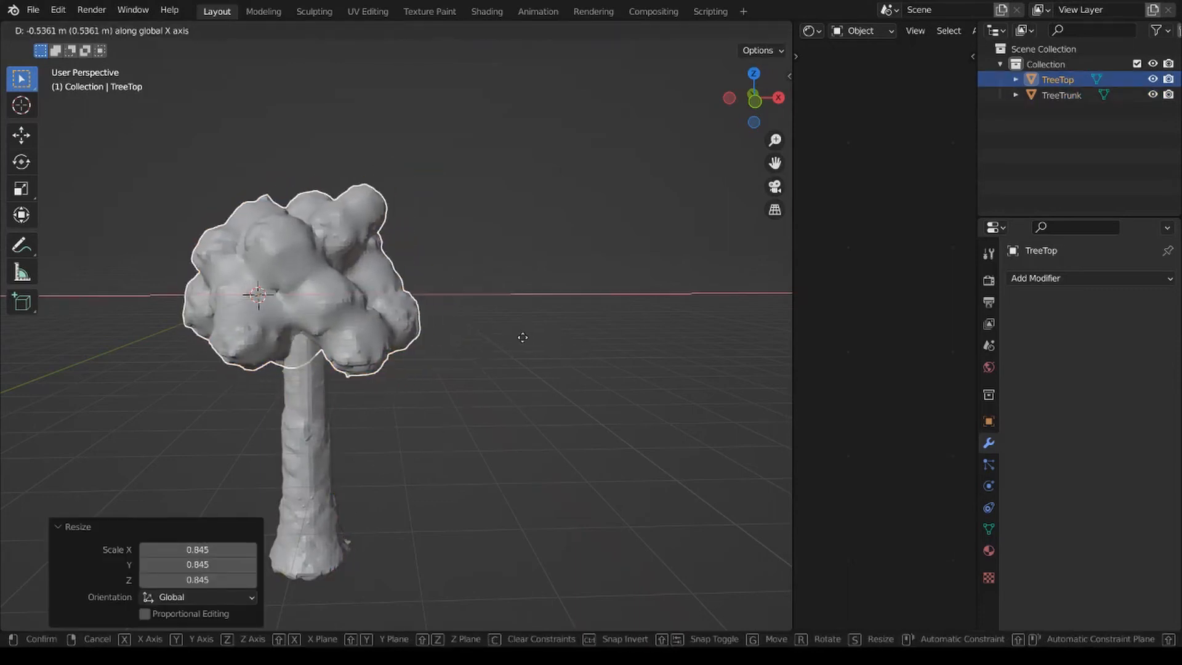
pyautogui.click(520, 339)
pyautogui.press('g')
pyautogui.press('z')
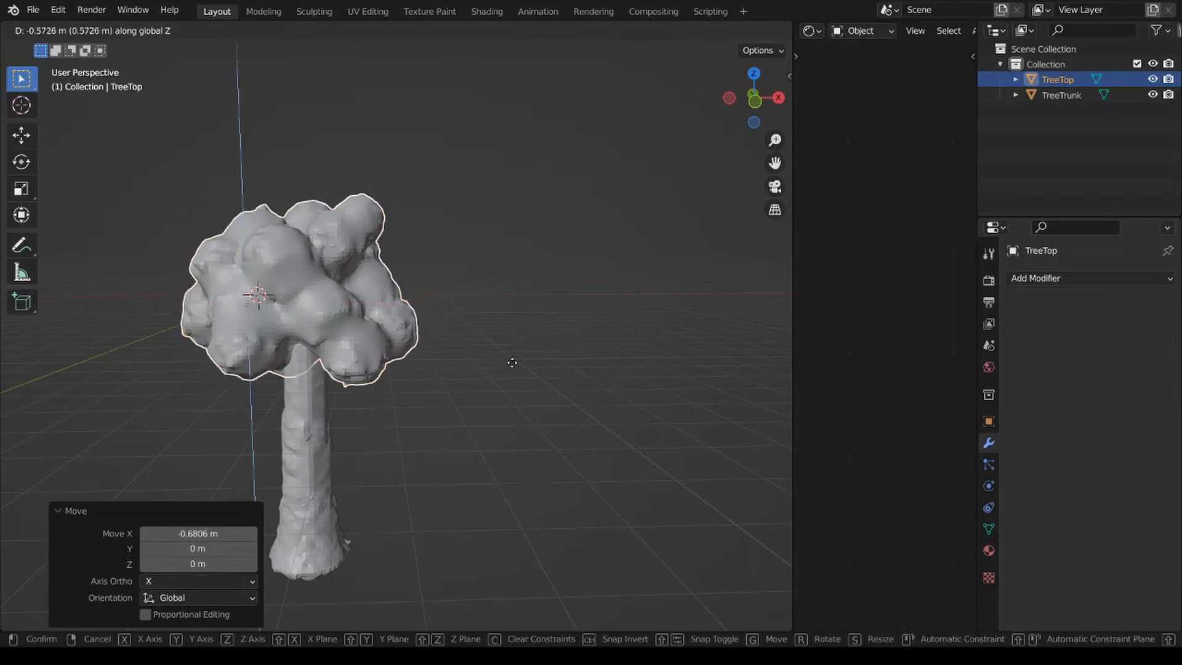
pyautogui.press('Escape')
pyautogui.press('r')
pyautogui.press('z')
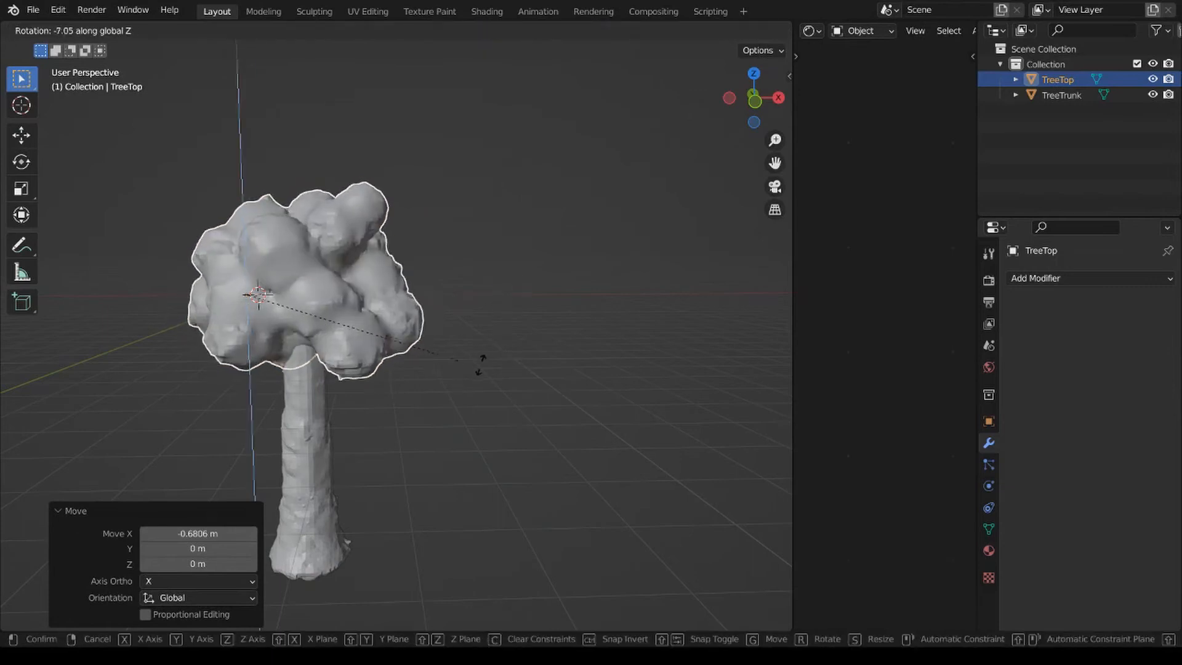
pyautogui.press('Escape')
# Move the tree top about -2.33 m along Y over the trunk.
pyautogui.moveTo(478, 345); pyautogui.dragTo(558, 342, button='middle')
pyautogui.press('g')
pyautogui.press('y')
pyautogui.click(628, 337)
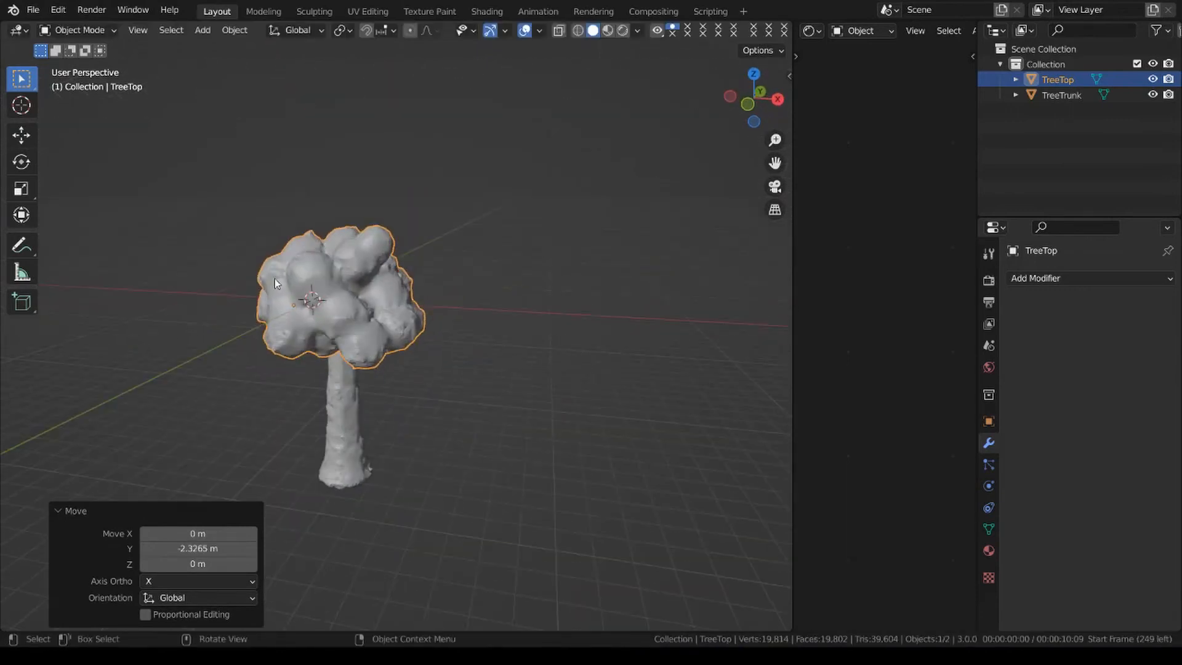
# Select the tree top and trunk together and move them about 0.89 m along Y.
pyautogui.moveTo(249, 264); pyautogui.dragTo(456, 481)
pyautogui.moveTo(429, 391); pyautogui.dragTo(530, 378, button='middle')
pyautogui.press('g')
pyautogui.press('y')
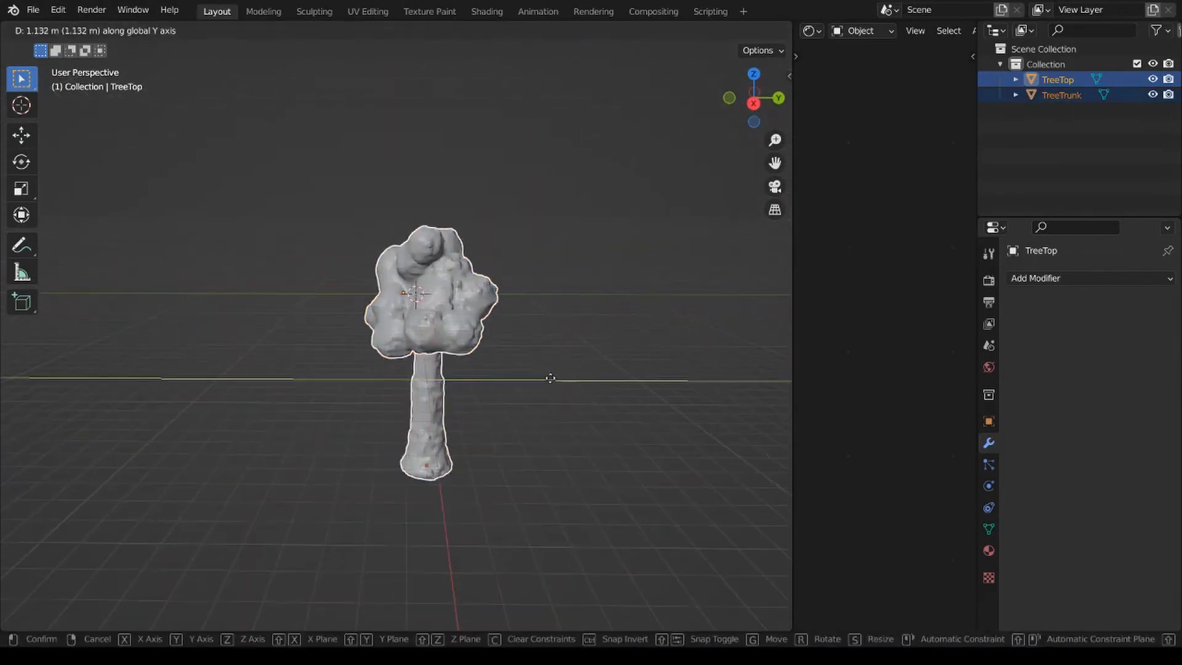
pyautogui.click(542, 373)
# Raise the whole tree about 17 m along Z so the trunk base sits on the ground, and adjust it along Y.
pyautogui.press('g')
pyautogui.press('z')
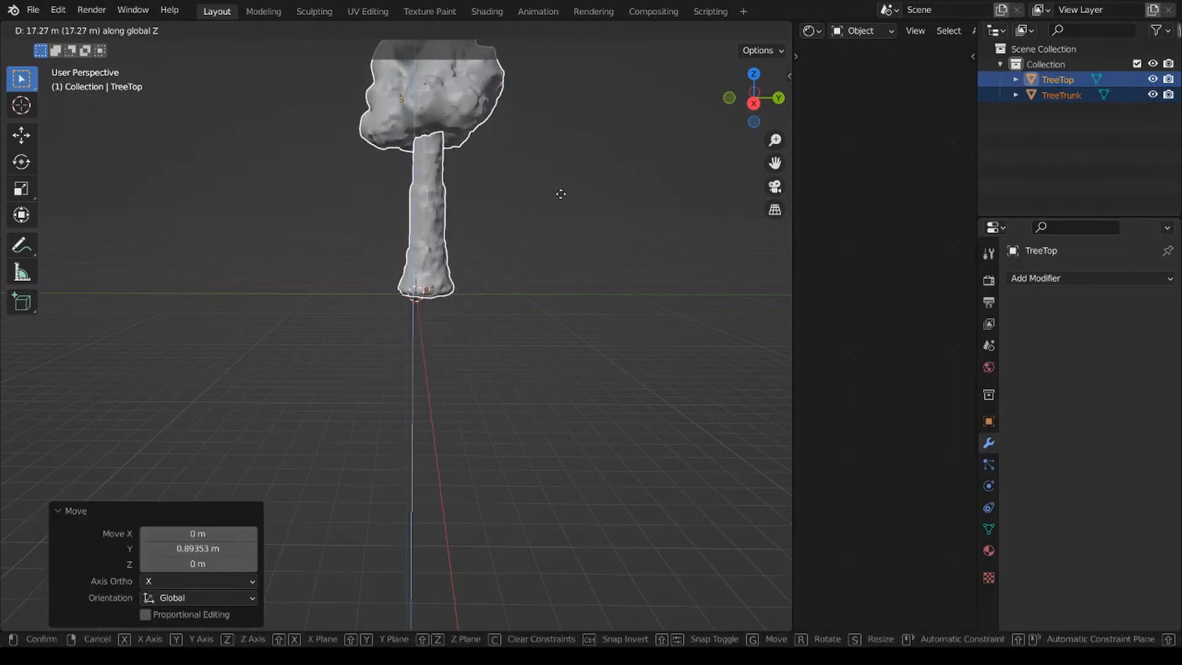
pyautogui.click(554, 197)
pyautogui.moveTo(554, 197); pyautogui.dragTo(553, 349, button='middle')
pyautogui.press('y')
pyautogui.click(567, 221)
pyautogui.click(553, 299)
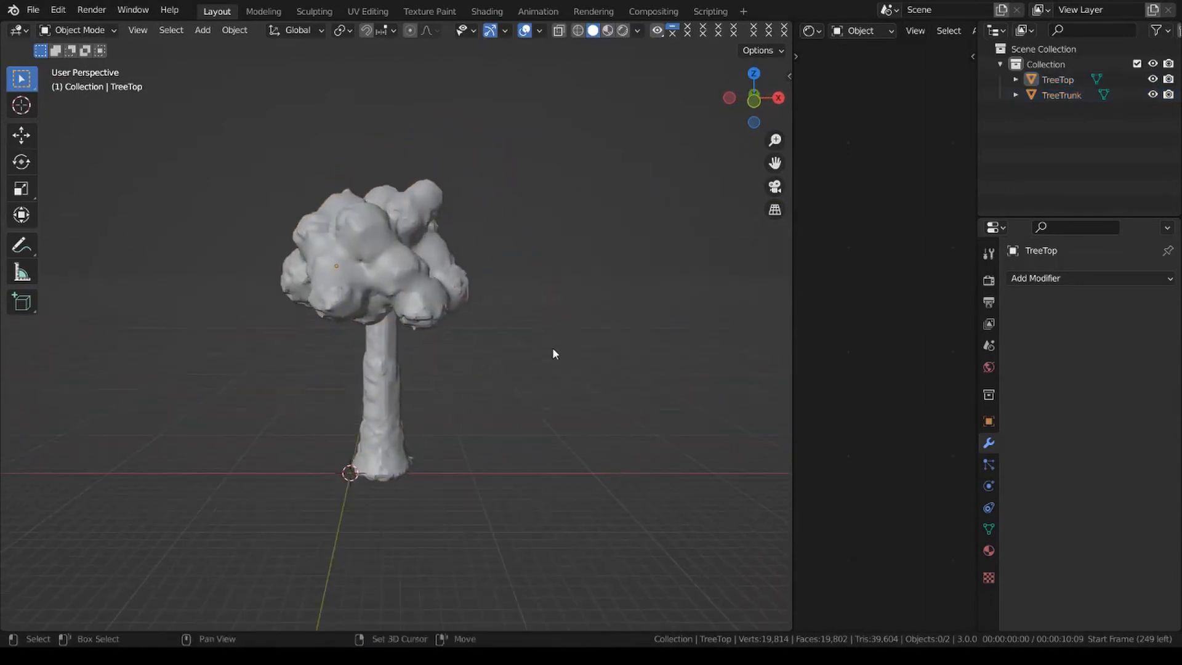
# Select the tree top and widen the shader editor area beside the 3D viewport.
pyautogui.scroll(2, 553, 353)
pyautogui.click(419, 237)
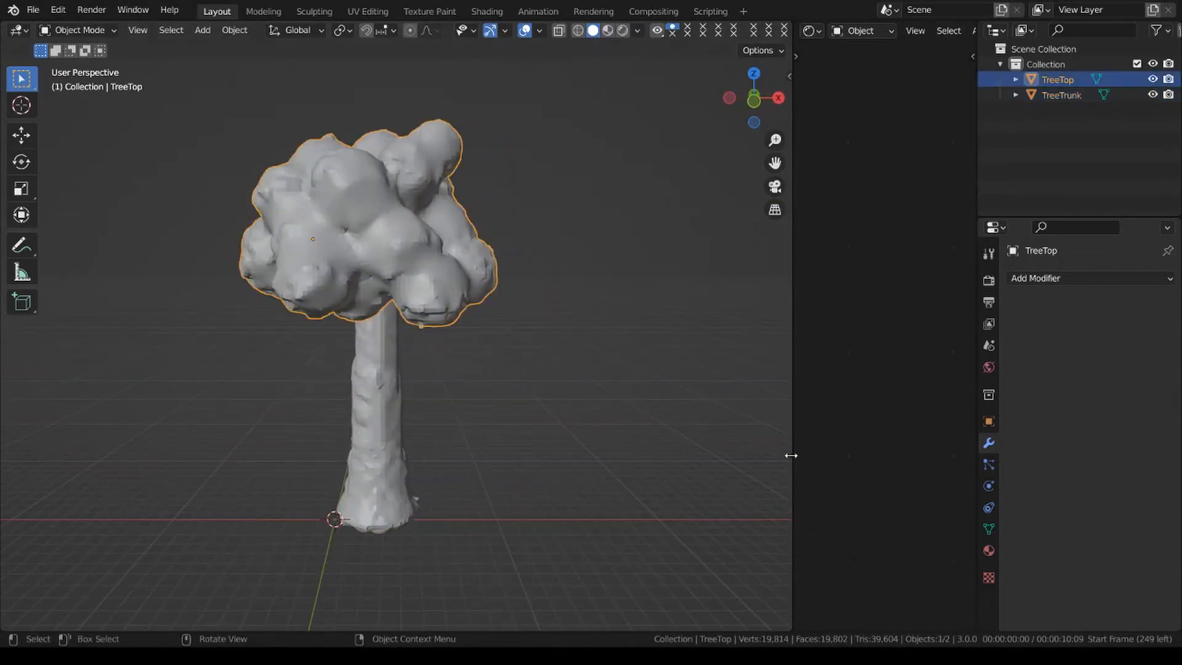
pyautogui.moveTo(793, 455); pyautogui.dragTo(485, 439)
# Preview the tree in Rendered shading from the front orthographic view.
pyautogui.press('z')
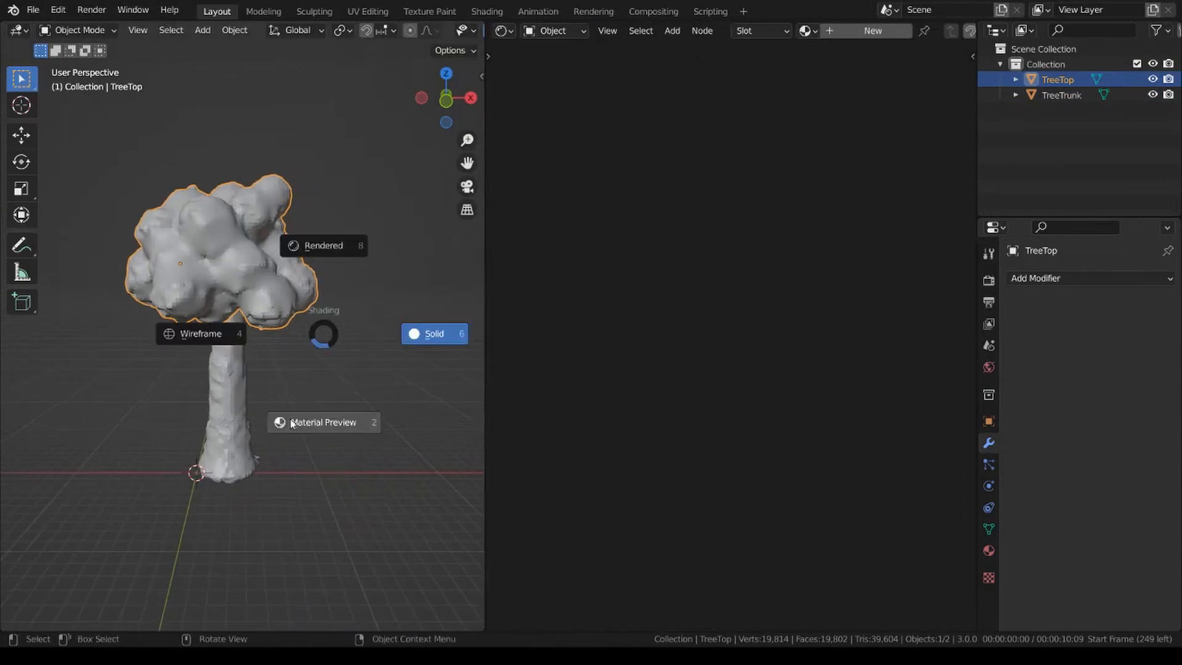
pyautogui.click(343, 247)
pyautogui.click(422, 463)
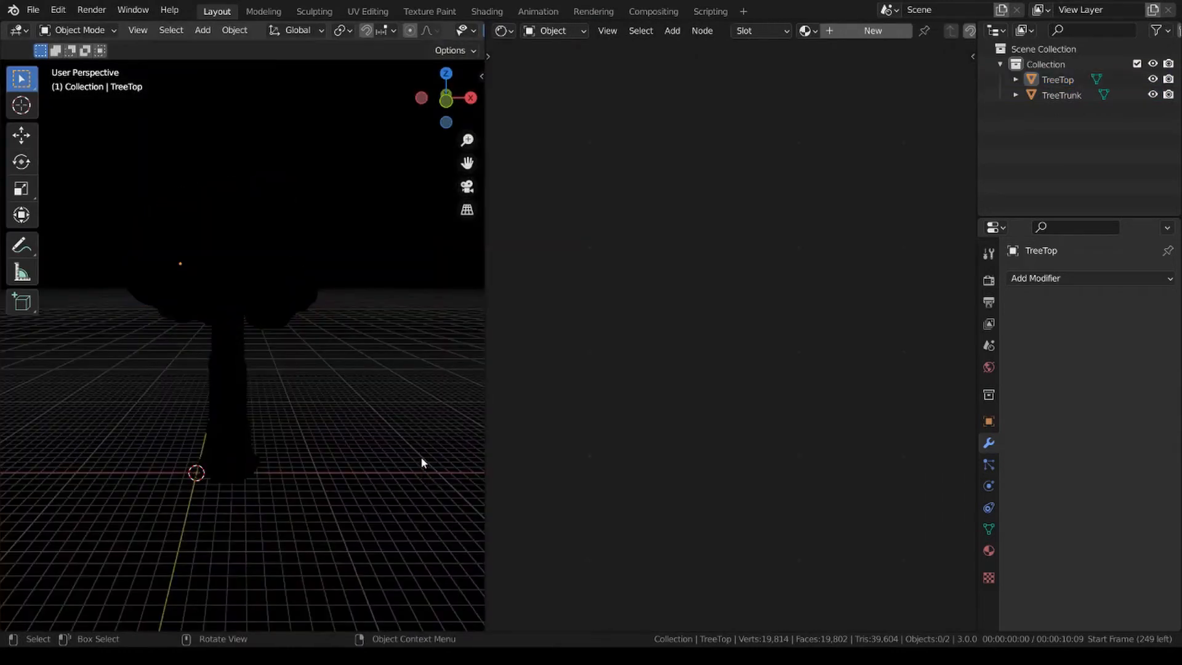
pyautogui.press('KP_1')
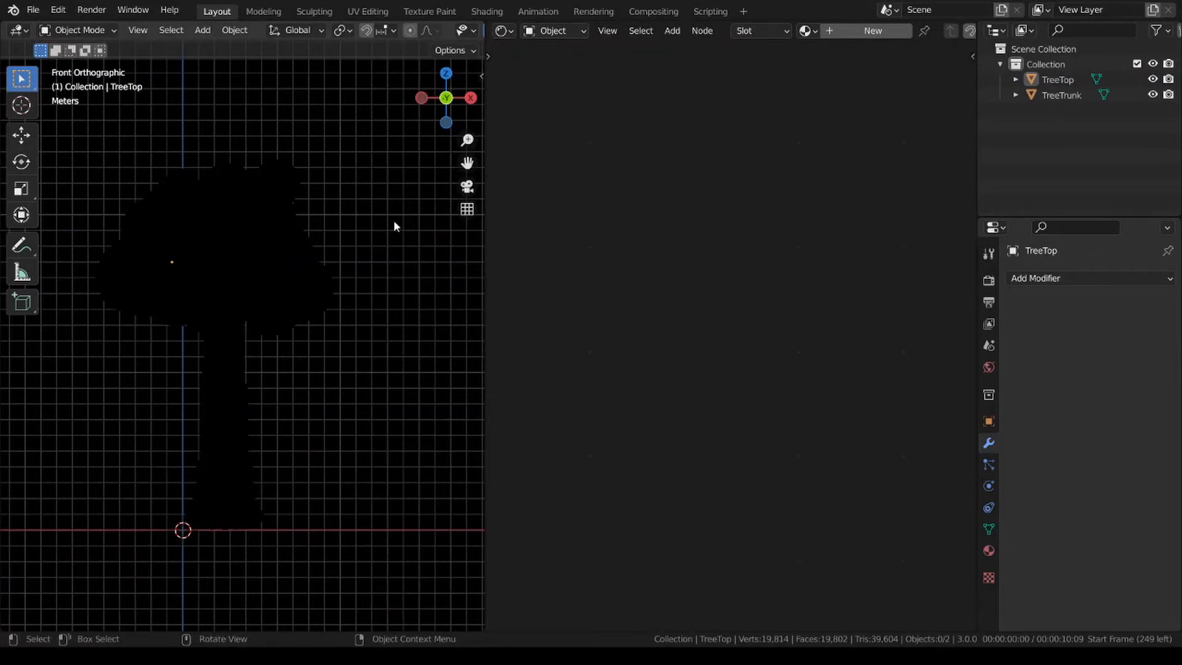
# Add a Sun light at the world origin.
pyautogui.hotkey('shift', 'a')
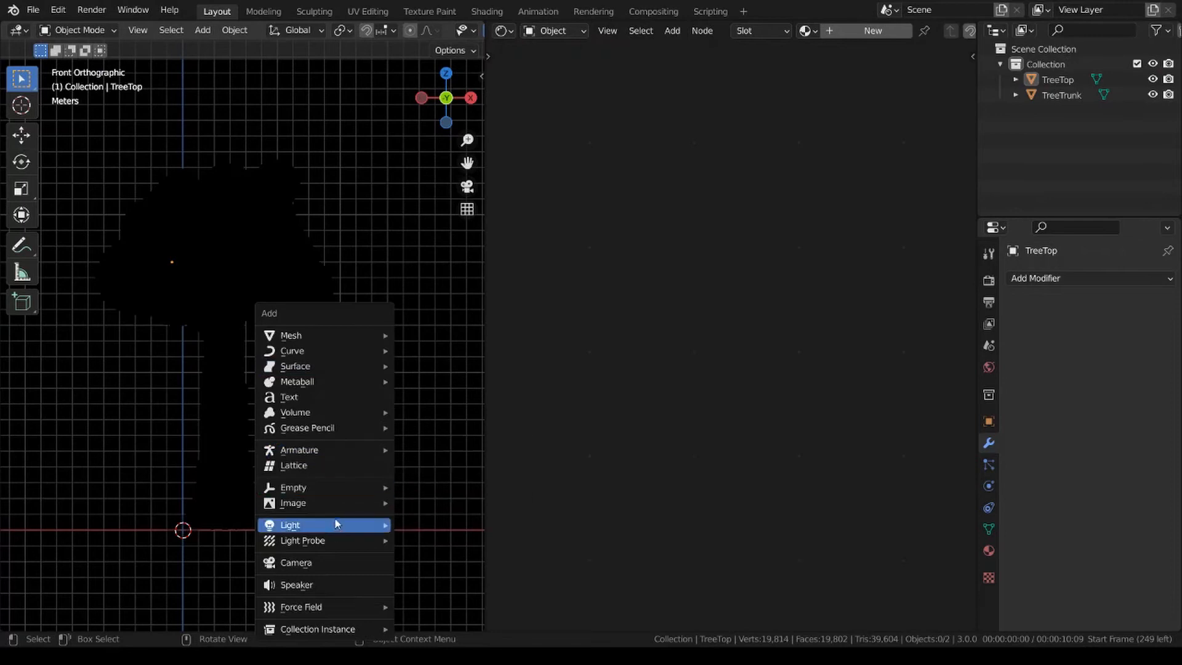
pyautogui.moveTo(323, 525)
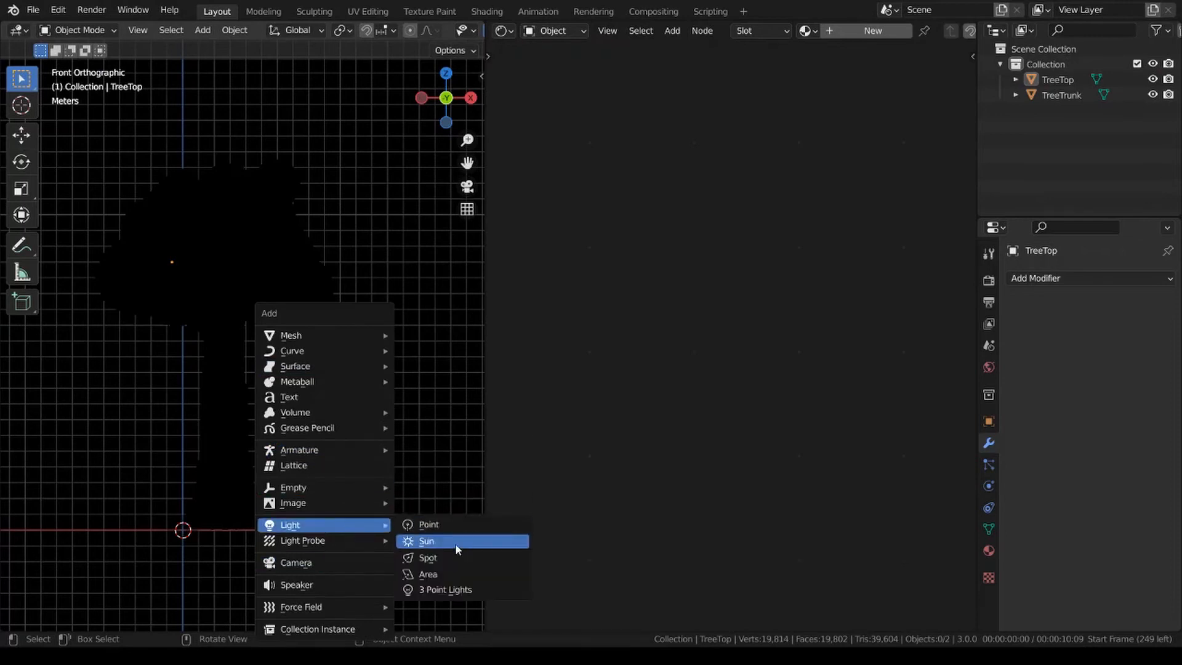
pyautogui.click(456, 543)
pyautogui.scroll(-3, 345, 412)
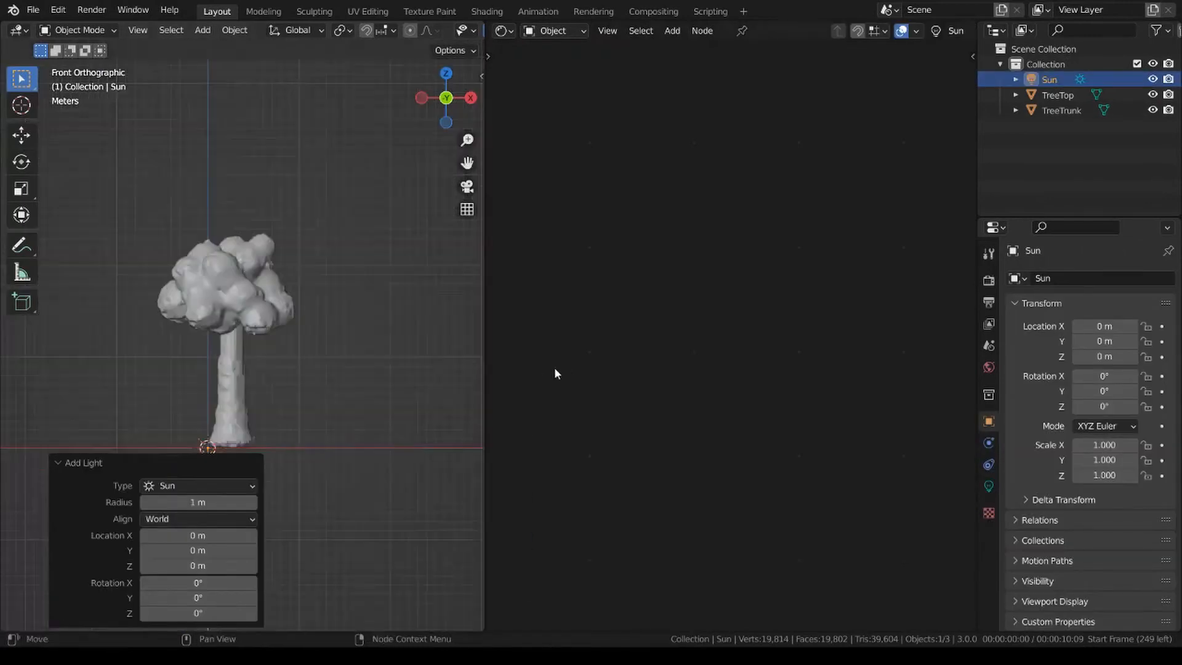
# Duplicate the sun light in place and rotate the copy 70° about the global Y axis.
pyautogui.moveTo(345, 401); pyautogui.dragTo(395, 311, button='middle')
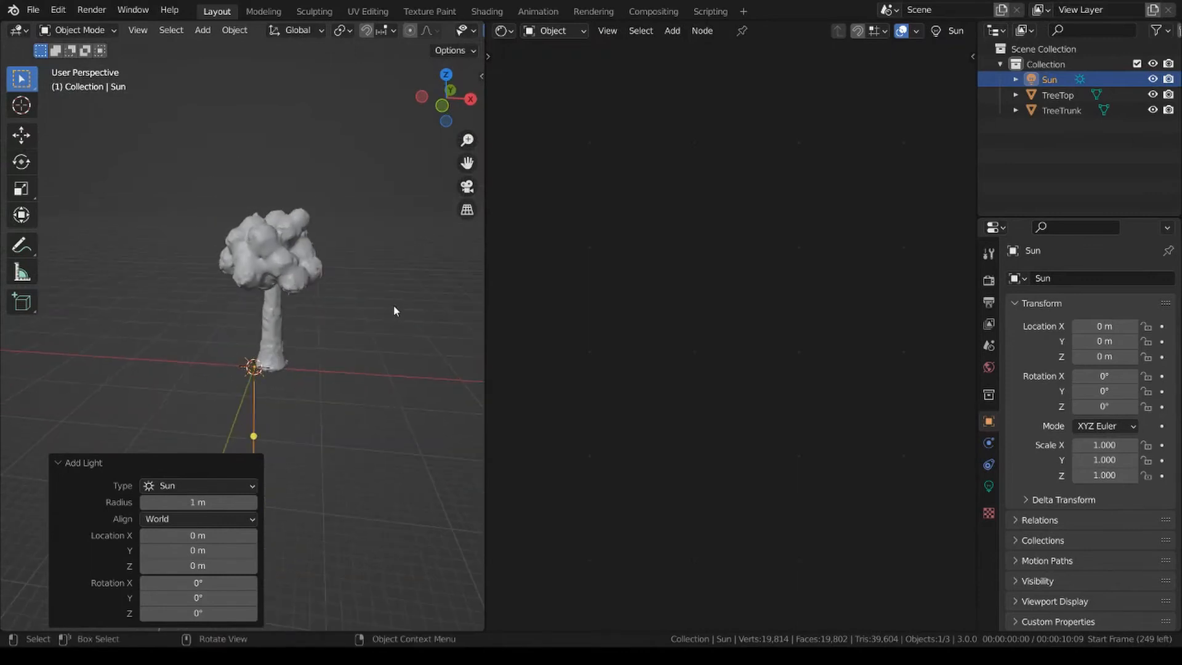
pyautogui.rightClick(383, 360)
pyautogui.press('r')
pyautogui.write('y')
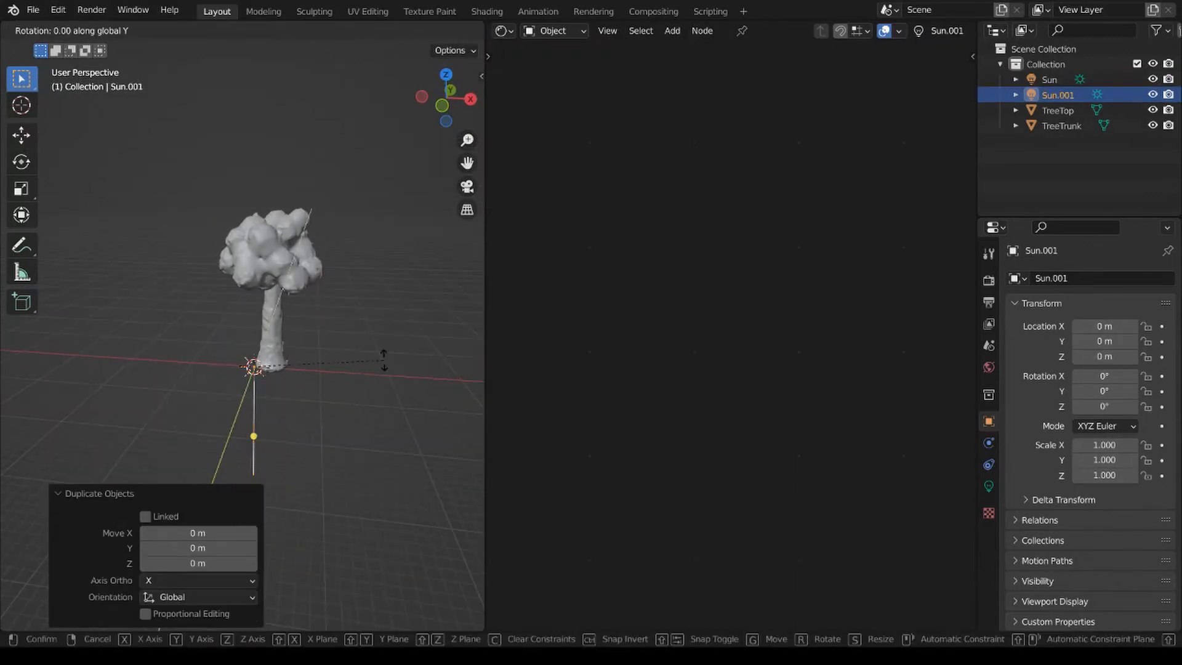
pyautogui.write('70')
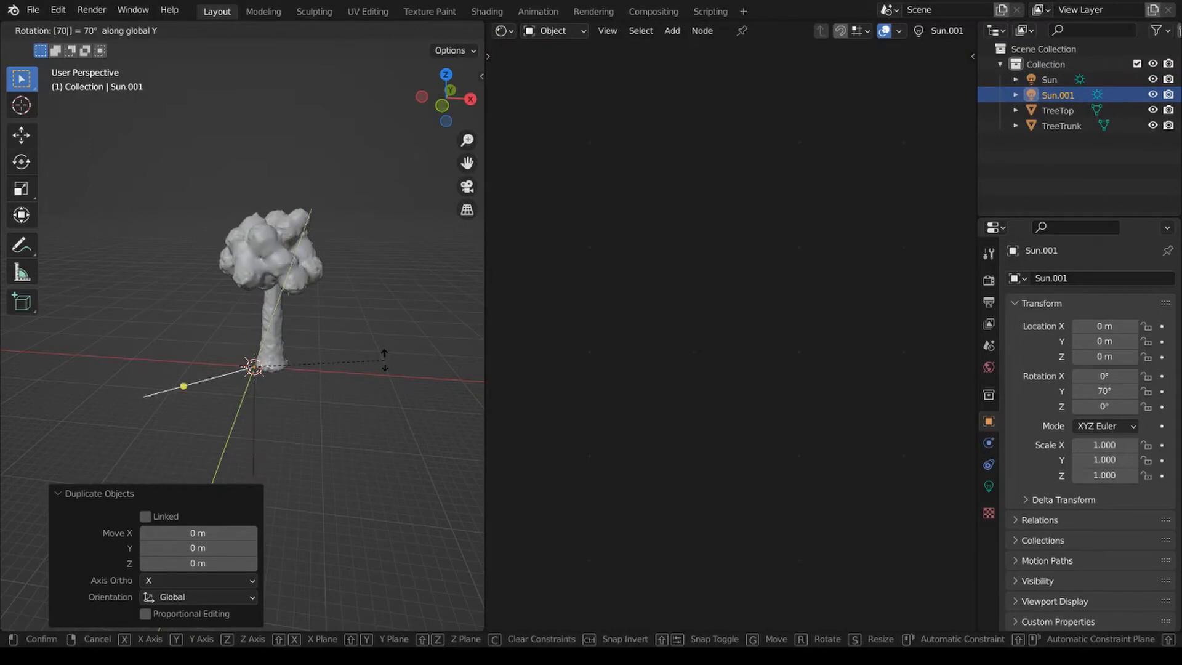
pyautogui.press('Return')
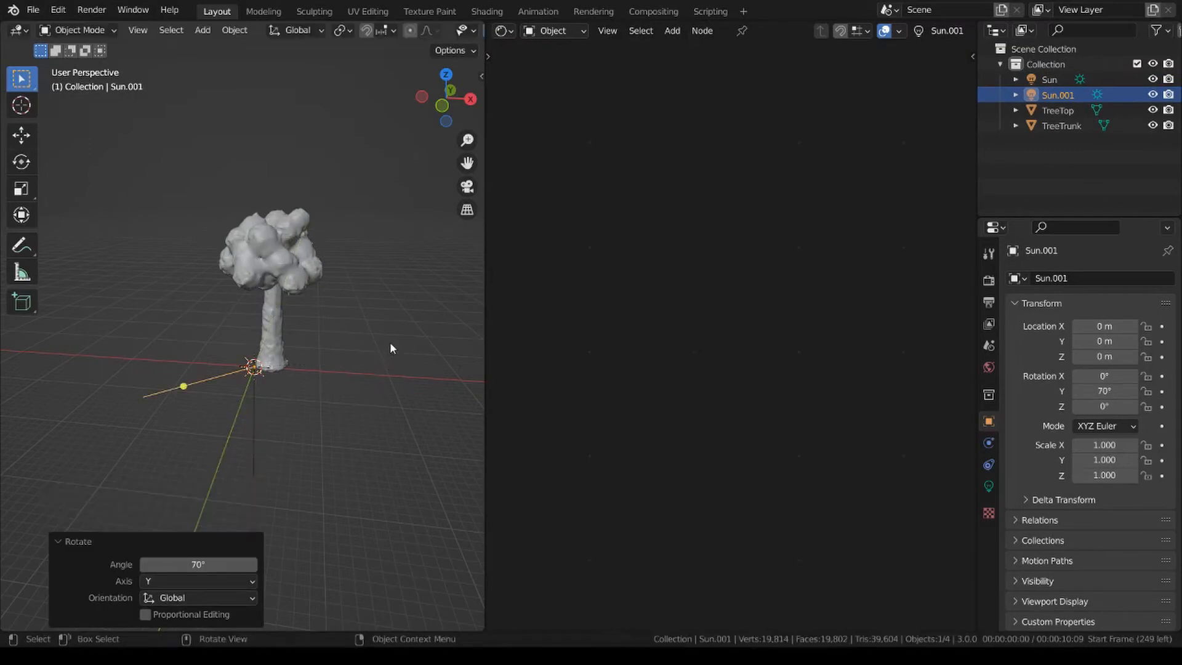
# Duplicate the tilted sun light in place and rotate the copy 180° about the global Z axis.
pyautogui.hotkey('shift', 'd')
pyautogui.press('Escape')
pyautogui.press('r')
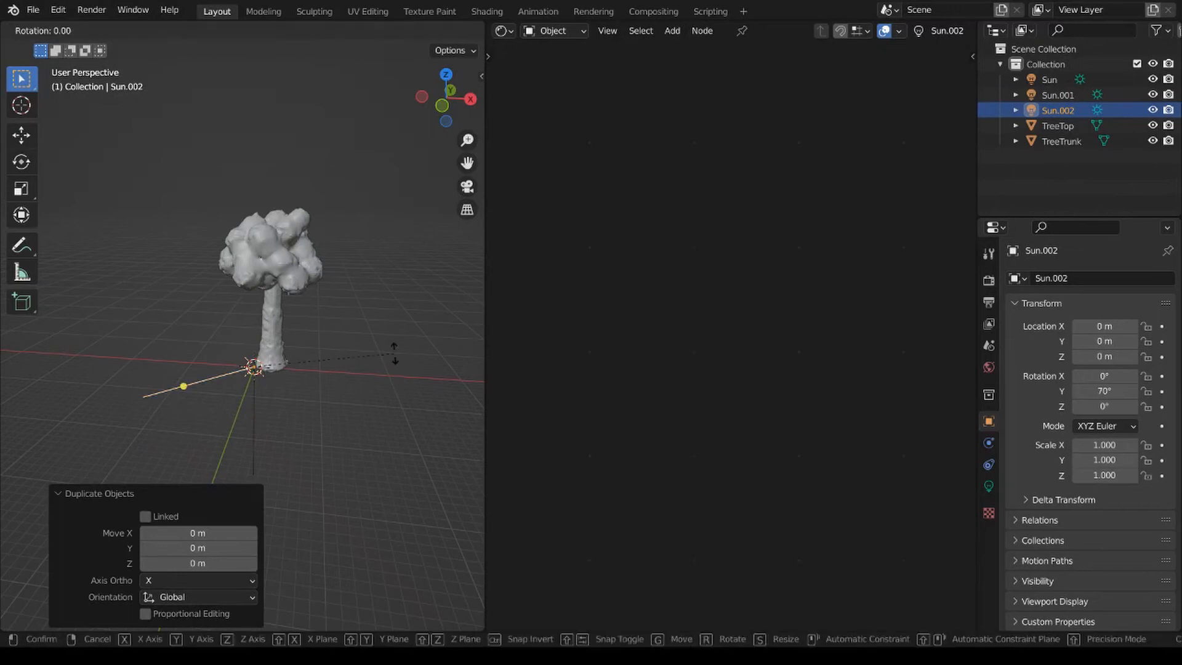
pyautogui.write('z180')
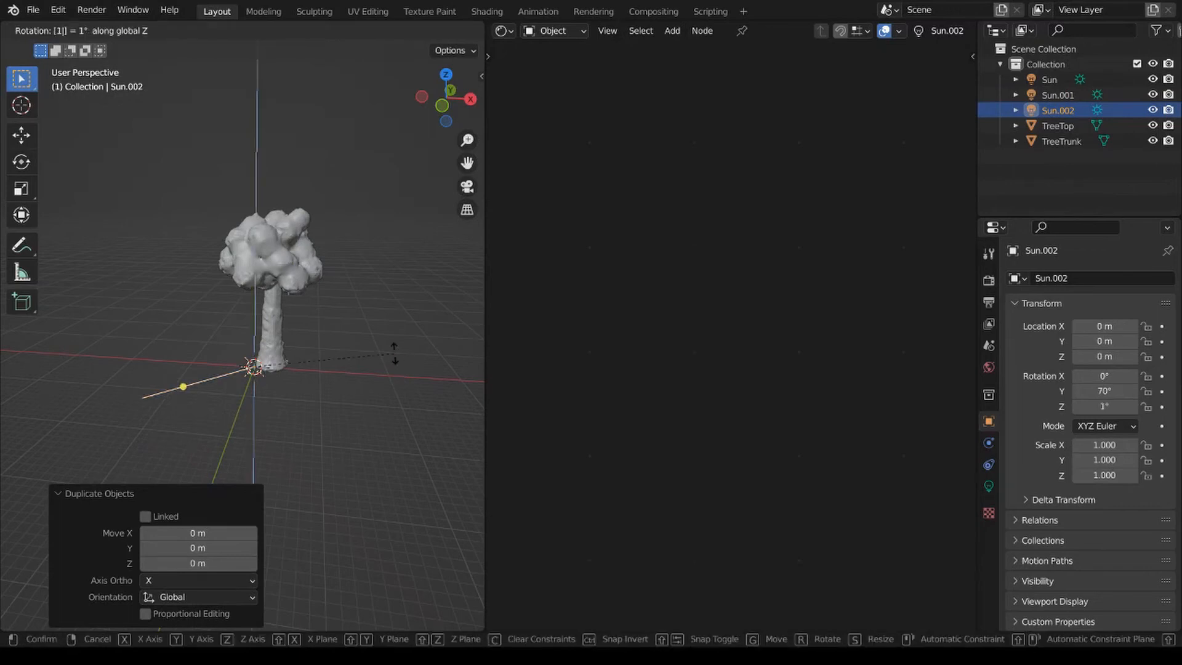
pyautogui.press('Return')
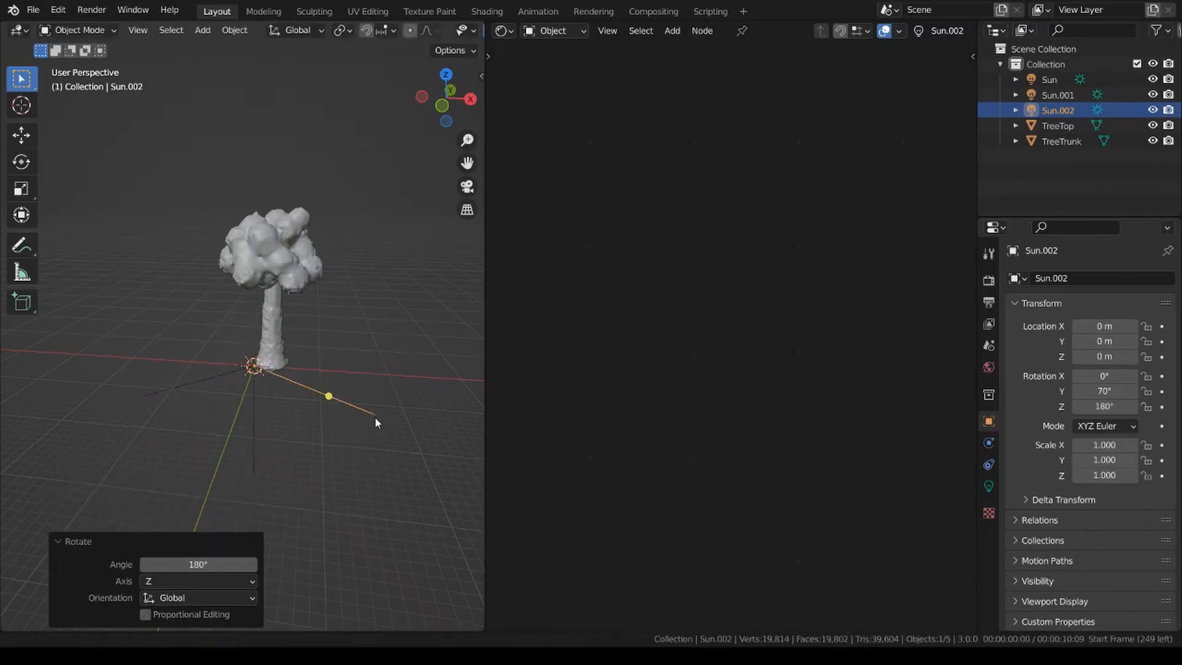
# Deselect the lights and show the tree in Rendered shading from the front orthographic view.
pyautogui.moveTo(375, 418); pyautogui.dragTo(253, 374, button='middle')
pyautogui.click(303, 417)
pyautogui.scroll(2, 314, 421)
pyautogui.moveTo(316, 421)
pyautogui.mouseDown(button='middle')
pyautogui.moveTo(138, 379)
pyautogui.moveTo(326, 379)
pyautogui.moveTo(300, 395)
pyautogui.moveTo(331, 393)
pyautogui.mouseUp(button='middle')
pyautogui.press('z')
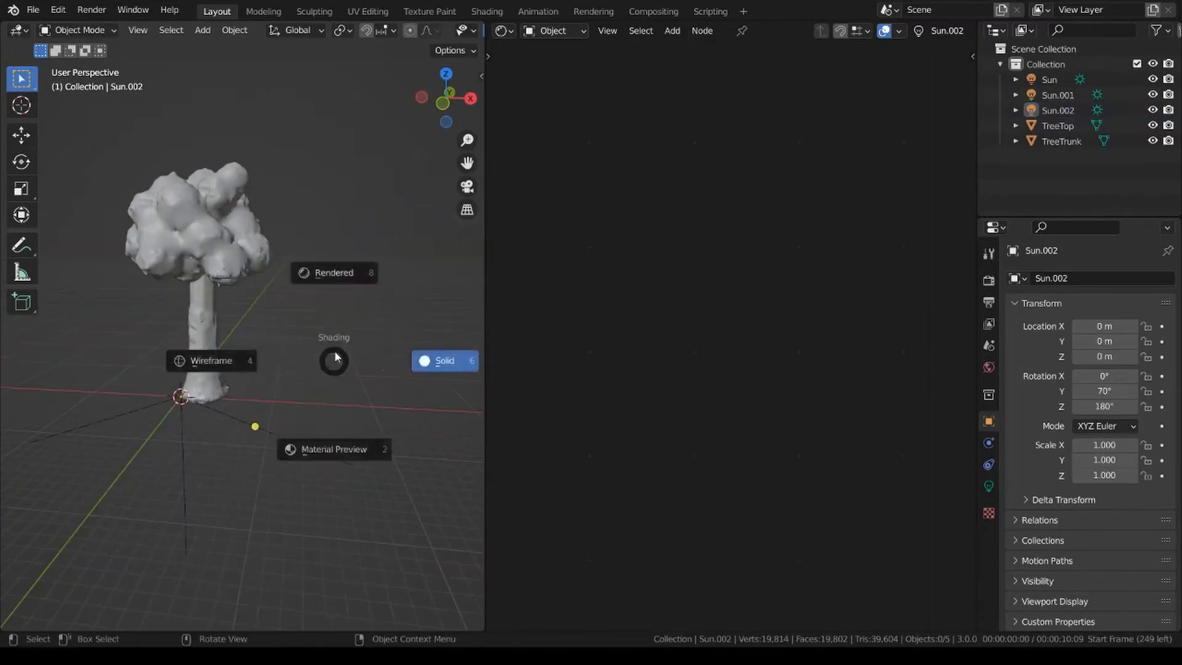
pyautogui.click(319, 274)
pyautogui.moveTo(309, 295)
pyautogui.keyDown('shift'); pyautogui.mouseDown(button='middle')
pyautogui.moveTo(349, 317)
pyautogui.moveTo(322, 338)
pyautogui.moveTo(171, 335)
pyautogui.moveTo(342, 345)
pyautogui.moveTo(366, 330)
pyautogui.mouseUp(button='middle'); pyautogui.keyUp('shift')
pyautogui.press('KP_1')
pyautogui.press('KP_1')
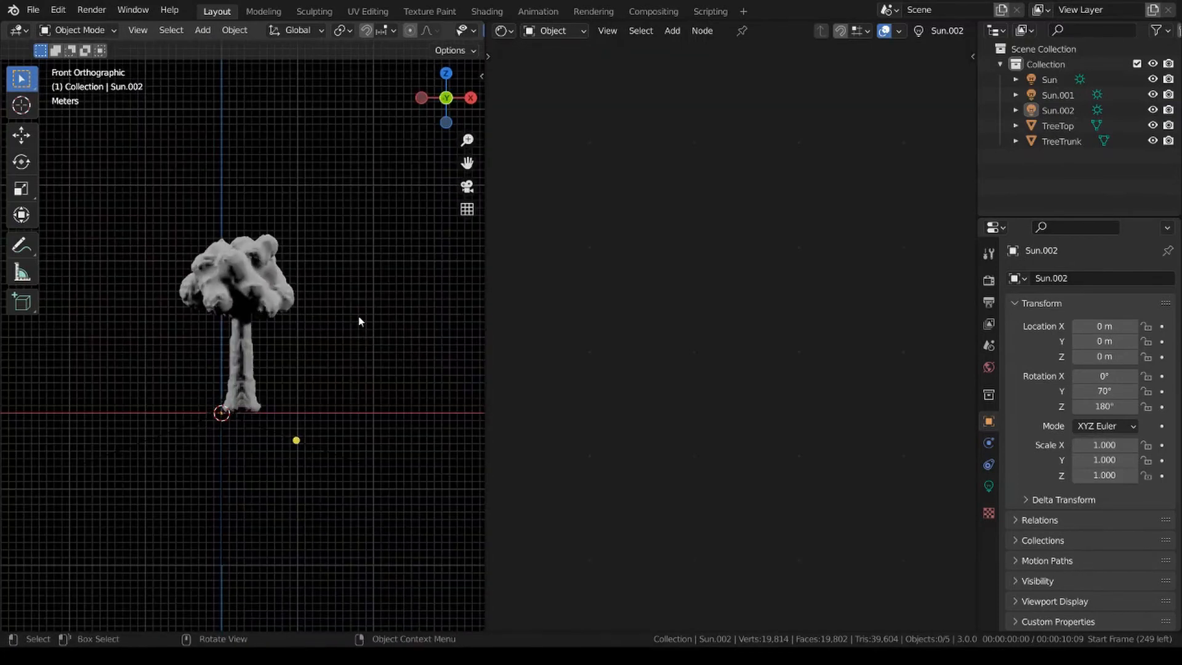
pyautogui.scroll(2, 359, 319)
pyautogui.scroll(2, 353, 308)
pyautogui.scroll(3, 318, 406)
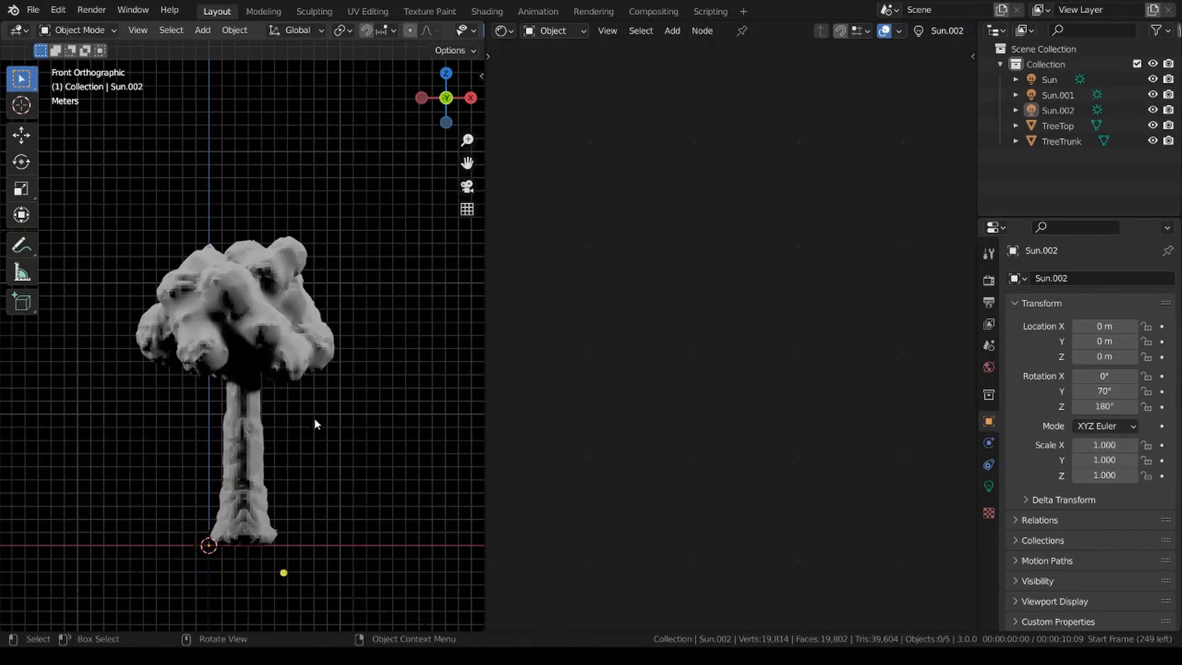
pyautogui.keyDown('shift'); pyautogui.moveTo(322, 367); pyautogui.dragTo(320, 349, button='middle'); pyautogui.keyUp('shift')
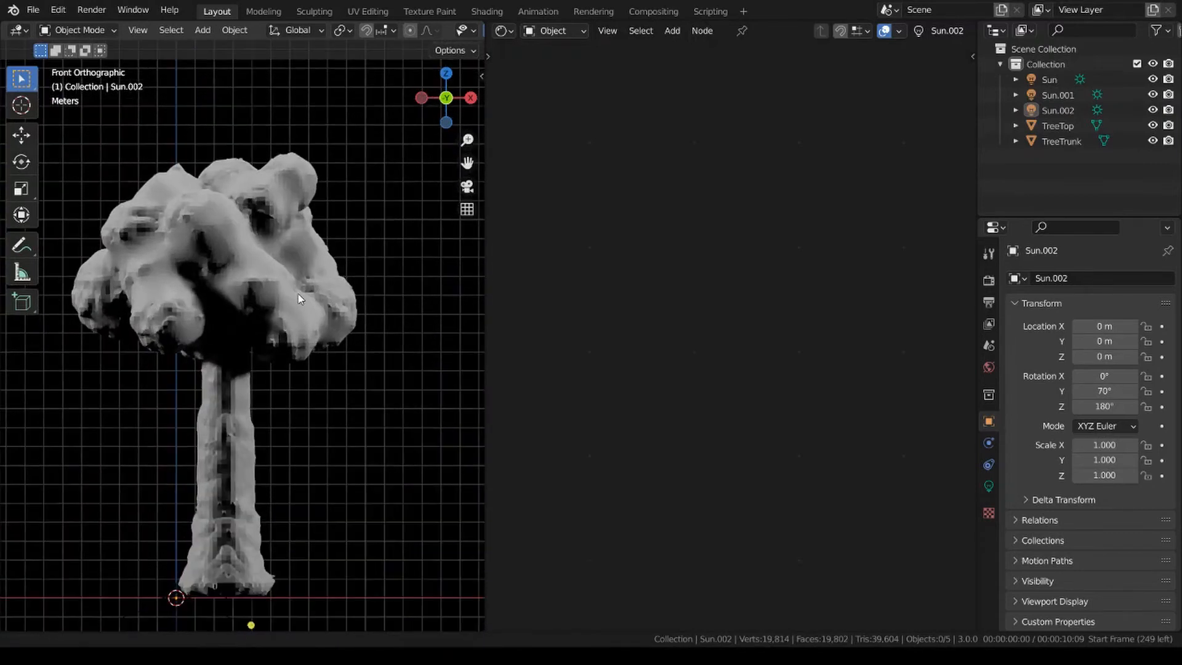
# Rename the unrotated sun light as 90.
pyautogui.click(269, 269)
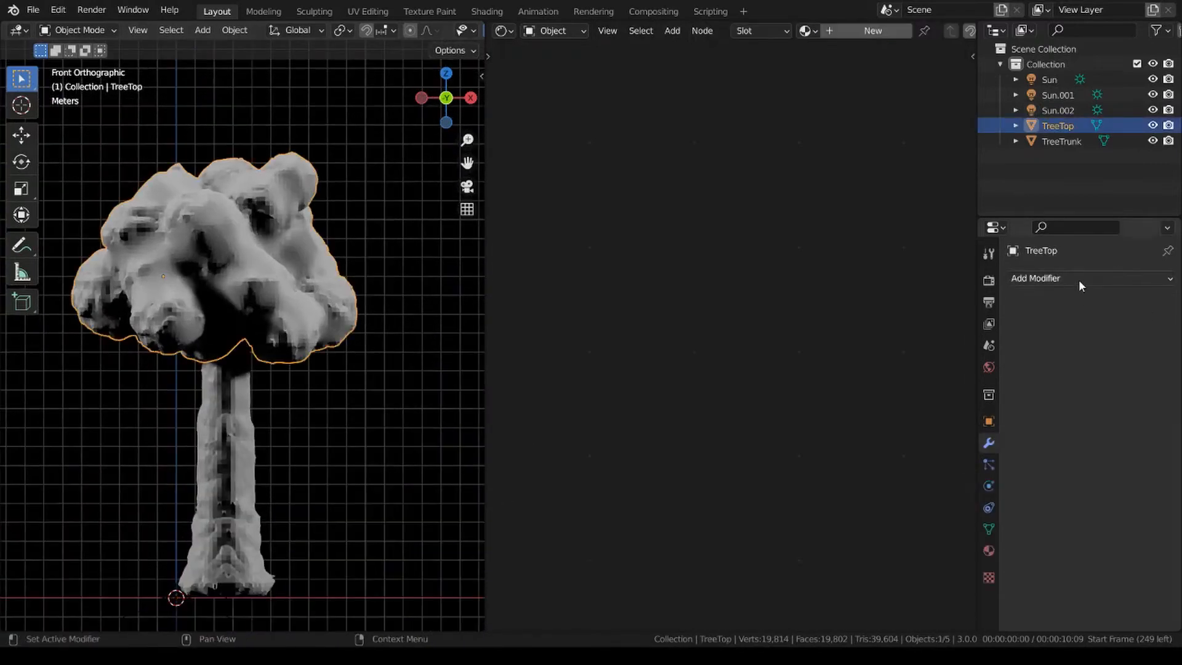
pyautogui.click(1054, 79)
pyautogui.doubleClick(1055, 79)
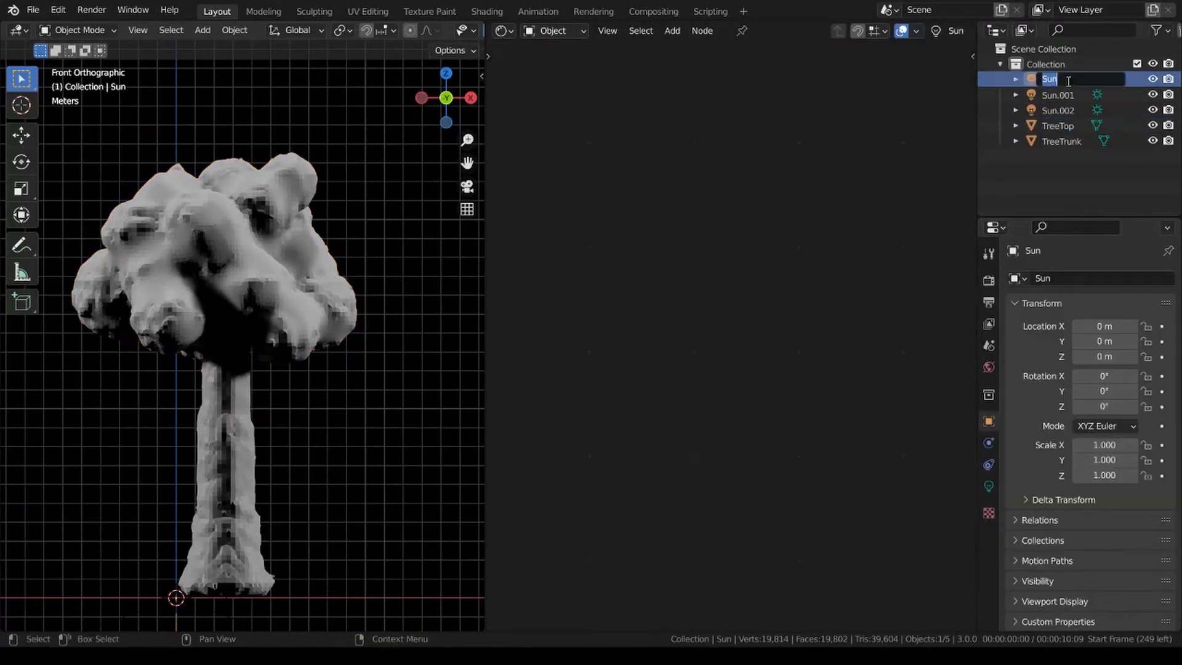
pyautogui.write('90')
pyautogui.press('Return')
# Check the rotation of the first duplicated sun light and rename it as 70.
pyautogui.click(1059, 95)
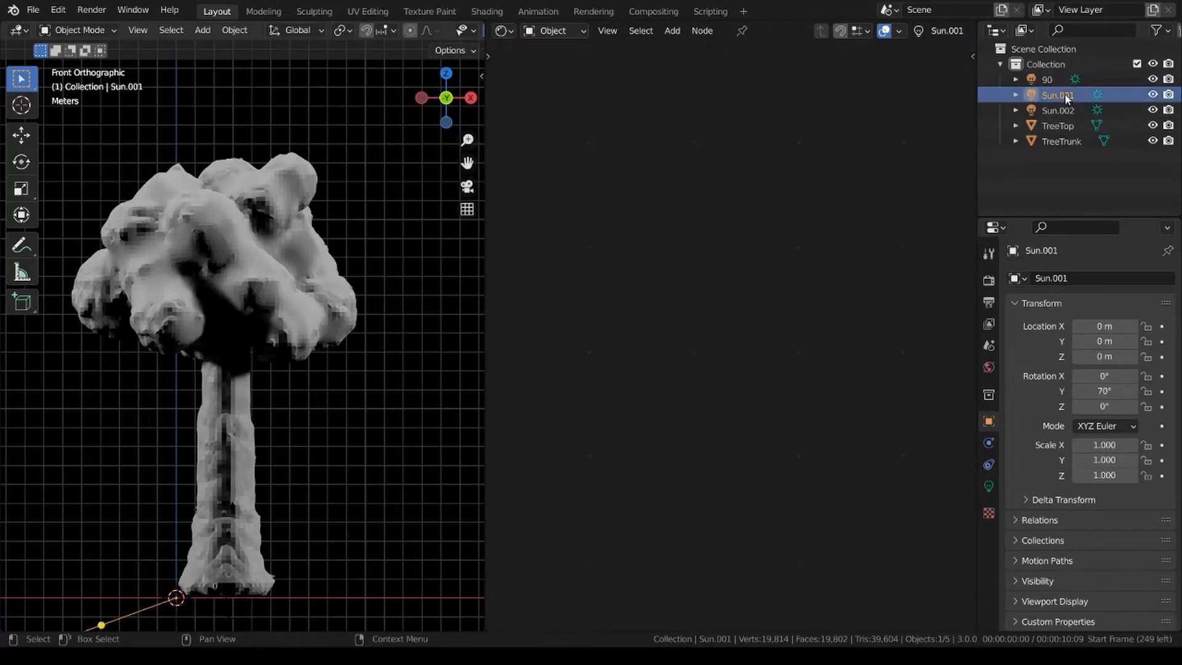
pyautogui.doubleClick(1059, 95)
pyautogui.press('Escape')
pyautogui.press('n')
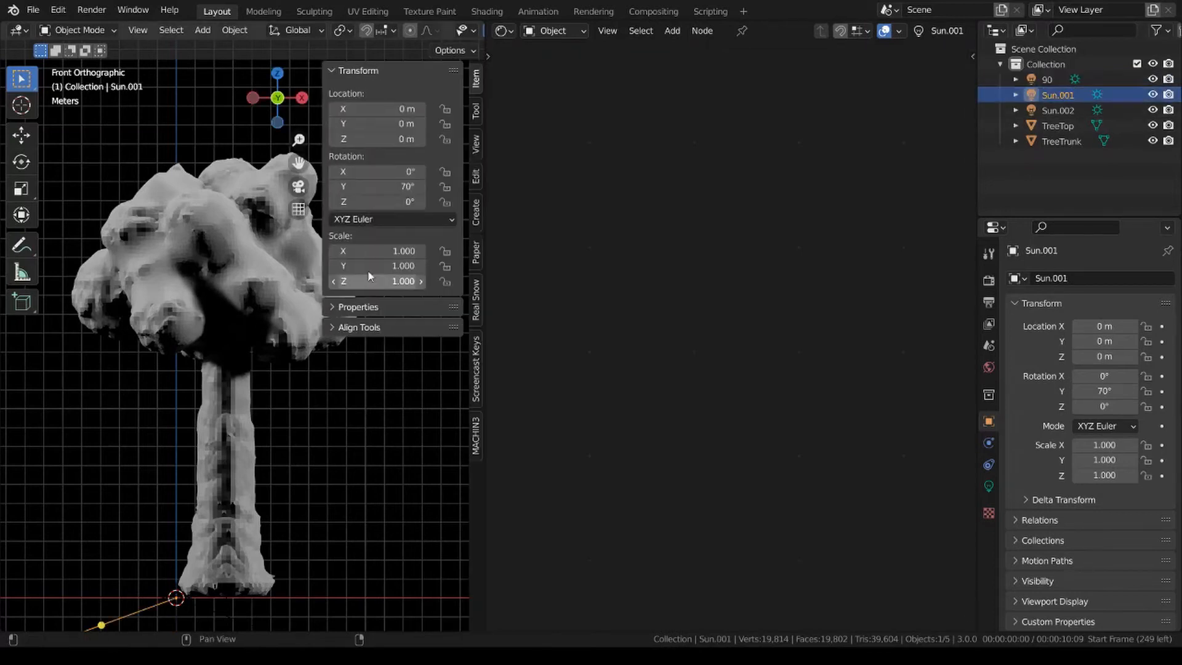
pyautogui.press('n')
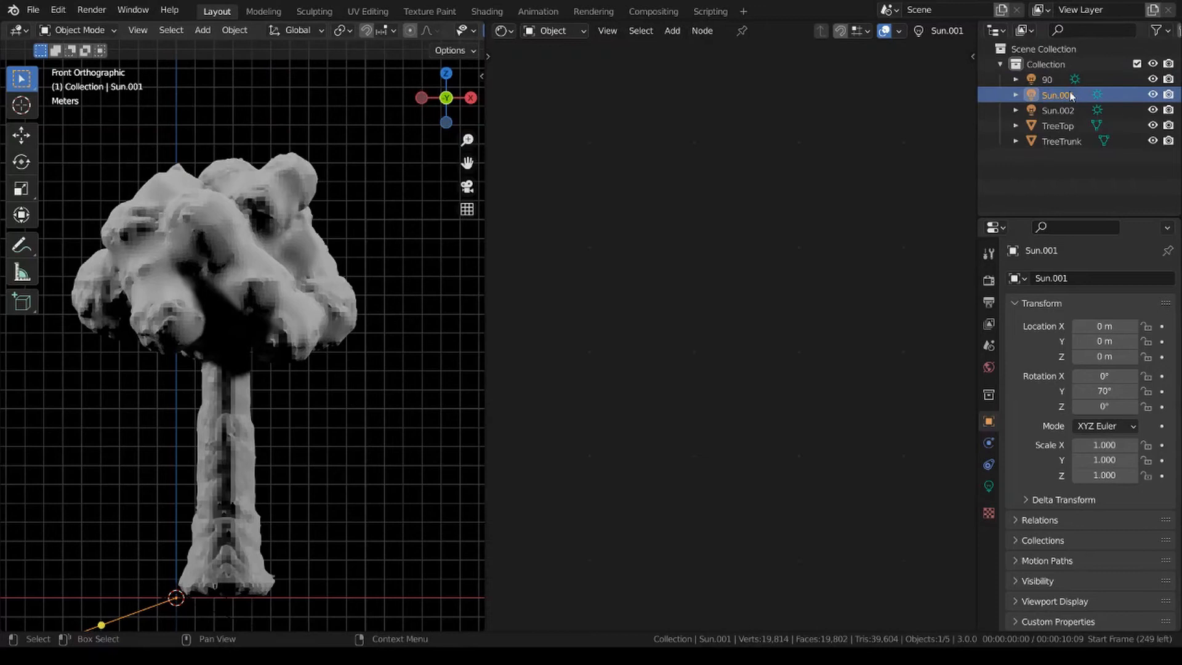
pyautogui.doubleClick(1069, 93)
pyautogui.write('70')
pyautogui.press('Return')
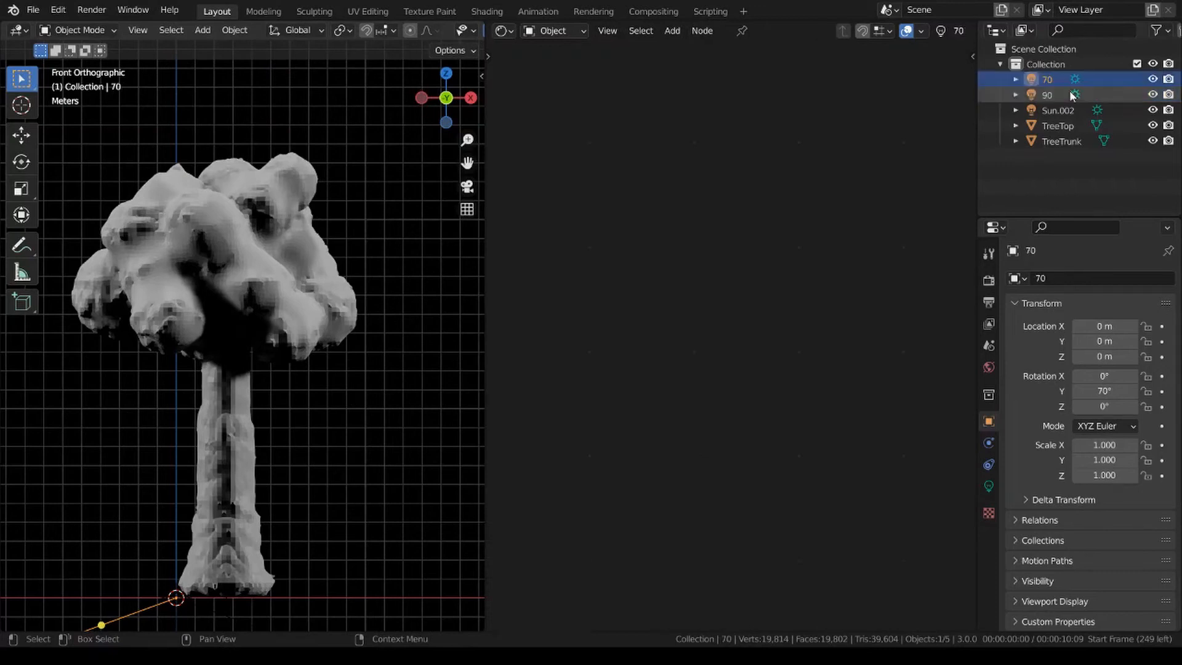
# Rename the sun light turned 180° about Z as -70.
pyautogui.doubleClick(1068, 115)
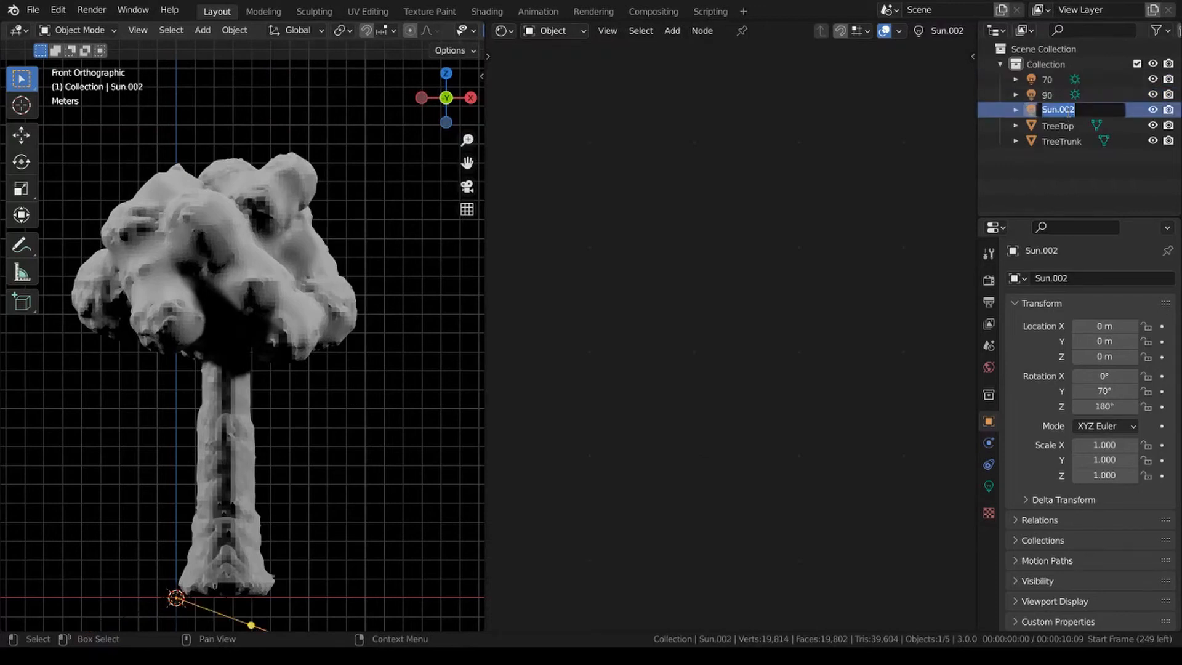
pyautogui.press('BackSpace')
pyautogui.press('Return')
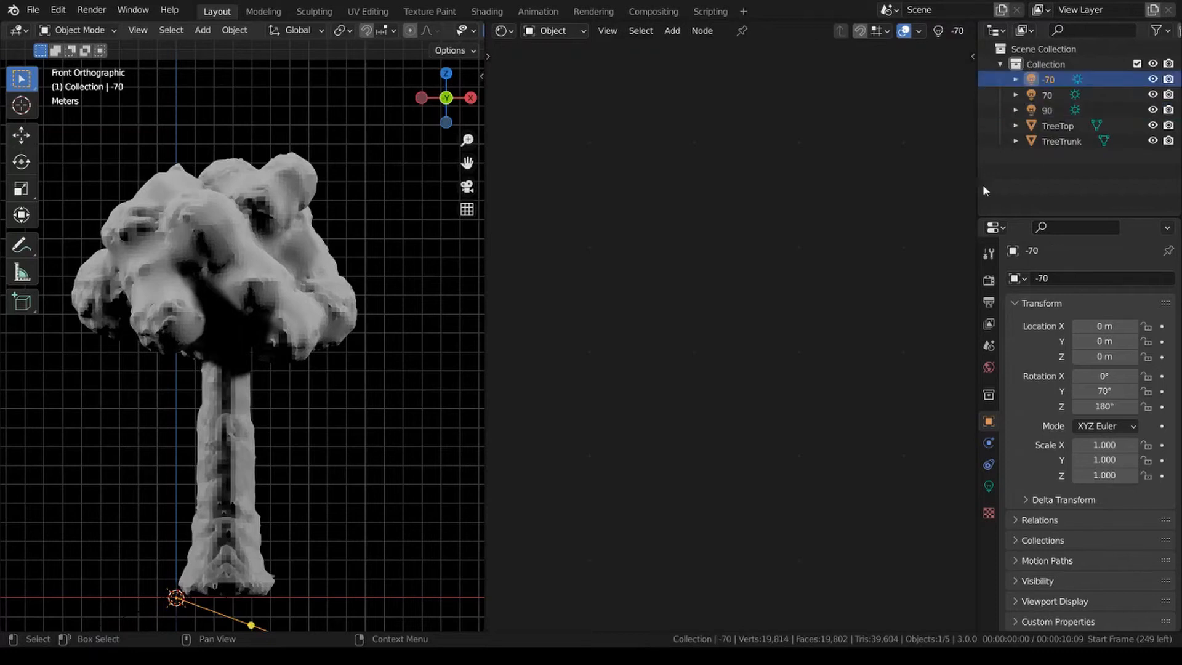
# Check the -70 light's transform values and examine the lighting on the tree from an angle and from the front.
pyautogui.scroll(-2, 394, 408)
pyautogui.press('n')
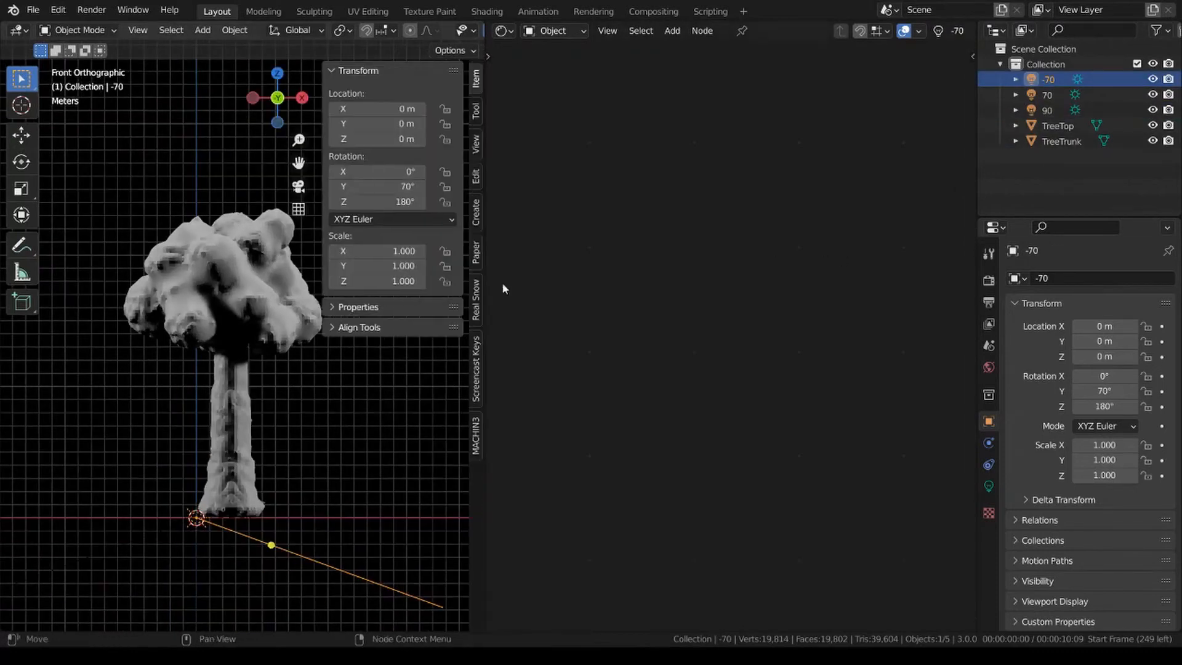
pyautogui.press('n')
pyautogui.click(379, 371)
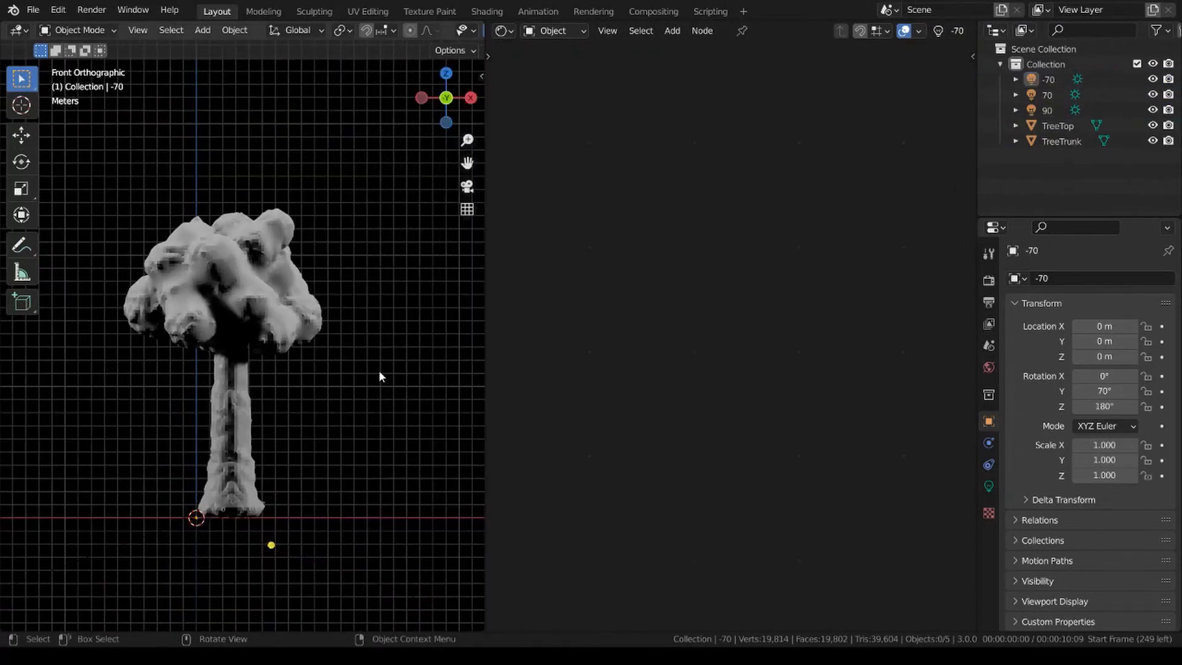
pyautogui.click(198, 521)
pyautogui.click(368, 398)
pyautogui.moveTo(368, 398); pyautogui.dragTo(361, 490, button='middle')
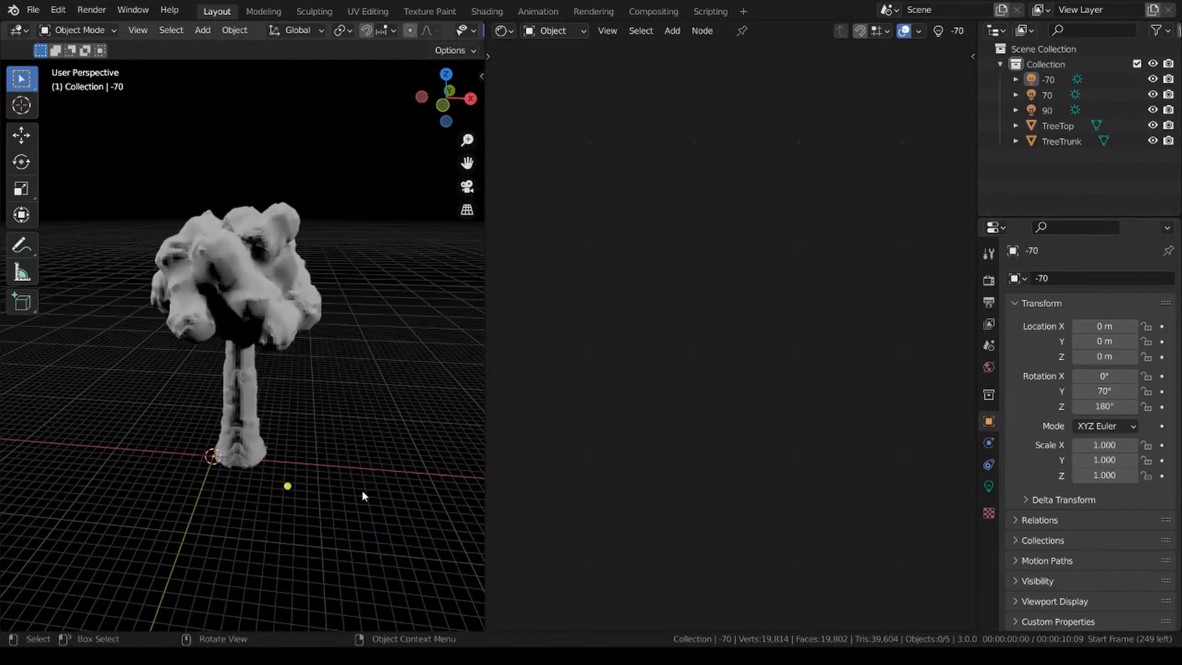
pyautogui.press('KP_1')
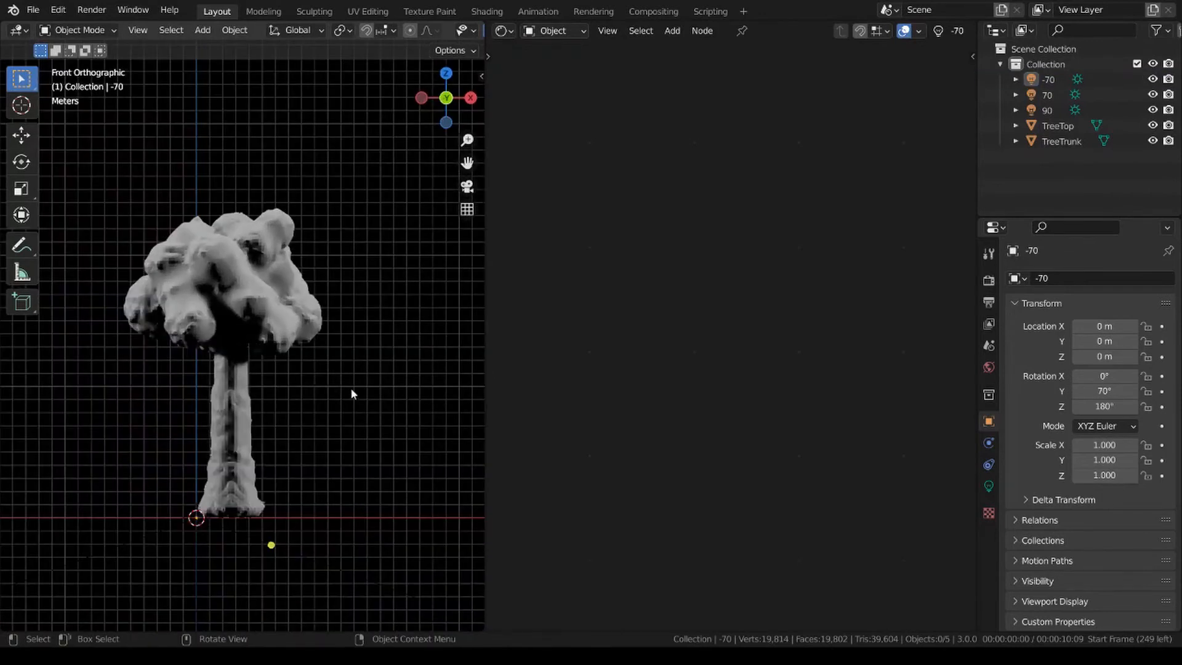
# Create a new material for the TreeTop object.
pyautogui.click(1074, 126)
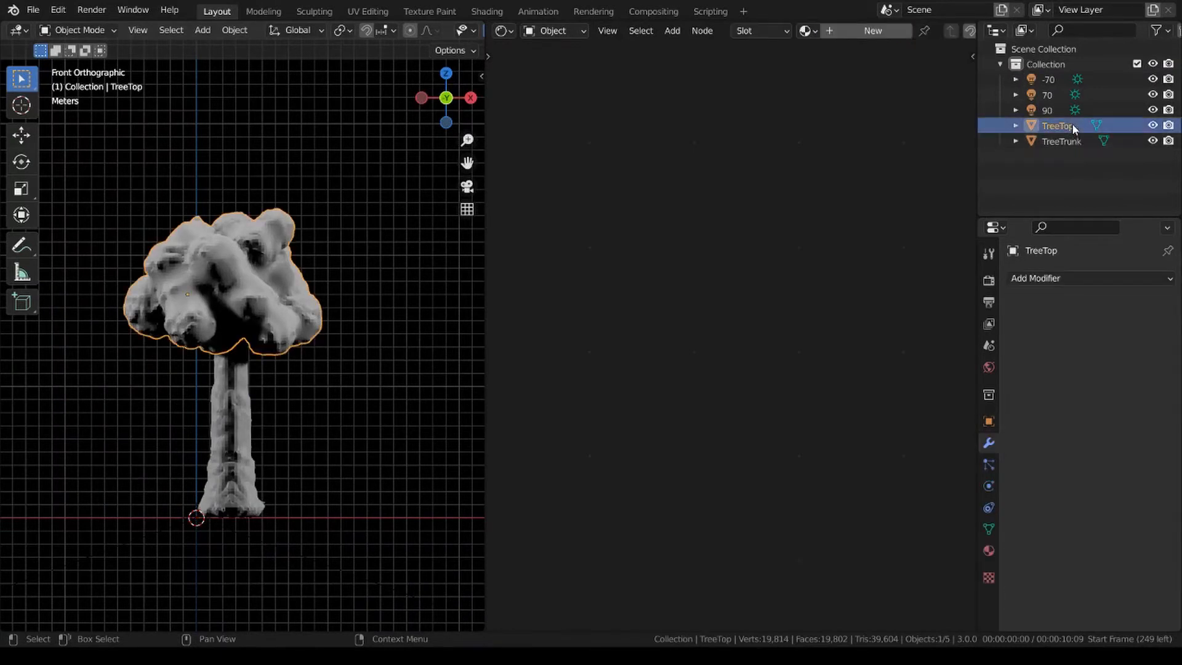
pyautogui.click(989, 550)
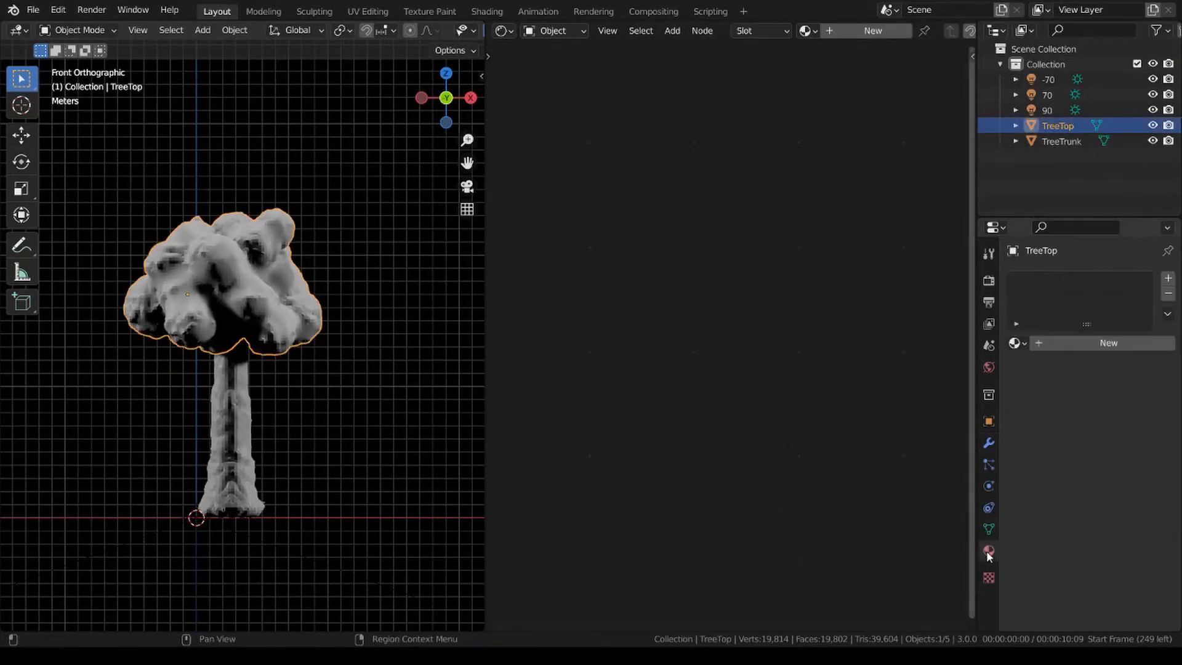
pyautogui.click(1107, 343)
# Spread the Principled BSDF and Material Output nodes apart to make room between them.
pyautogui.scroll(4, 818, 377)
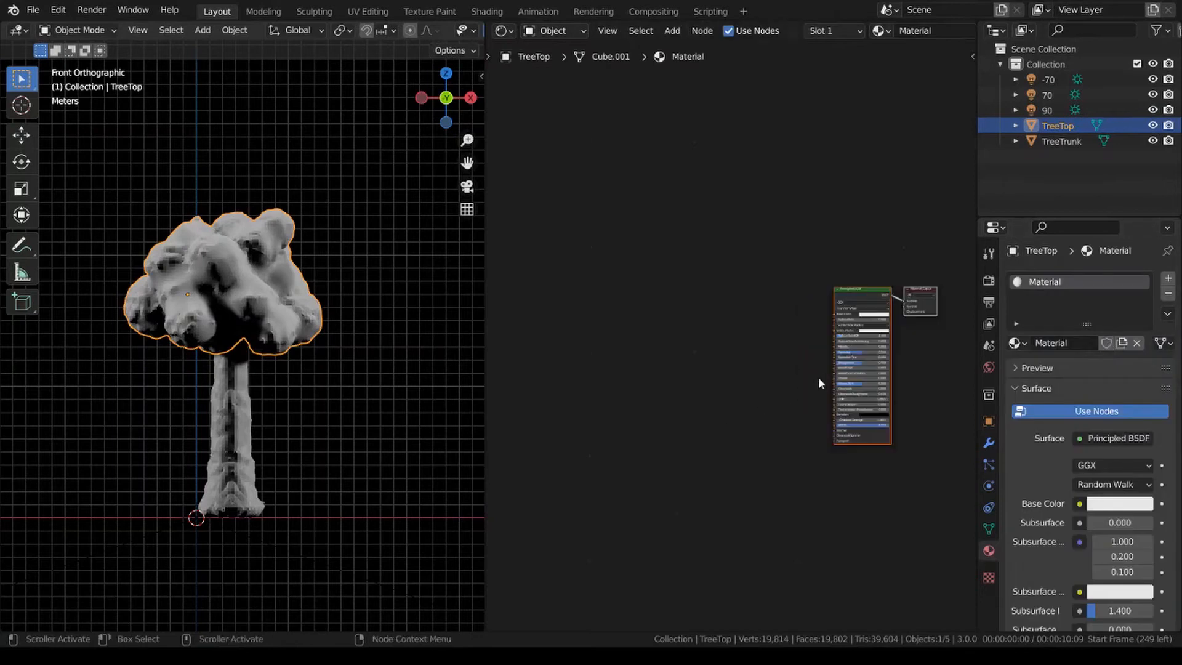
pyautogui.moveTo(844, 365); pyautogui.dragTo(755, 369, button='middle')
pyautogui.scroll(6, 753, 368)
pyautogui.moveTo(816, 339); pyautogui.dragTo(716, 354, button='middle')
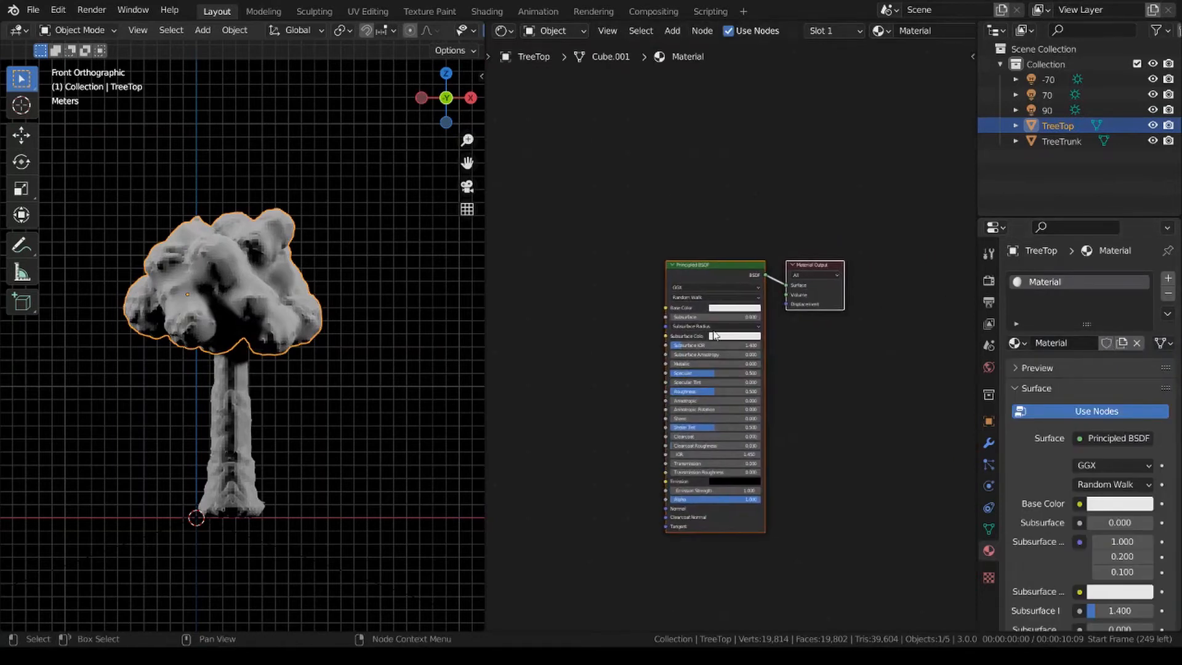
pyautogui.moveTo(703, 265); pyautogui.dragTo(508, 289)
pyautogui.click(660, 271)
pyautogui.moveTo(601, 268); pyautogui.dragTo(766, 272, button='middle')
pyautogui.scroll(-2, 764, 274)
pyautogui.moveTo(680, 292); pyautogui.dragTo(542, 293)
# Insert a Shader to RGB node between the Principled BSDF and the Material Output.
pyautogui.hotkey('shift', 'a')
pyautogui.click(733, 228)
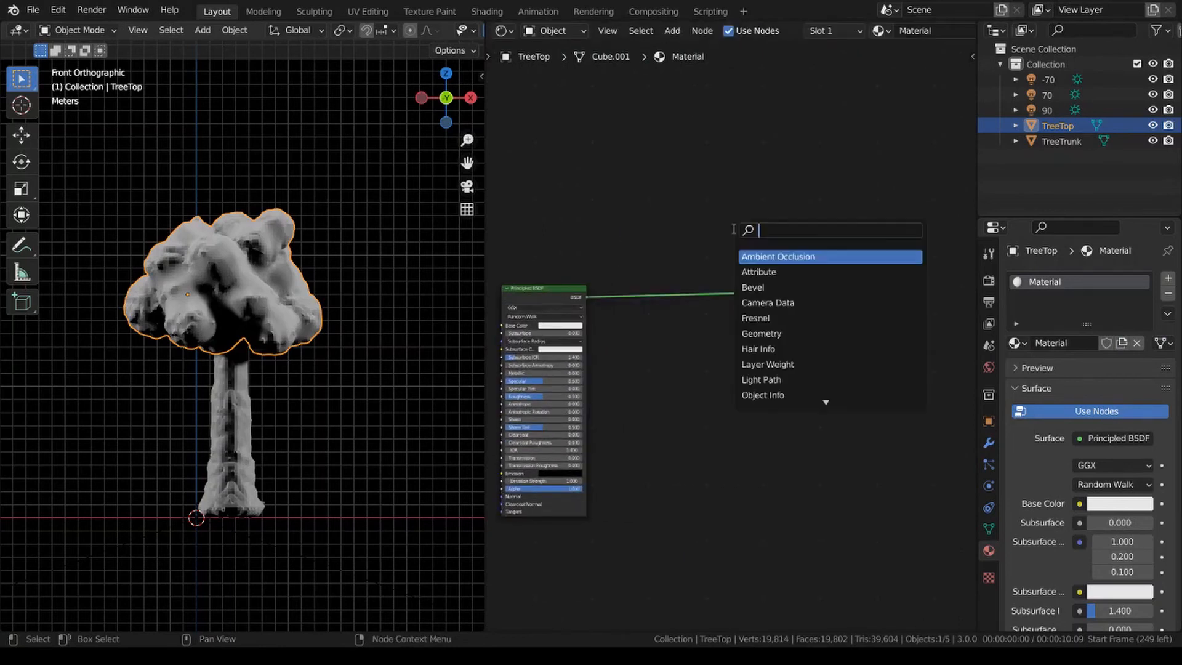
pyautogui.write('shader')
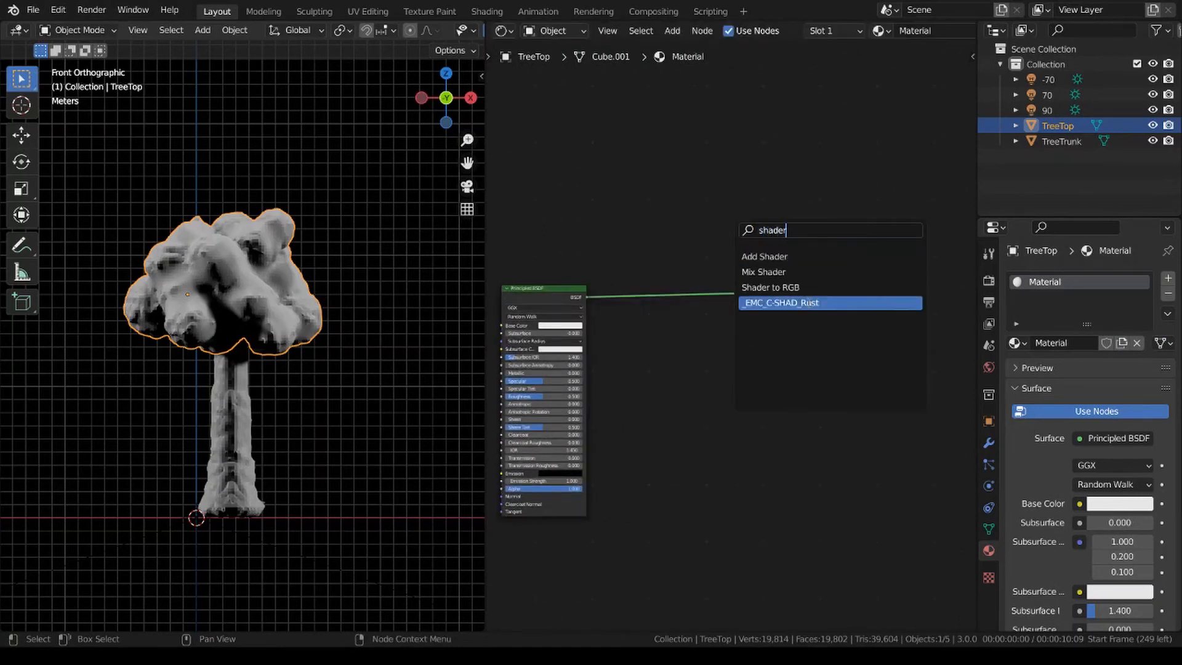
pyautogui.press('Return')
pyautogui.click(700, 333)
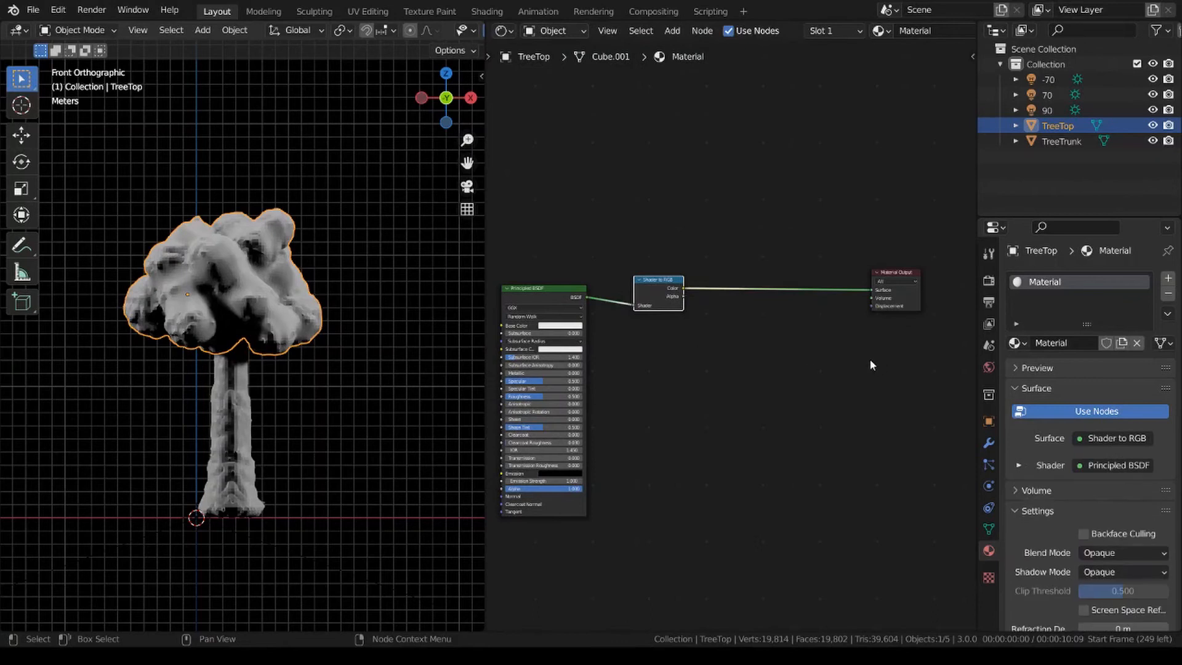
# Insert a ColorRamp node between the Shader to RGB and Material Output nodes.
pyautogui.hotkey('shift', 'a')
pyautogui.click(800, 251)
pyautogui.write('color')
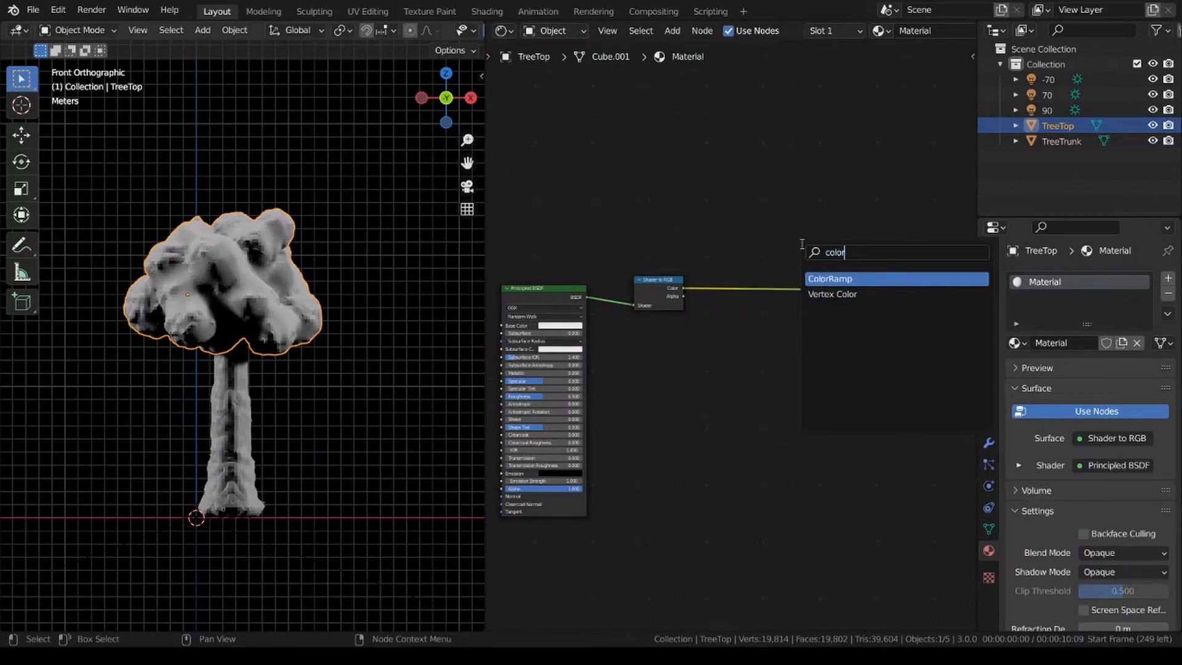
pyautogui.press('Return')
pyautogui.click(821, 379)
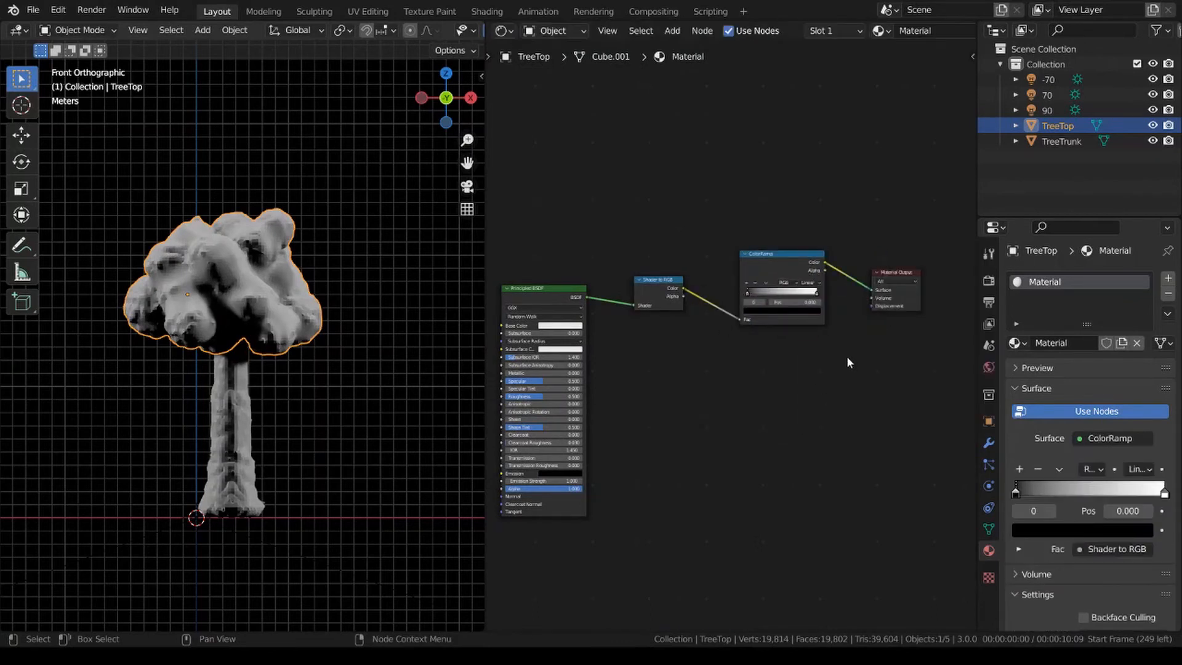
# Set the ColorRamp's interpolation to Constant.
pyautogui.scroll(2, 847, 354)
pyautogui.scroll(2, 848, 356)
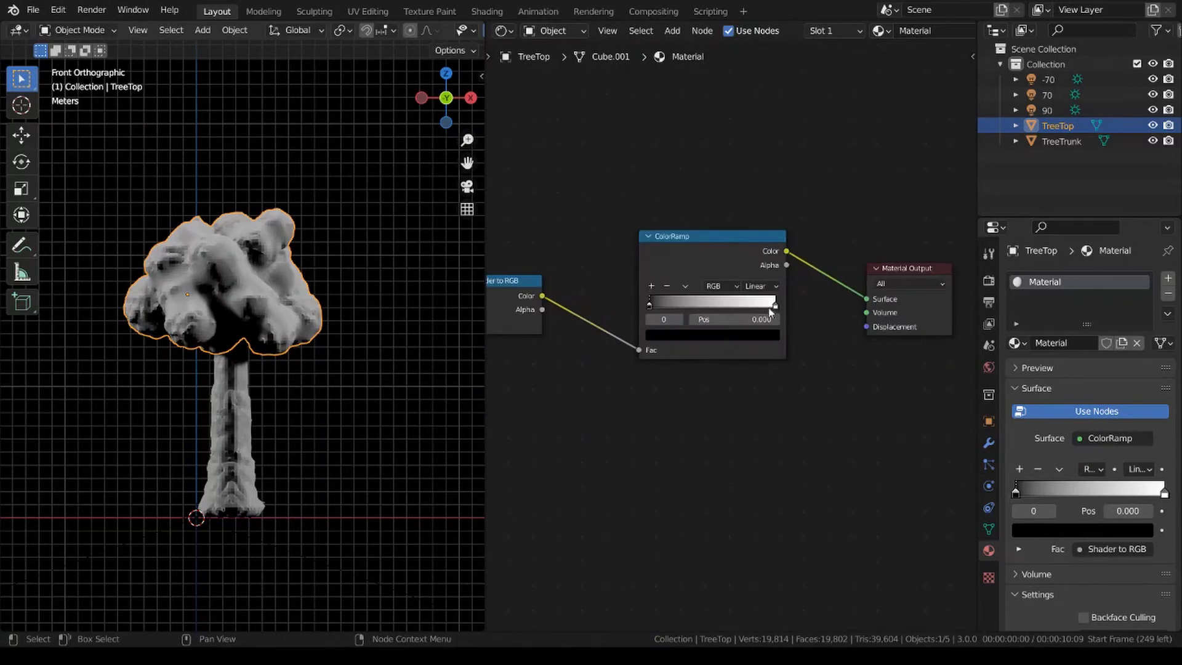
pyautogui.click(762, 286)
pyautogui.click(767, 355)
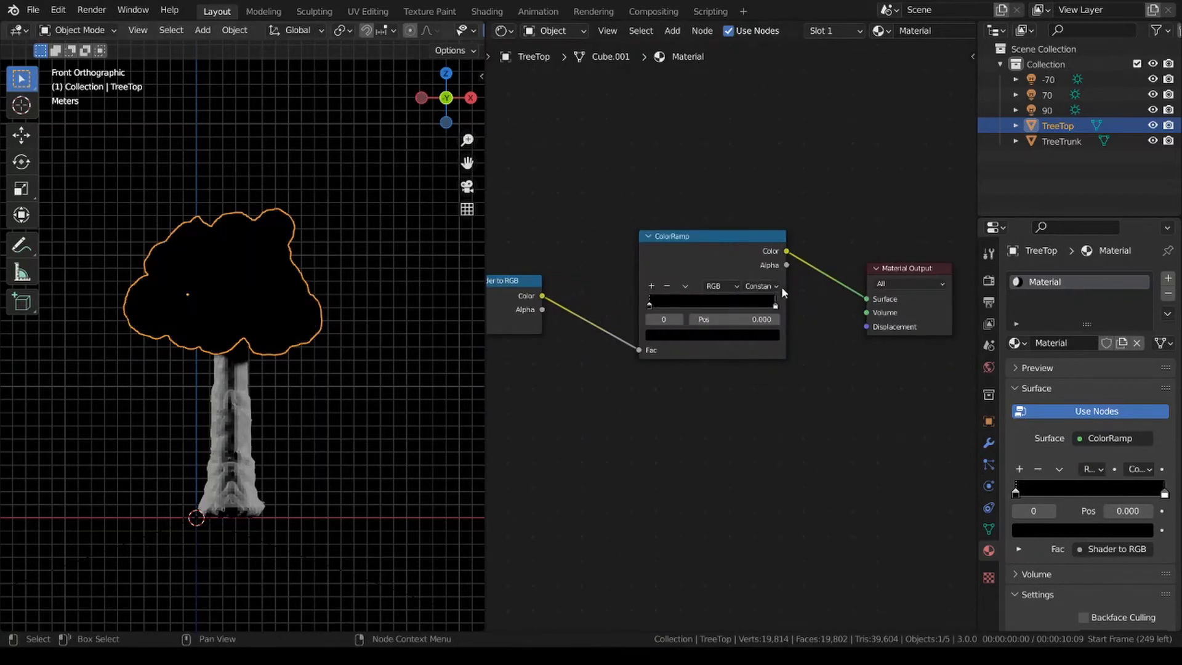
# Widen the ColorRamp node to about twice its width and move the Material Output node clear of it.
pyautogui.scroll(-2, 782, 286)
pyautogui.moveTo(767, 309); pyautogui.dragTo(959, 308)
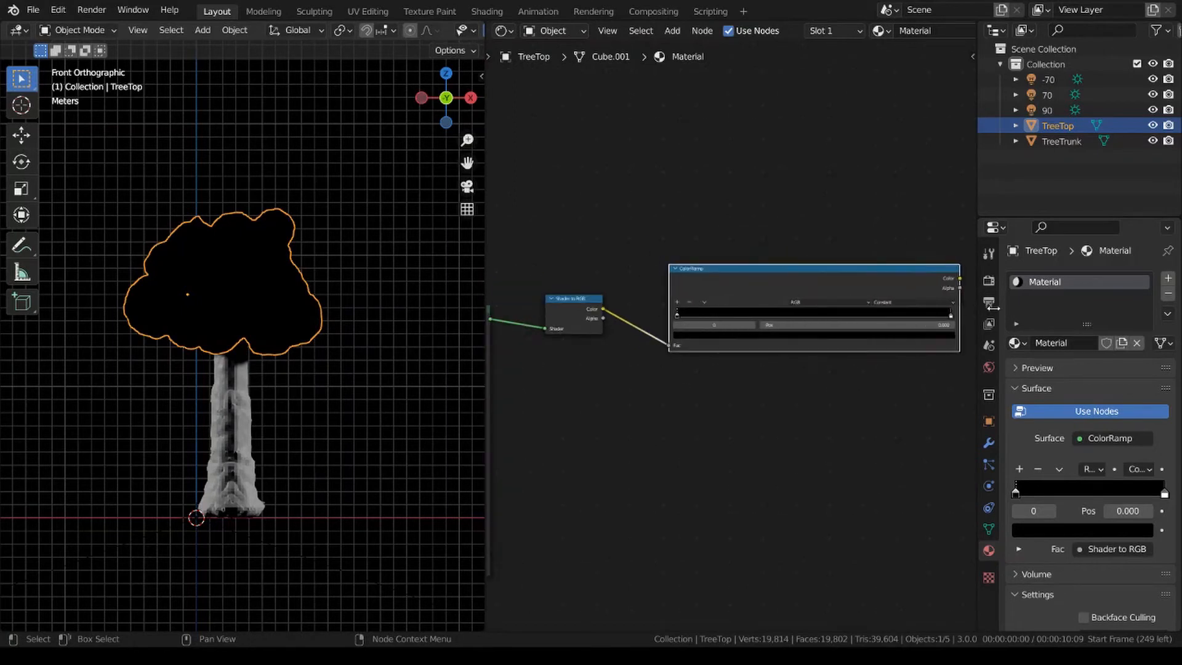
pyautogui.moveTo(861, 413); pyautogui.dragTo(736, 399)
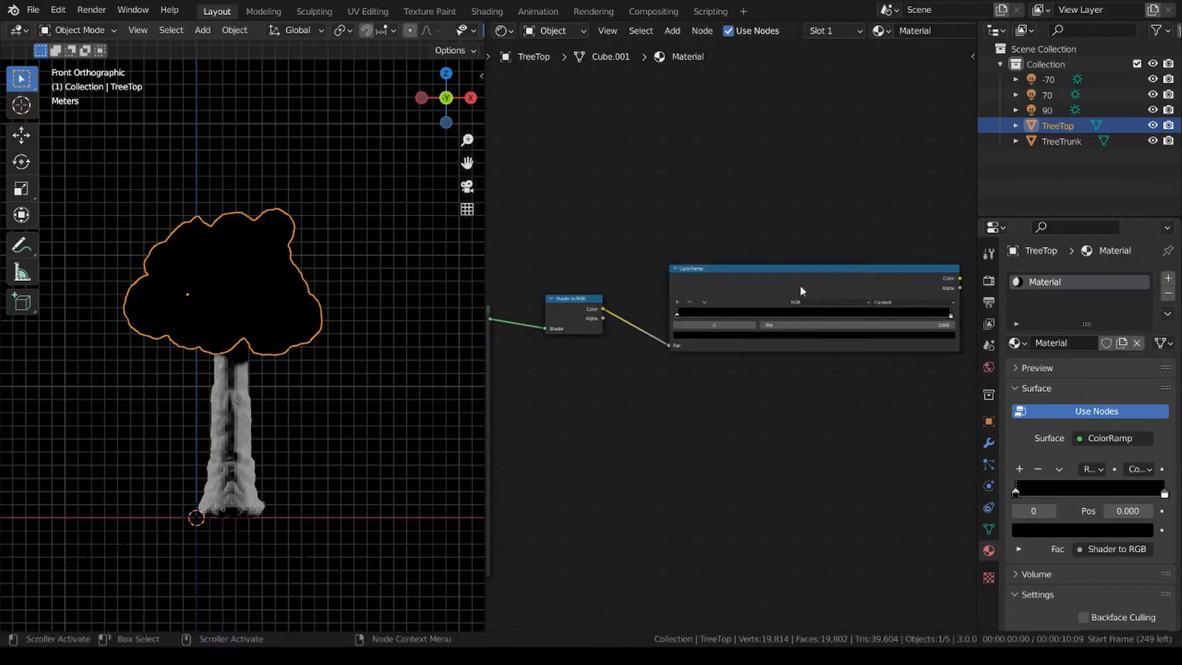
pyautogui.moveTo(800, 280); pyautogui.dragTo(729, 166)
pyautogui.moveTo(855, 290); pyautogui.dragTo(967, 295)
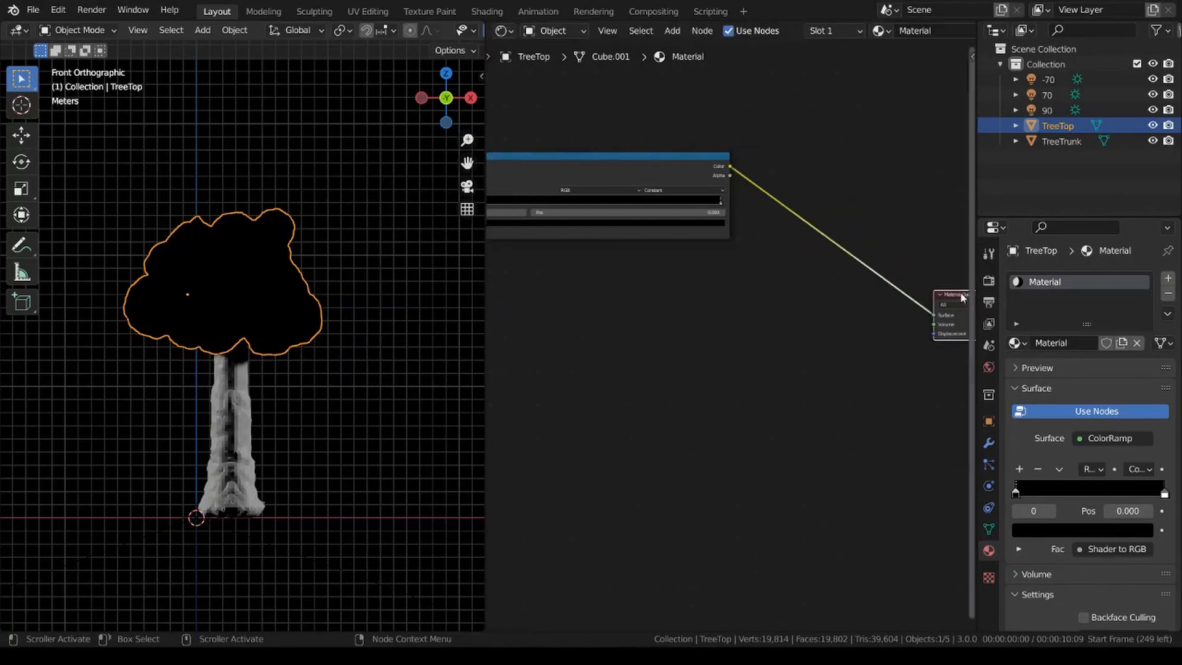
pyautogui.moveTo(625, 158); pyautogui.dragTo(686, 257)
pyautogui.moveTo(620, 326); pyautogui.dragTo(790, 342, button='middle')
pyautogui.scroll(1, 863, 458)
pyautogui.click(823, 421)
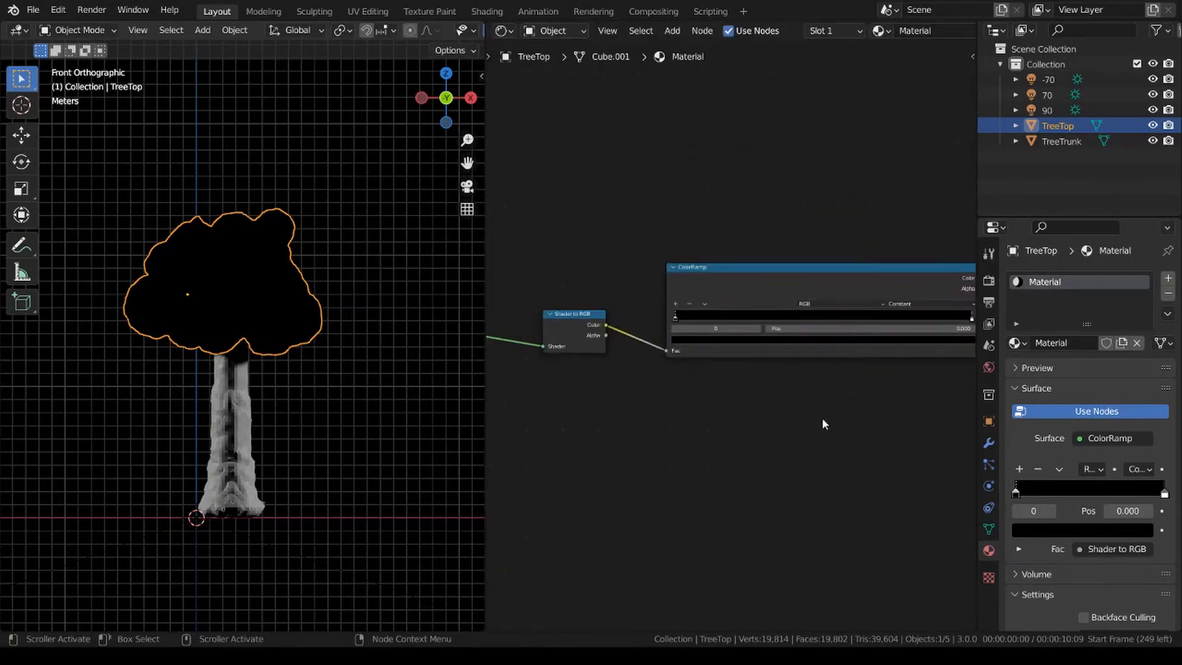
# Move the ColorRamp's white stop to position 0.820 and add a third stop between the black and white ones.
pyautogui.scroll(2, 690, 411)
pyautogui.scroll(2, 789, 407)
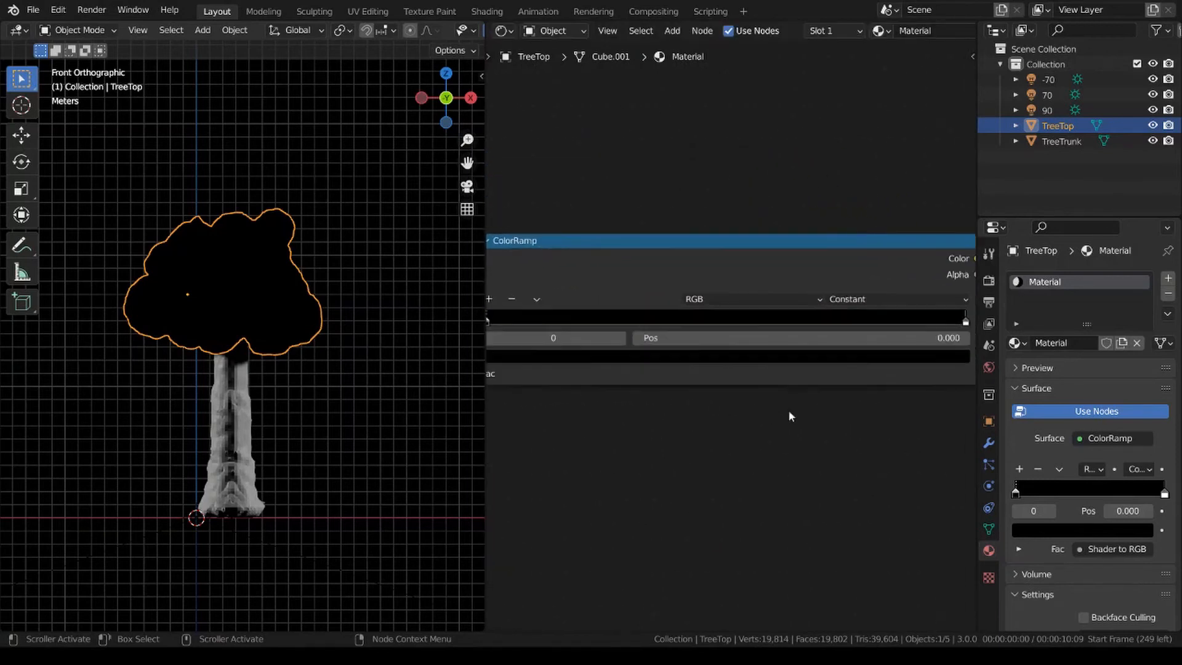
pyautogui.moveTo(966, 321); pyautogui.dragTo(879, 326)
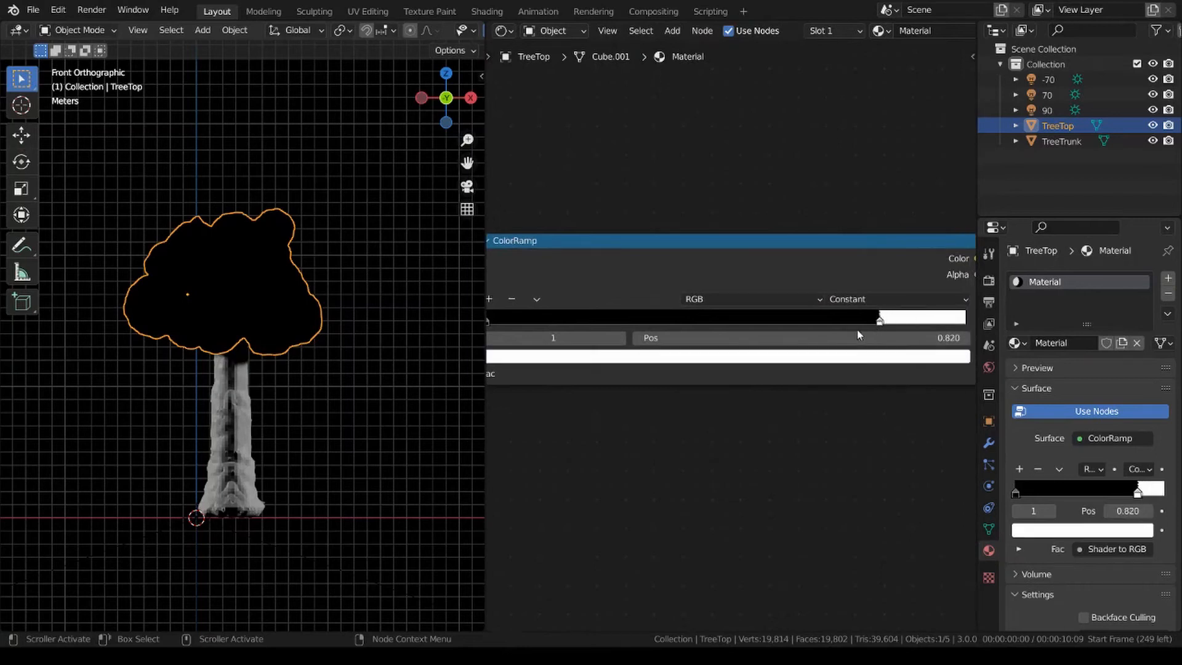
pyautogui.moveTo(610, 363); pyautogui.dragTo(669, 373, button='middle')
pyautogui.click(547, 309)
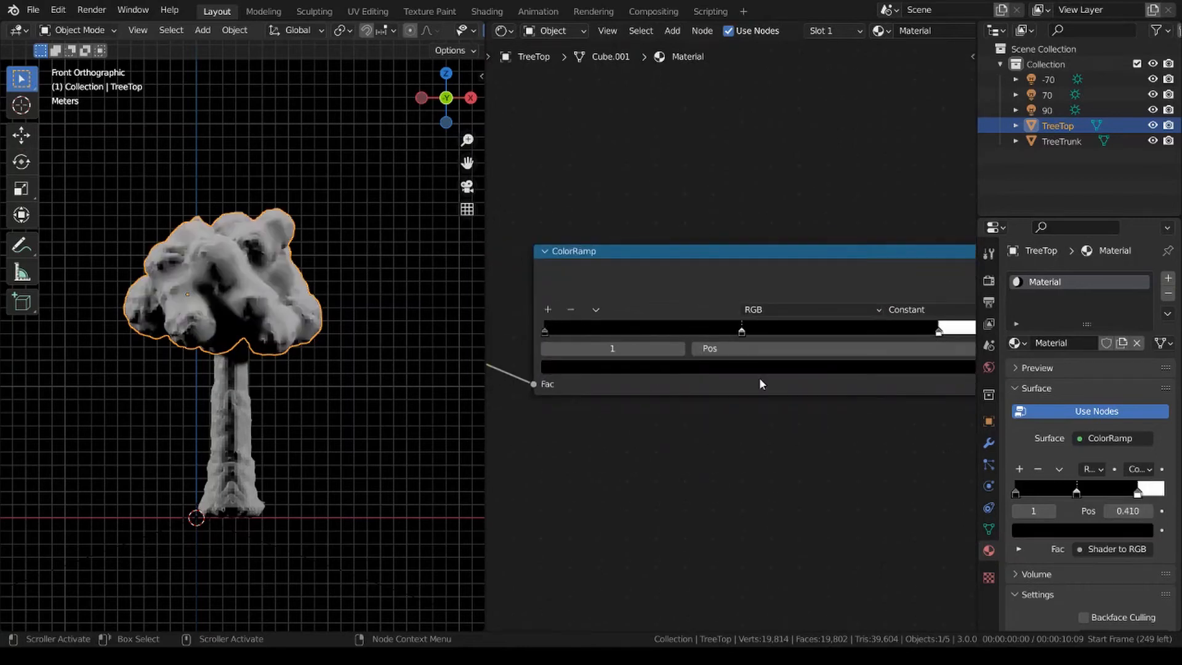
# Colour the ColorRamp's middle stop light grey and its first stop dark grey.
pyautogui.click(772, 369)
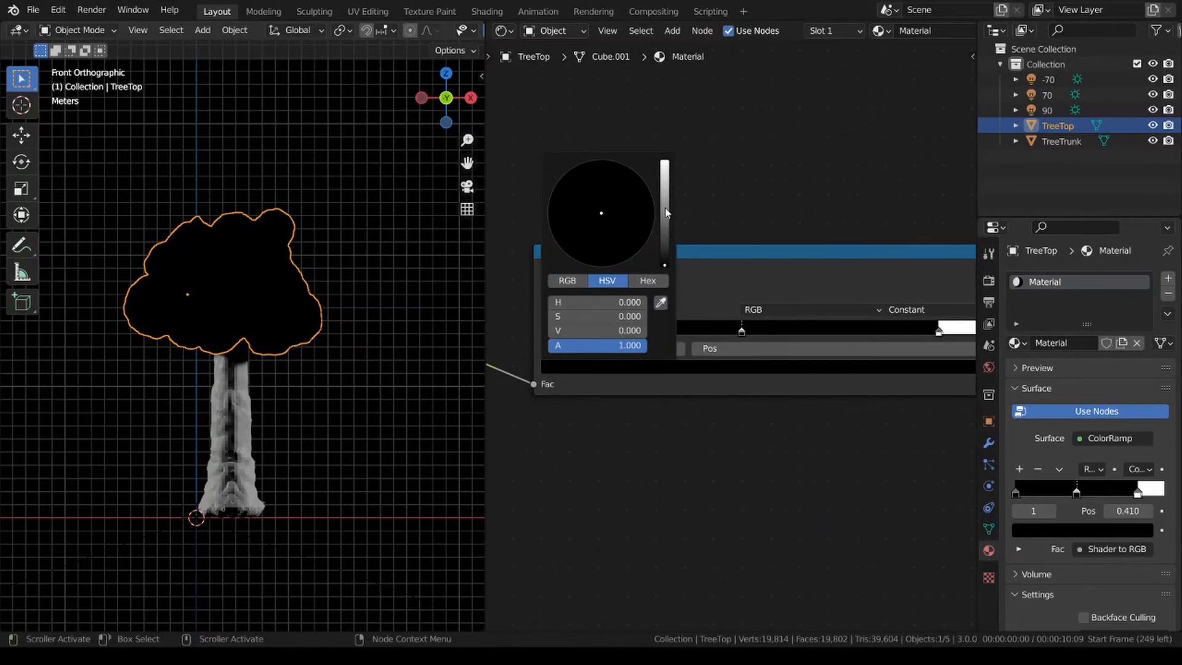
pyautogui.moveTo(665, 207); pyautogui.dragTo(663, 205)
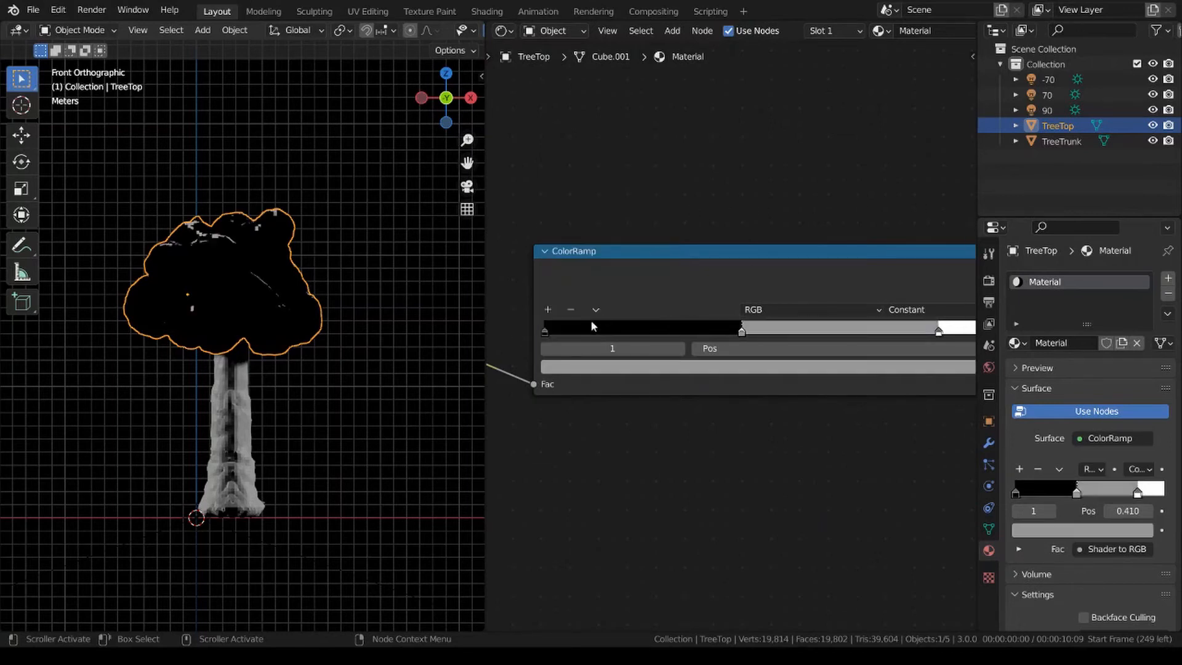
pyautogui.click(544, 331)
pyautogui.click(714, 367)
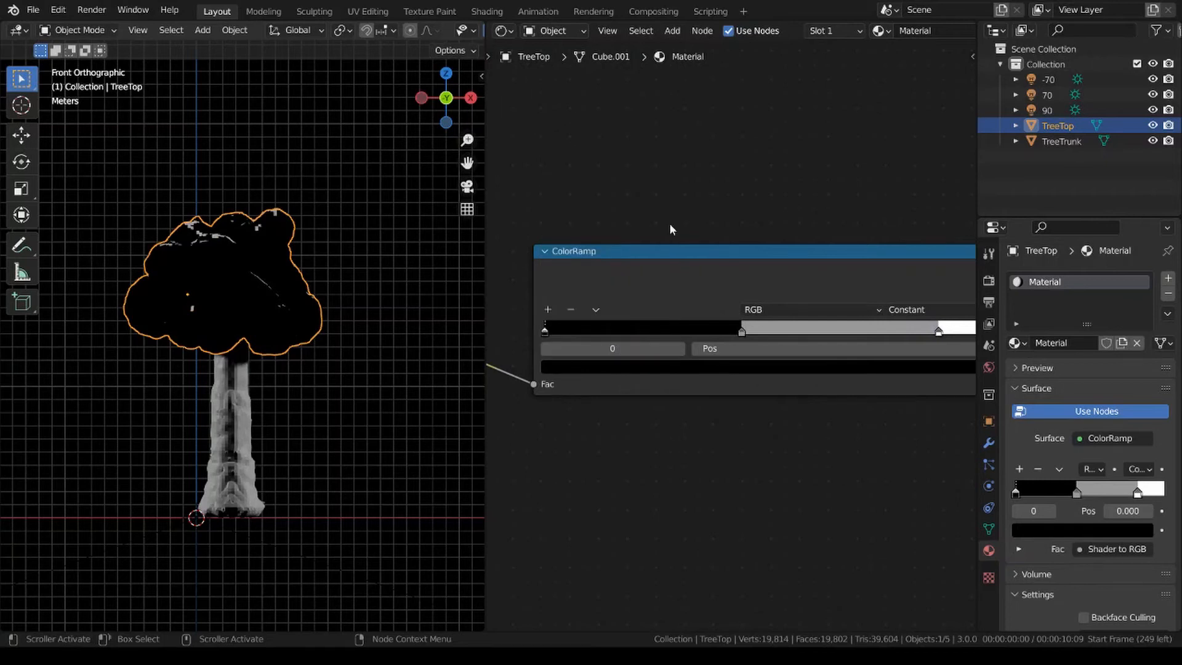
pyautogui.click(713, 369)
pyautogui.moveTo(666, 236); pyautogui.dragTo(666, 244)
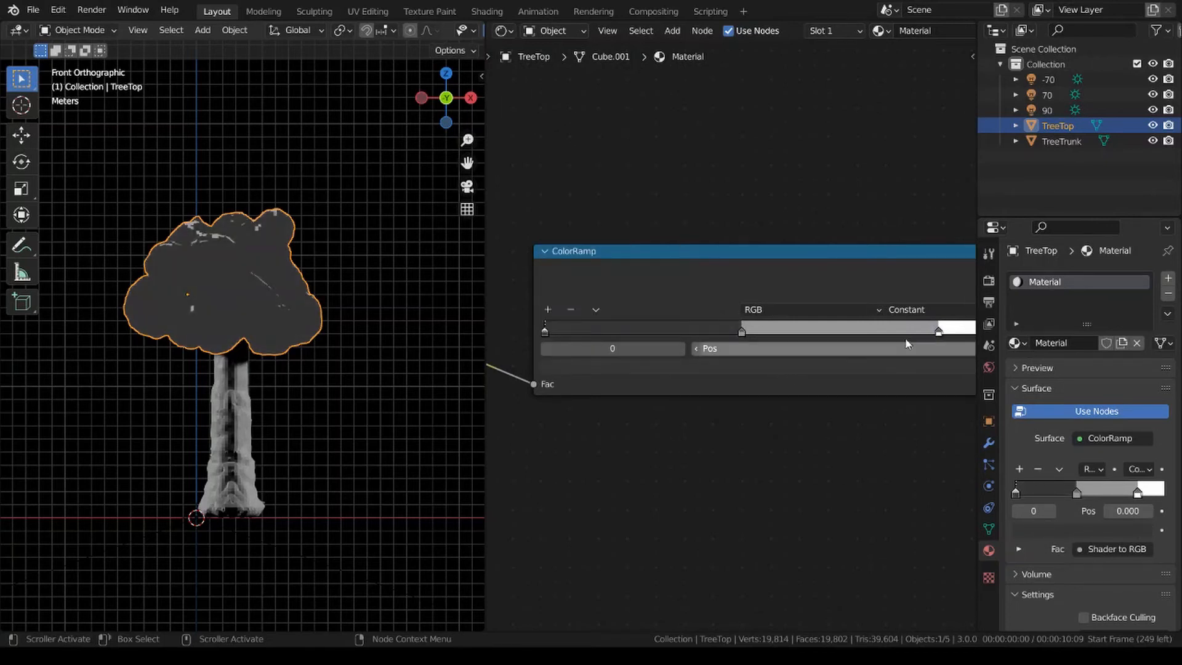
# Move the ColorRamp's white stop to about 0.4 and its light grey stop to 0.060.
pyautogui.moveTo(941, 332); pyautogui.dragTo(572, 333)
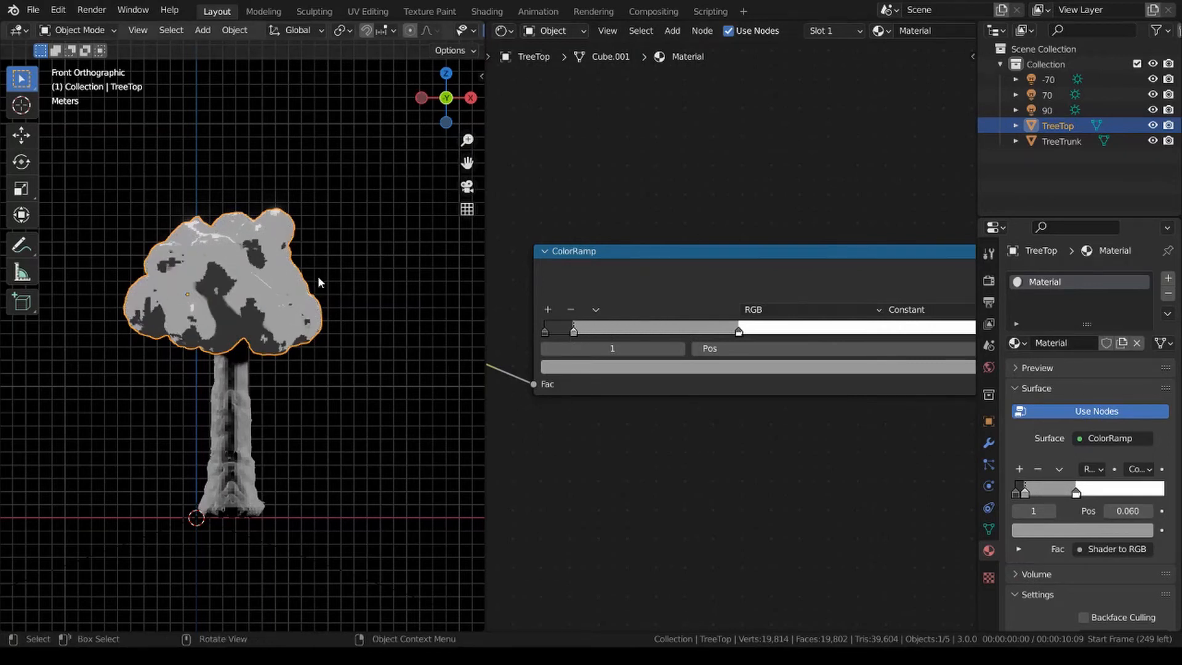
pyautogui.scroll(-6, 716, 427)
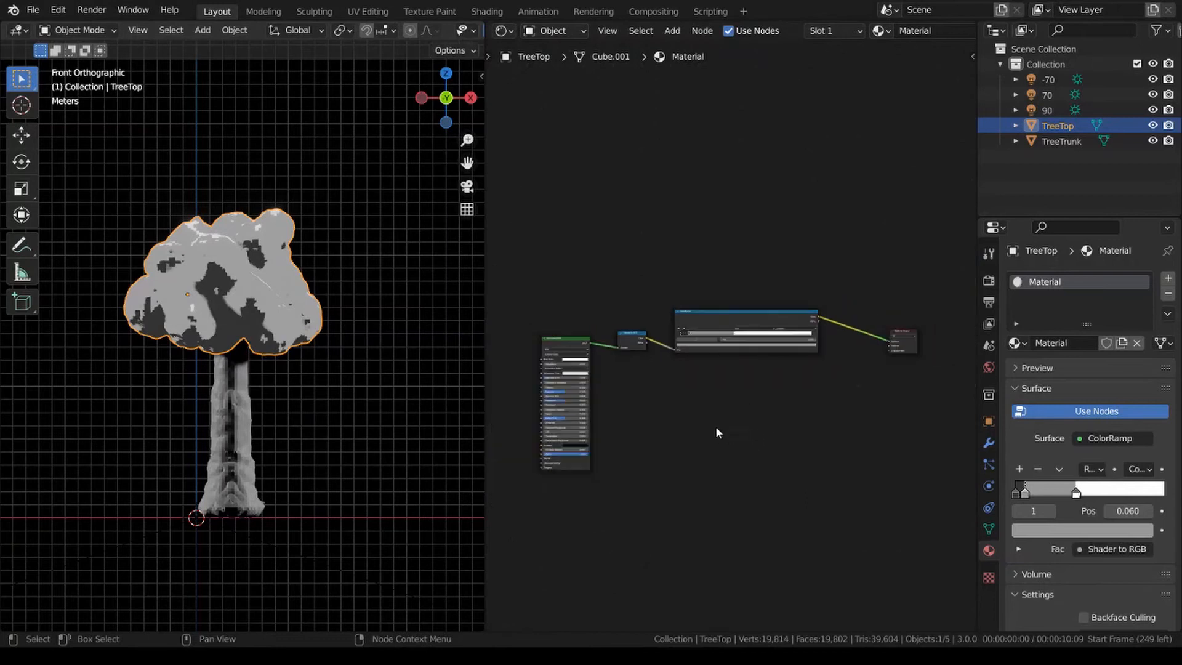
pyautogui.press('z')
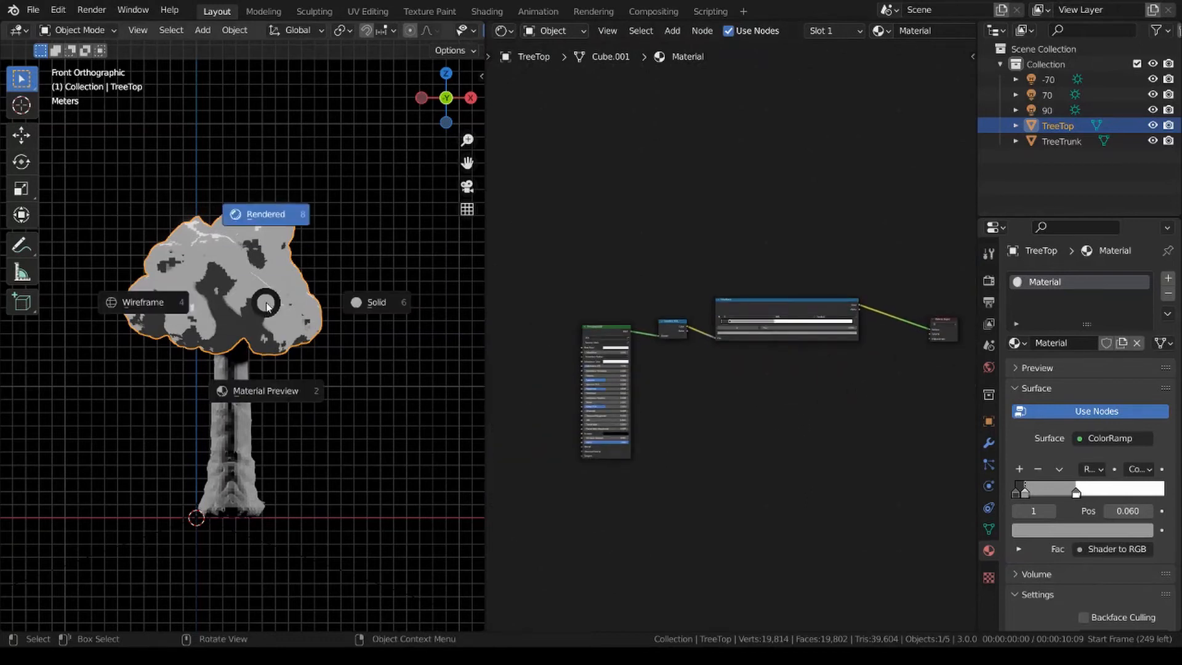
pyautogui.click(318, 406)
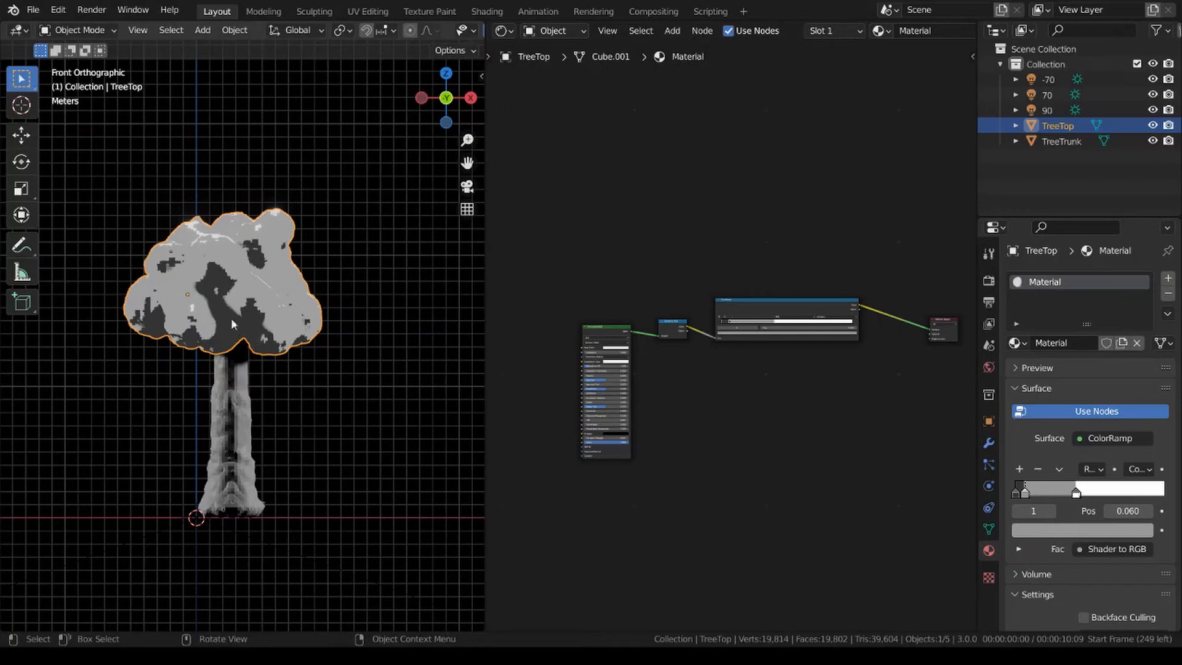
pyautogui.scroll(4, 726, 361)
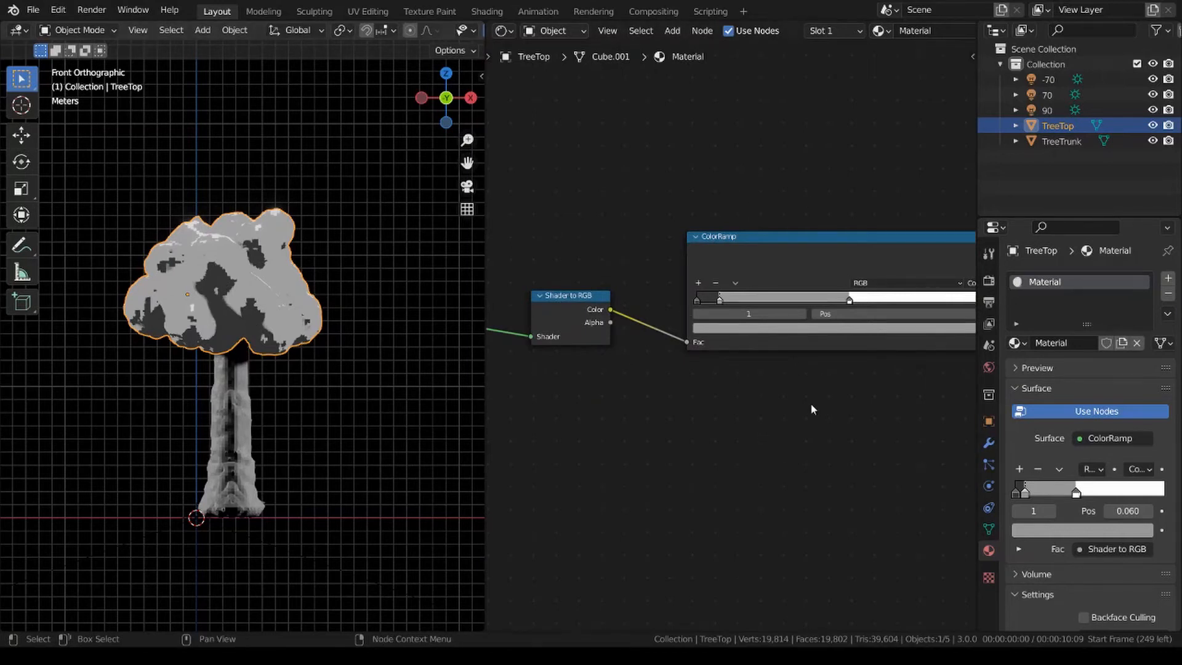
# Check the tree in Material Preview shading with nothing selected and return to the rendered front view.
pyautogui.scroll(2, 812, 408)
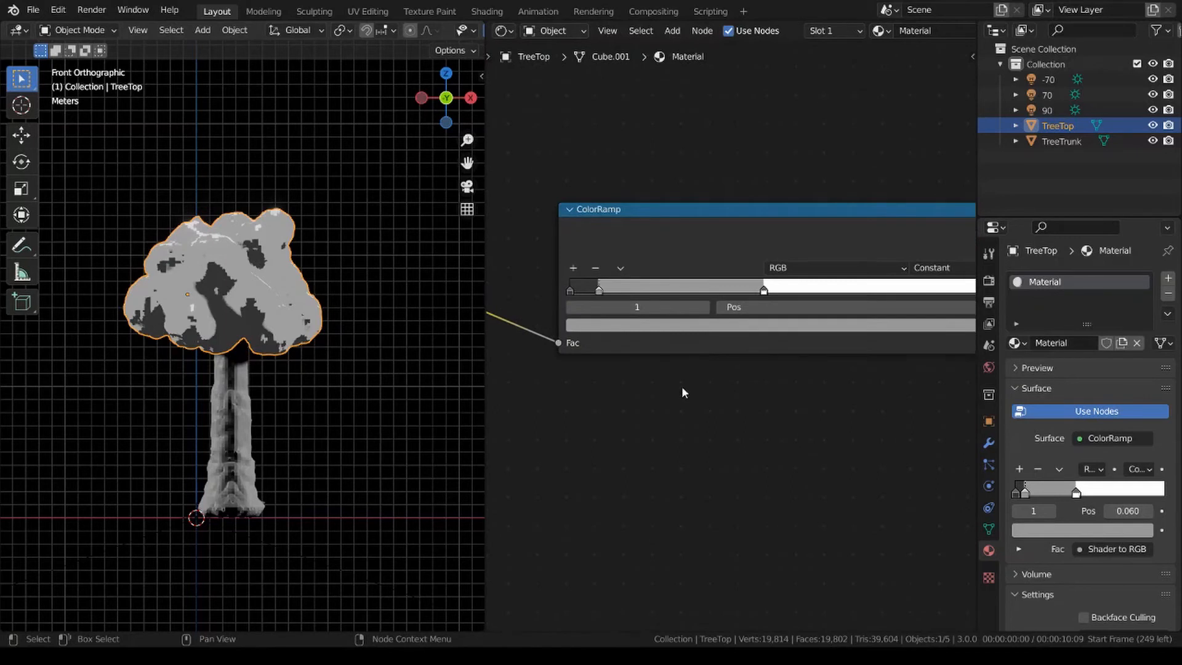
pyautogui.press('z')
pyautogui.click(298, 316)
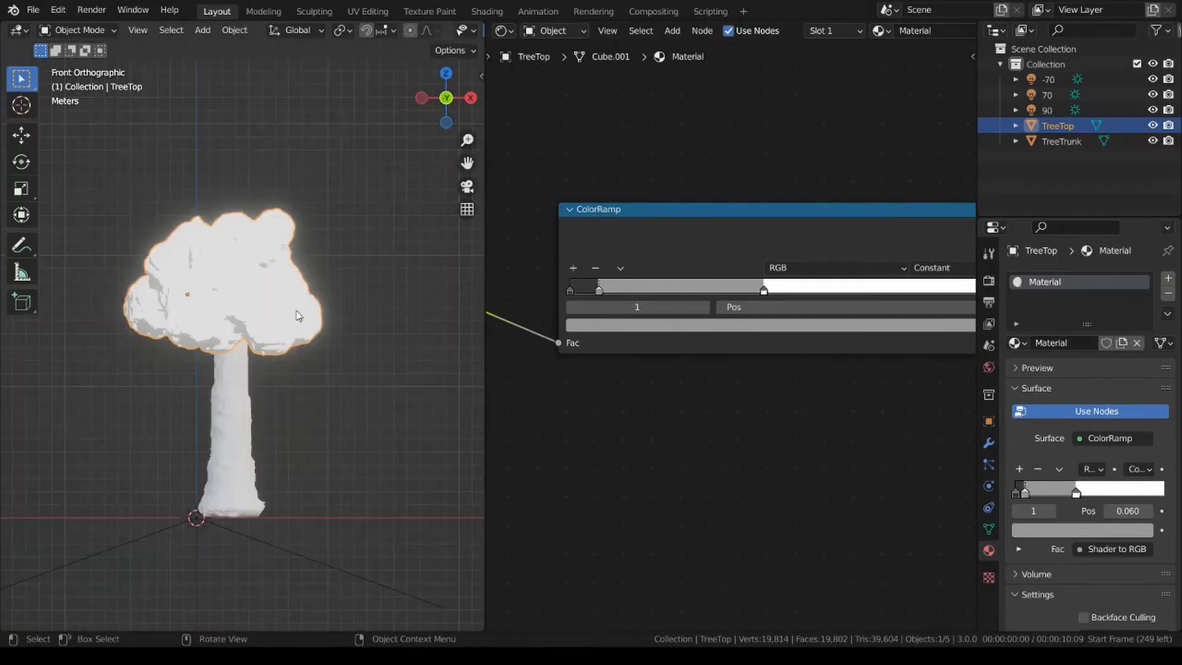
pyautogui.click(329, 361)
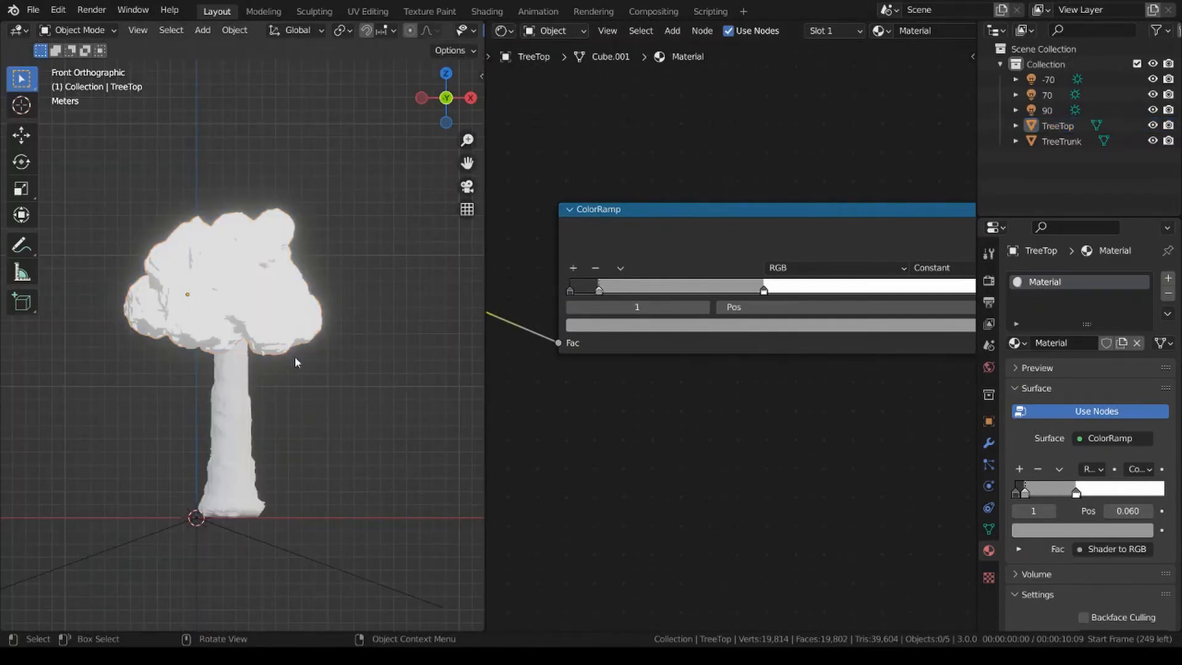
pyautogui.moveTo(296, 359); pyautogui.dragTo(319, 388, button='middle')
pyautogui.press('KP_1')
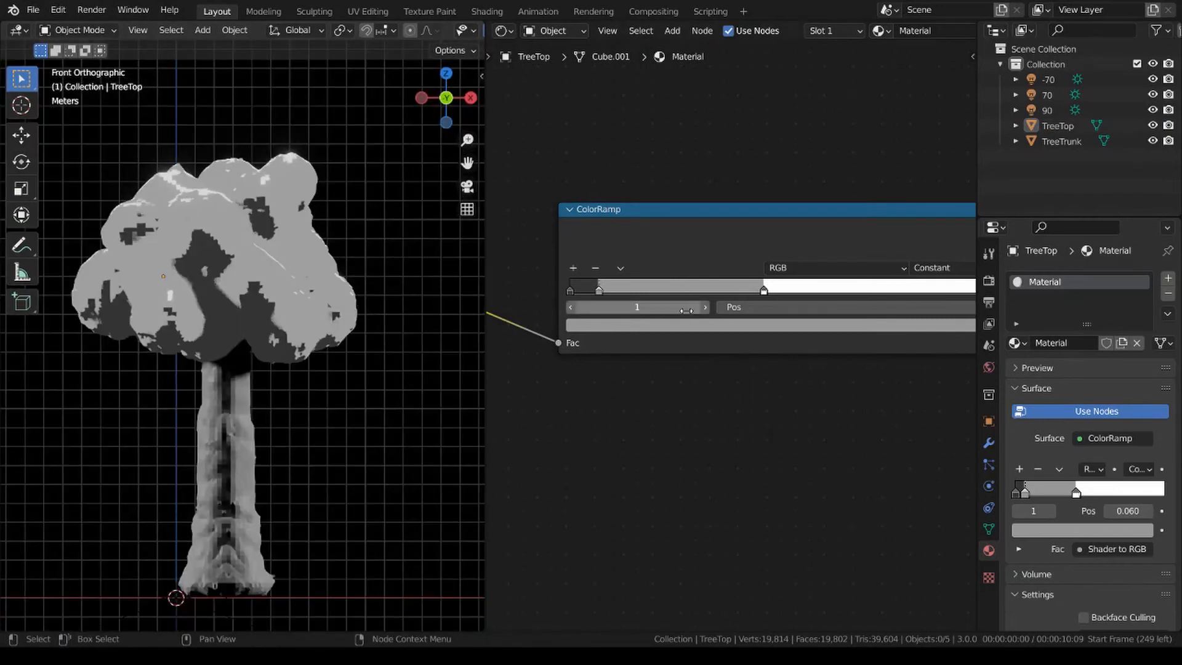
# Lighten the ColorRamp's dark grey stop to a value of 0.074 and move the other two stops to 0.041 and 0.333.
pyautogui.scroll(2, 670, 408)
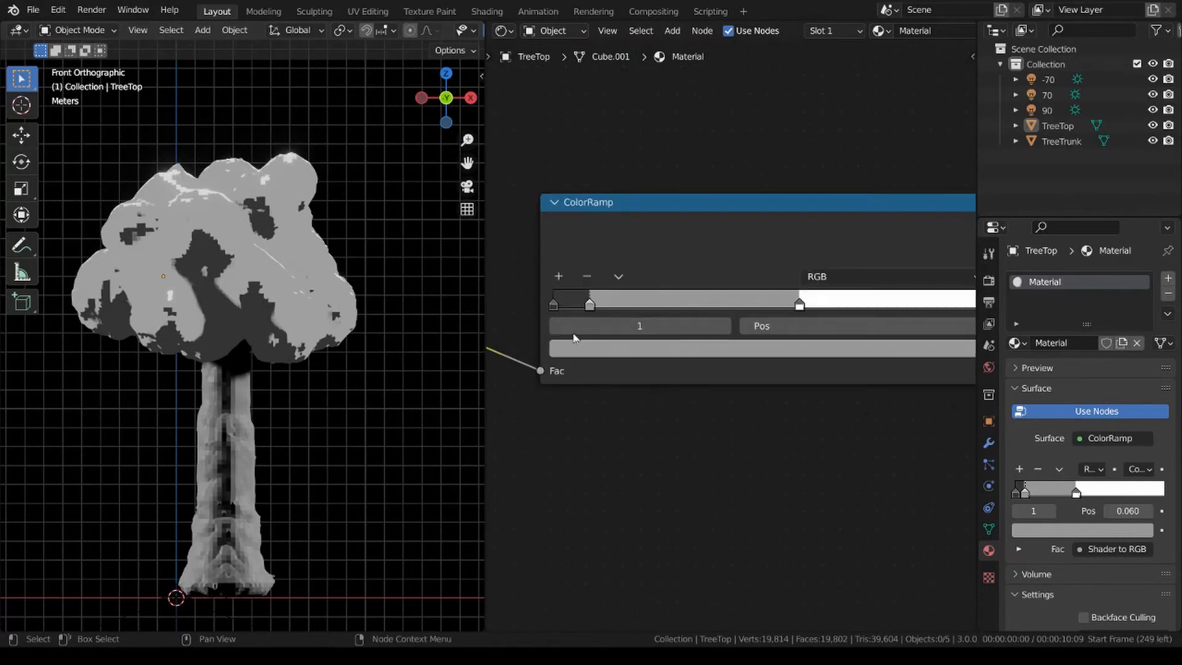
pyautogui.click(553, 303)
pyautogui.click(615, 348)
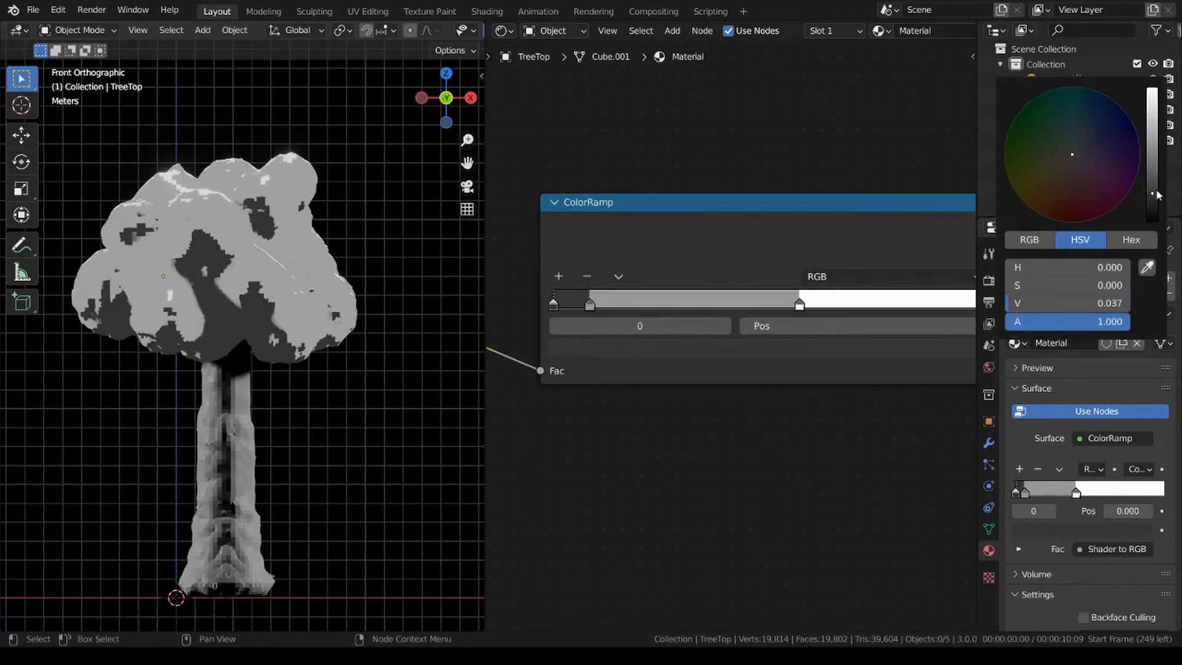
pyautogui.moveTo(1157, 195); pyautogui.dragTo(1153, 182)
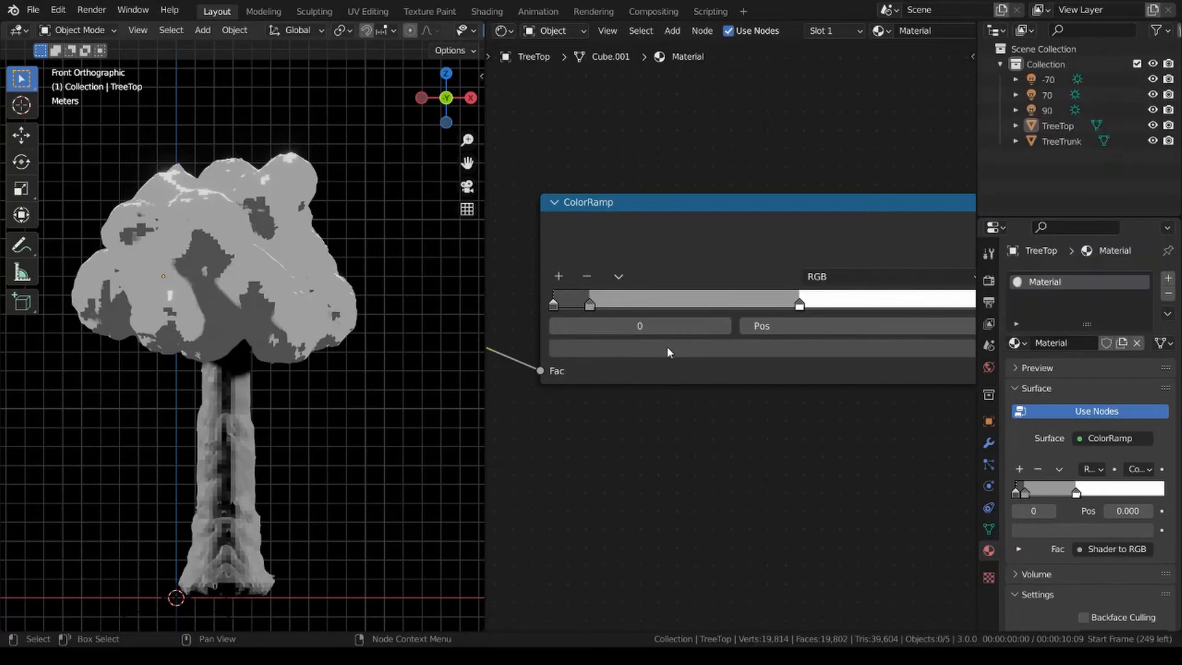
pyautogui.moveTo(590, 306)
pyautogui.mouseDown()
pyautogui.moveTo(600, 306)
pyautogui.moveTo(563, 306)
pyautogui.moveTo(579, 306)
pyautogui.mouseUp()
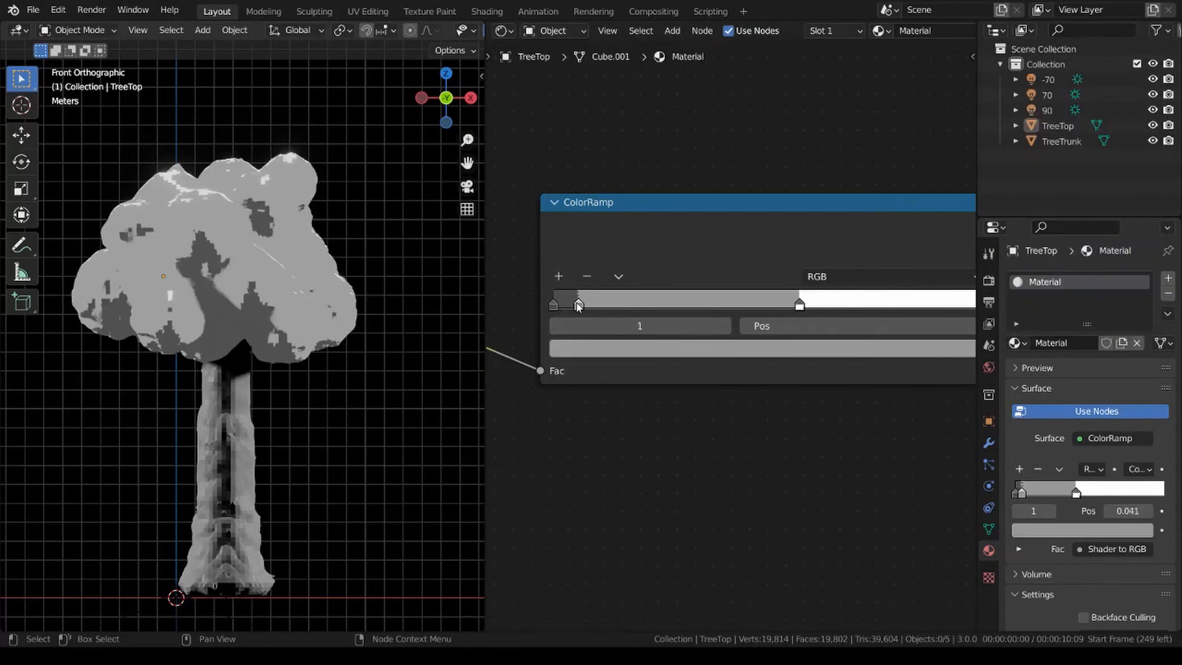
pyautogui.moveTo(795, 308); pyautogui.dragTo(756, 306)
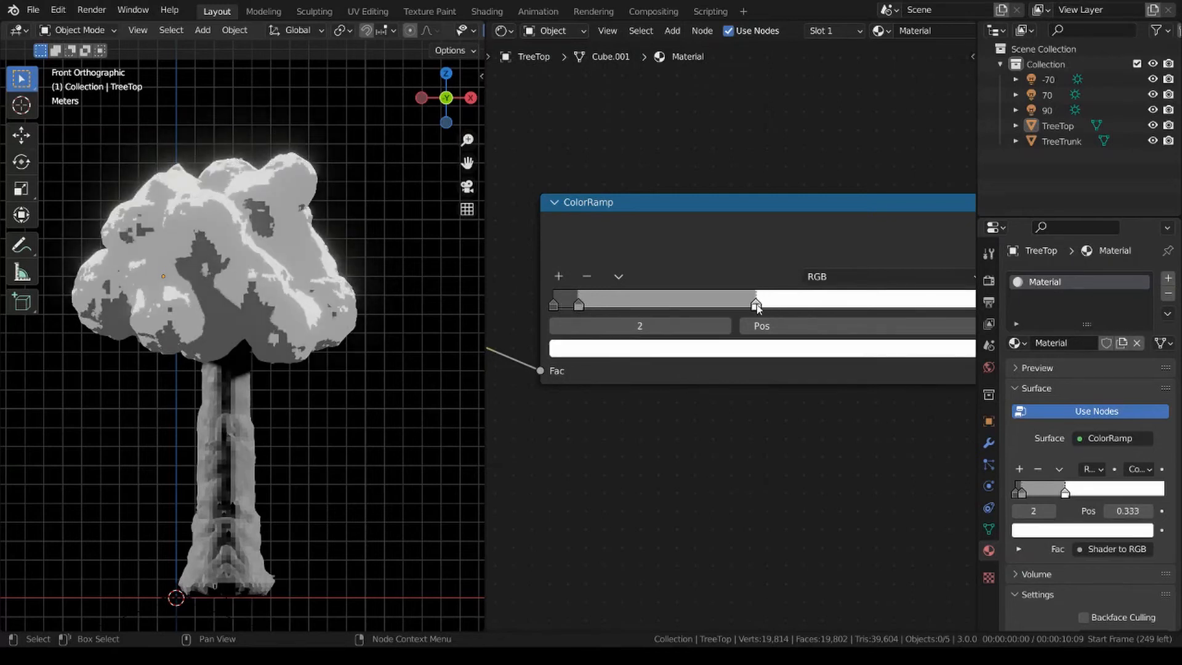
# Colour the ColorRamp's first stop dark green and its middle stop medium green.
pyautogui.click(554, 304)
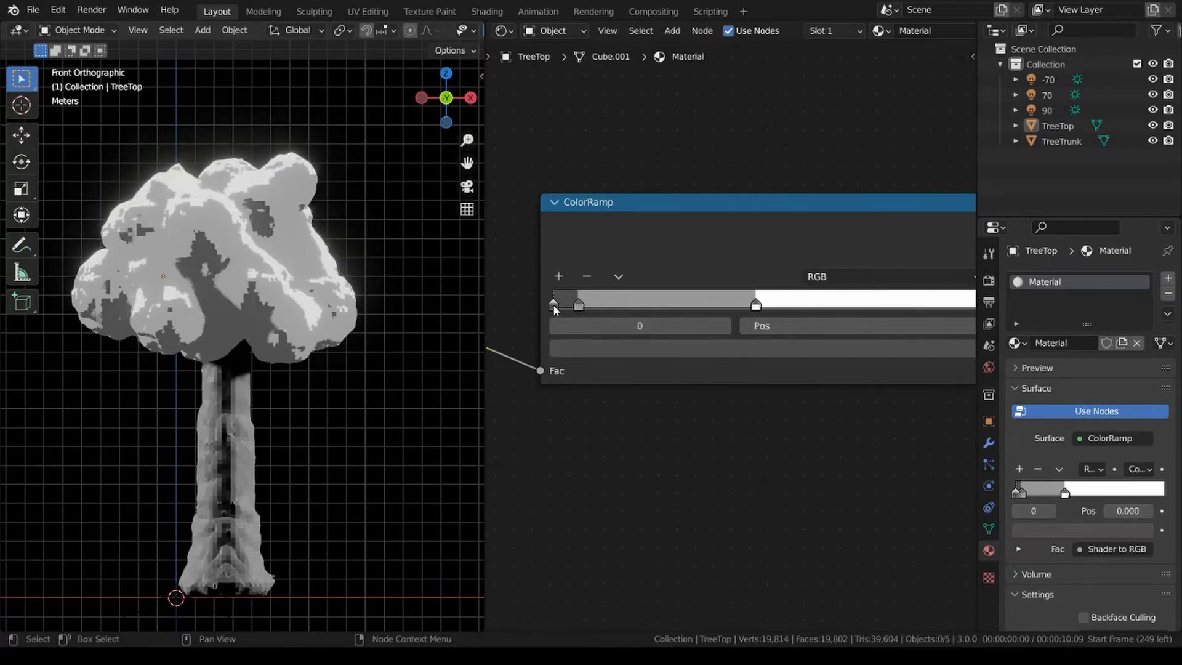
pyautogui.click(652, 348)
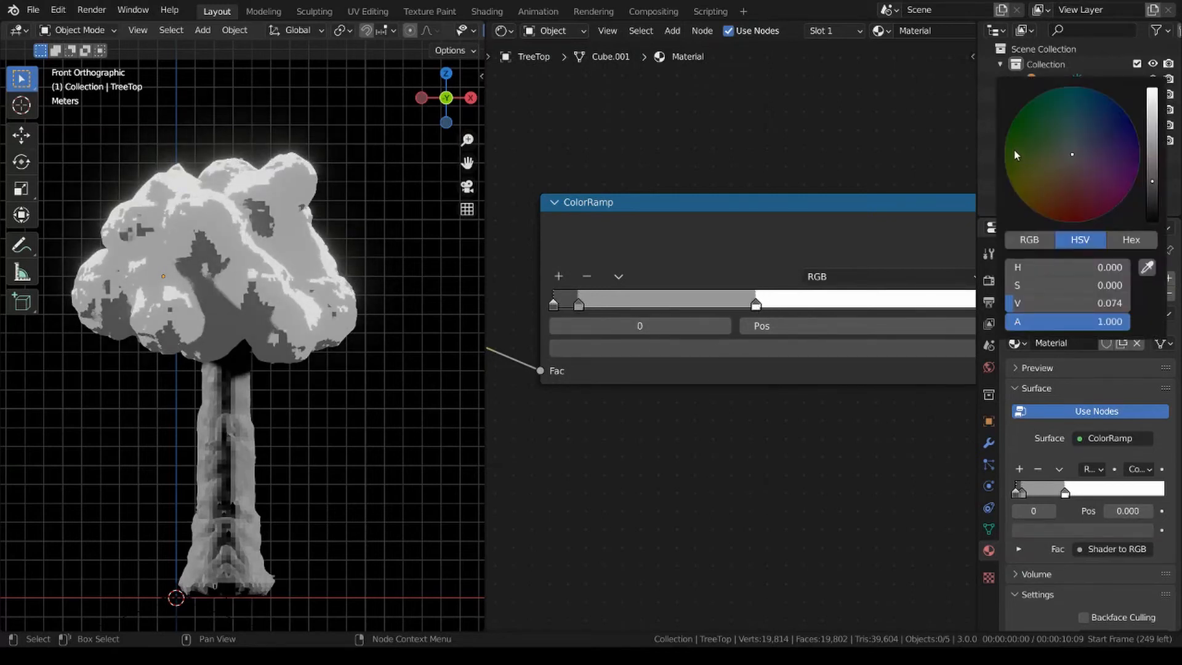
pyautogui.moveTo(1015, 148); pyautogui.dragTo(1023, 146)
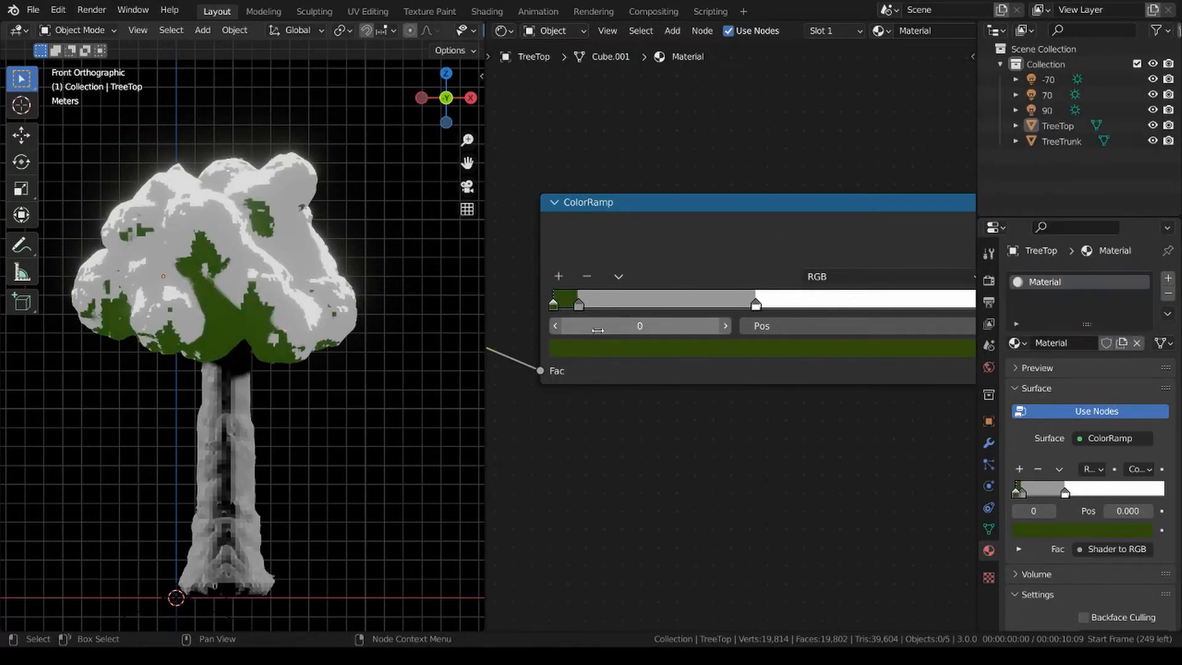
pyautogui.click(579, 303)
pyautogui.click(665, 348)
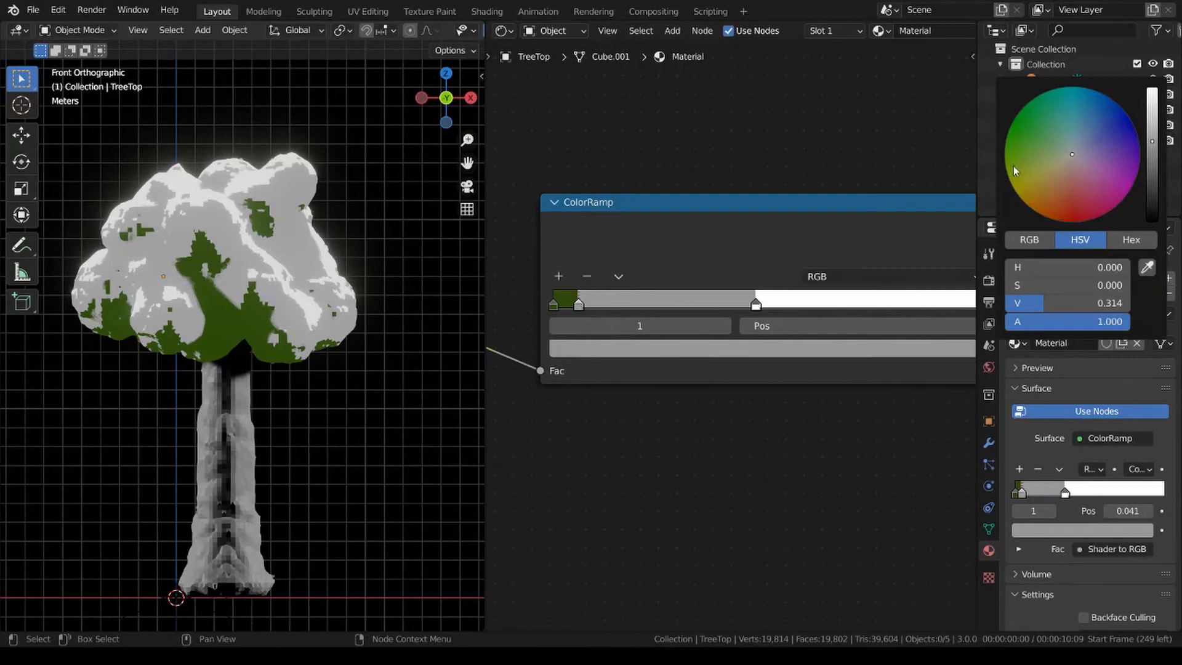
pyautogui.moveTo(1020, 155); pyautogui.dragTo(1023, 151)
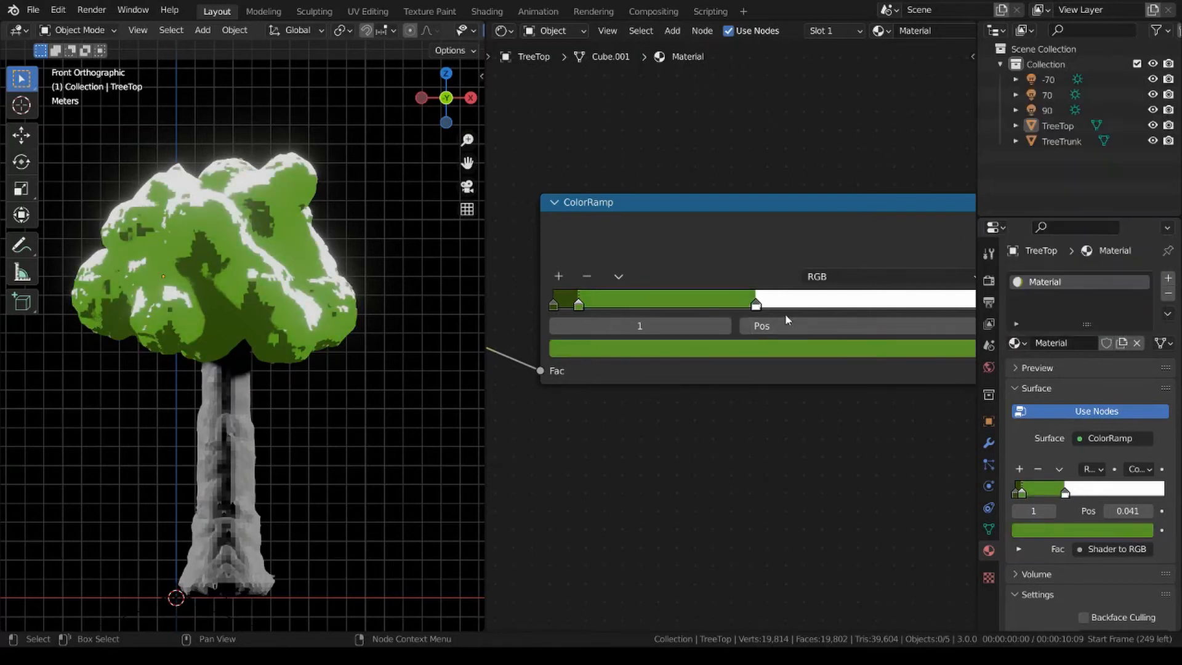
# Colour the ColorRamp's white stop bright light green with hue 0.286, saturation 0.903 and value 1.000.
pyautogui.click(757, 303)
pyautogui.click(781, 350)
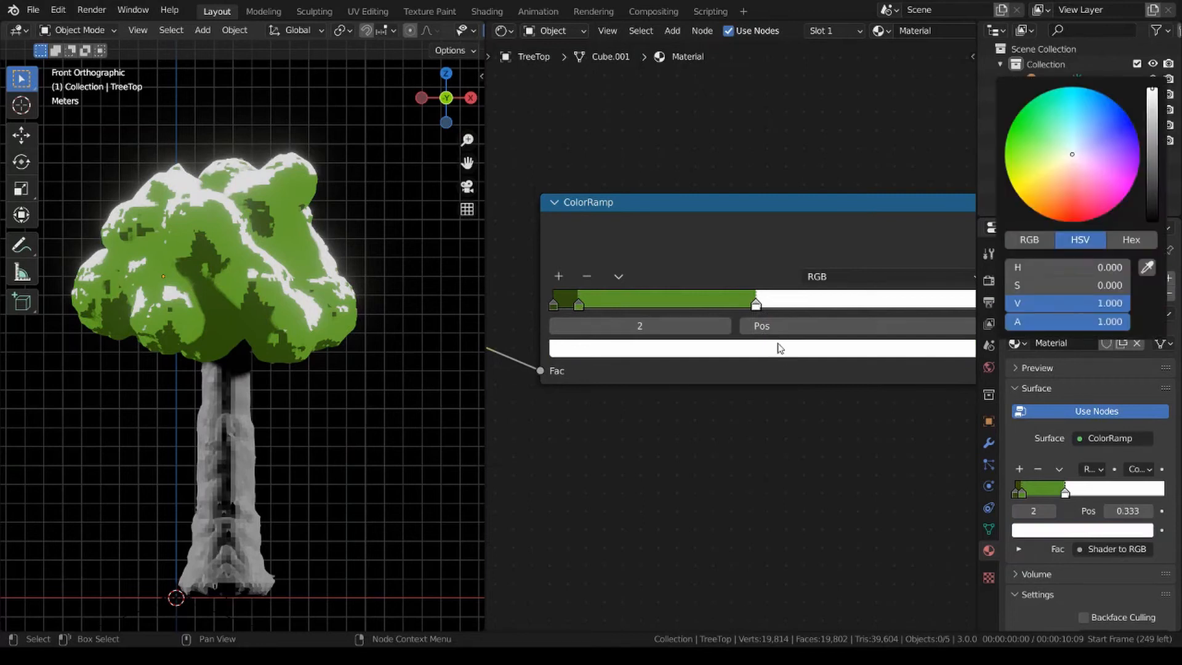
pyautogui.moveTo(1007, 157); pyautogui.dragTo(1026, 153)
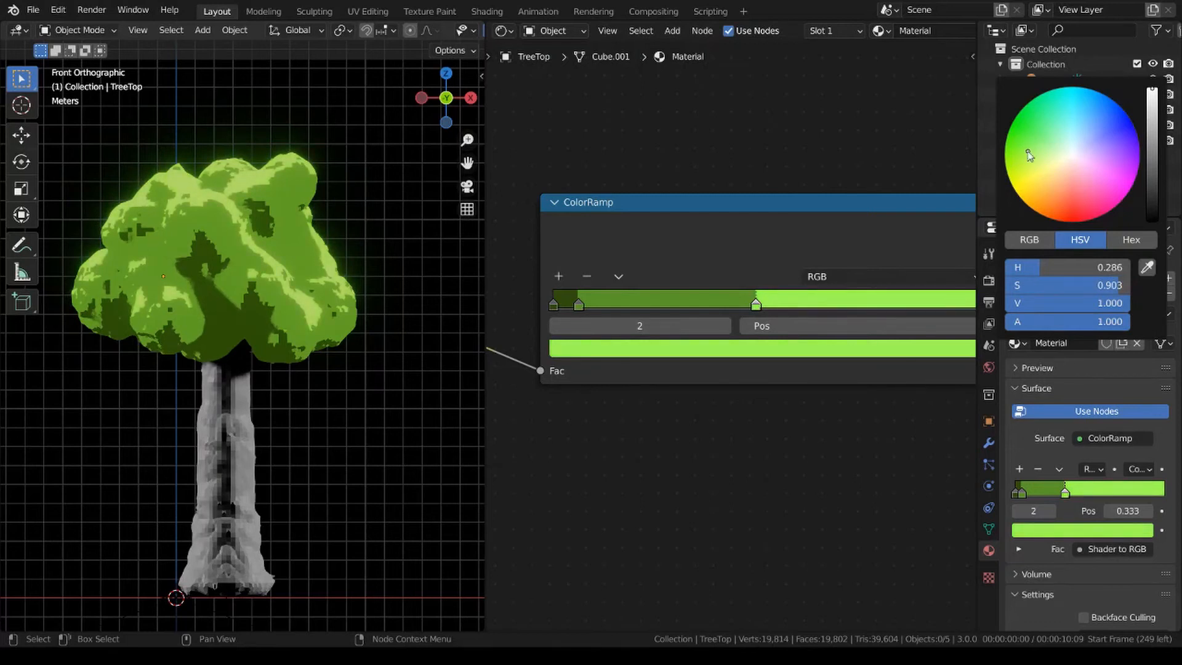
# Shade the TreeTop mesh smooth and deselect it.
pyautogui.click(343, 300)
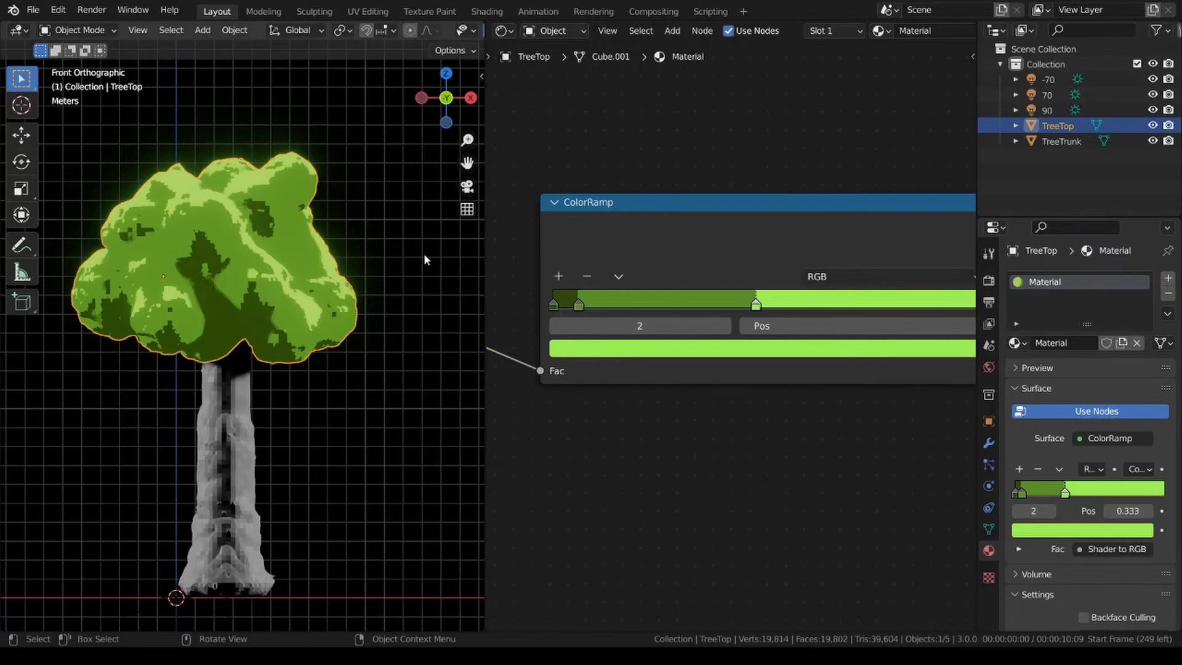
pyautogui.rightClick(423, 253)
pyautogui.click(434, 234)
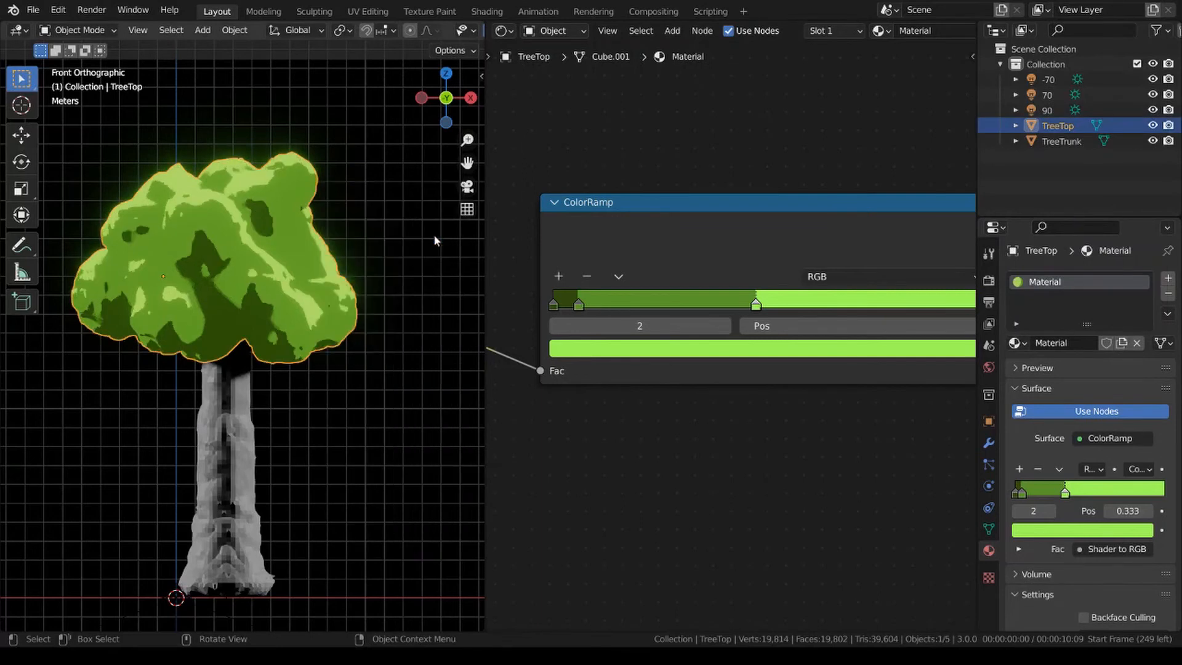
pyautogui.click(374, 272)
pyautogui.click(250, 433)
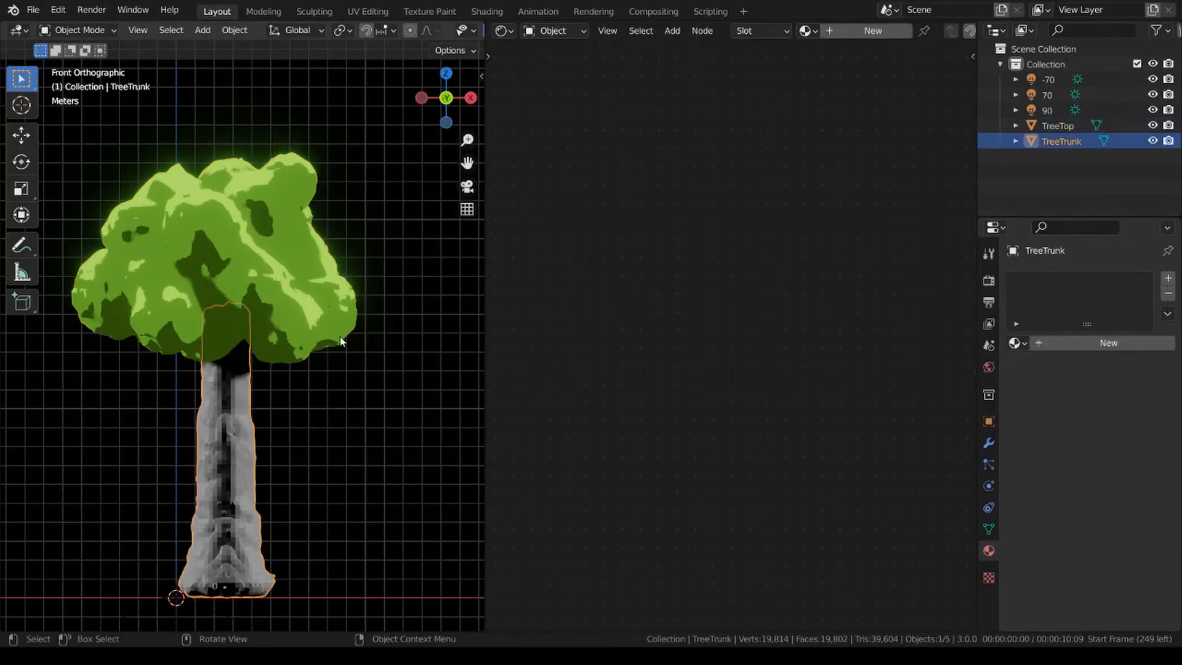
pyautogui.click(176, 424)
pyautogui.click(235, 415)
pyautogui.rightClick(363, 373)
pyautogui.click(255, 266)
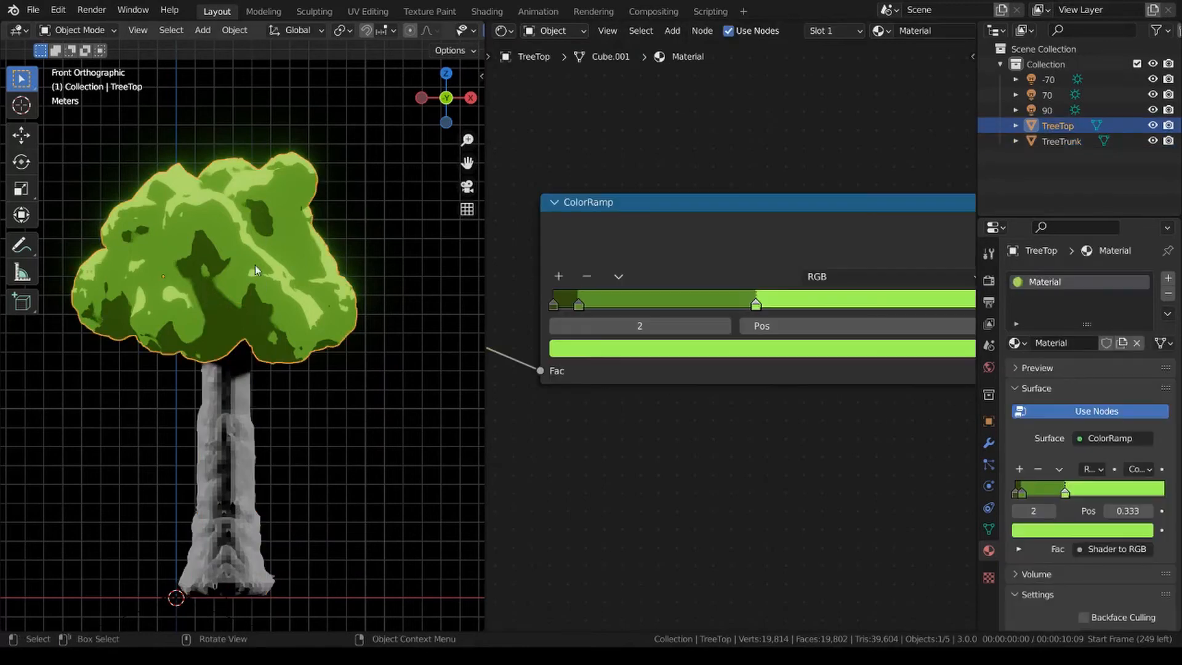
# Create a new material on the TreeTrunk mesh and name it Trunk.
pyautogui.click(217, 522)
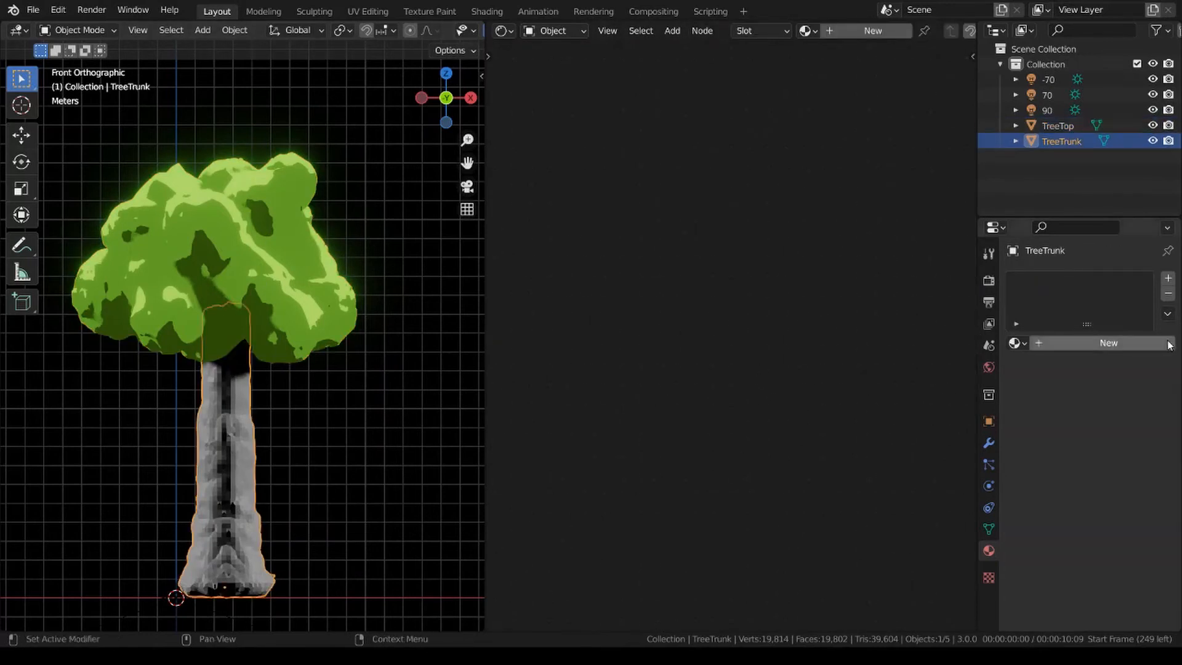
pyautogui.click(1125, 343)
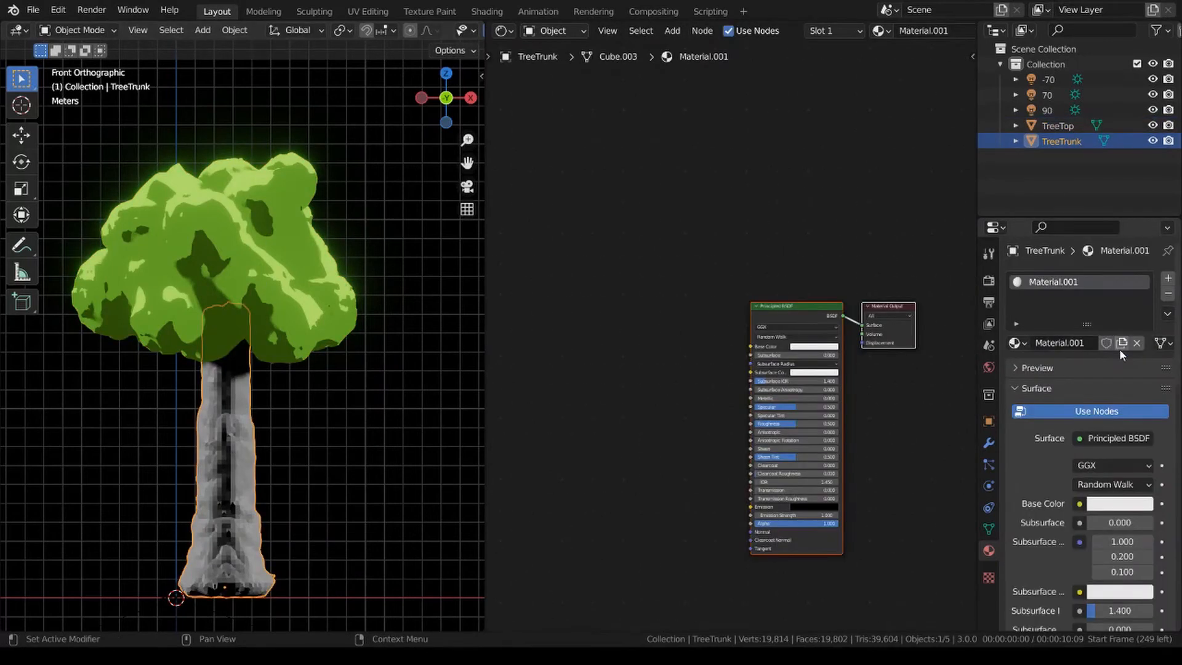
pyautogui.doubleClick(1077, 282)
pyautogui.write('Trunk')
pyautogui.press('Return')
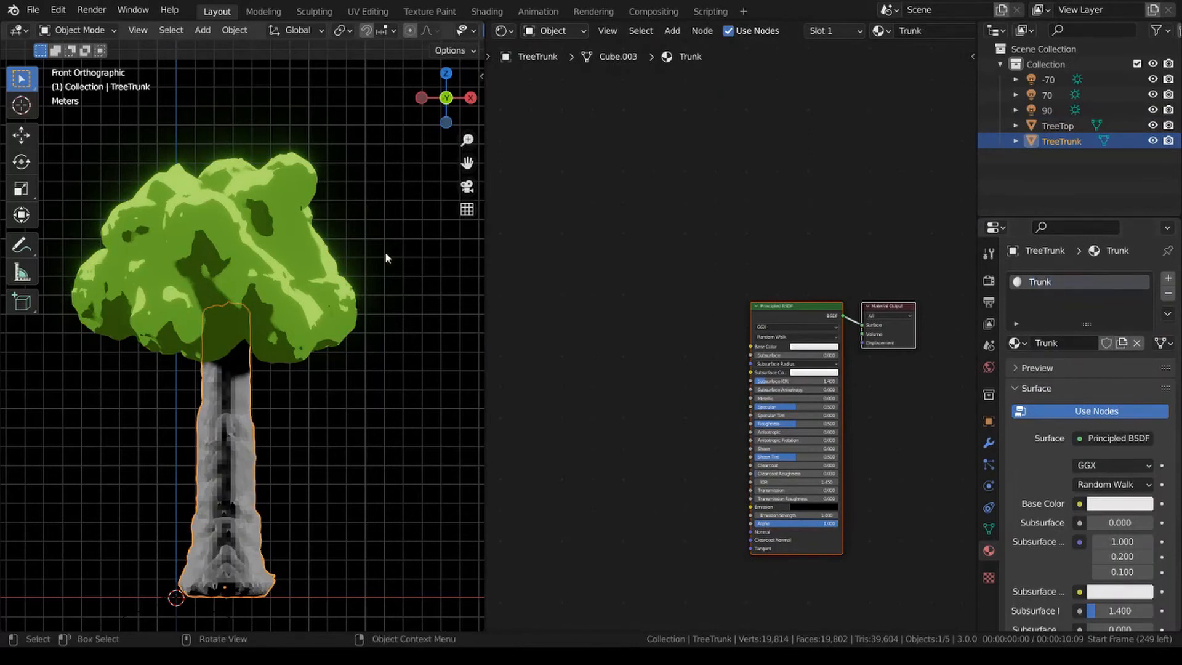
# Rename the TreeTop mesh's material to Leaves.
pyautogui.click(309, 258)
pyautogui.doubleClick(1066, 283)
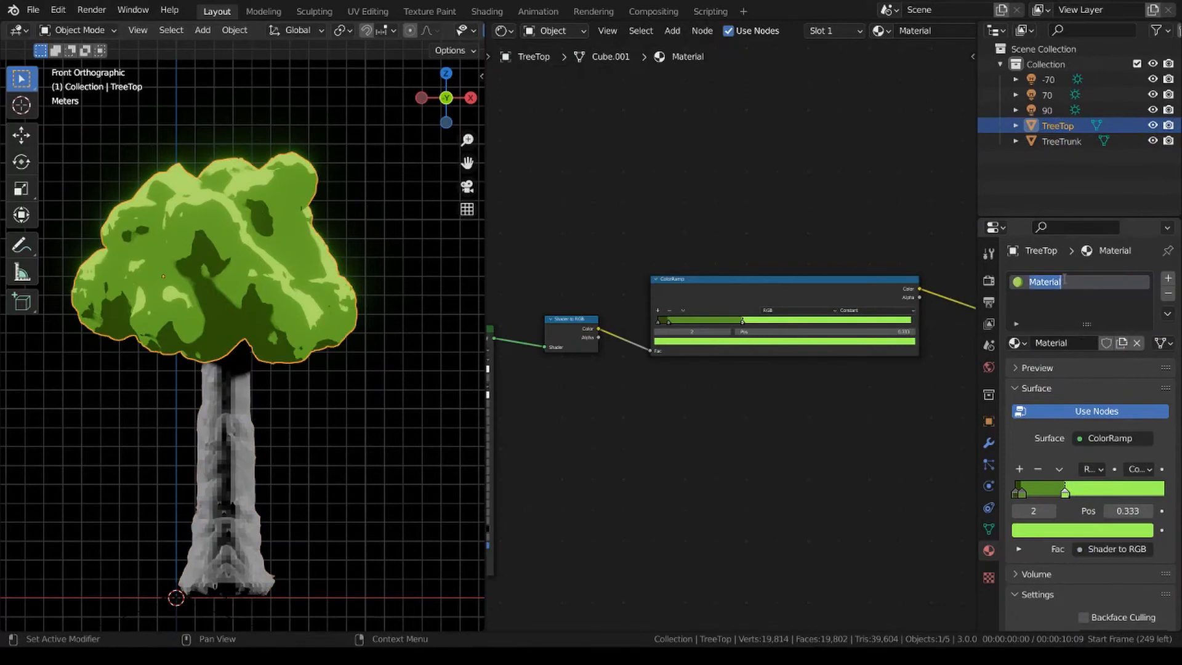
pyautogui.write('Leaves')
pyautogui.press('Return')
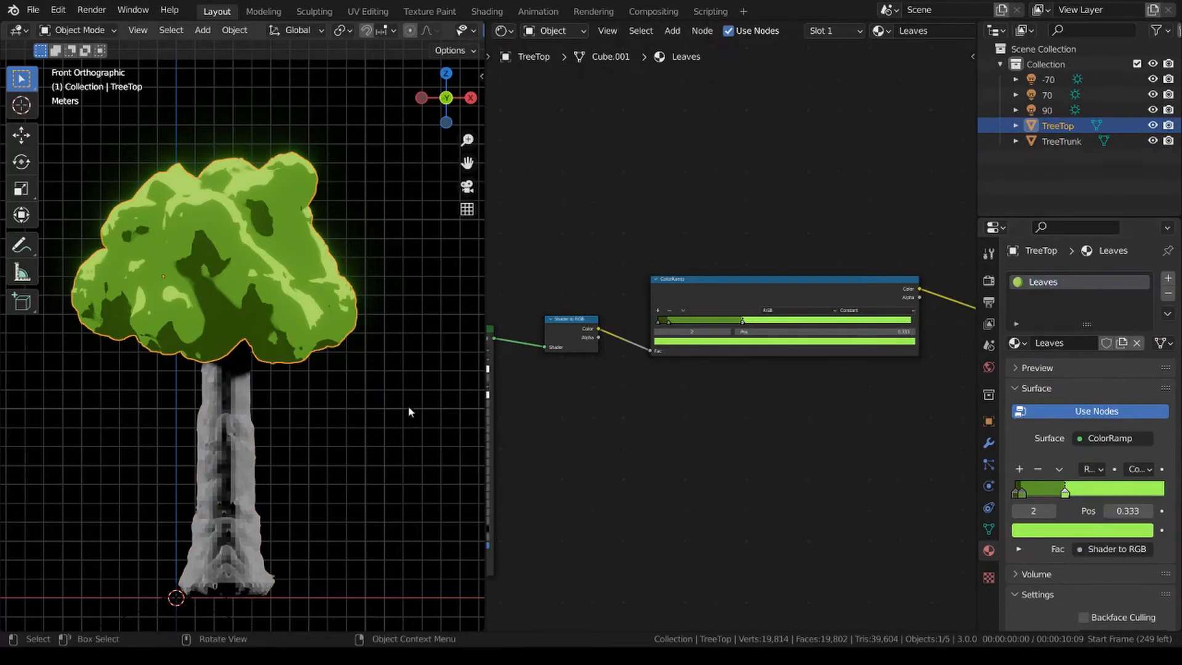
# In the Trunk material, move the Principled BSDF far away from the output and add a ColorRamp node widened to about three times its width.
pyautogui.click(244, 438)
pyautogui.moveTo(806, 308); pyautogui.dragTo(496, 319)
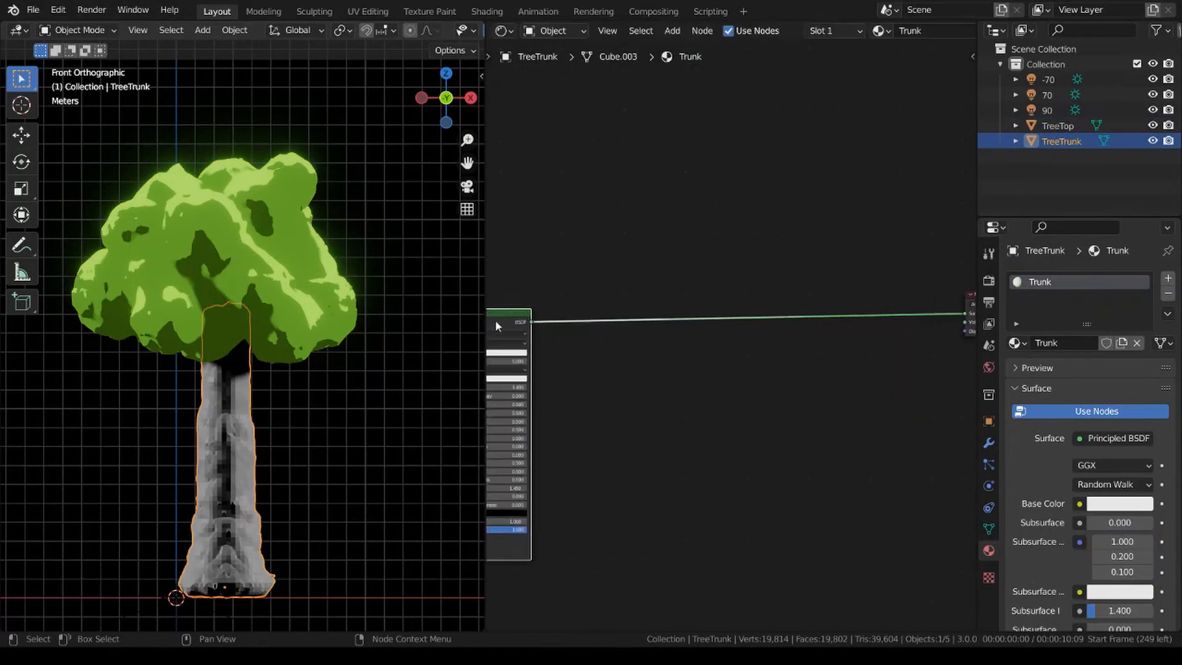
pyautogui.hotkey('shift', 'a')
pyautogui.click(777, 231)
pyautogui.write('color')
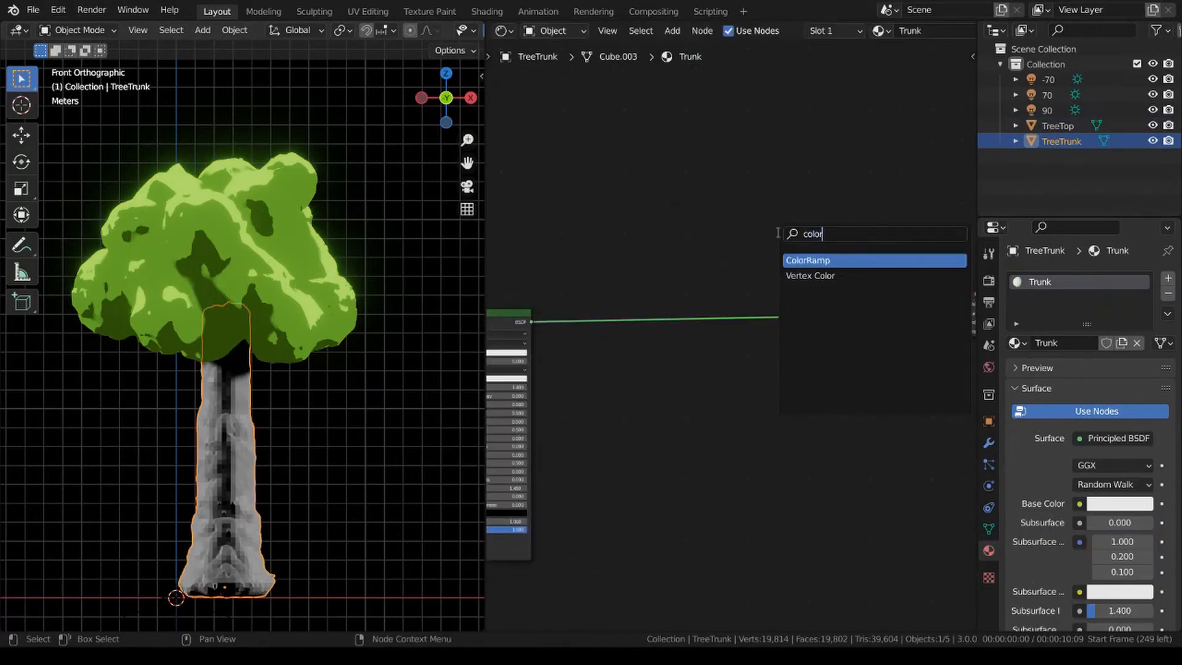
pyautogui.press('Return')
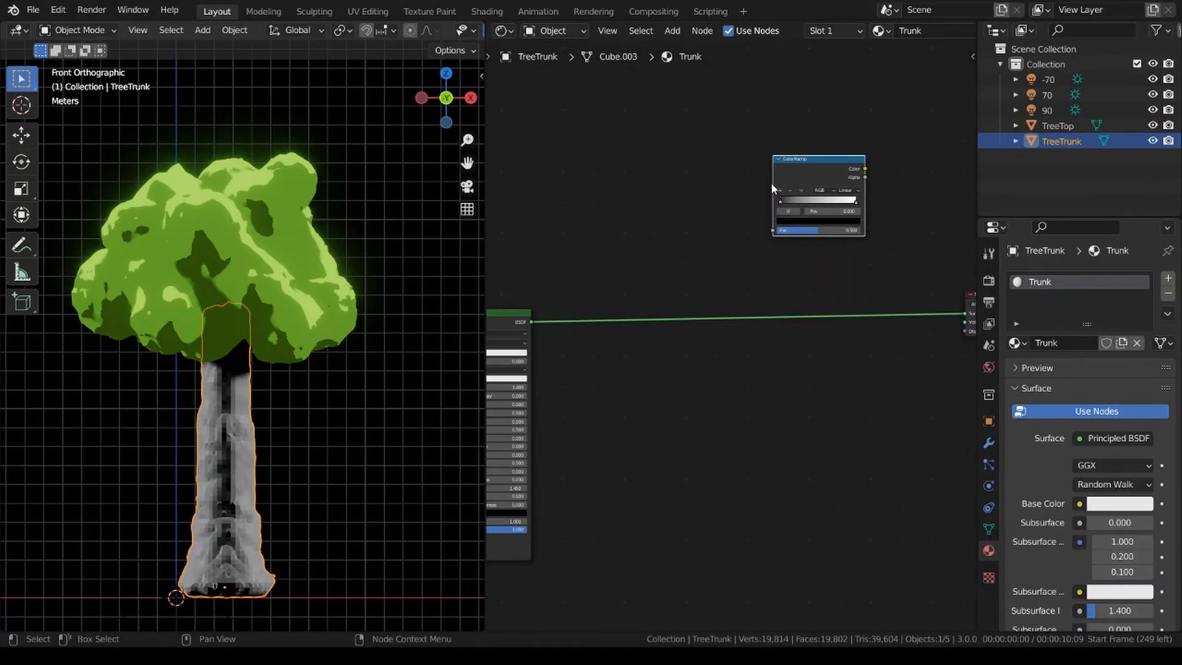
pyautogui.moveTo(773, 184); pyautogui.dragTo(490, 197)
# Insert a Shader to RGB node on the link between the Trunk material's Principled BSDF and Material Output.
pyautogui.hotkey('shift', 'a')
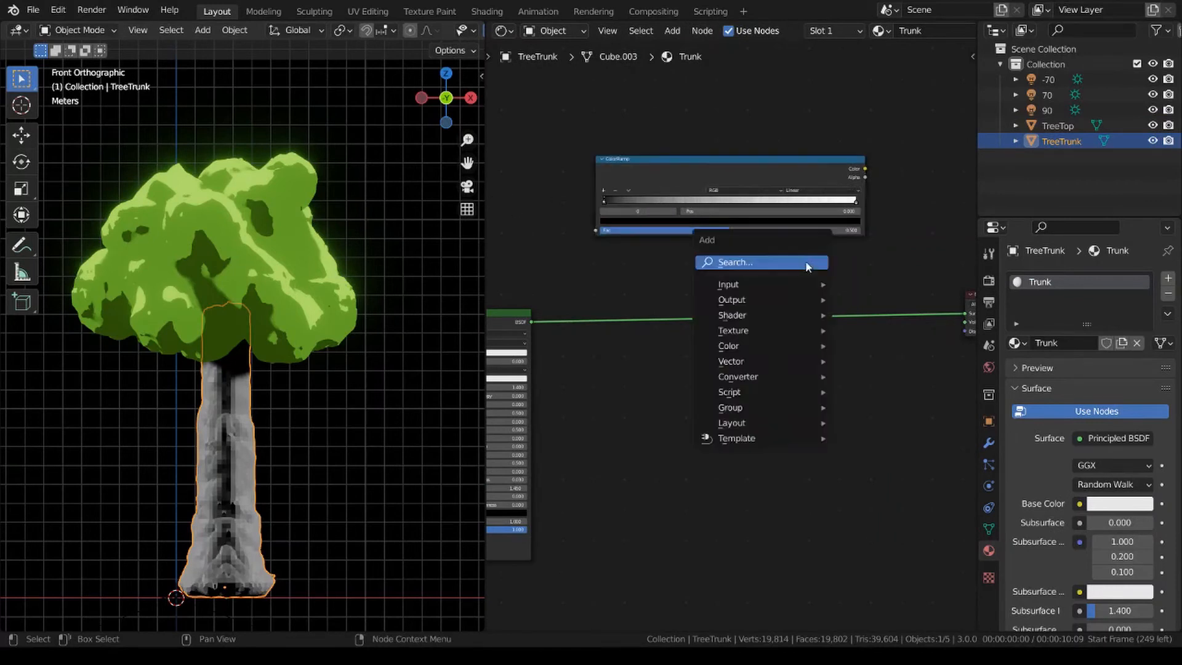
pyautogui.click(812, 261)
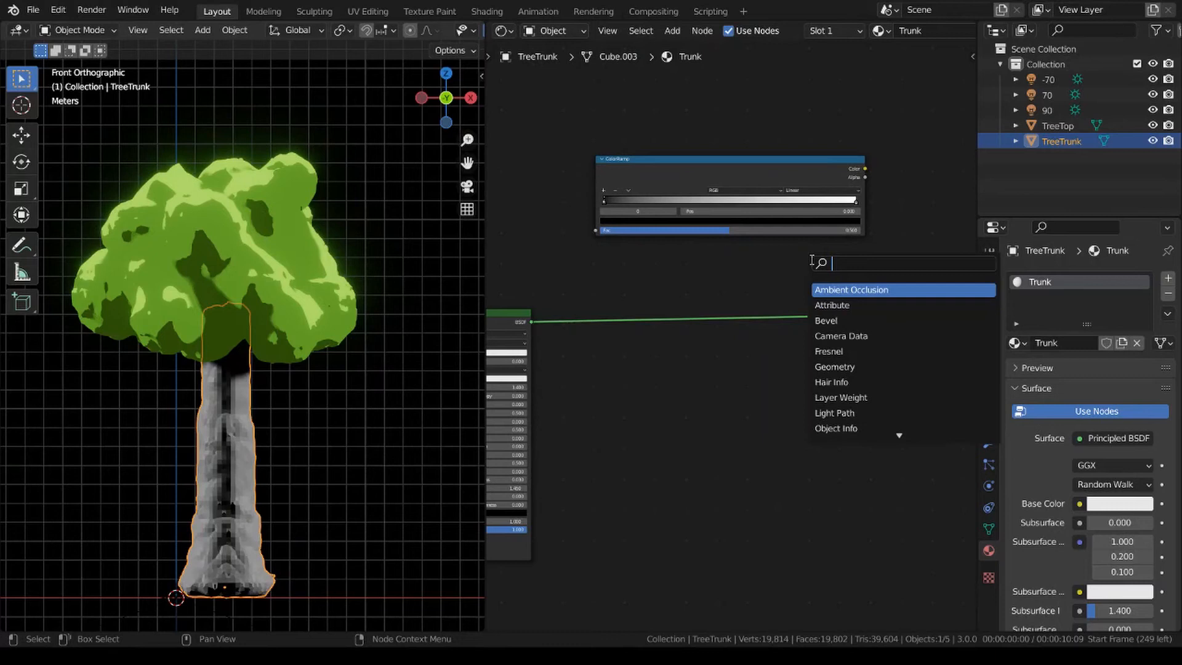
pyautogui.write('rgb')
pyautogui.press('Down')
pyautogui.press('Down')
pyautogui.press('Down')
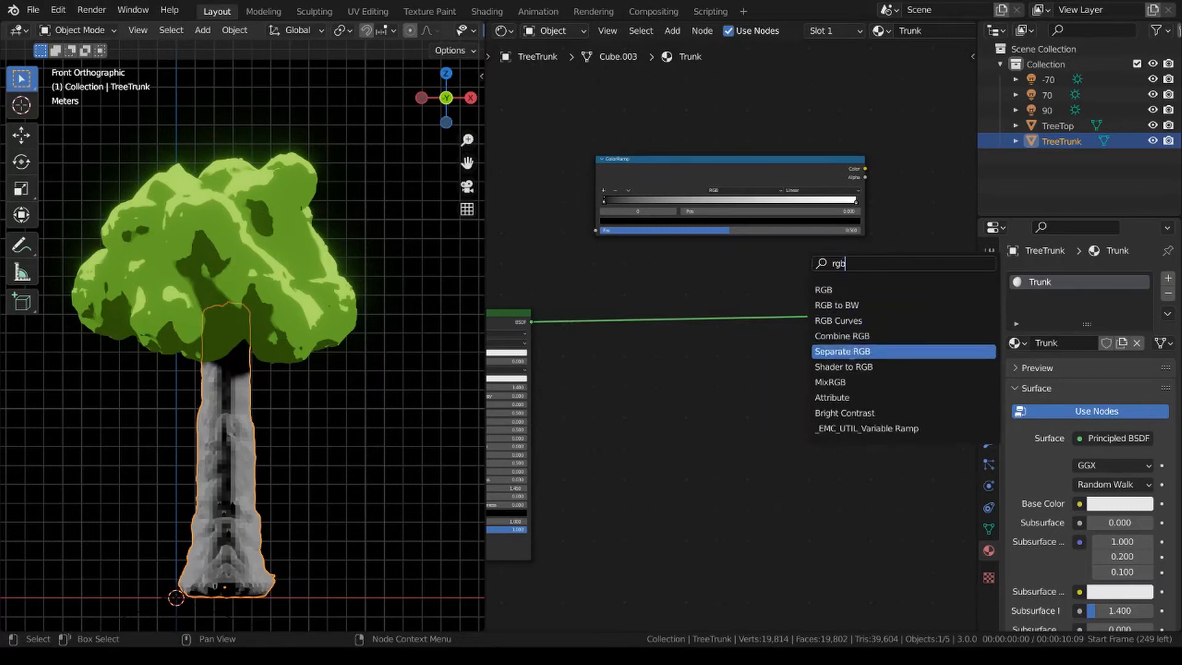
pyautogui.press('Down')
pyautogui.press('Return')
pyautogui.click(666, 406)
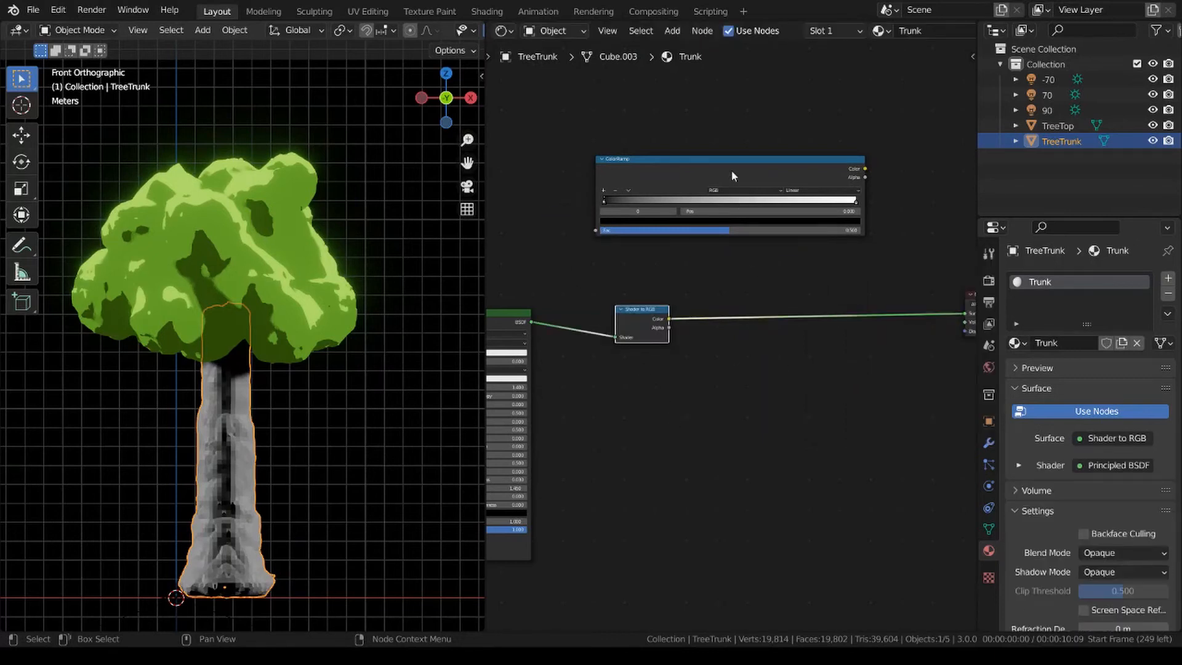
# Insert the ColorRamp between the Shader to RGB and Material Output nodes and set its interpolation to Constant.
pyautogui.moveTo(731, 176); pyautogui.dragTo(831, 311)
pyautogui.press('Home')
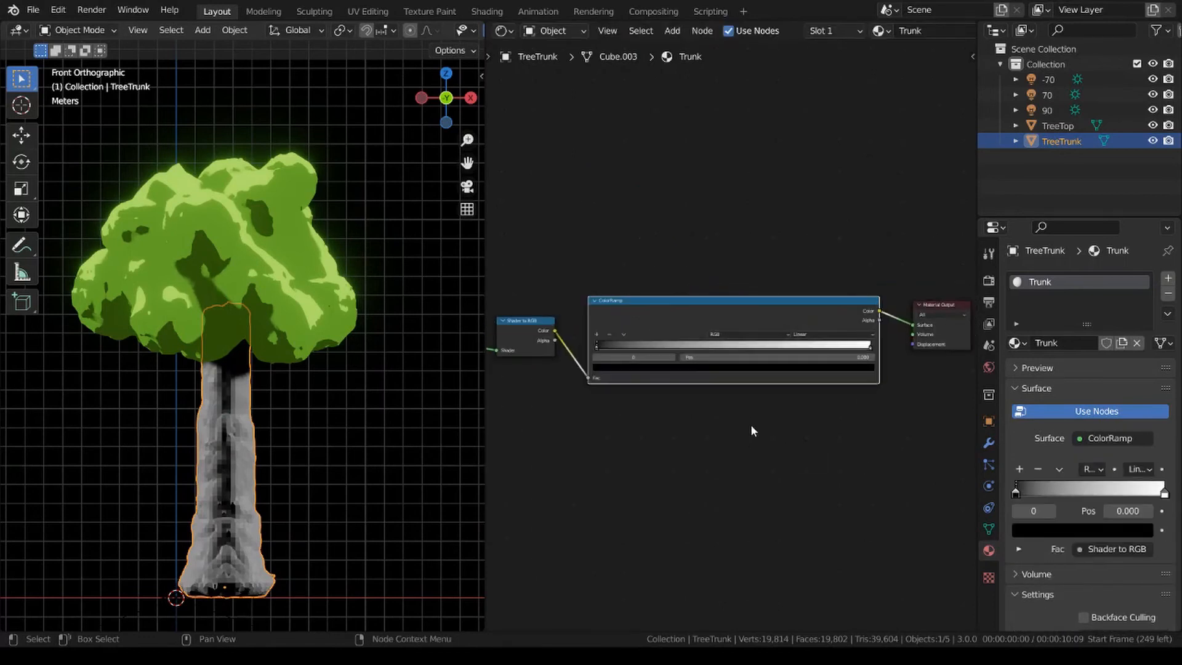
pyautogui.click(846, 335)
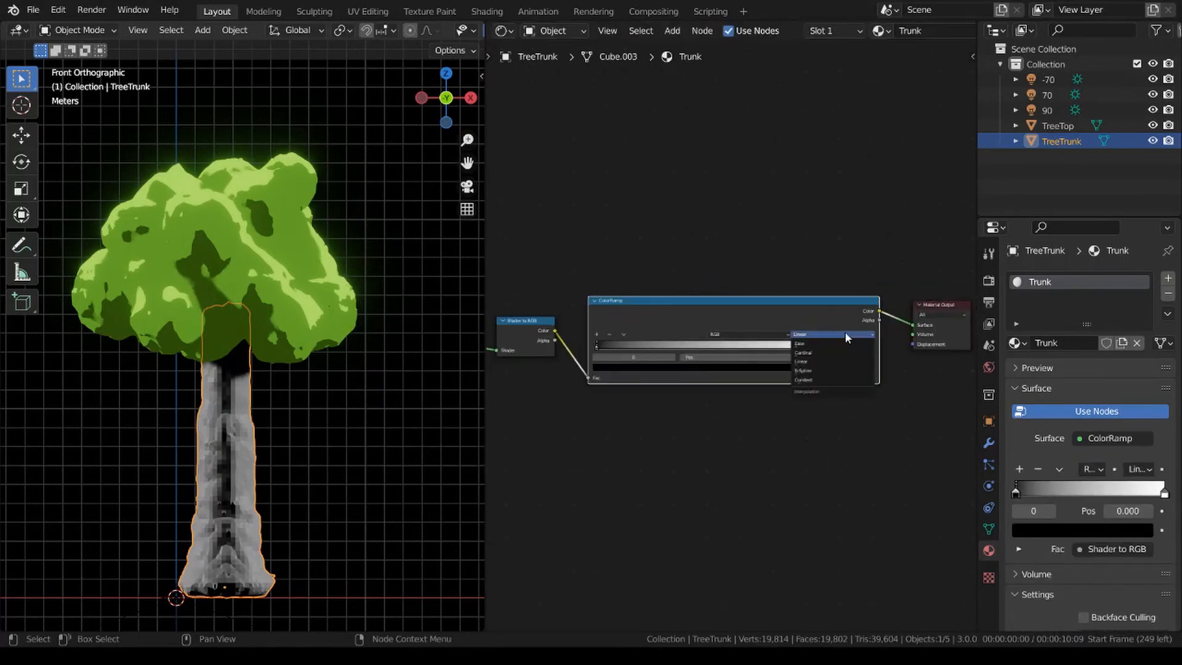
pyautogui.click(829, 378)
pyautogui.scroll(3, 788, 336)
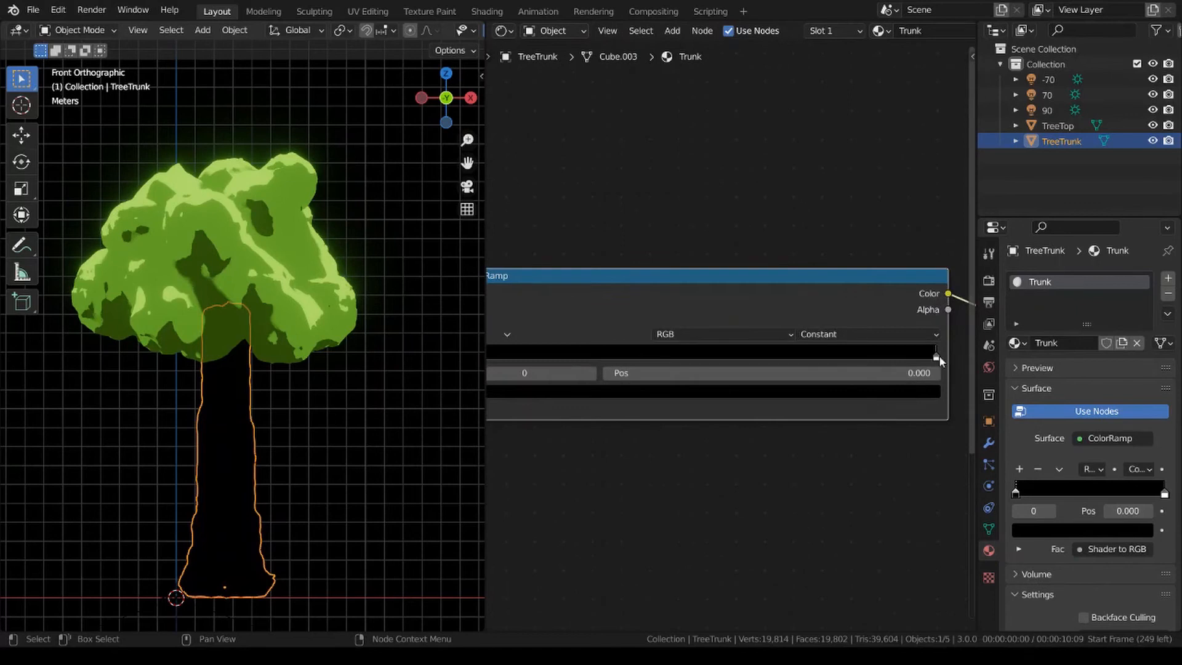
# In the Trunk ColorRamp, move the white stop to position 0.627 and lighten the black stop to grey with a value of 0.307.
pyautogui.moveTo(936, 356); pyautogui.dragTo(754, 364)
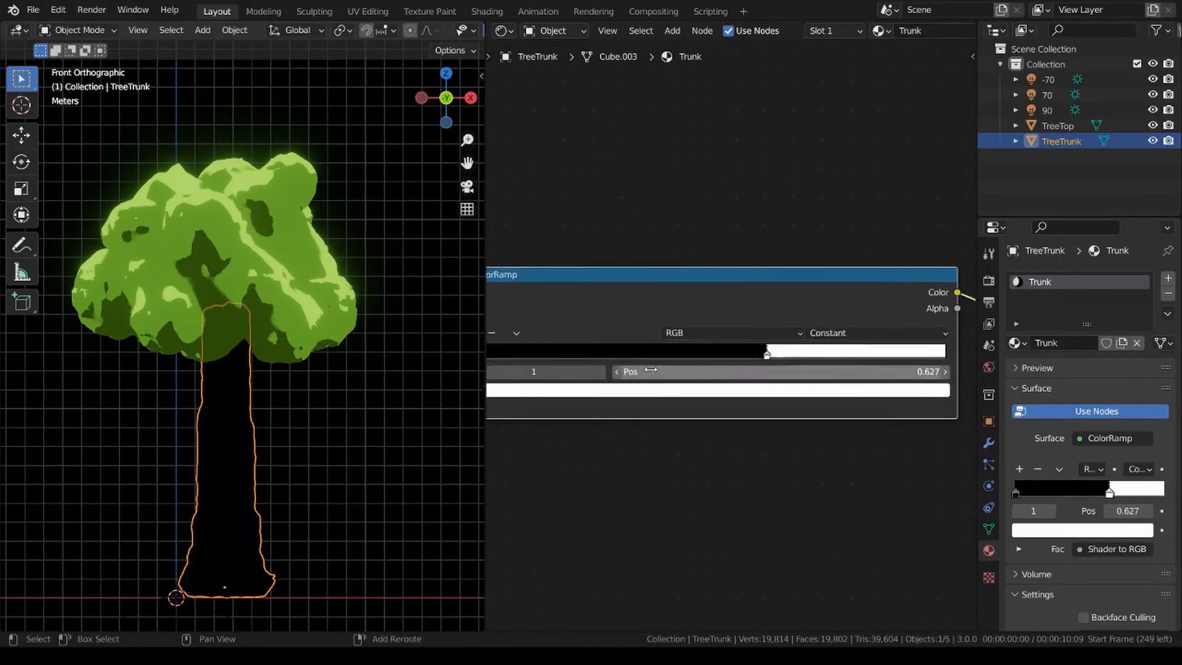
pyautogui.moveTo(754, 364); pyautogui.dragTo(839, 360, button='middle')
pyautogui.click(542, 352)
pyautogui.click(718, 385)
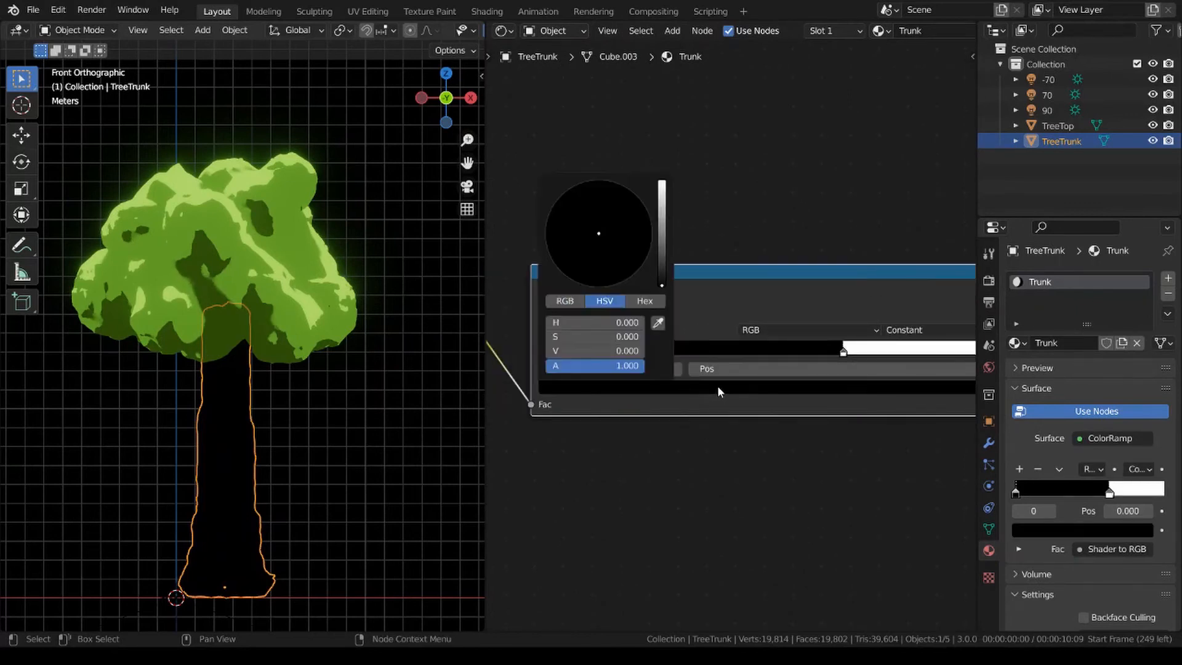
pyautogui.click(668, 249)
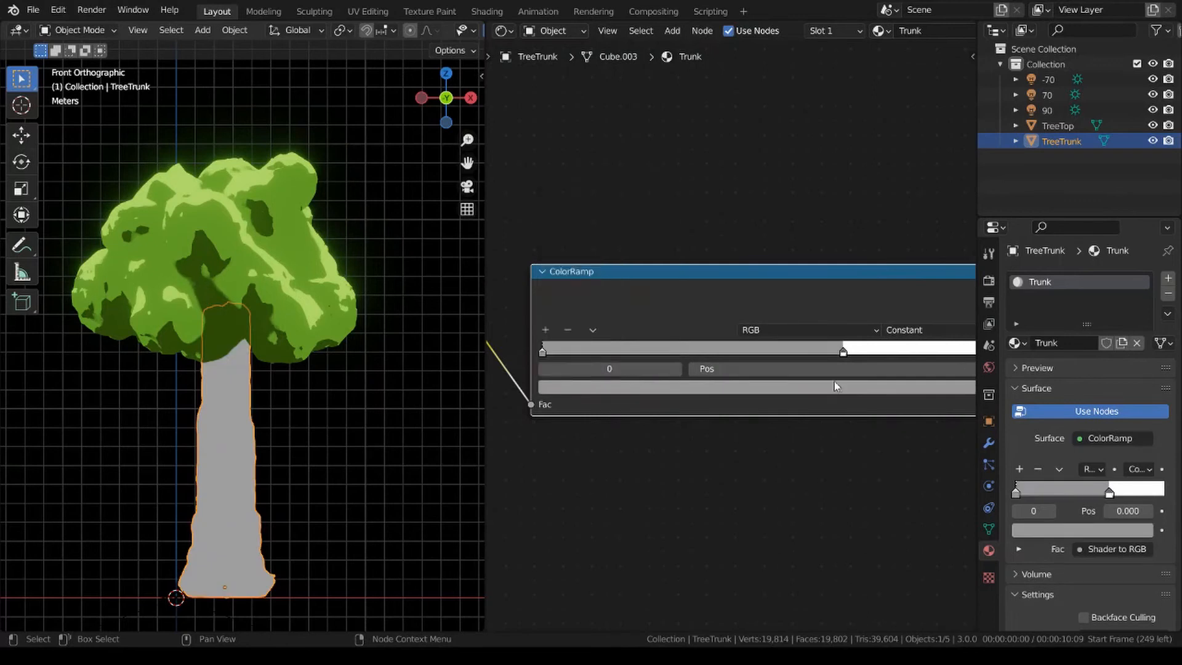
# Add a third stop between the two in the Trunk ColorRamp and color it light grey with a value of 0.598.
pyautogui.click(551, 331)
pyautogui.click(743, 387)
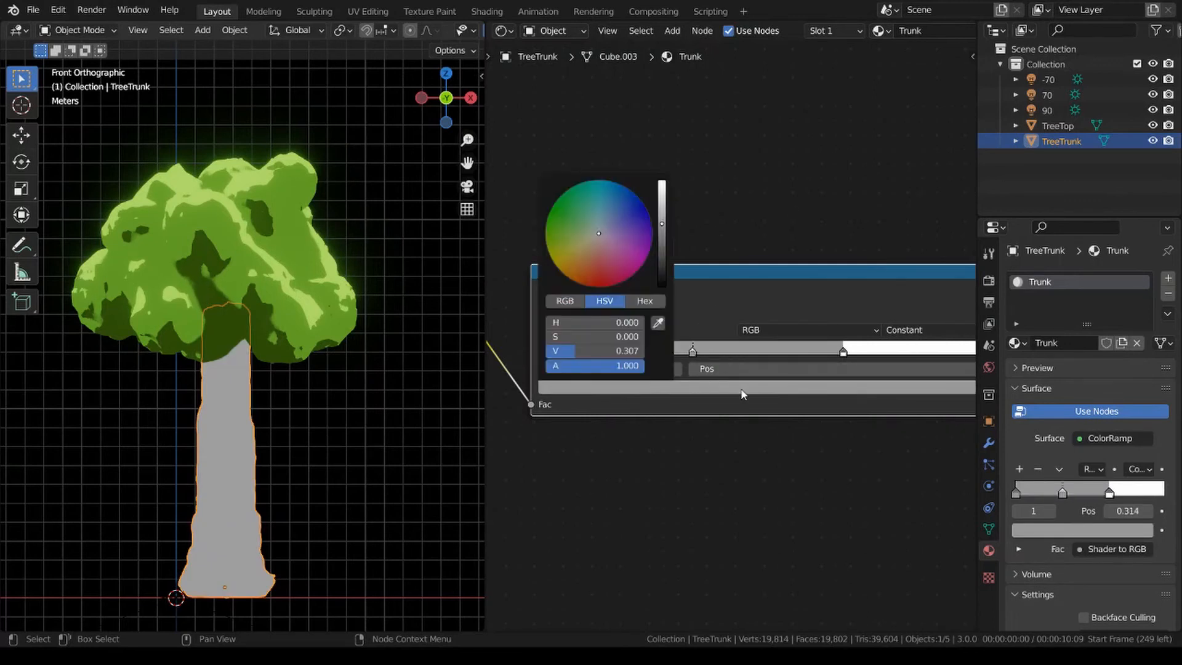
pyautogui.click(662, 202)
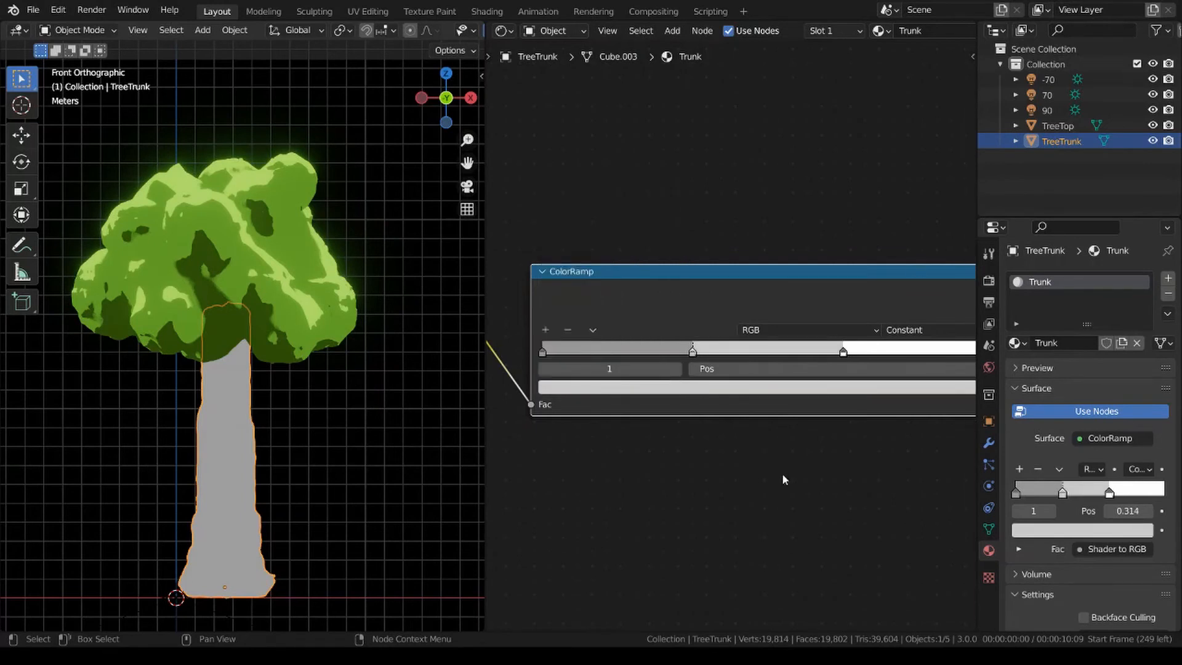
# Color the first stop of the Trunk ColorRamp orange-brown.
pyautogui.click(542, 352)
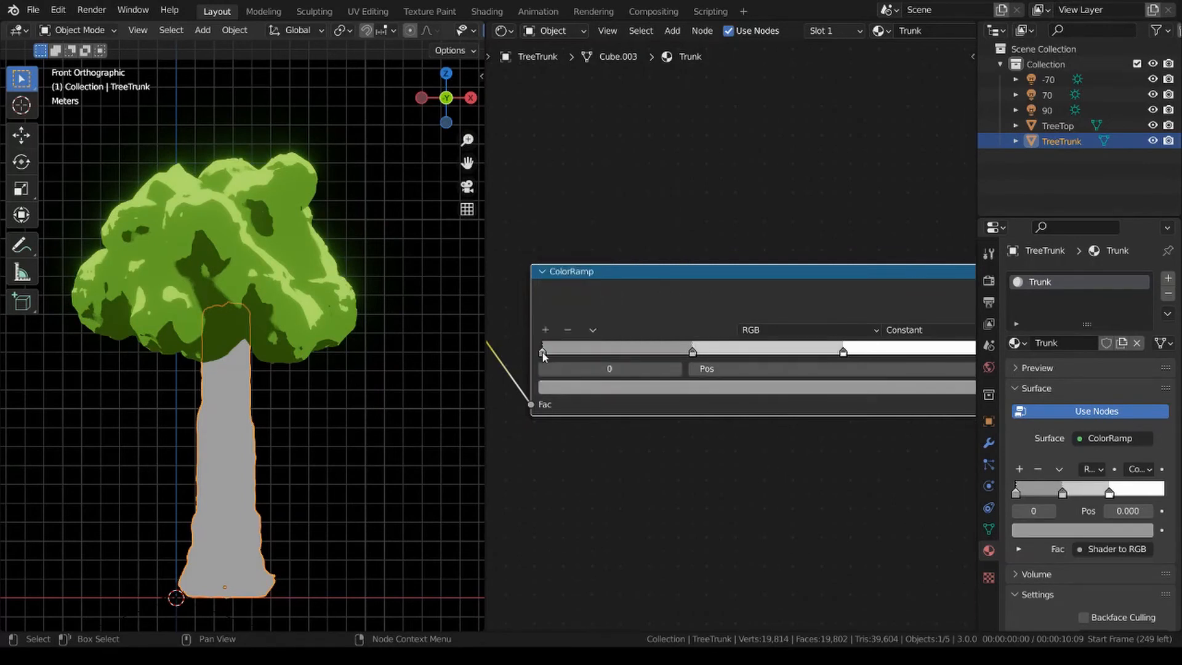
pyautogui.click(722, 391)
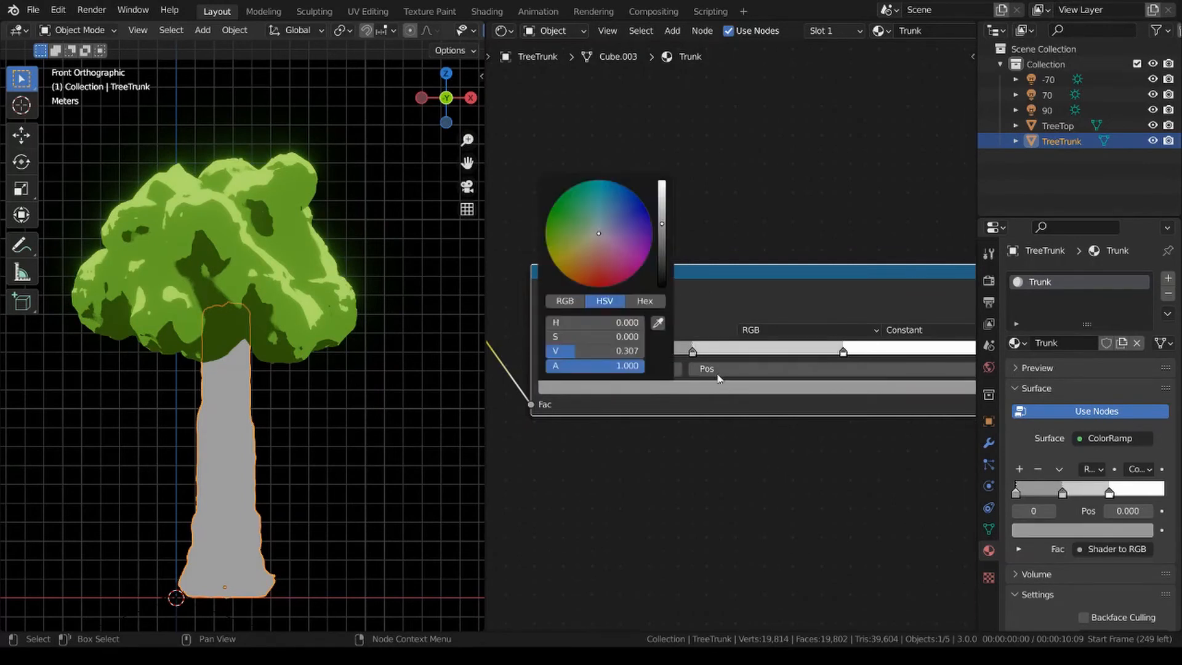
pyautogui.click(575, 259)
pyautogui.moveTo(577, 259); pyautogui.dragTo(573, 269)
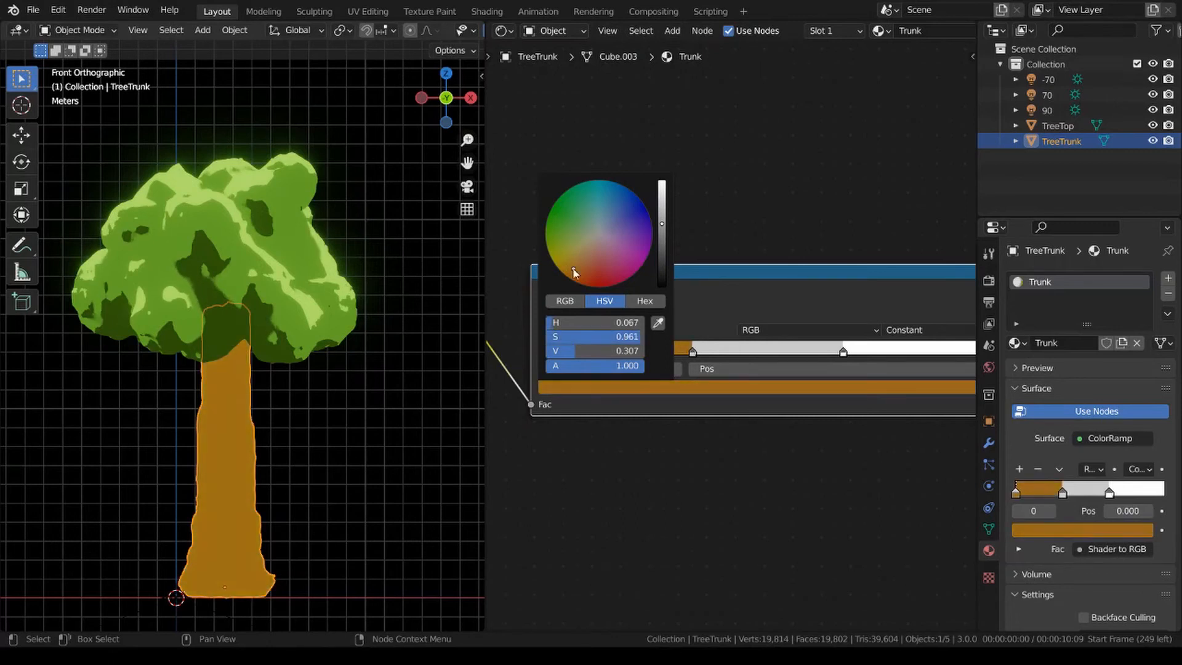
# Color the middle Trunk ColorRamp stop orange with hue 0.026 and saturation 0.915, and move it to position 0.217.
pyautogui.click(693, 352)
pyautogui.click(756, 390)
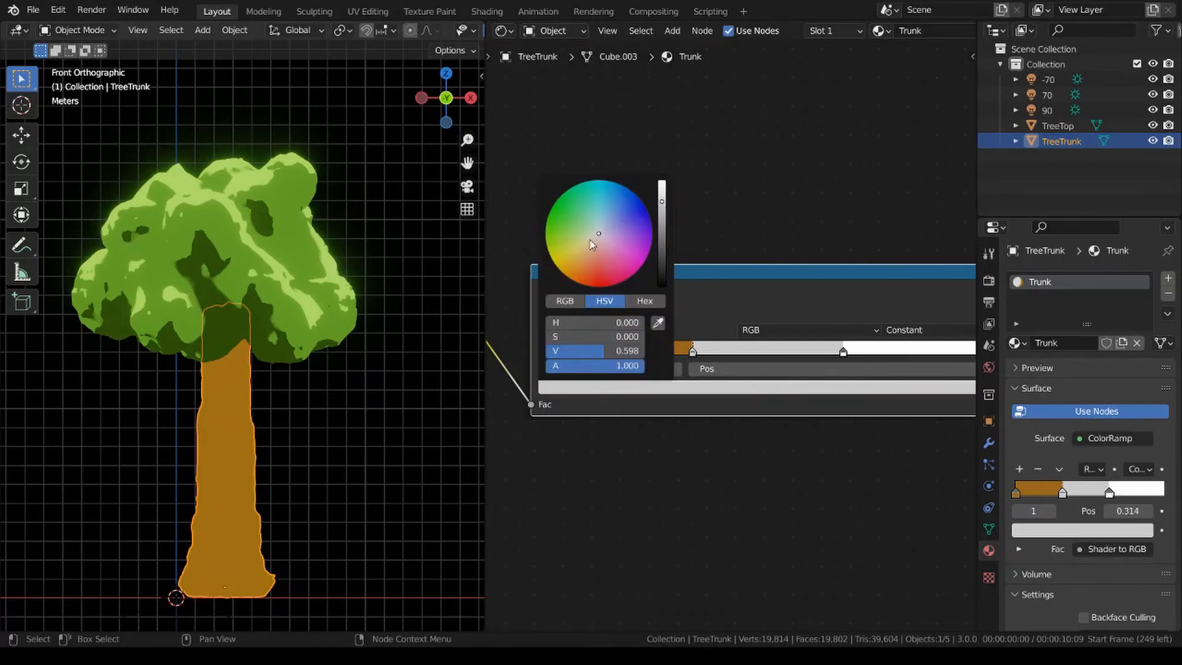
pyautogui.moveTo(590, 241); pyautogui.dragTo(588, 269)
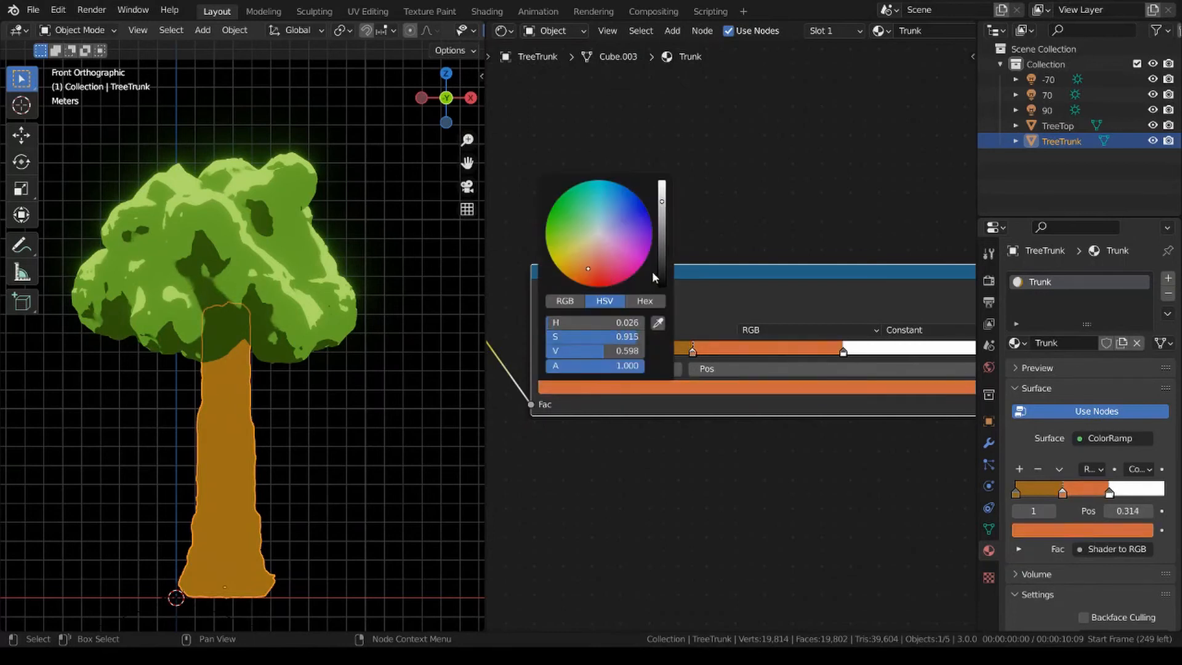
pyautogui.moveTo(692, 352); pyautogui.dragTo(625, 356)
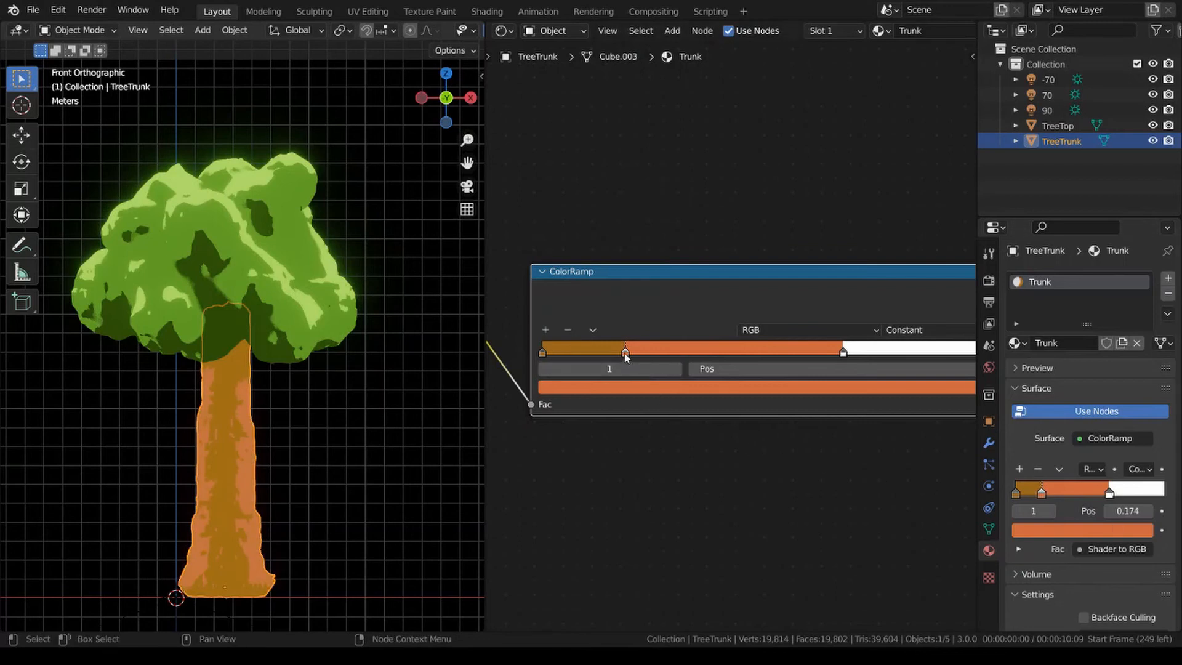
pyautogui.moveTo(625, 352)
pyautogui.mouseDown()
pyautogui.moveTo(610, 352)
pyautogui.moveTo(656, 356)
pyautogui.moveTo(646, 357)
pyautogui.mouseUp()
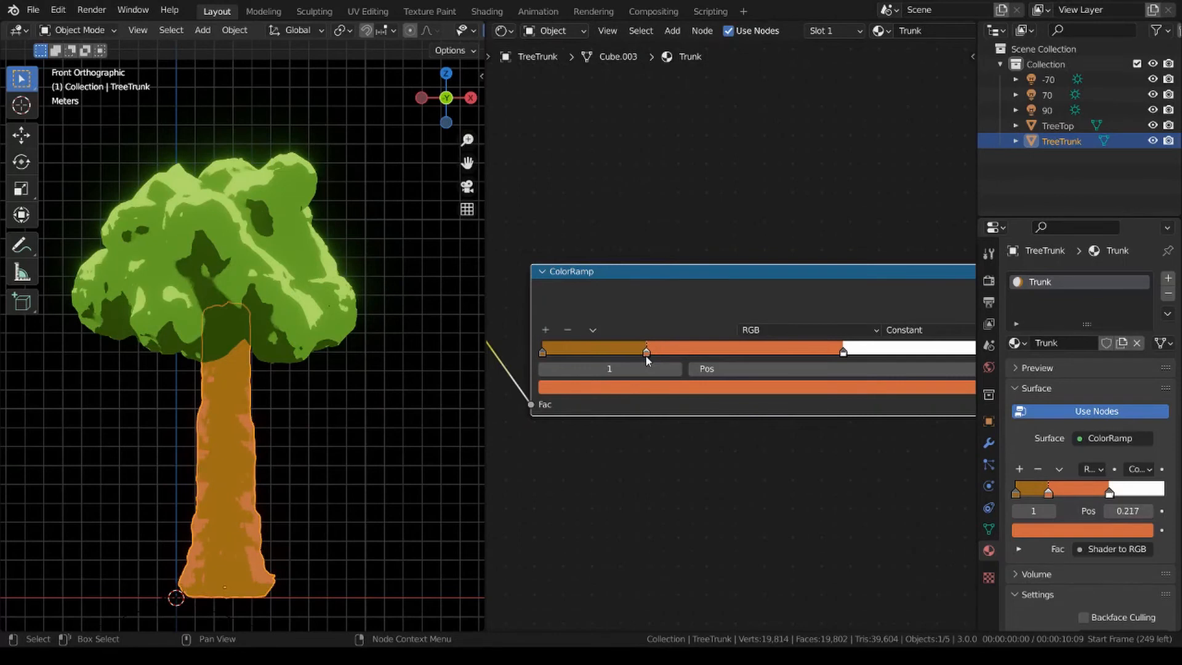
# Move the Trunk ColorRamp's middle stop to position 0.099 and the white stop to 0.221.
pyautogui.moveTo(845, 355); pyautogui.dragTo(586, 349)
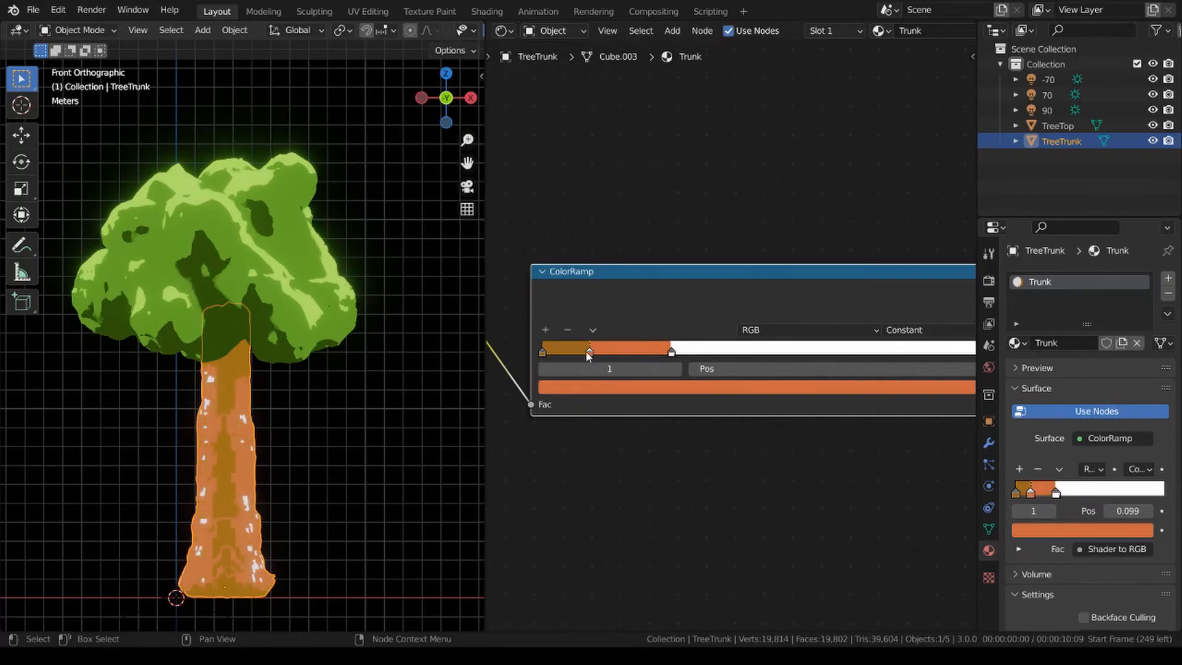
pyautogui.click(672, 352)
pyautogui.moveTo(672, 352); pyautogui.dragTo(649, 355)
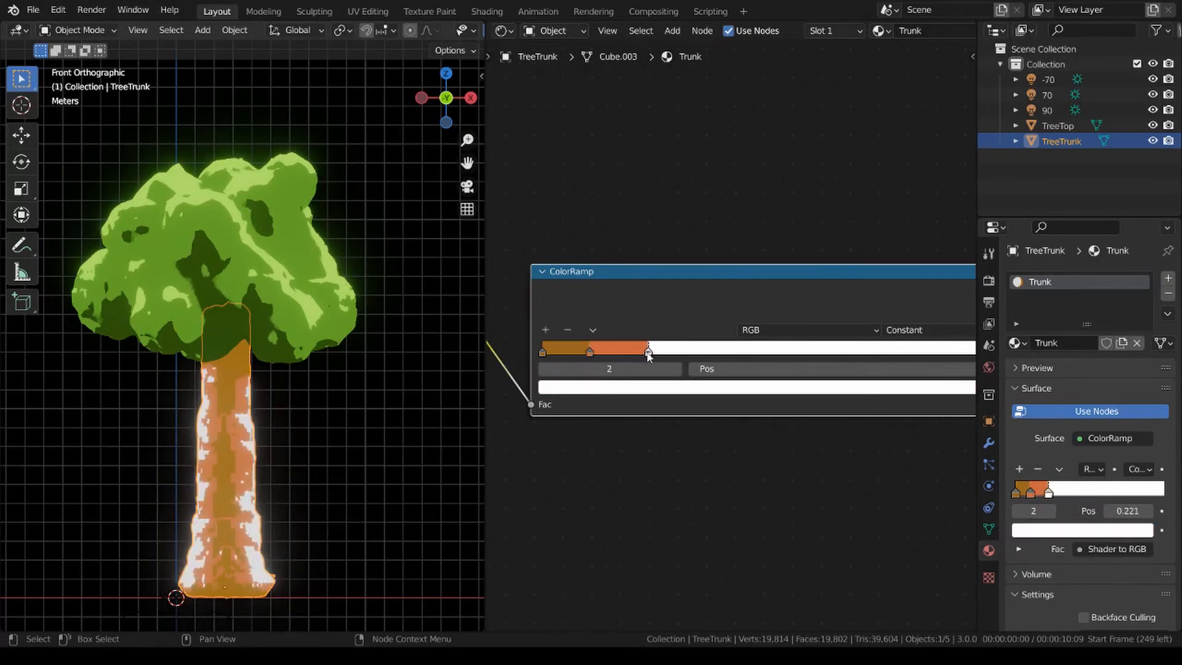
# Shift the middle Trunk ColorRamp stop to a yellower orange and color the white last stop light peach-orange.
pyautogui.click(590, 353)
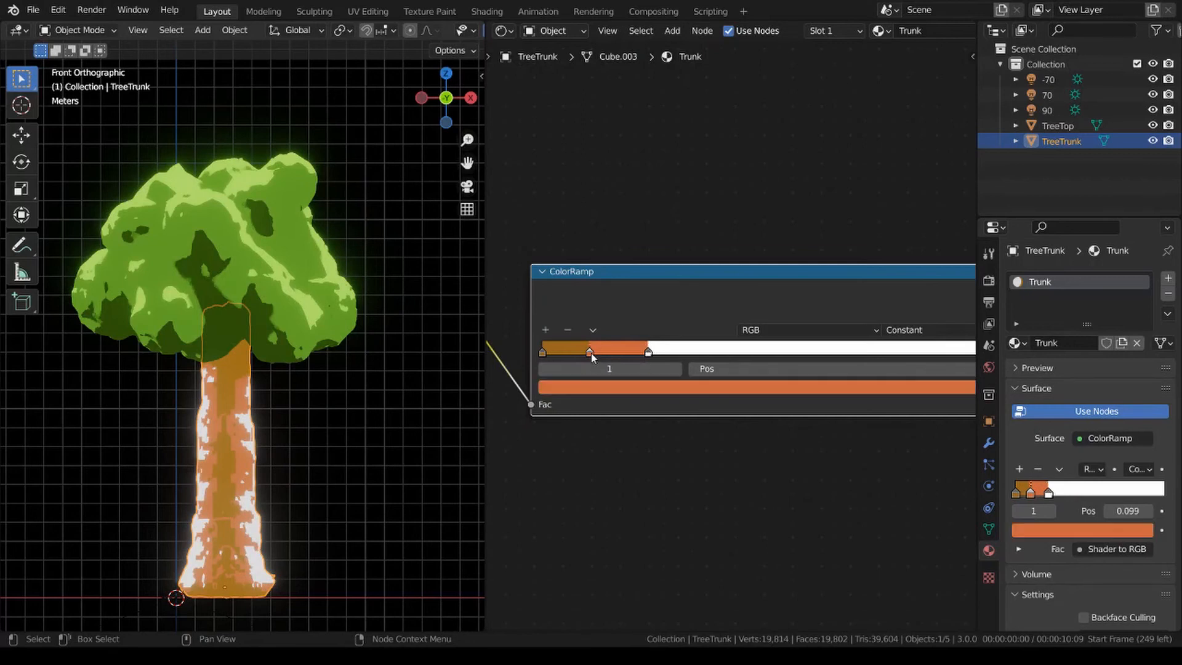
pyautogui.click(594, 387)
pyautogui.moveTo(580, 268); pyautogui.dragTo(582, 266)
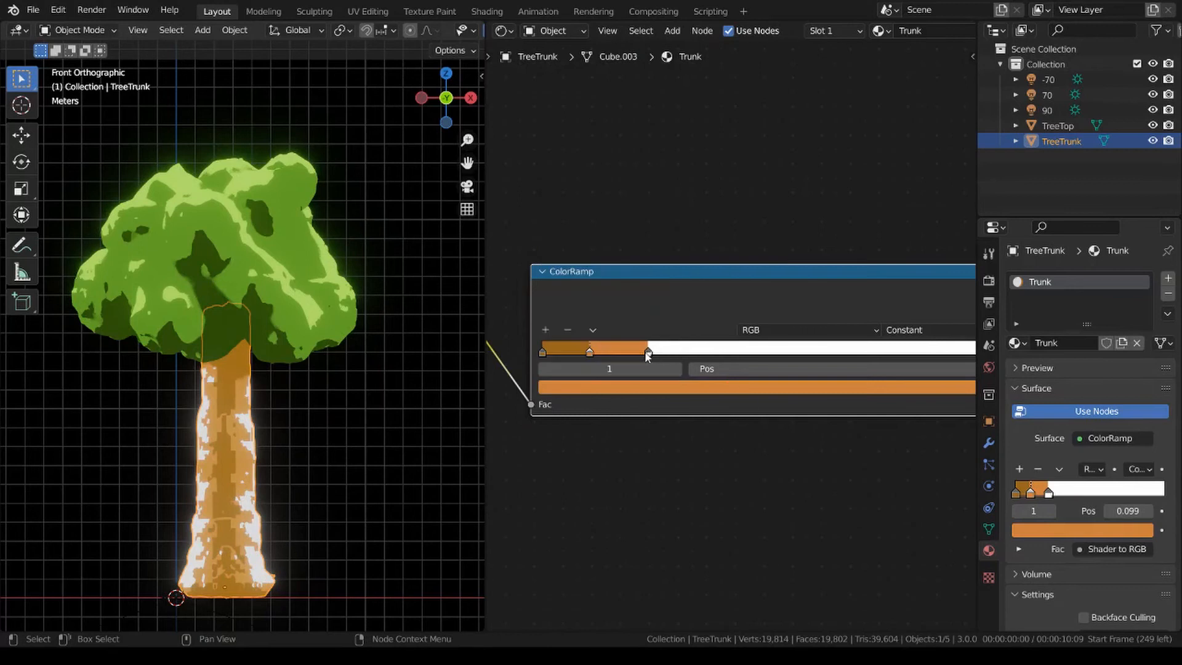
pyautogui.click(648, 355)
pyautogui.click(669, 386)
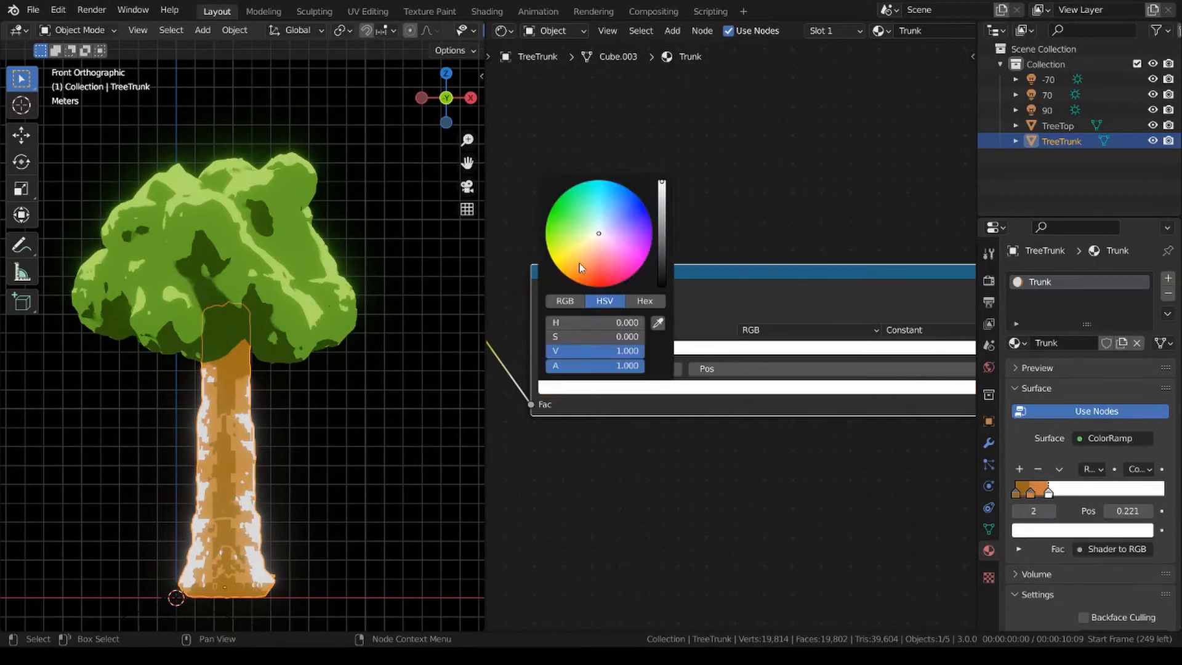
pyautogui.moveTo(579, 263); pyautogui.dragTo(589, 264)
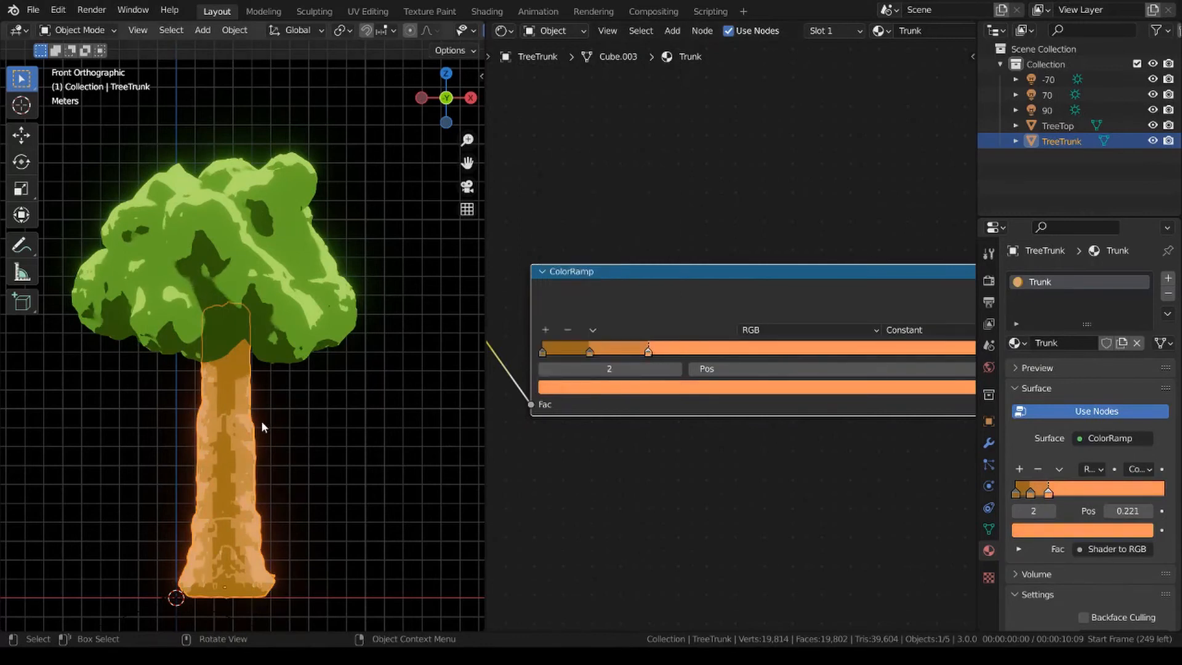
# Apply smooth shading to the tree trunk and deselect it.
pyautogui.rightClick(295, 397)
pyautogui.click(349, 322)
pyautogui.click(313, 450)
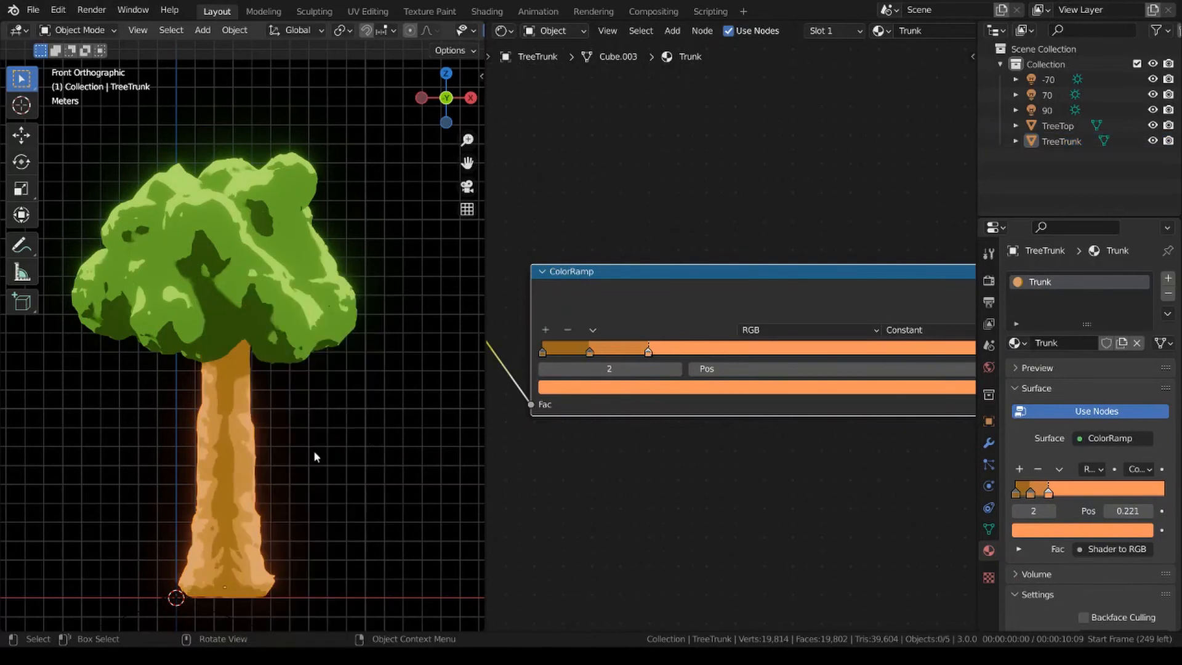
# Inspect the tree in perspective, comparing Material Preview shading with Rendered shading.
pyautogui.scroll(-3, 316, 394)
pyautogui.moveTo(317, 394)
pyautogui.mouseDown(button='middle')
pyautogui.moveTo(399, 454)
pyautogui.moveTo(390, 409)
pyautogui.moveTo(123, 411)
pyautogui.moveTo(336, 413)
pyautogui.moveTo(275, 397)
pyautogui.moveTo(169, 418)
pyautogui.moveTo(294, 393)
pyautogui.moveTo(206, 388)
pyautogui.moveTo(166, 401)
pyautogui.moveTo(222, 300)
pyautogui.moveTo(301, 302)
pyautogui.moveTo(213, 302)
pyautogui.moveTo(316, 335)
pyautogui.moveTo(231, 368)
pyautogui.moveTo(301, 365)
pyautogui.mouseUp(button='middle')
pyautogui.scroll(4, 299, 394)
pyautogui.press('z')
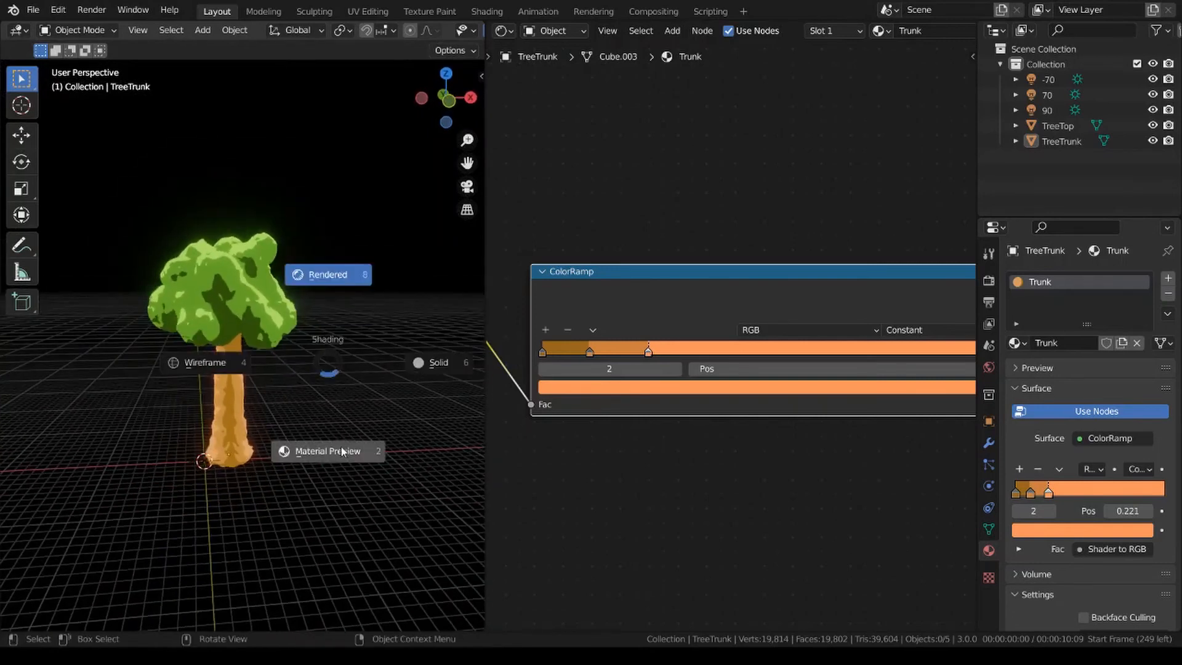
pyautogui.click(342, 446)
pyautogui.press('z')
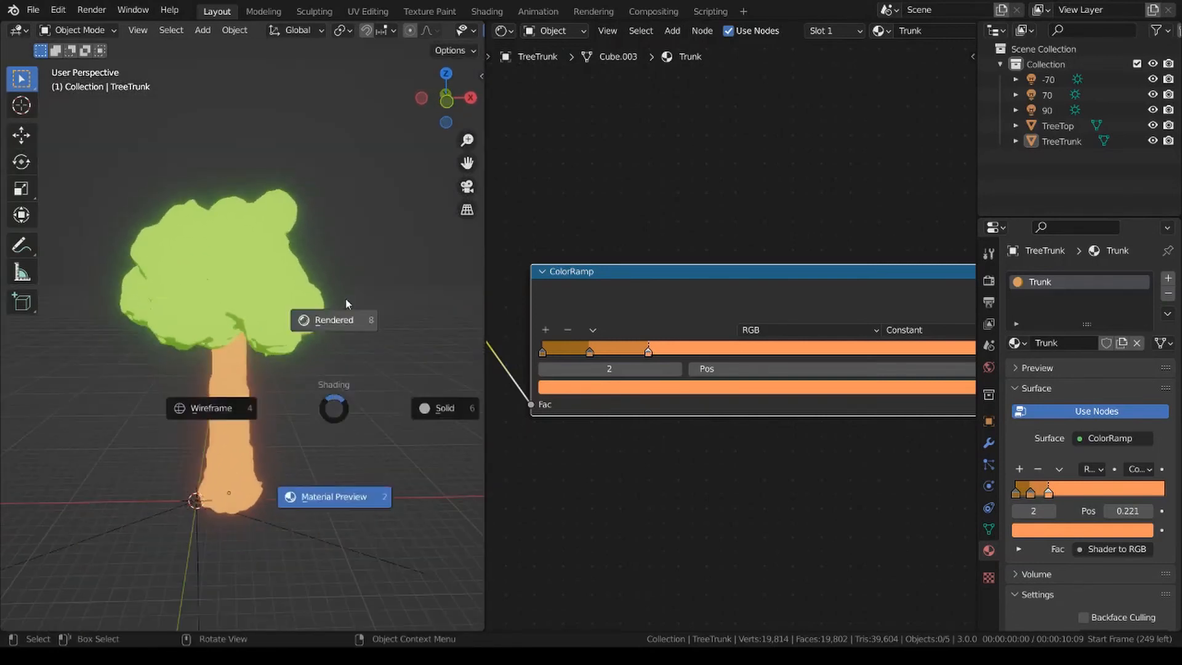
pyautogui.click(344, 319)
# In the Trunk material's Principled BSDF, set Specular to 0.2 and Roughness to 0.7.
pyautogui.keyDown('shift'); pyautogui.moveTo(607, 497); pyautogui.dragTo(775, 469, button='middle'); pyautogui.keyUp('shift')
pyautogui.scroll(-6, 751, 468)
pyautogui.keyDown('shift'); pyautogui.moveTo(569, 477); pyautogui.dragTo(811, 393, button='middle'); pyautogui.keyUp('shift')
pyautogui.scroll(5, 766, 434)
pyautogui.scroll(2, 811, 398)
pyautogui.doubleClick(696, 367)
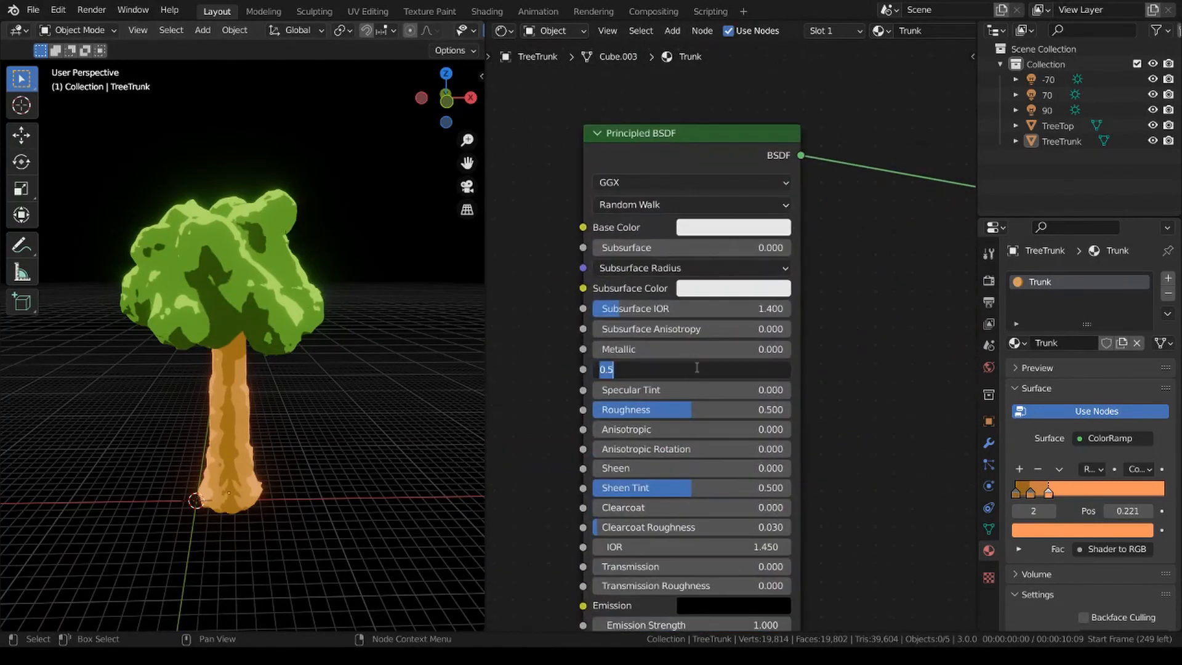
pyautogui.write('0.2')
pyautogui.press('Return')
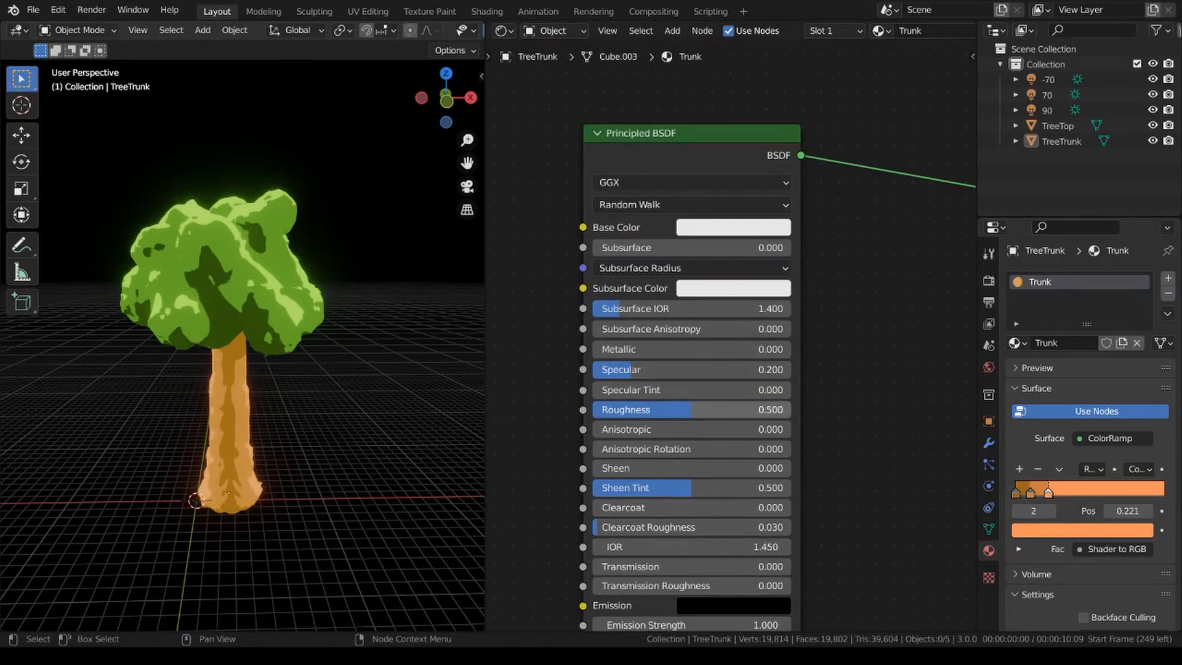
pyautogui.doubleClick(685, 410)
pyautogui.write('0.5')
pyautogui.press('Return')
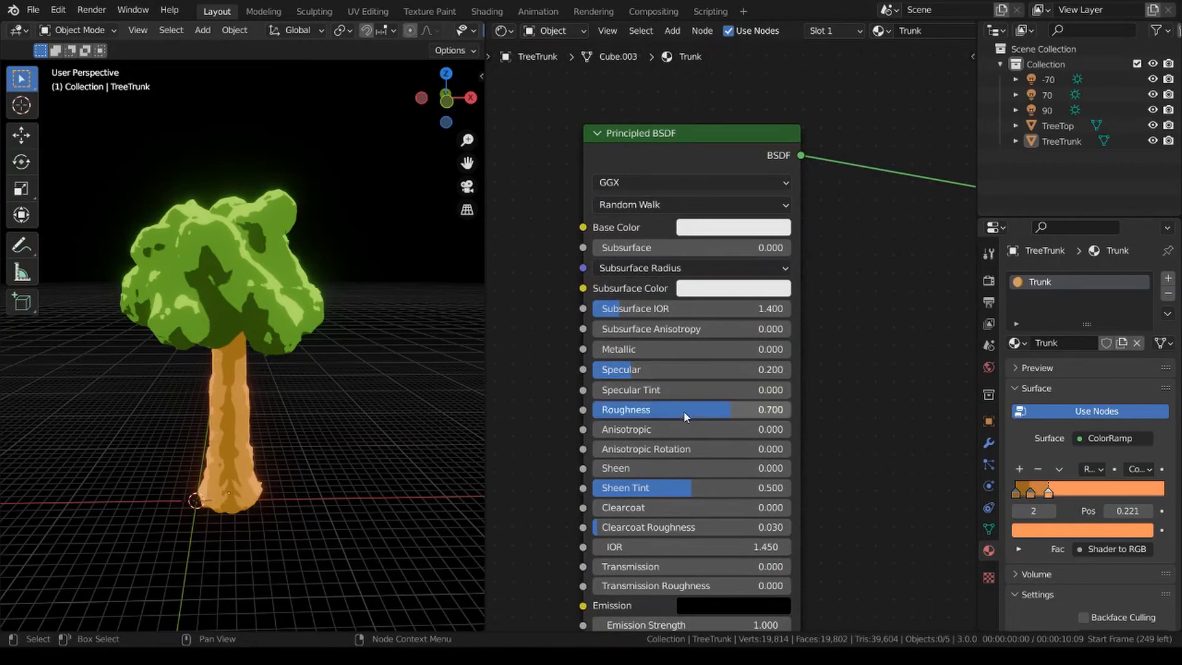
# Select the TreeTop and set its Leaves Principled BSDF to Specular 0.2 and Roughness 0.7, leaving the tree deselected.
pyautogui.click(294, 321)
pyautogui.doubleClick(755, 400)
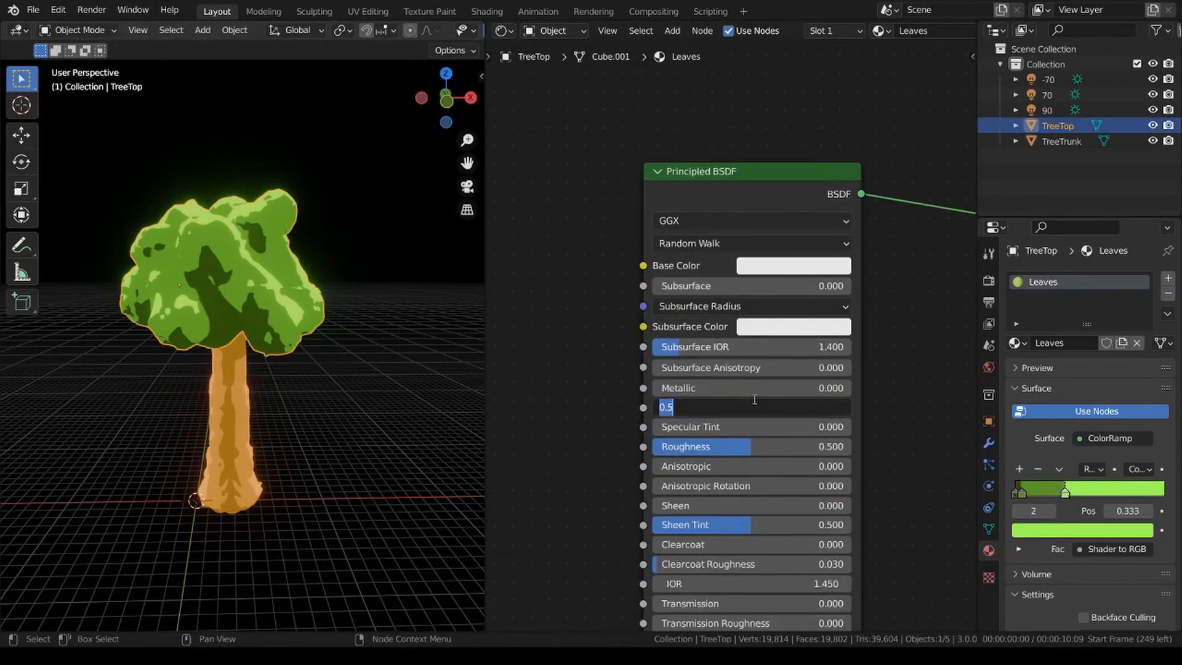
pyautogui.write('0.2')
pyautogui.press('Return')
pyautogui.doubleClick(734, 447)
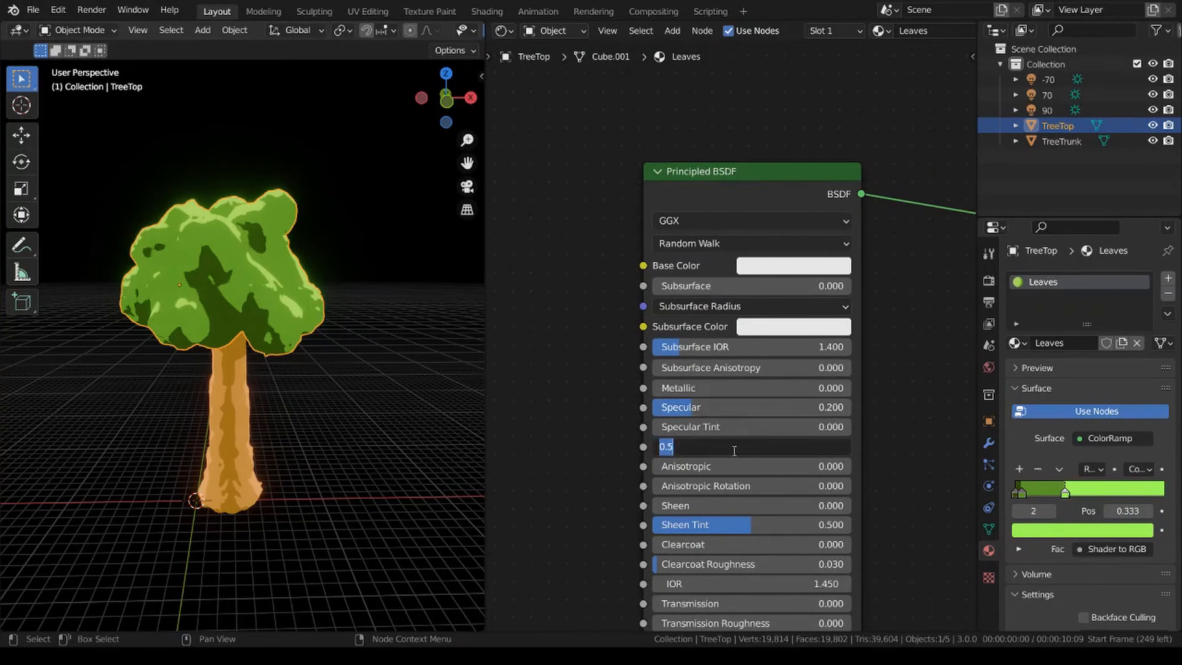
pyautogui.write('0.7')
pyautogui.press('Return')
pyautogui.click(387, 284)
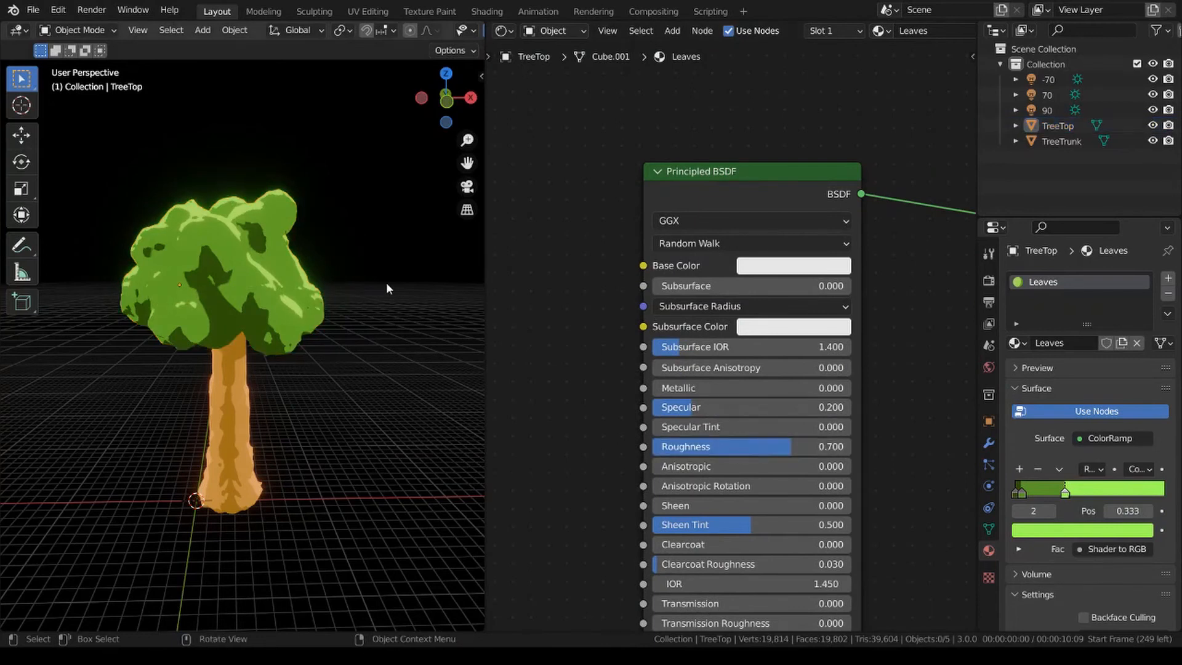
# Try a Specular value of 0.6 on the Leaves material's Principled BSDF.
pyautogui.press('KP_1')
pyautogui.moveTo(364, 292); pyautogui.dragTo(351, 337, button='middle')
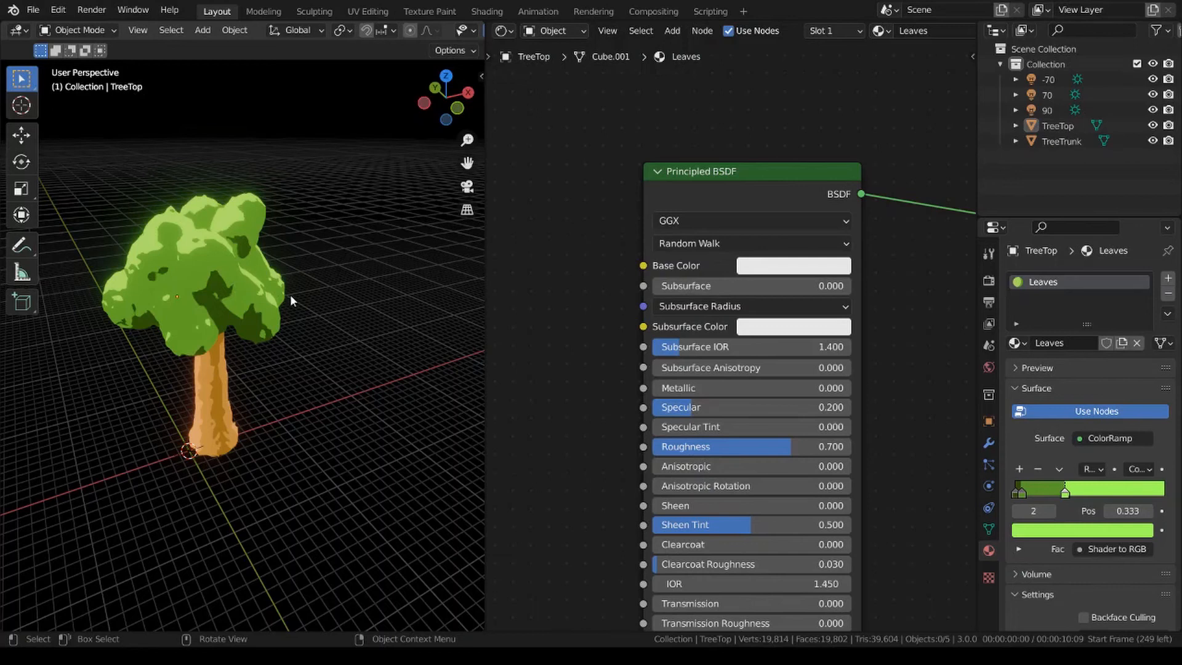
pyautogui.scroll(-3, 346, 292)
pyautogui.moveTo(346, 291); pyautogui.dragTo(299, 270, button='middle')
pyautogui.scroll(3, 258, 305)
pyautogui.click(724, 405)
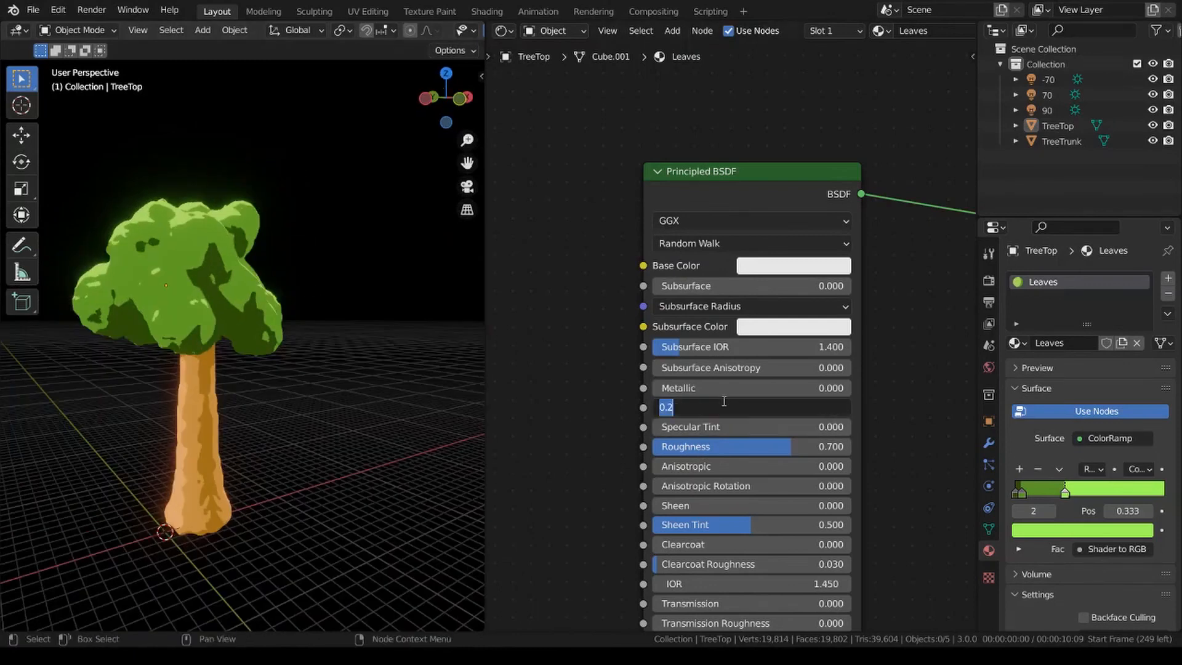
pyautogui.write('0.6')
pyautogui.press('Return')
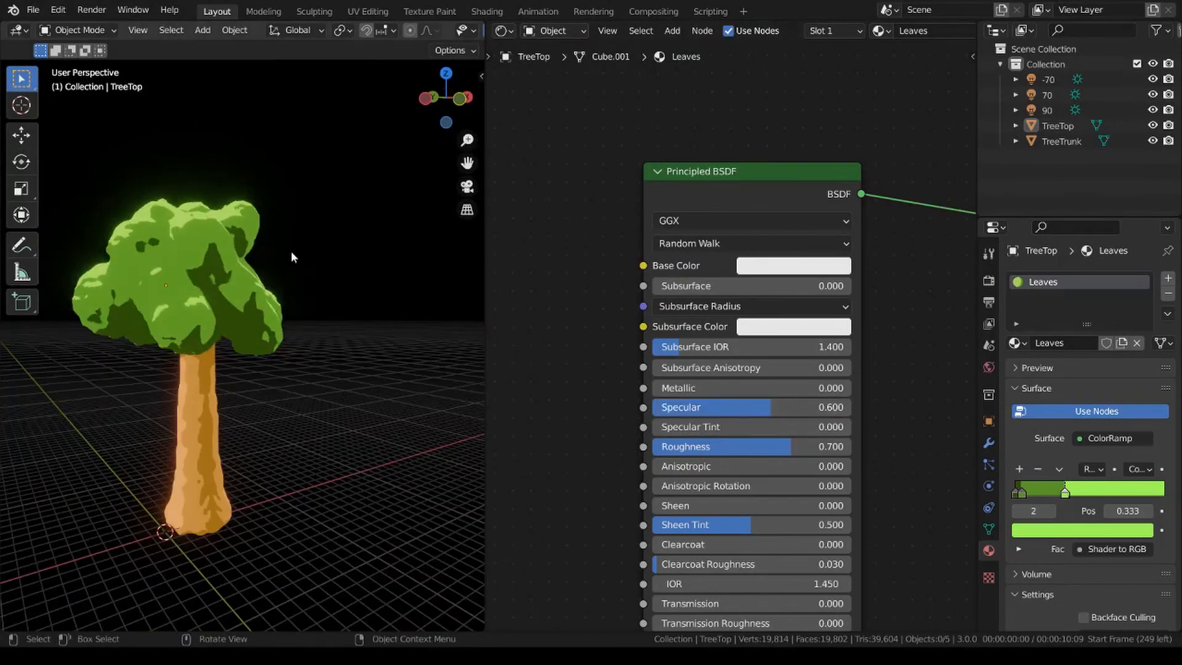
# Try a Roughness value of 0.4 on the Leaves material and check the treetop from different sides.
pyautogui.scroll(-3, 290, 250)
pyautogui.moveTo(290, 250); pyautogui.dragTo(369, 363, button='middle')
pyautogui.click(726, 445)
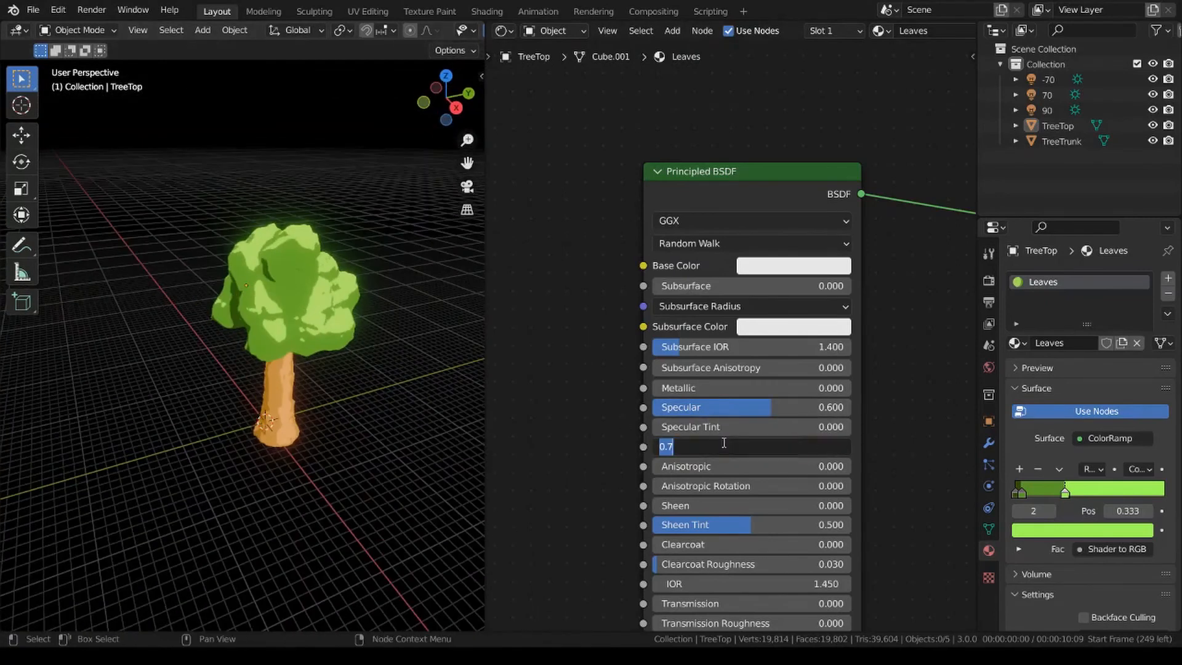
pyautogui.write('0.4')
pyautogui.press('Return')
pyautogui.moveTo(338, 423); pyautogui.dragTo(276, 352, button='middle')
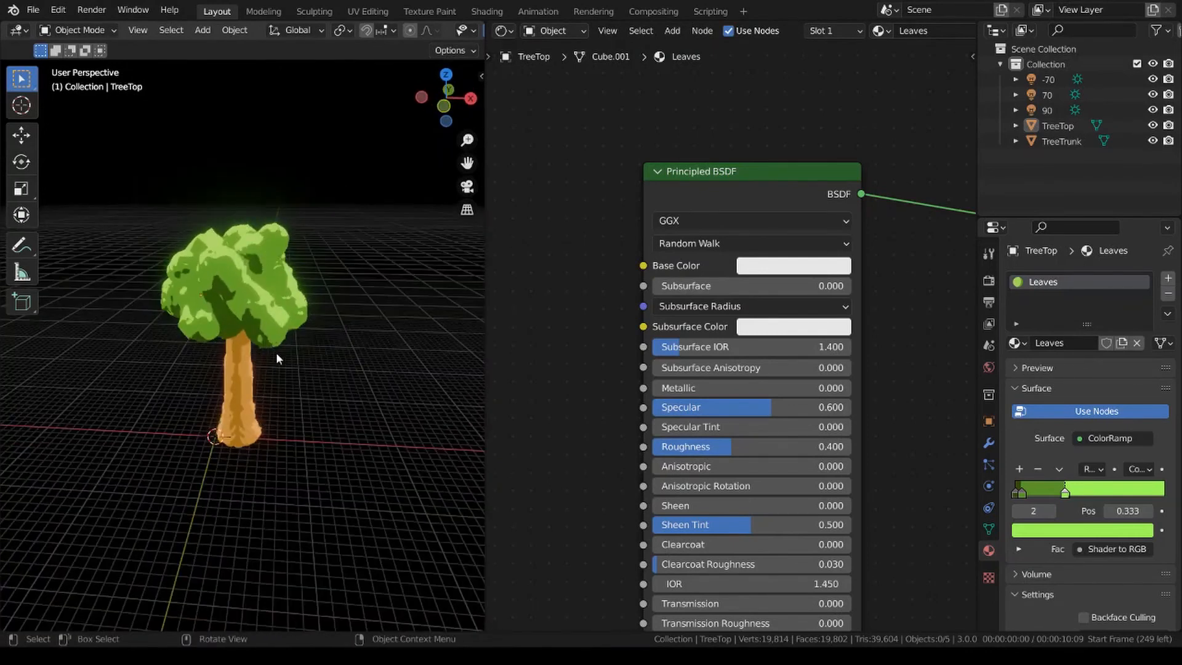
# Restore the Leaves material's Principled BSDF to Roughness 0.7 and Specular 0.2.
pyautogui.click(728, 451)
pyautogui.write('.7')
pyautogui.press('Return')
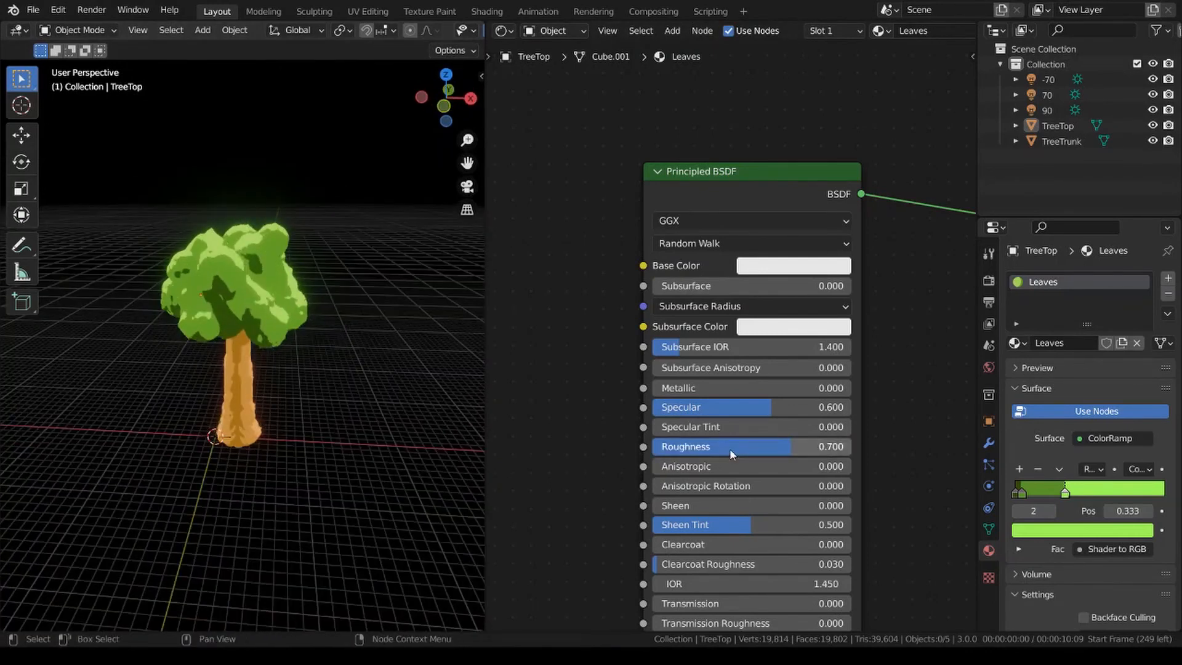
pyautogui.click(745, 408)
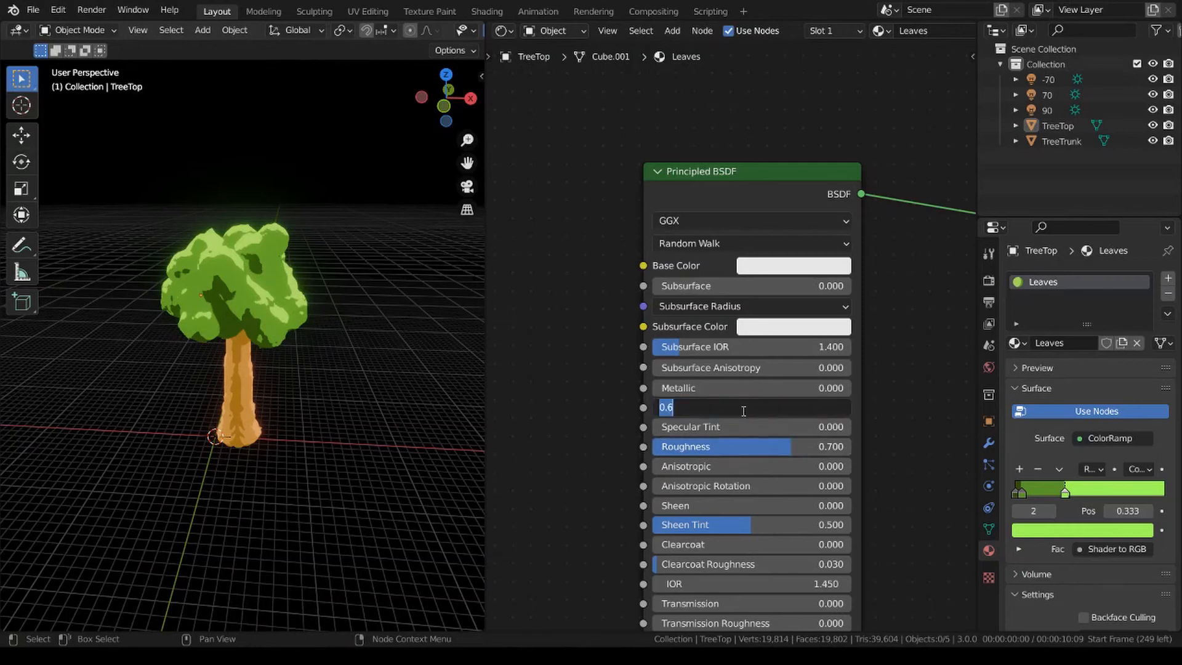
pyautogui.write('.2')
pyautogui.press('Return')
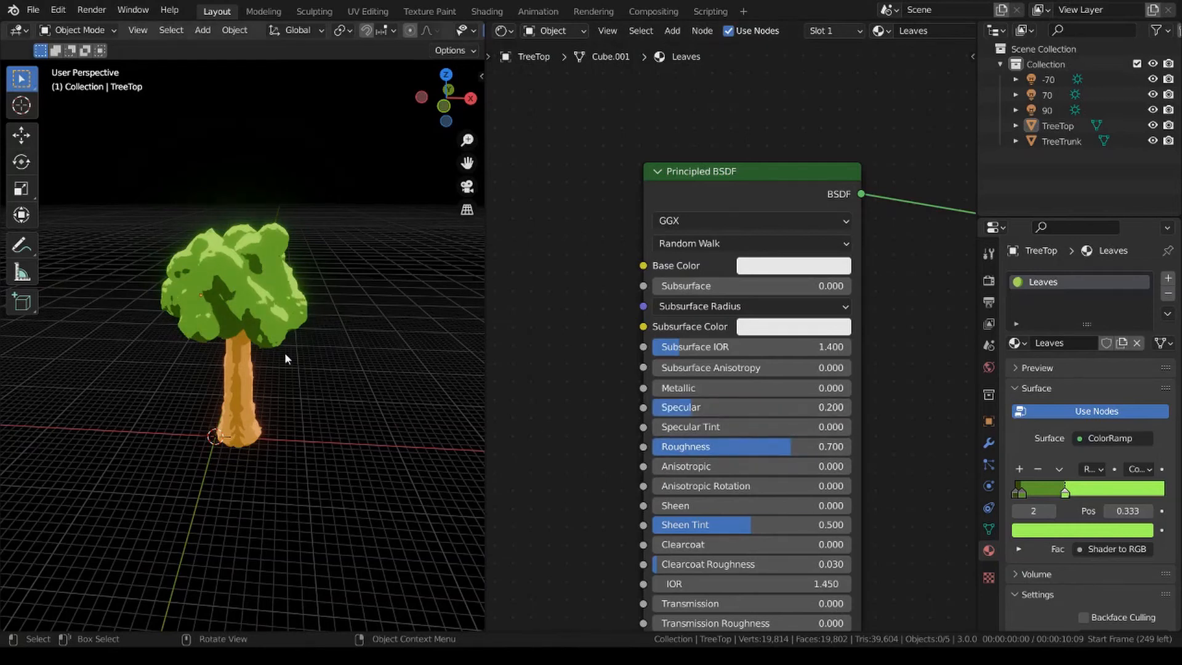
pyautogui.moveTo(285, 352); pyautogui.dragTo(314, 333, button='middle')
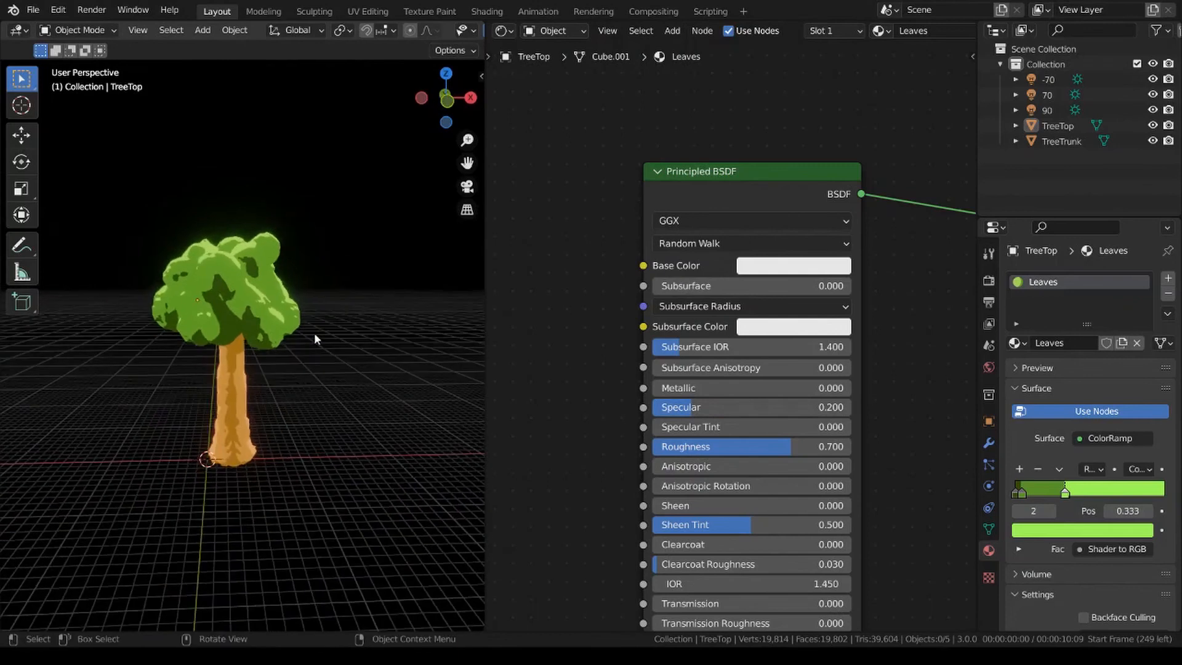
# Add a Displace modifier to the TreeTop and create a new texture for it.
pyautogui.scroll(2, 362, 345)
pyautogui.click(289, 283)
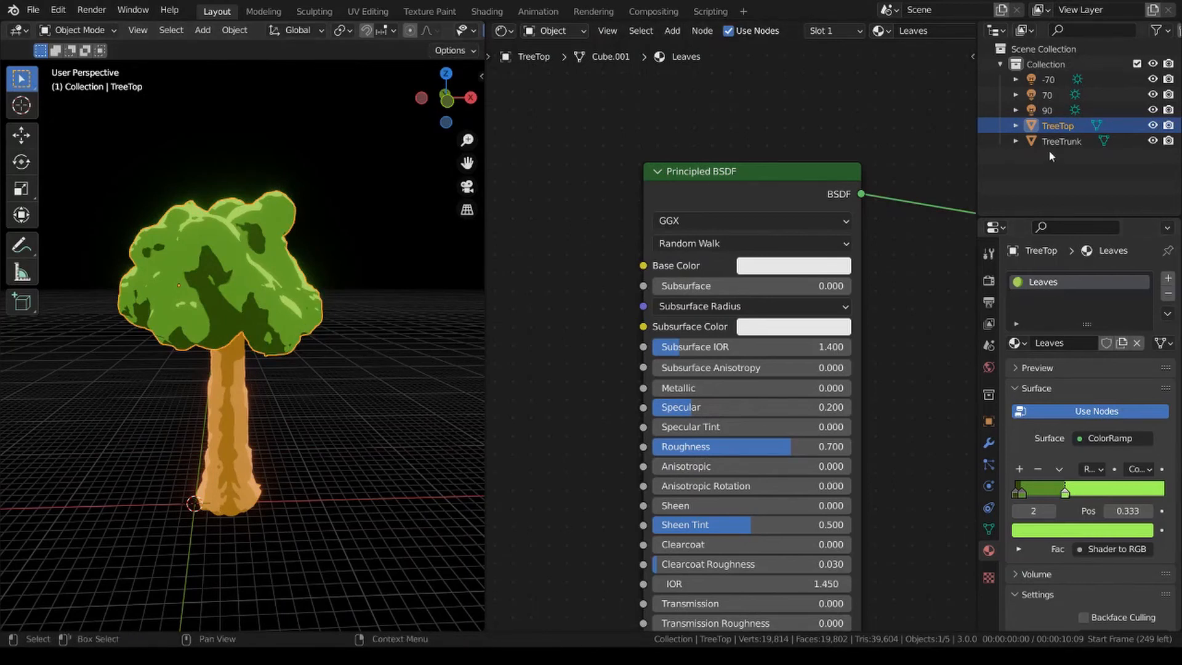
pyautogui.click(989, 444)
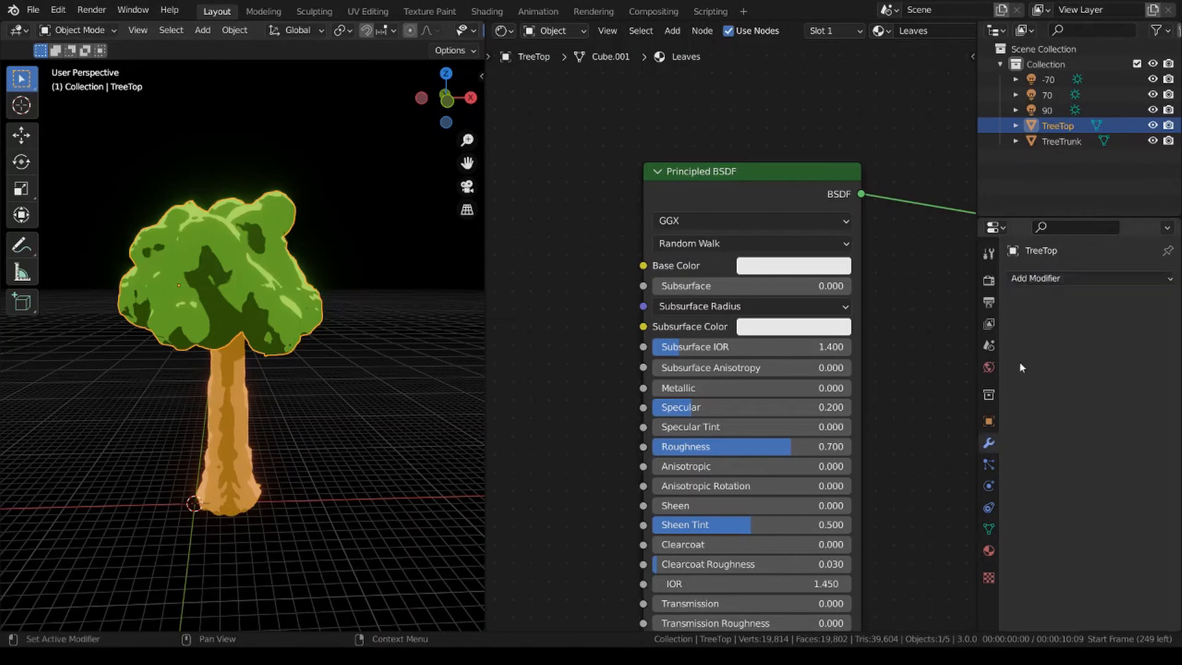
pyautogui.click(1066, 279)
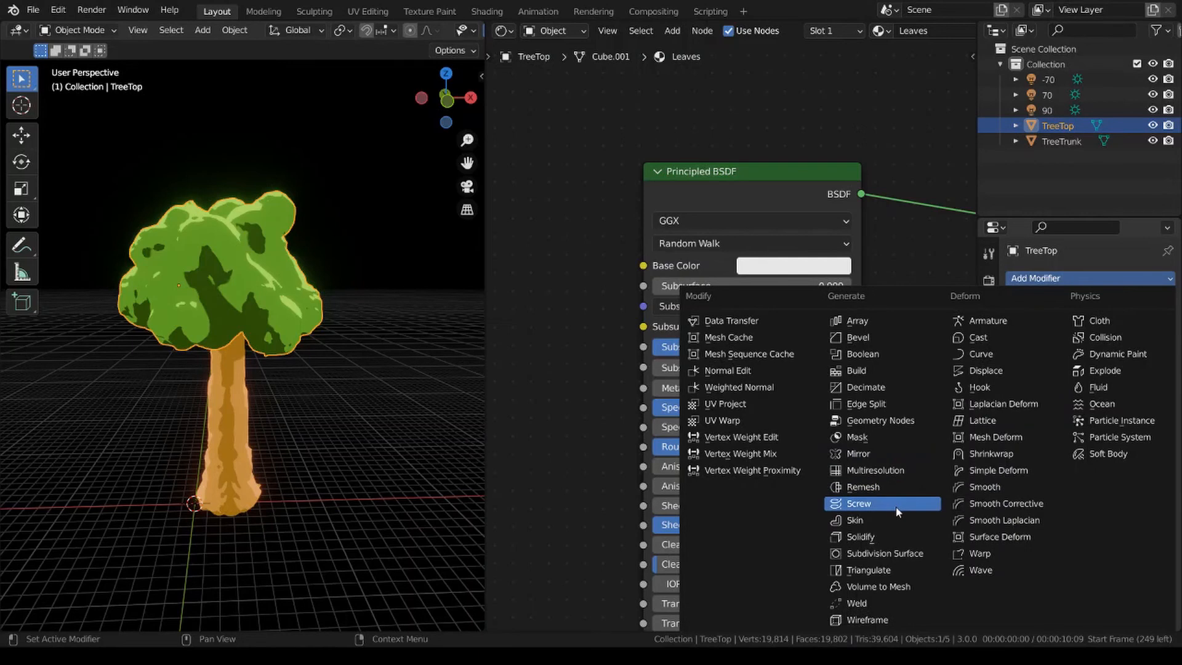
pyautogui.click(986, 370)
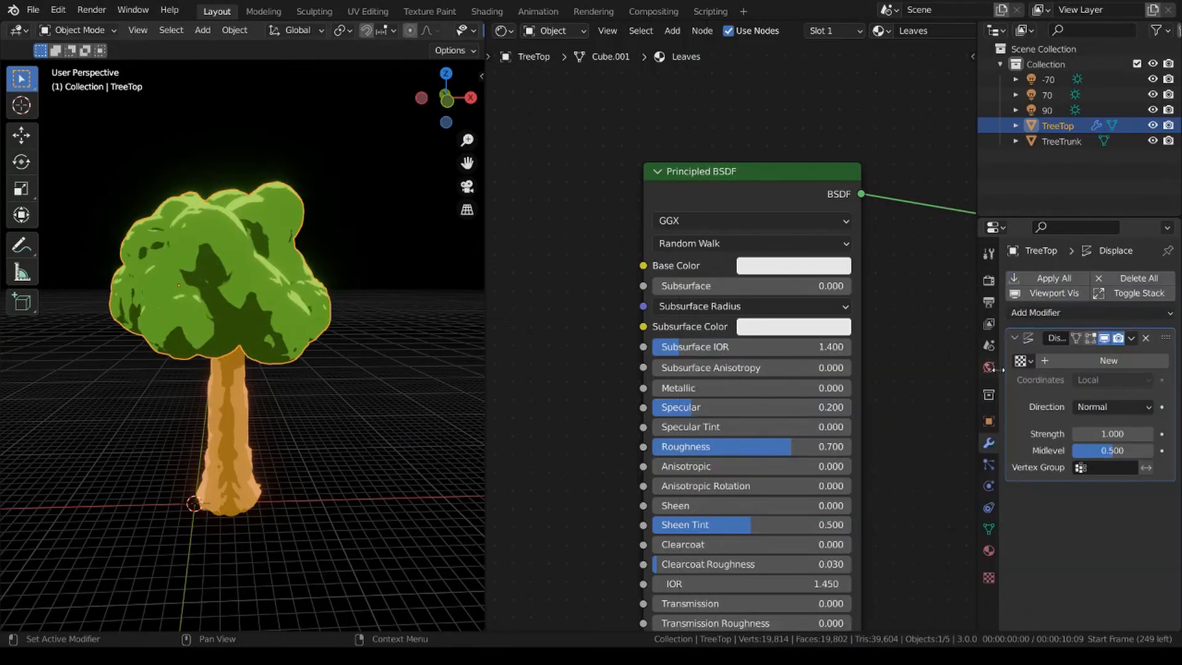
pyautogui.click(1109, 362)
# Rename the TreeTop's displacement texture DisplaceLeaves and set its type to Clouds.
pyautogui.click(990, 577)
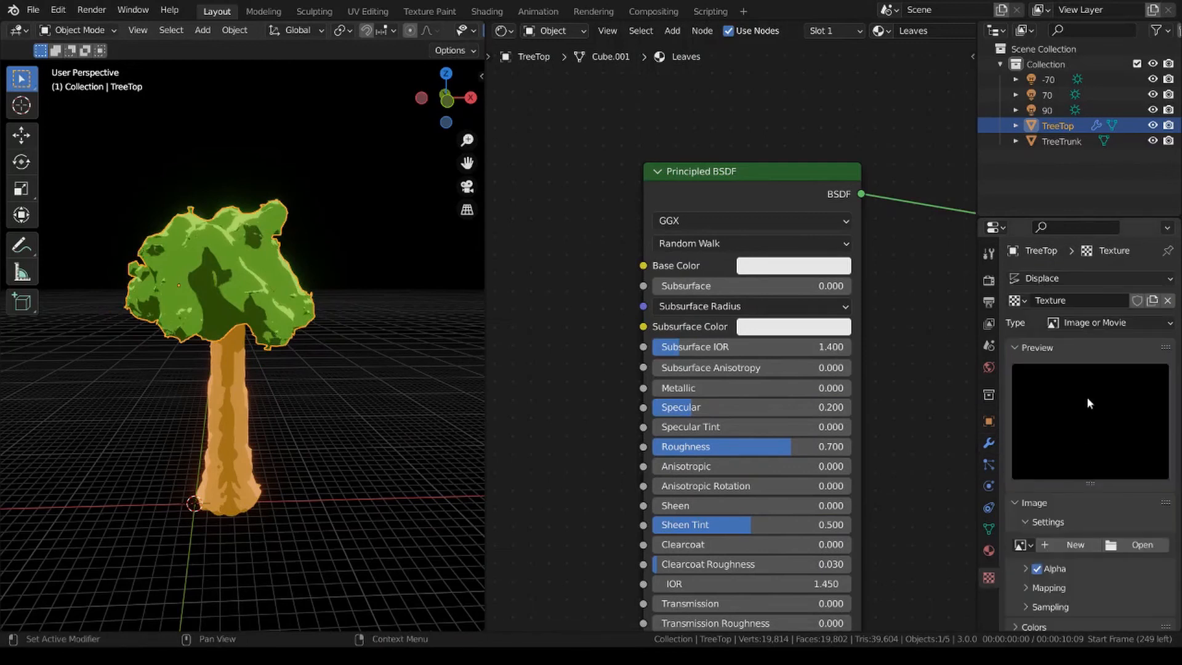
pyautogui.click(1092, 302)
pyautogui.write('DisplaceTree')
pyautogui.press('Return')
pyautogui.click(1090, 300)
pyautogui.click(1090, 301)
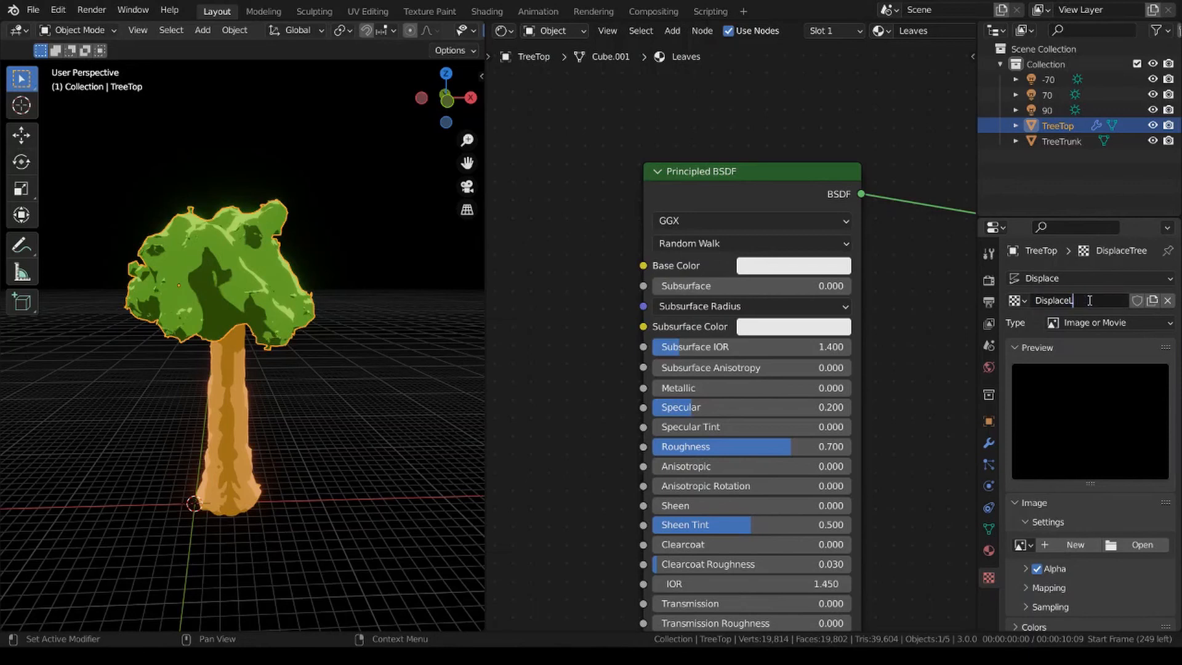
pyautogui.write('Leaves')
pyautogui.press('Return')
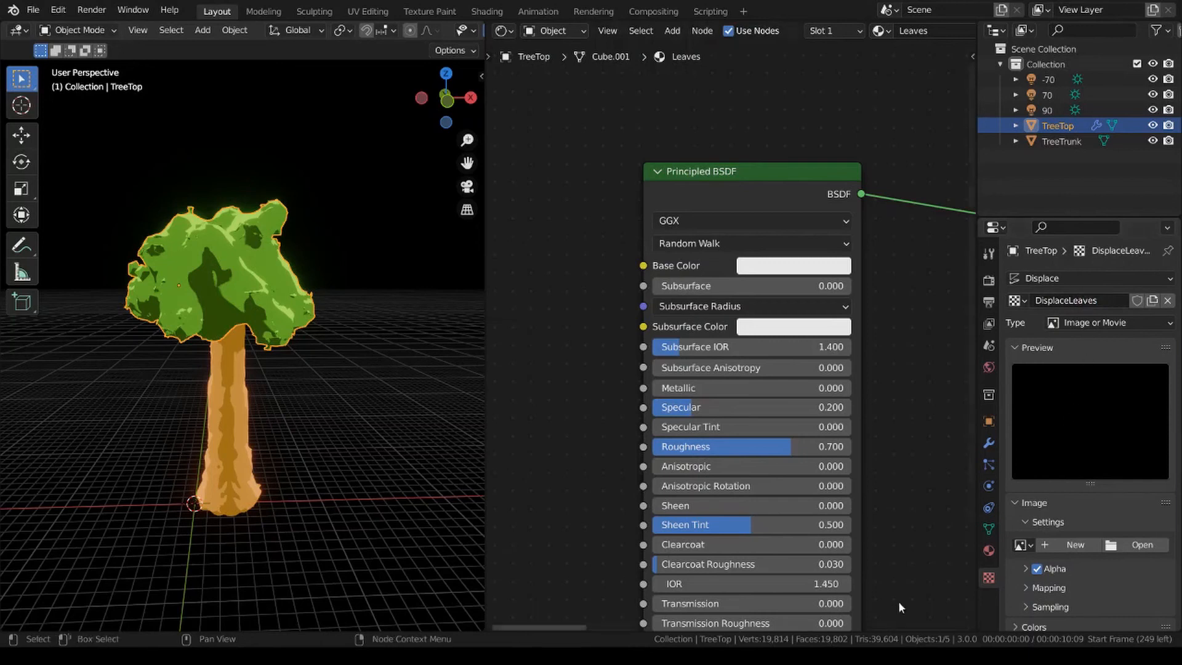
pyautogui.click(1115, 324)
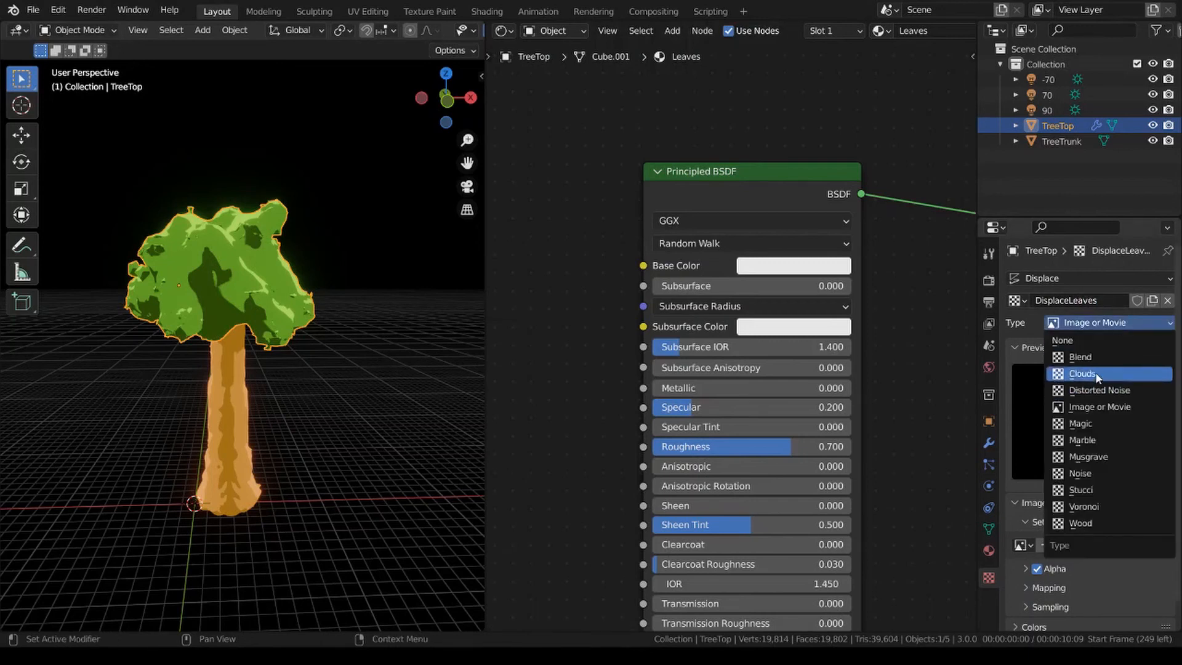
pyautogui.click(1096, 372)
# Compare the displaced treetop in Material Preview and Rendered shading, ending in Material Preview.
pyautogui.scroll(1, 212, 296)
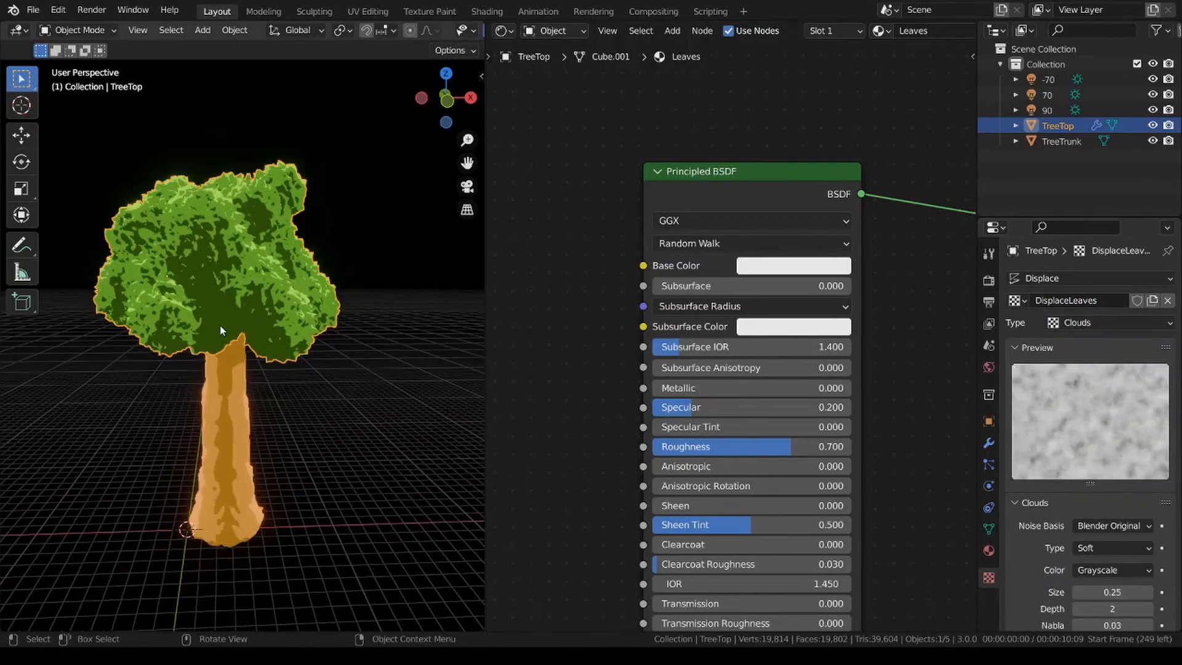
pyautogui.press('z')
pyautogui.click(338, 434)
pyautogui.press('z')
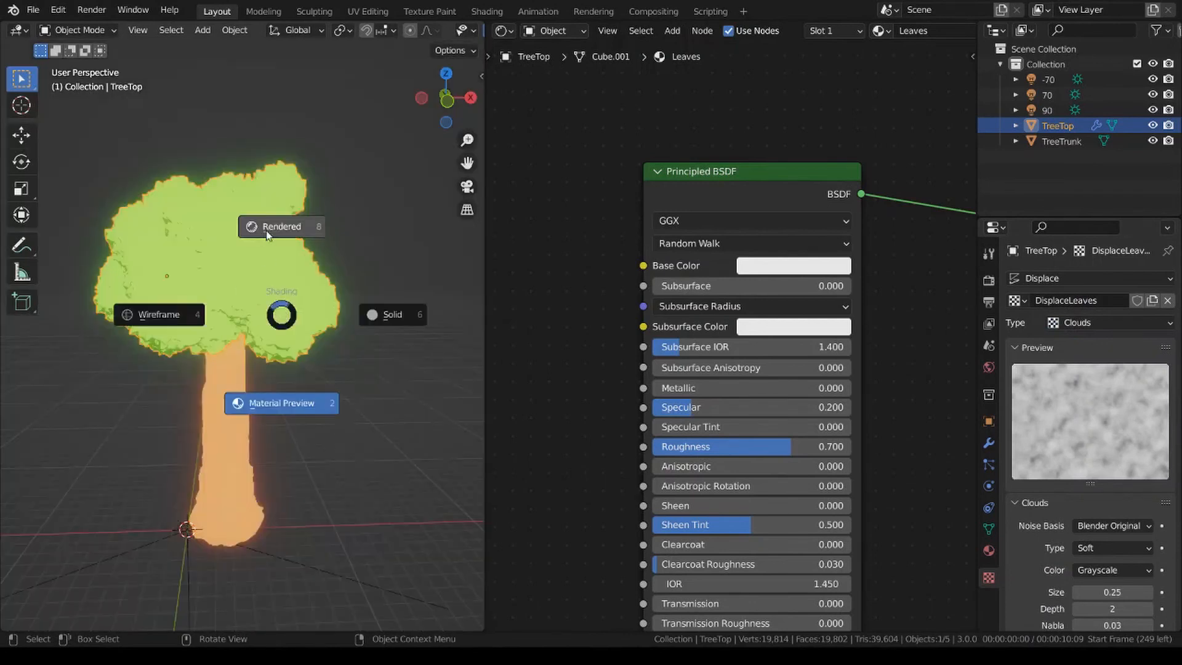
pyautogui.click(264, 226)
pyautogui.press('z')
pyautogui.click(406, 514)
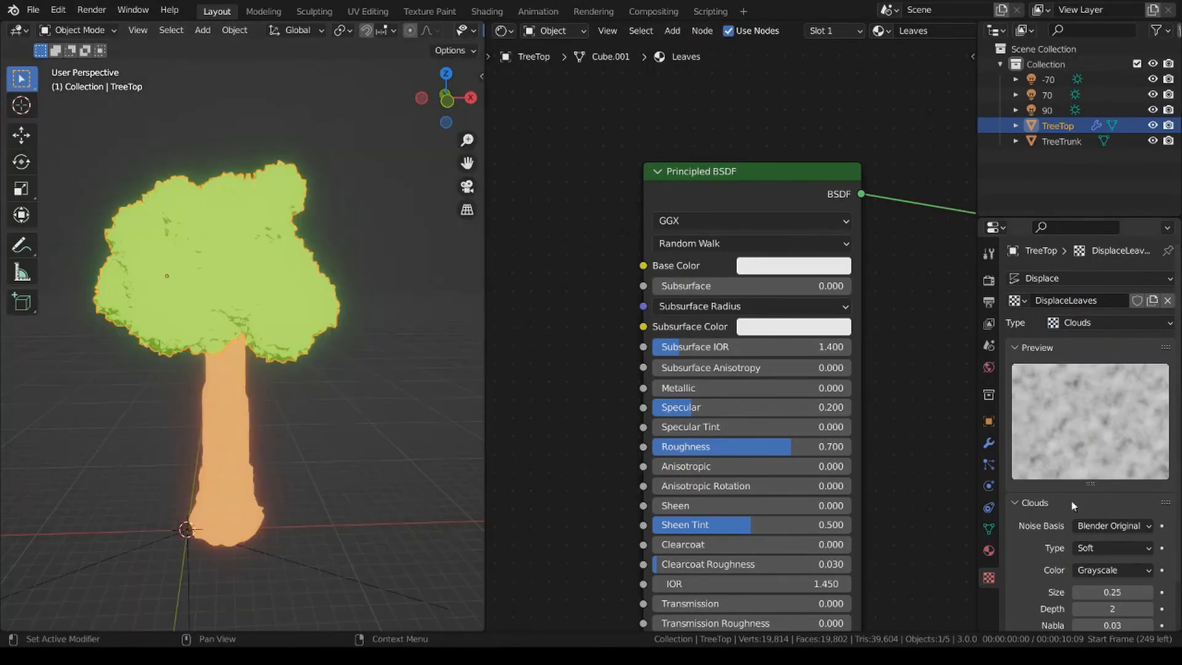
# Set the DisplaceLeaves clouds texture to the Improved Perlin noise basis and the Color option instead of Grayscale.
pyautogui.click(1114, 526)
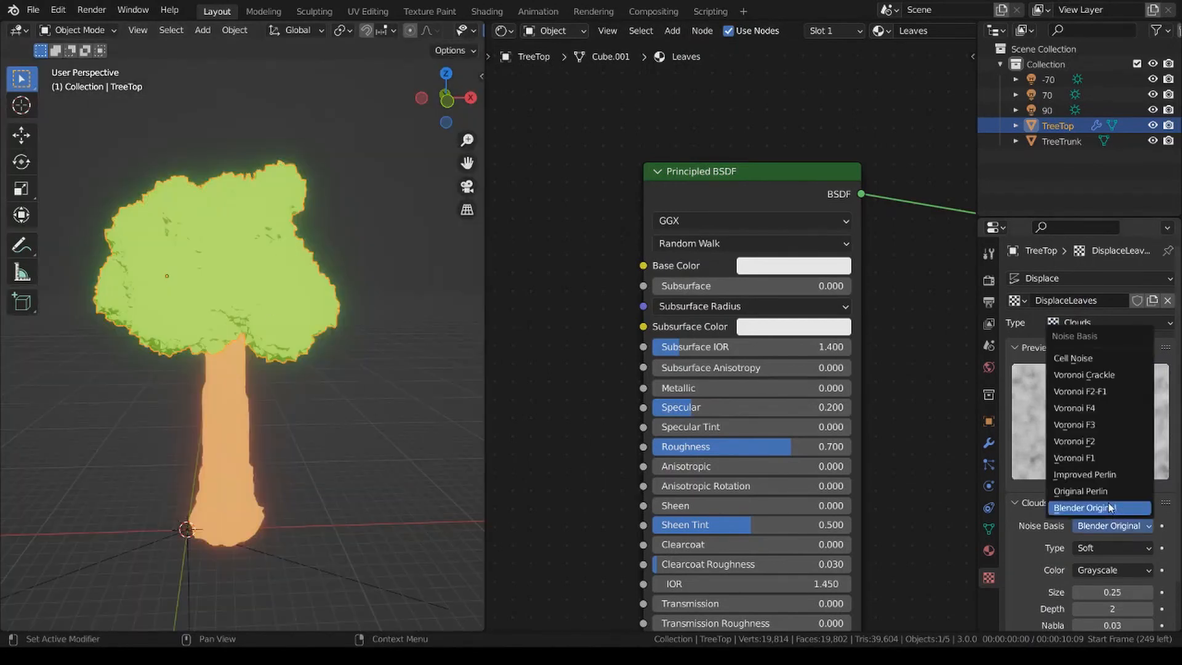
pyautogui.click(1093, 475)
pyautogui.scroll(-2, 1091, 579)
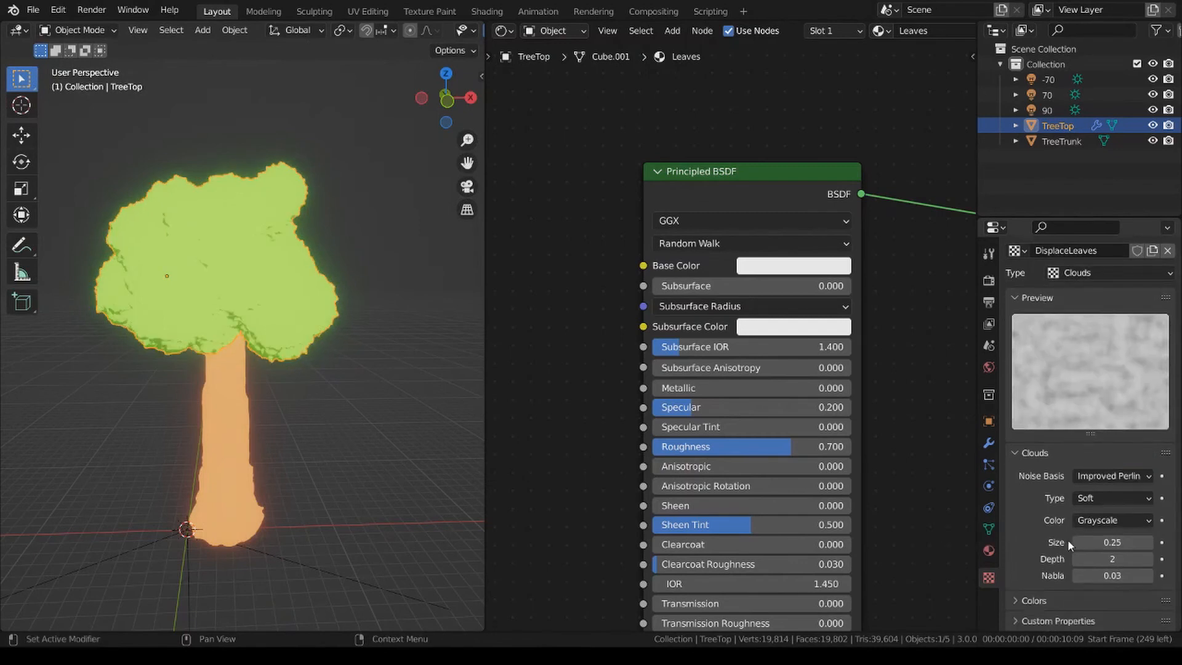
pyautogui.click(1108, 521)
pyautogui.click(1112, 554)
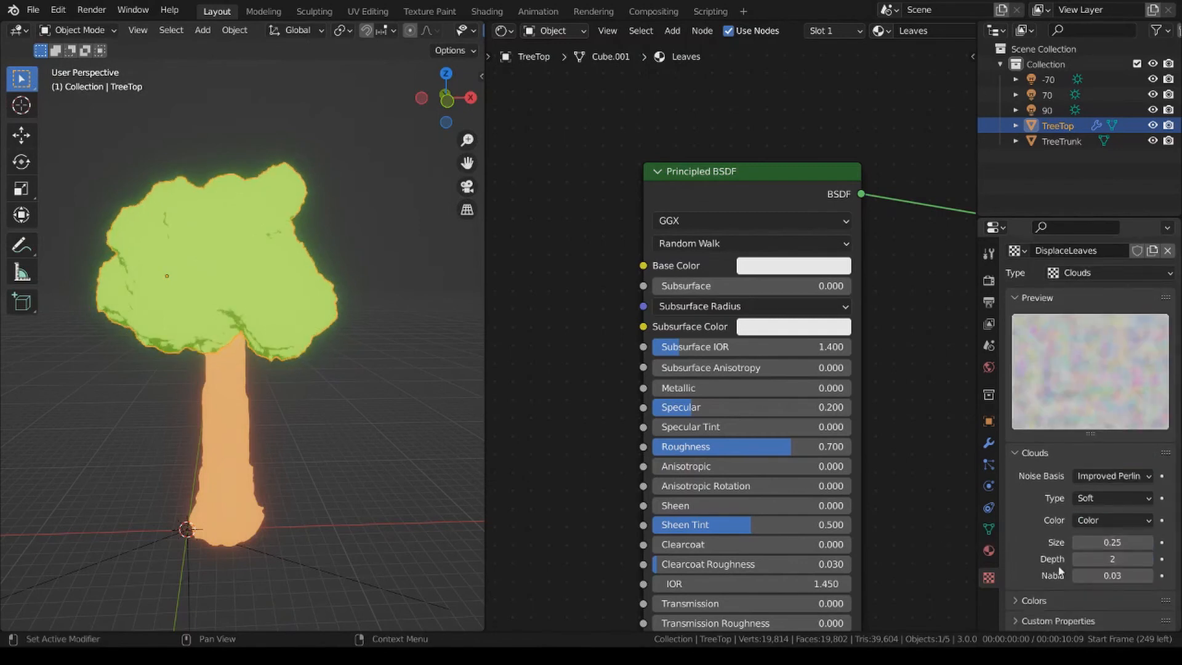
# Set the DisplaceLeaves texture's Depth to 4 and Size to 1.4, with the viewport back in Rendered shading.
pyautogui.click(1148, 559)
pyautogui.click(1149, 559)
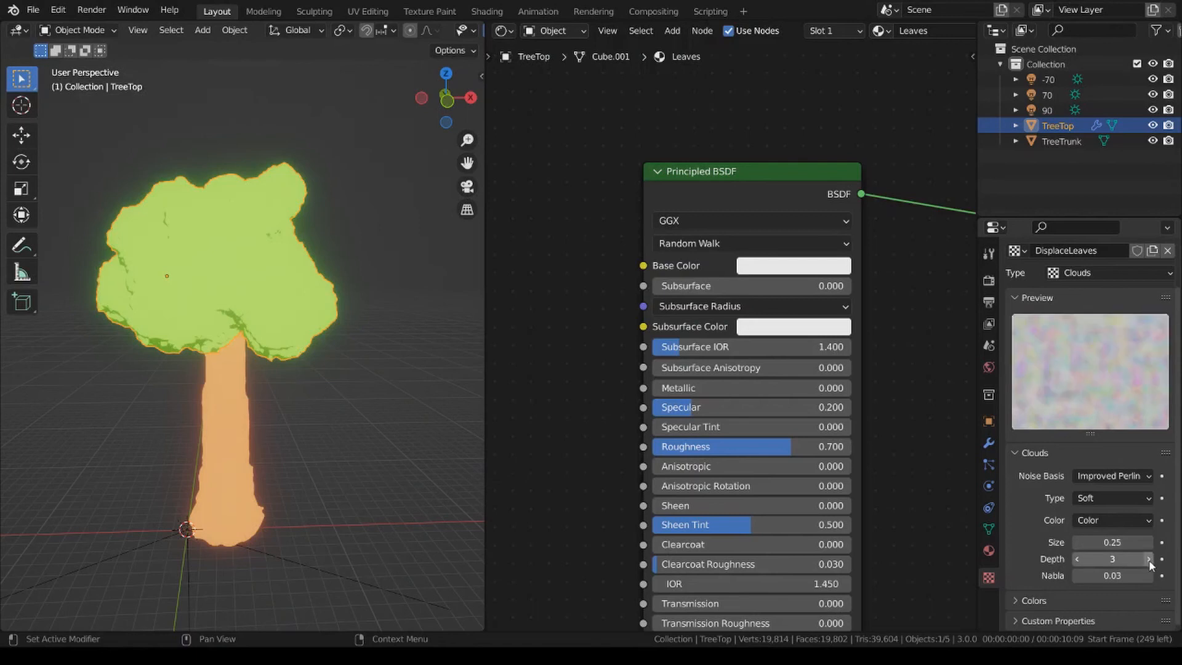
pyautogui.moveTo(1114, 542); pyautogui.dragTo(1131, 542)
pyautogui.press('z')
pyautogui.click(296, 260)
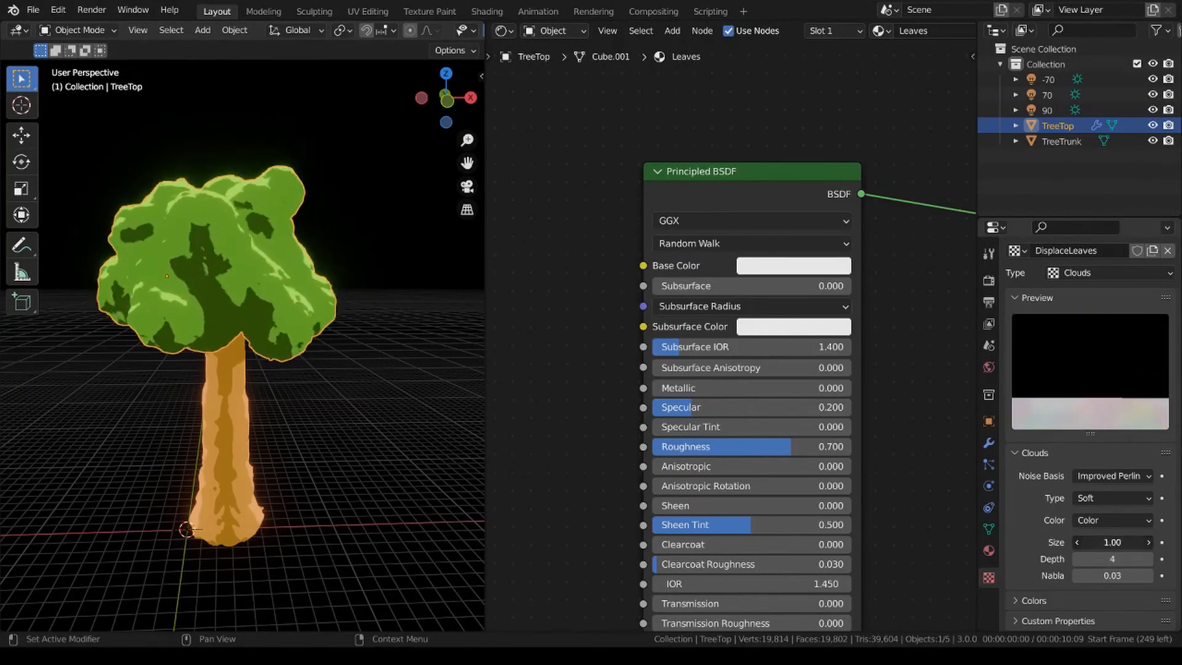
pyautogui.click(1116, 542)
pyautogui.write('1.4')
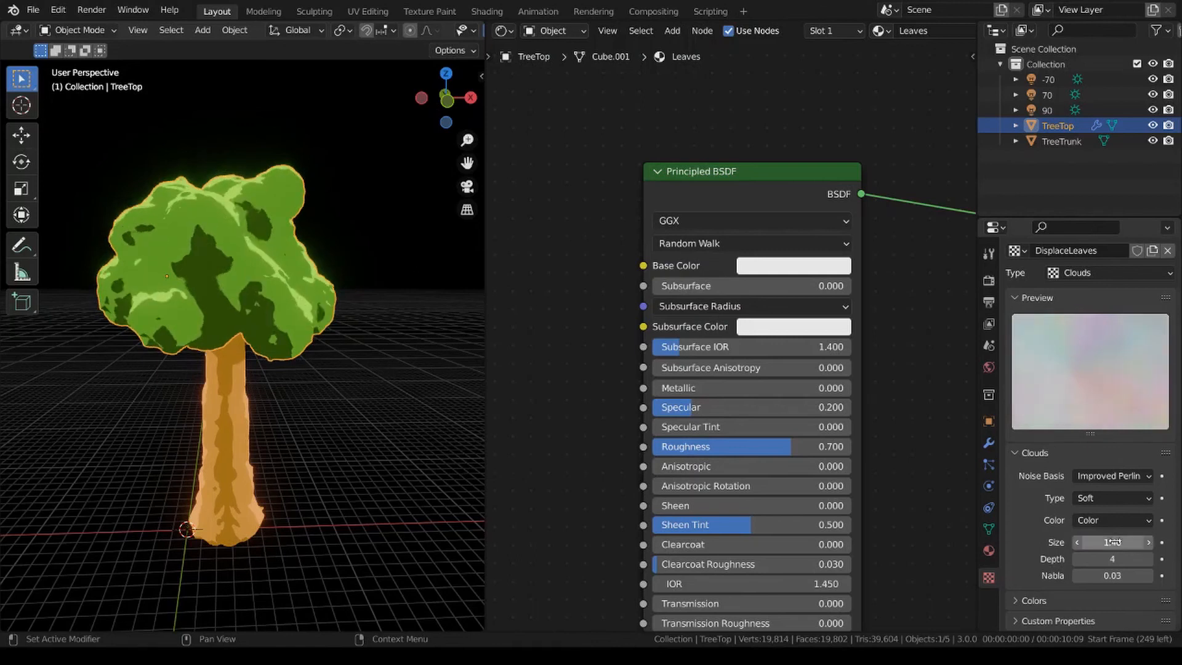
pyautogui.press('Return')
# Set the DisplaceLeaves texture's Brightness to 0.77, Contrast to 2.75 and Saturation to 0.55, and deselect the treetop.
pyautogui.click(1075, 603)
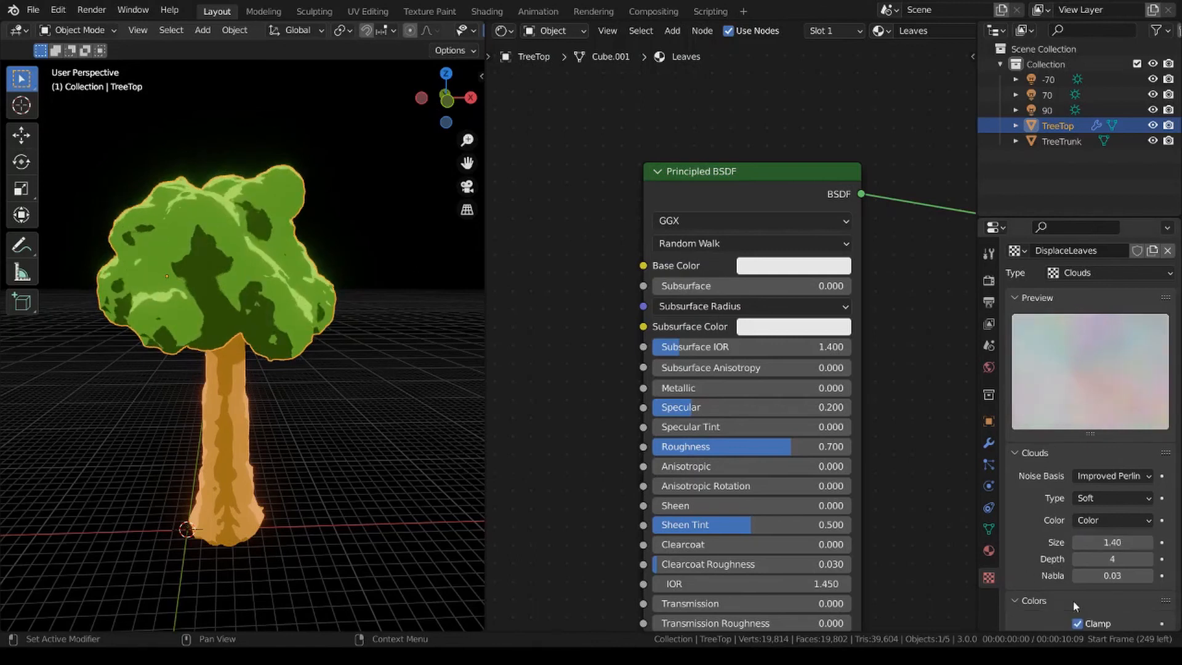
pyautogui.scroll(-5, 1077, 610)
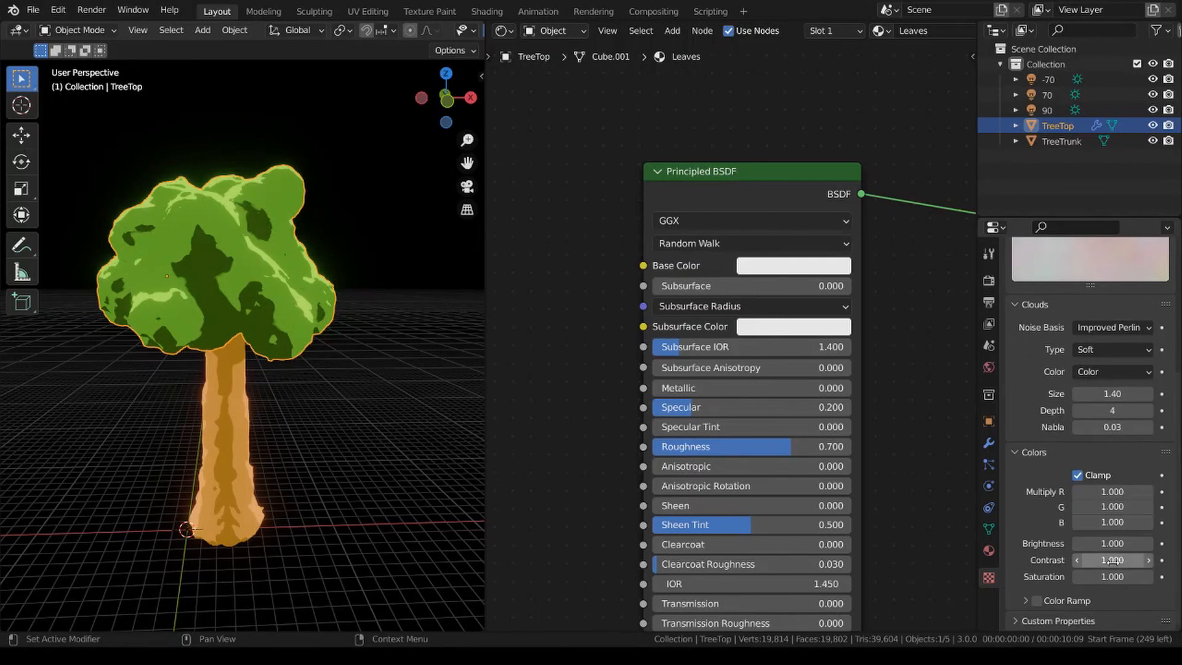
pyautogui.moveTo(1113, 561)
pyautogui.mouseDown()
pyautogui.moveTo(1168, 561)
pyautogui.moveTo(1111, 543)
pyautogui.moveTo(1119, 577)
pyautogui.mouseUp()
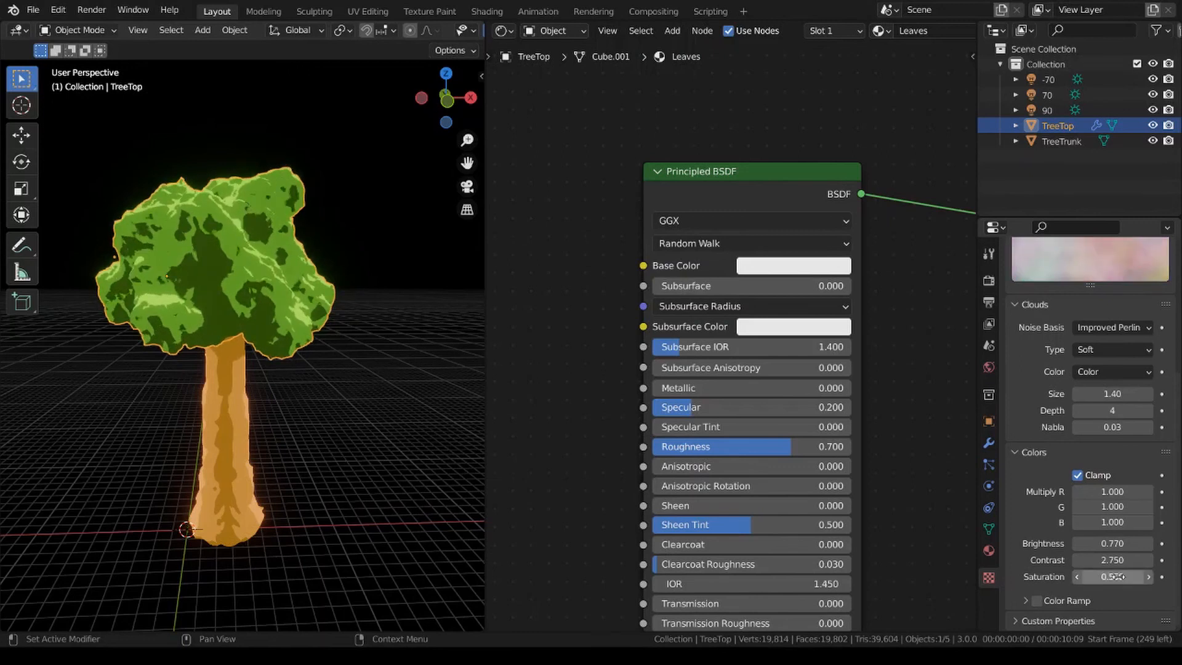
pyautogui.click(346, 345)
pyautogui.scroll(-2, 357, 364)
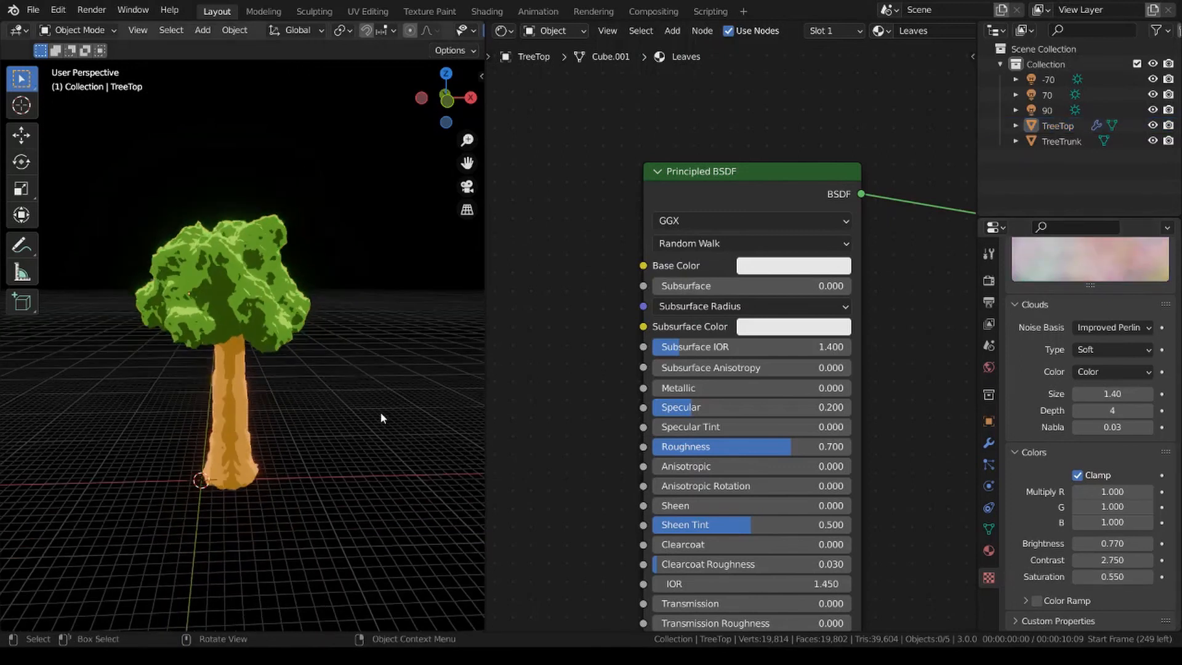
pyautogui.moveTo(379, 411); pyautogui.dragTo(324, 393, button='middle')
pyautogui.scroll(2, 263, 341)
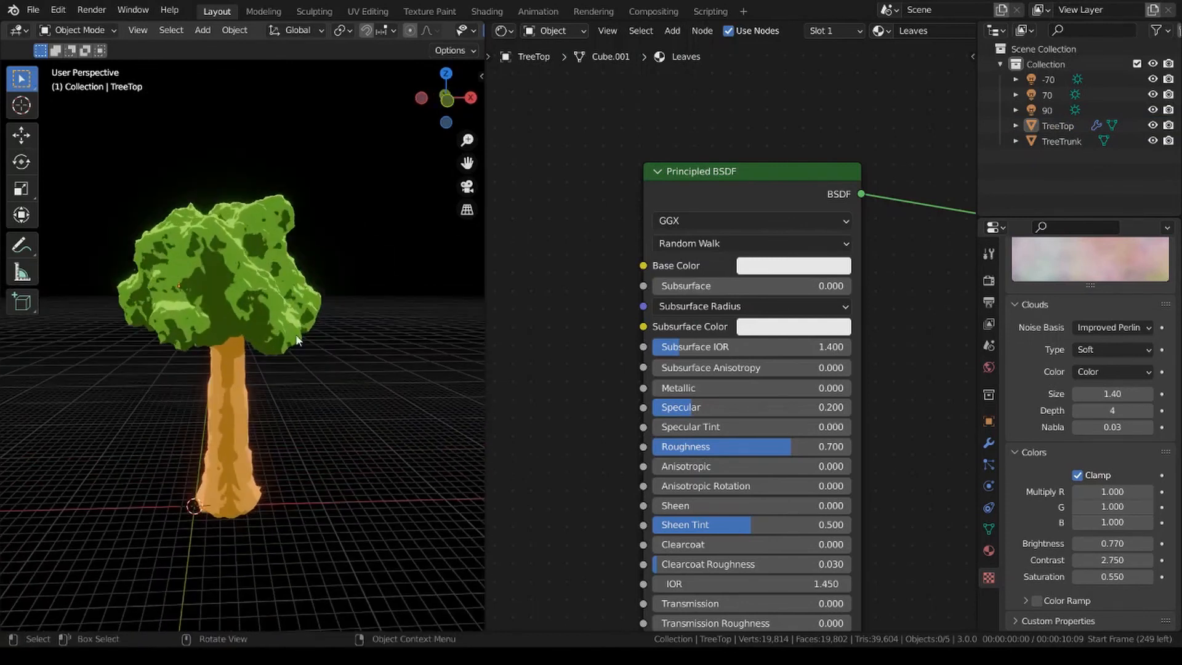
# Add a Displace modifier with a new texture to the TreeTrunk.
pyautogui.click(243, 417)
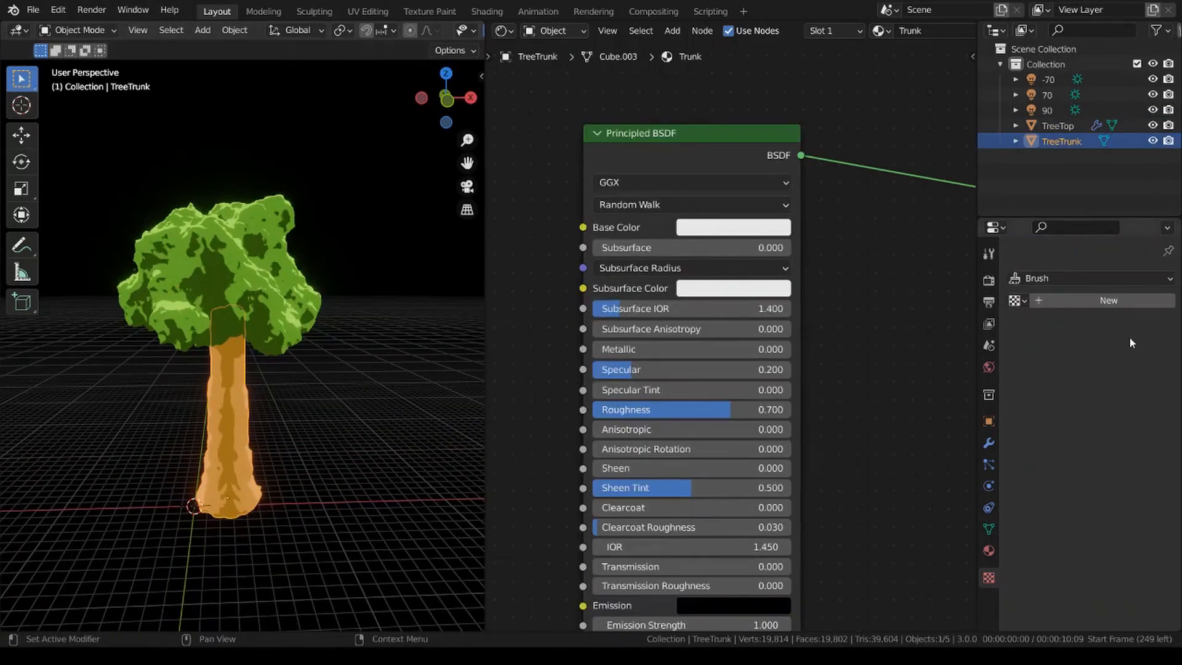
pyautogui.click(989, 444)
pyautogui.click(1062, 279)
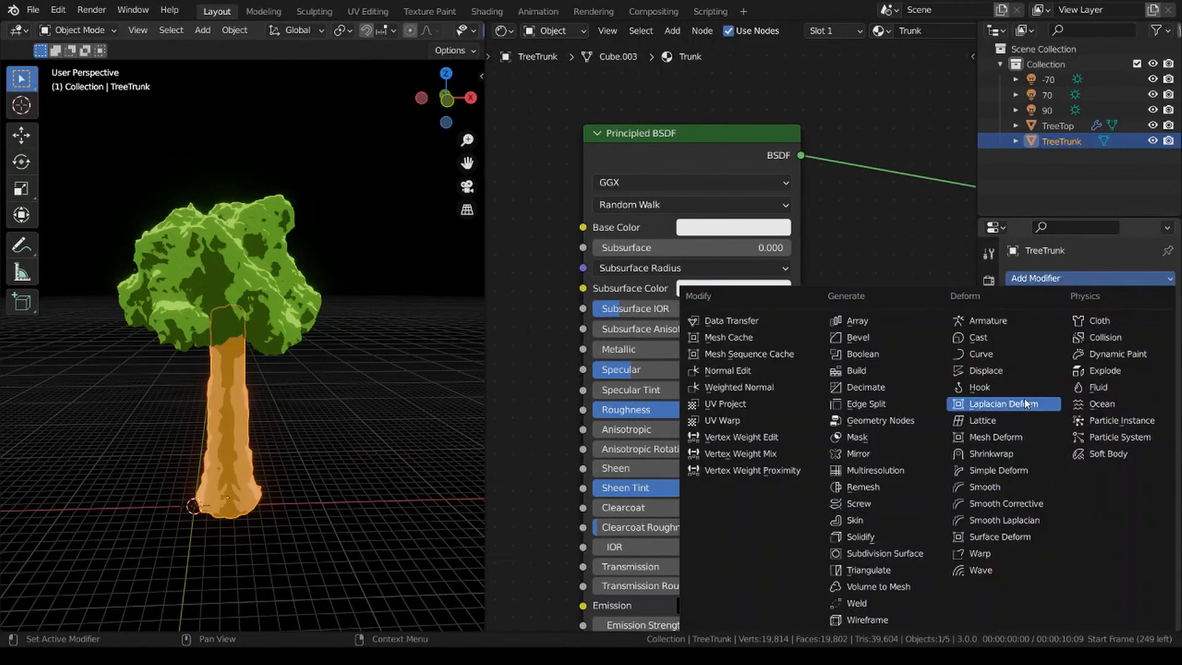
pyautogui.click(1005, 371)
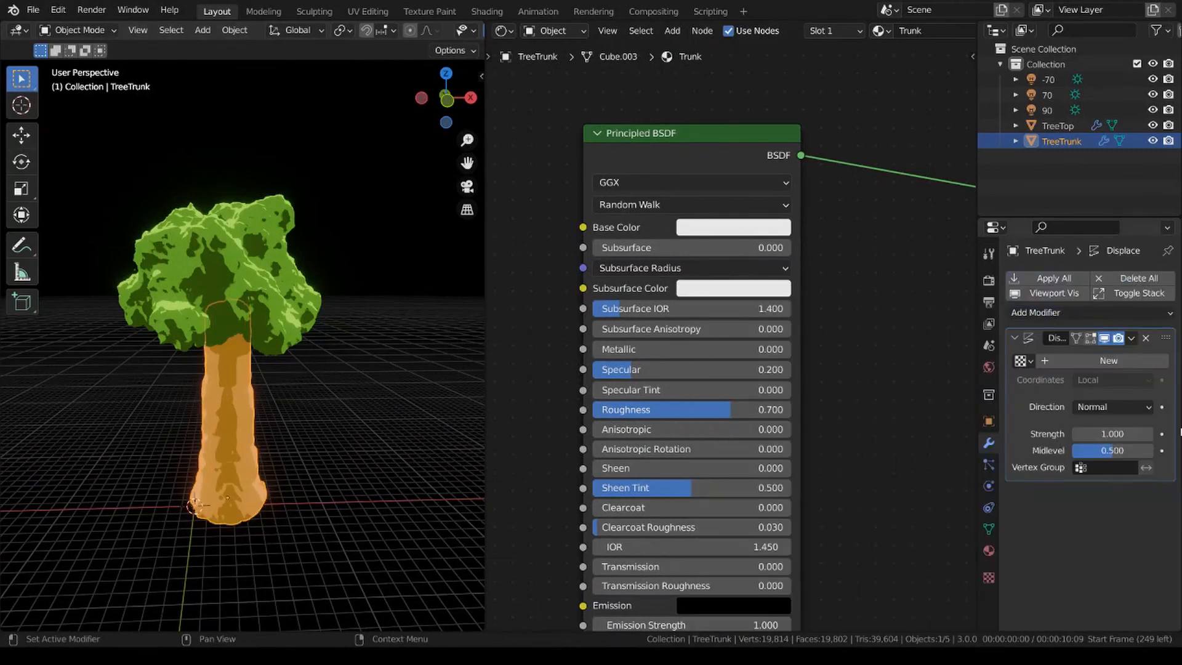
pyautogui.click(1120, 361)
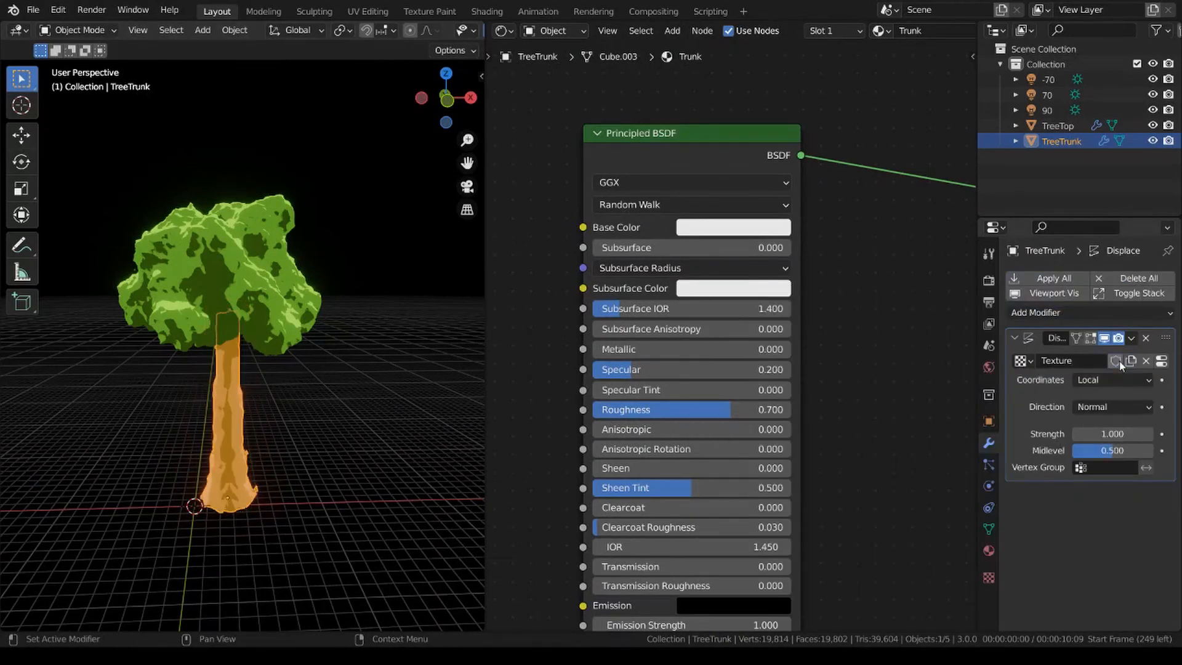
# Rename the TreeTrunk's displacement texture DisplaceTrunk and make it a Clouds texture.
pyautogui.click(989, 577)
pyautogui.click(1077, 301)
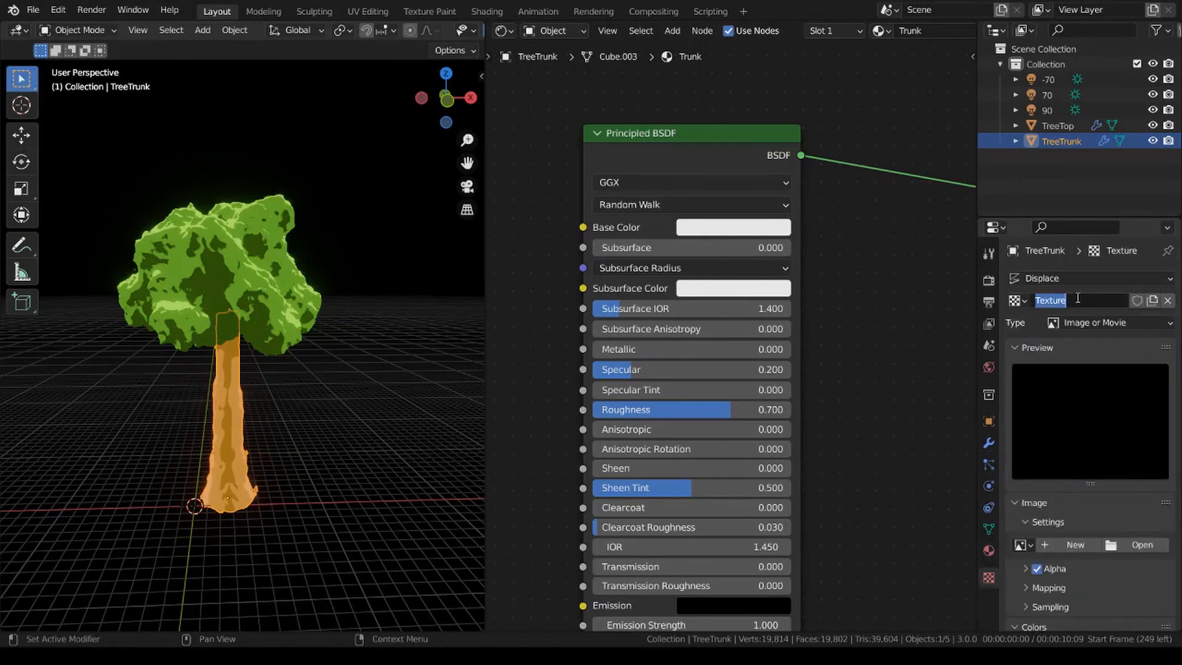
pyautogui.write('Dipla')
pyautogui.press('BackSpace')
pyautogui.press('BackSpace')
pyautogui.press('BackSpace')
pyautogui.write('splaceTrunk')
pyautogui.press('Return')
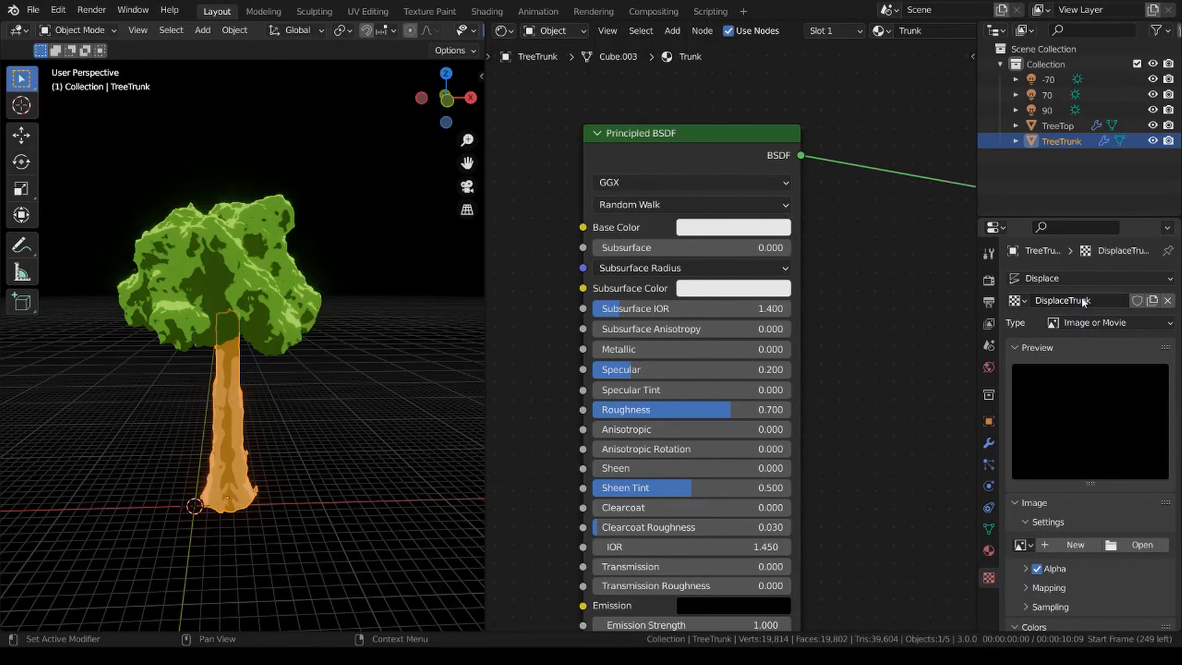
pyautogui.click(1100, 323)
pyautogui.click(1106, 371)
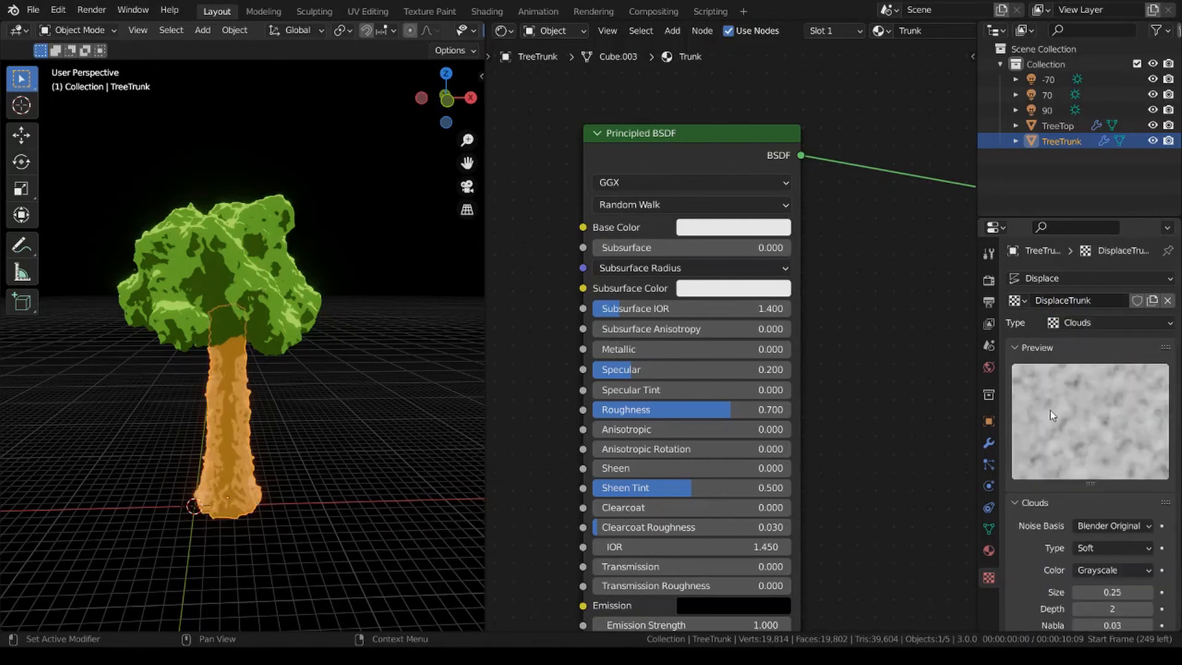
# Give the DisplaceTrunk clouds texture the Improved Perlin noise basis and switch its color mode to Color.
pyautogui.scroll(-5, 1063, 434)
pyautogui.click(1113, 402)
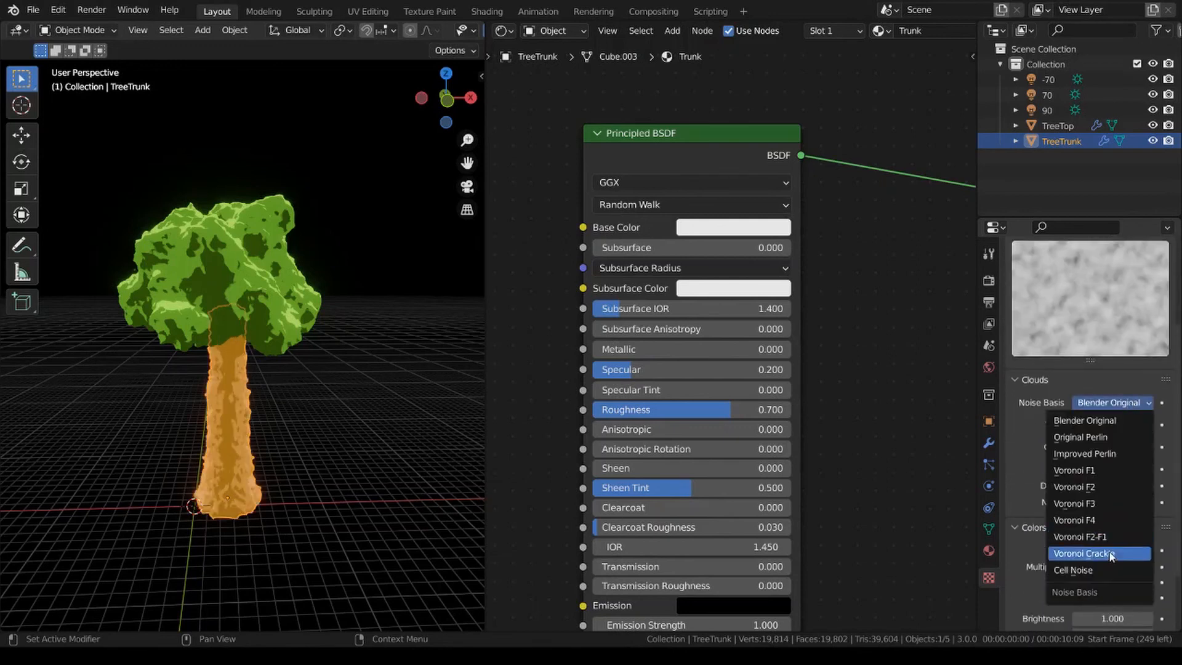
pyautogui.click(1095, 452)
pyautogui.scroll(-2, 1112, 438)
pyautogui.click(1112, 398)
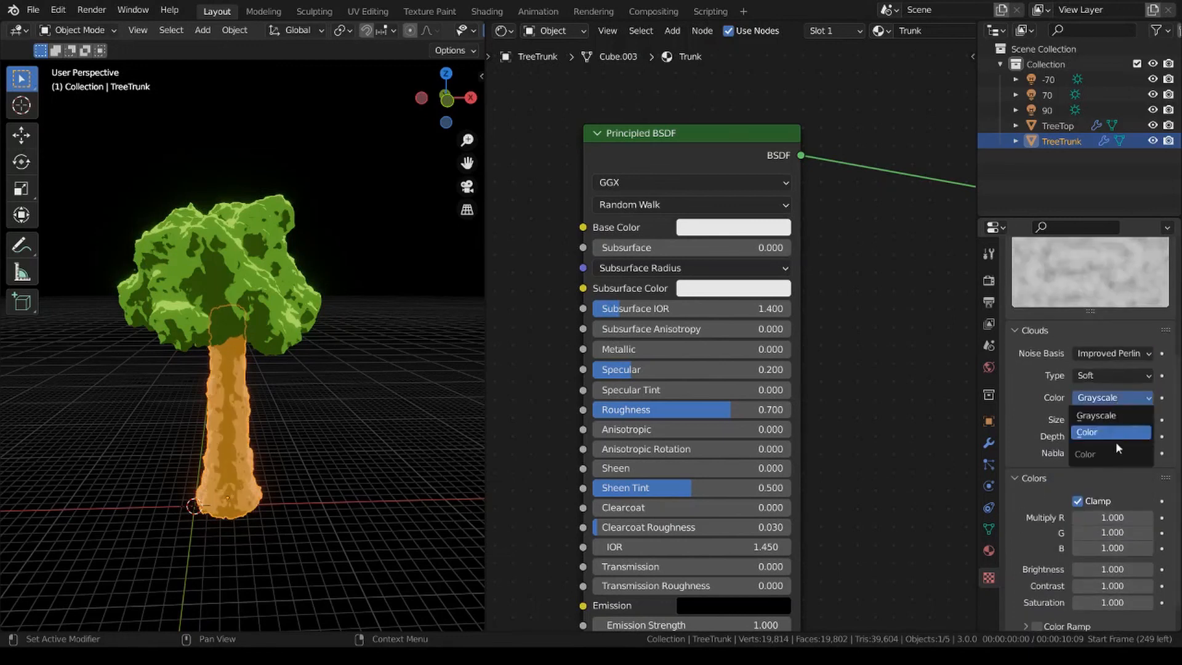
pyautogui.click(1116, 442)
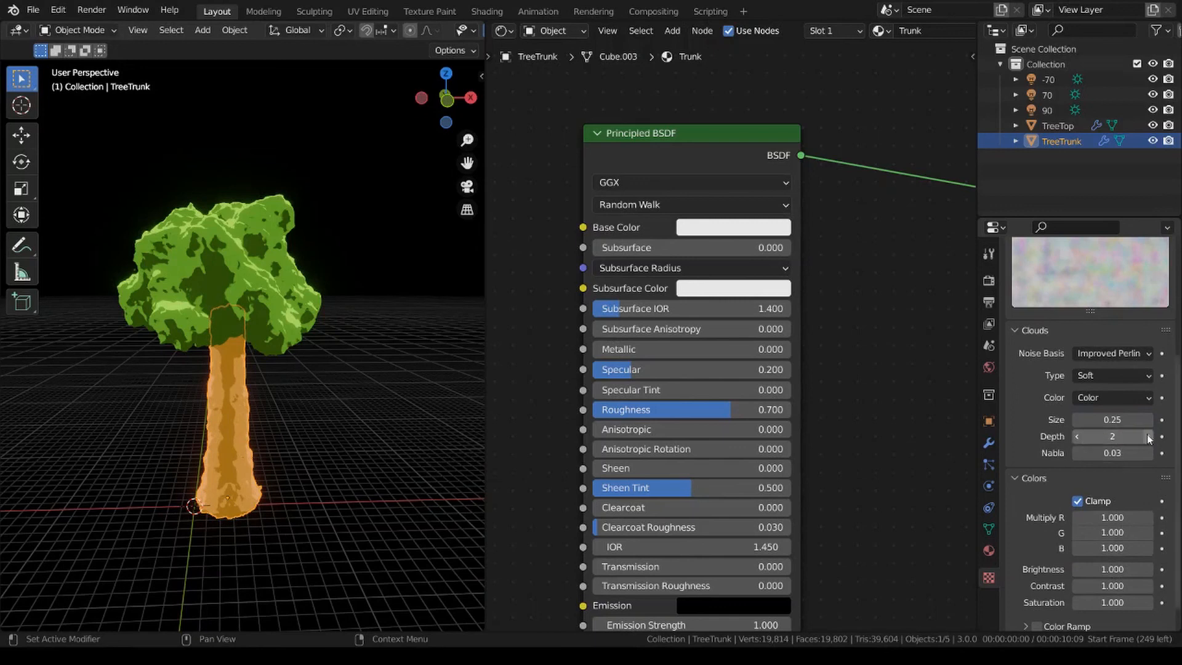
# Set the DisplaceTrunk texture's Depth to 4 and Size to 1.2.
pyautogui.click(1149, 437)
pyautogui.click(1149, 437)
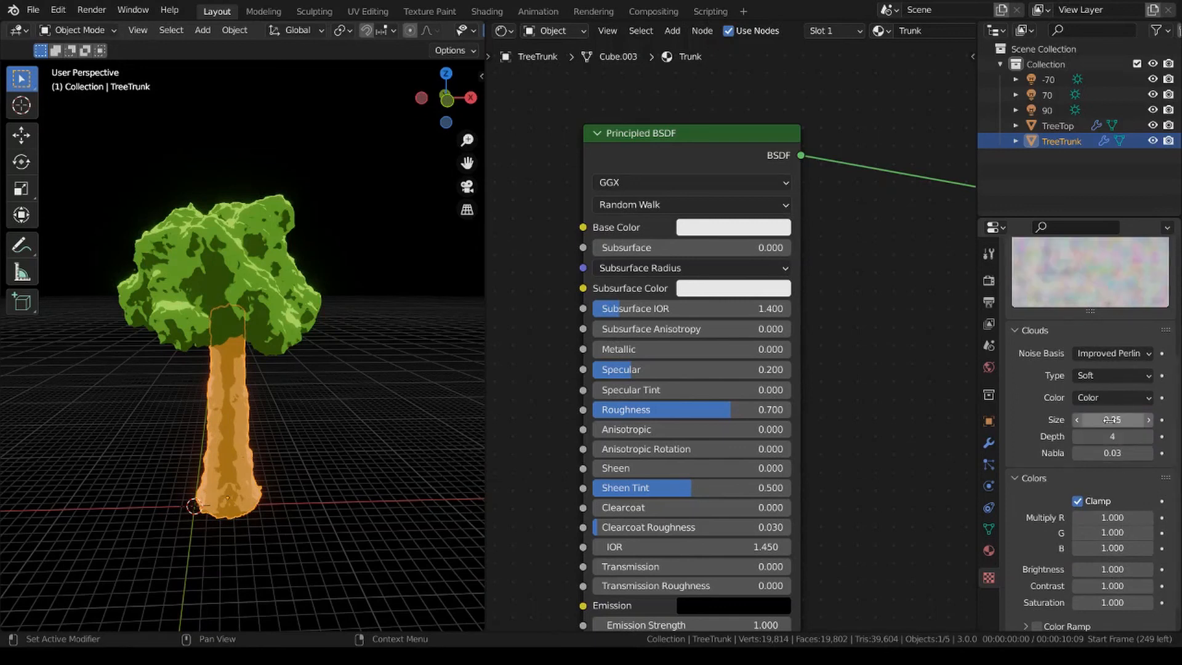
pyautogui.moveTo(1110, 420); pyautogui.dragTo(1158, 420)
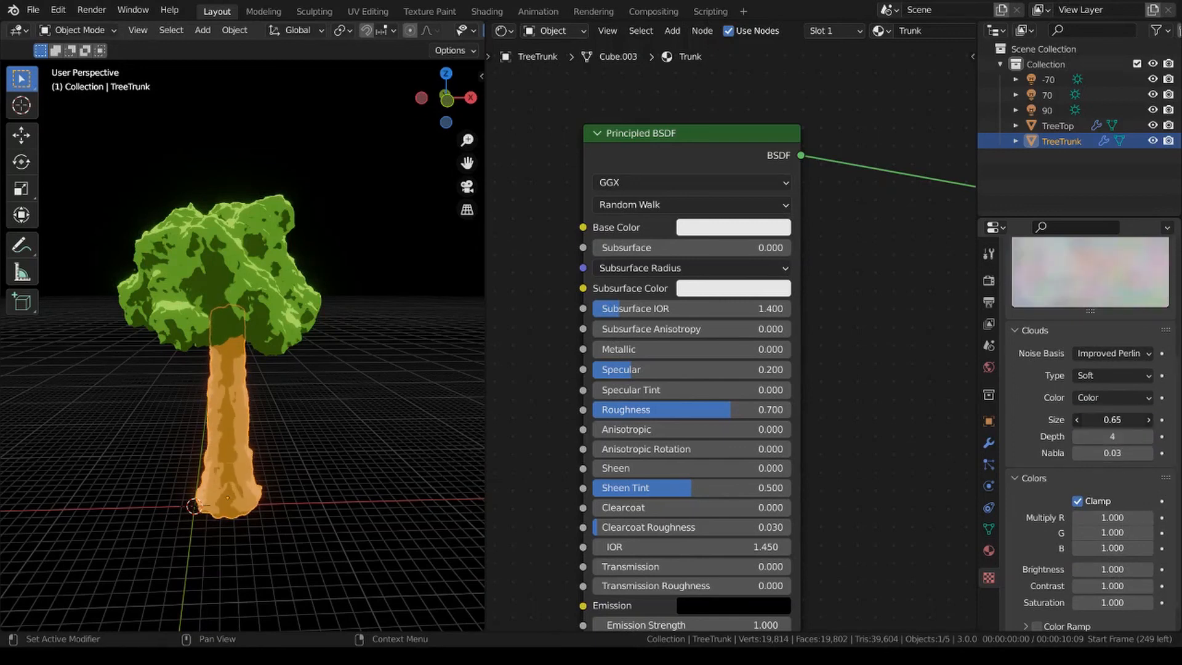
pyautogui.click(1110, 420)
pyautogui.write('1.2')
pyautogui.press('Return')
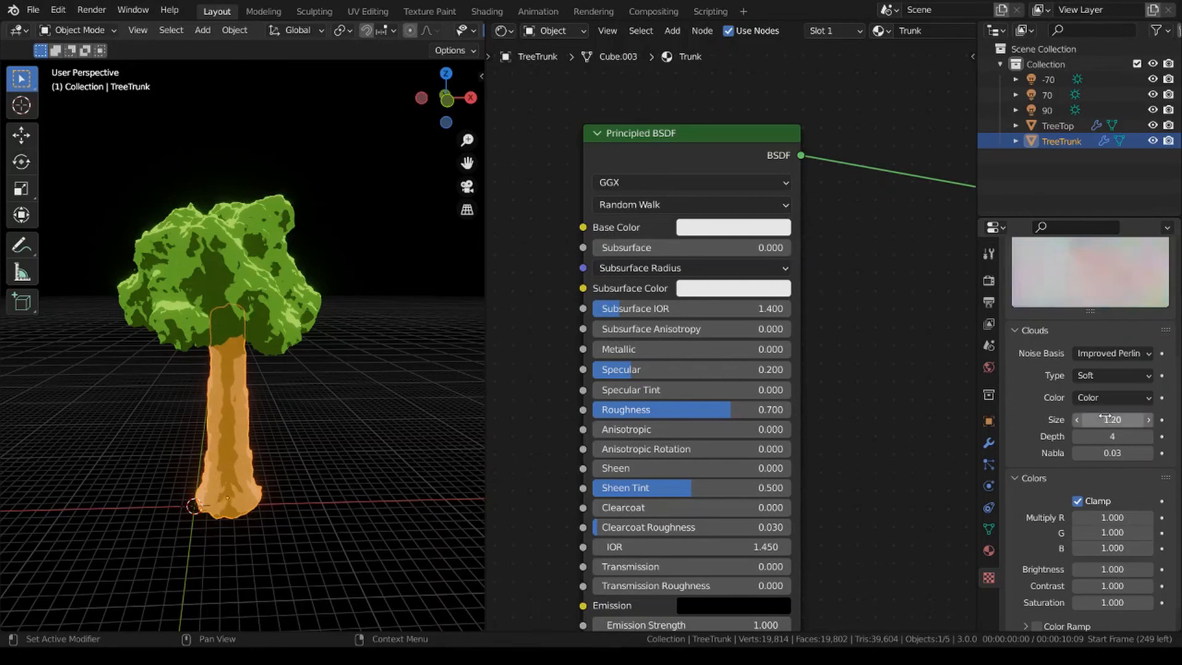
# Set the DisplaceTrunk texture's brightness to 0.88, contrast to 1.34 and saturation to 1.55, and deselect the trunk.
pyautogui.scroll(-1, 1056, 508)
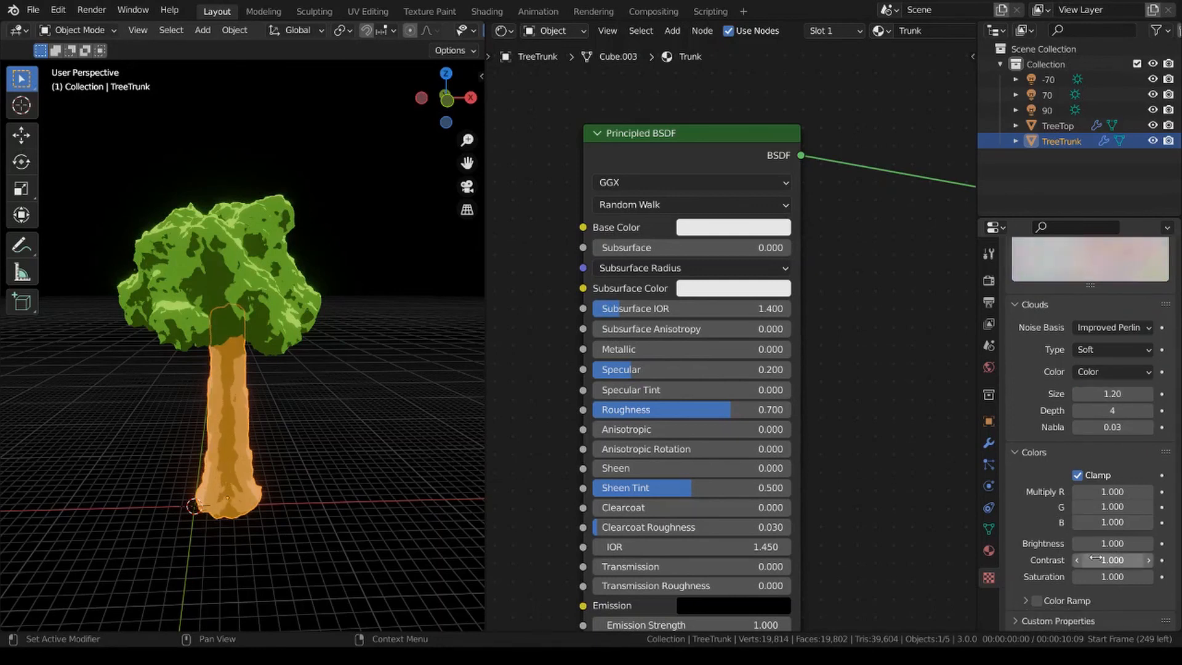
pyautogui.moveTo(1133, 560); pyautogui.dragTo(1167, 577)
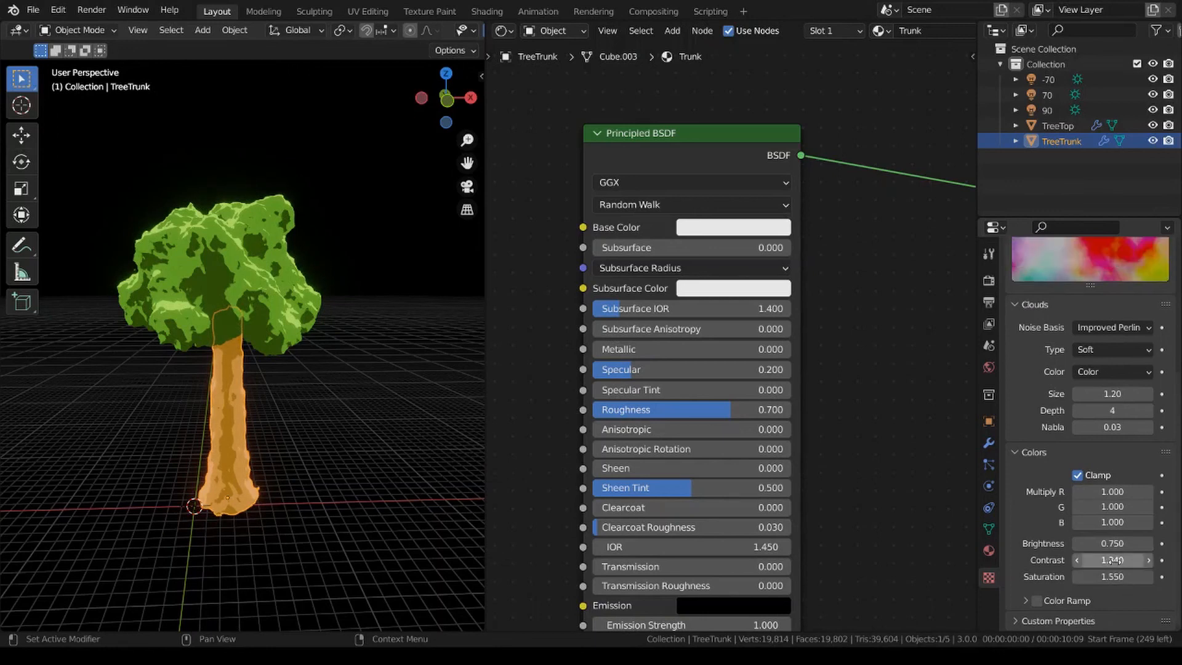
pyautogui.moveTo(1113, 543)
pyautogui.mouseDown()
pyautogui.moveTo(1095, 543)
pyautogui.moveTo(1148, 543)
pyautogui.moveTo(1129, 543)
pyautogui.mouseUp()
pyautogui.click(427, 477)
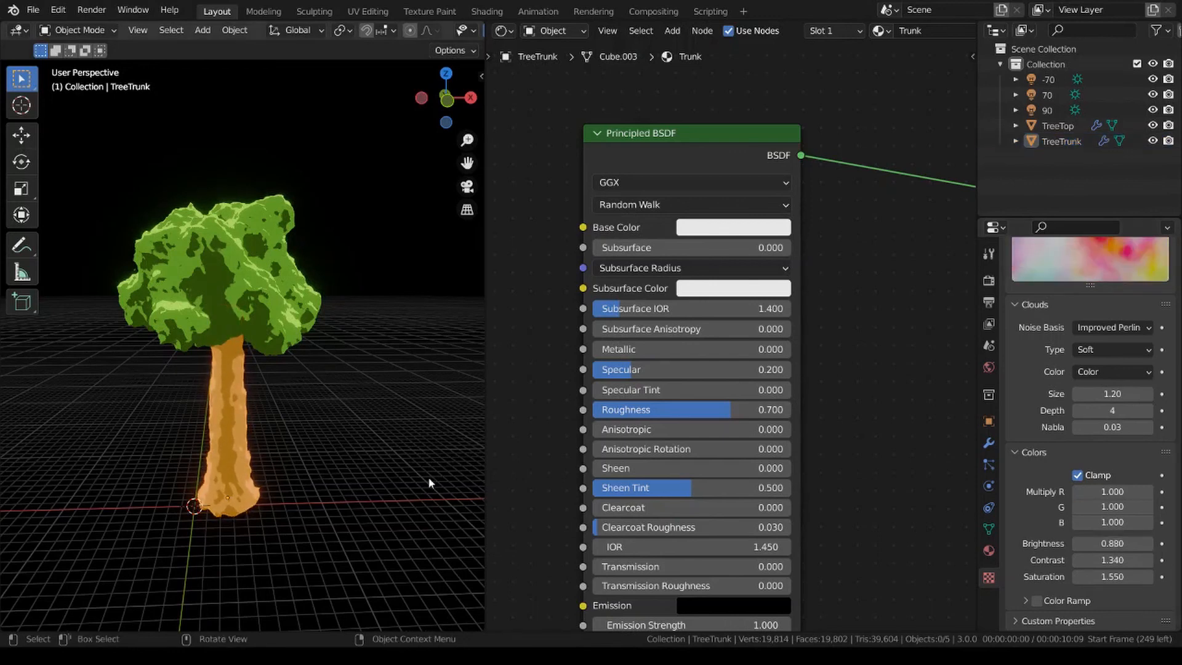
pyautogui.moveTo(427, 476); pyautogui.dragTo(282, 382, button='middle')
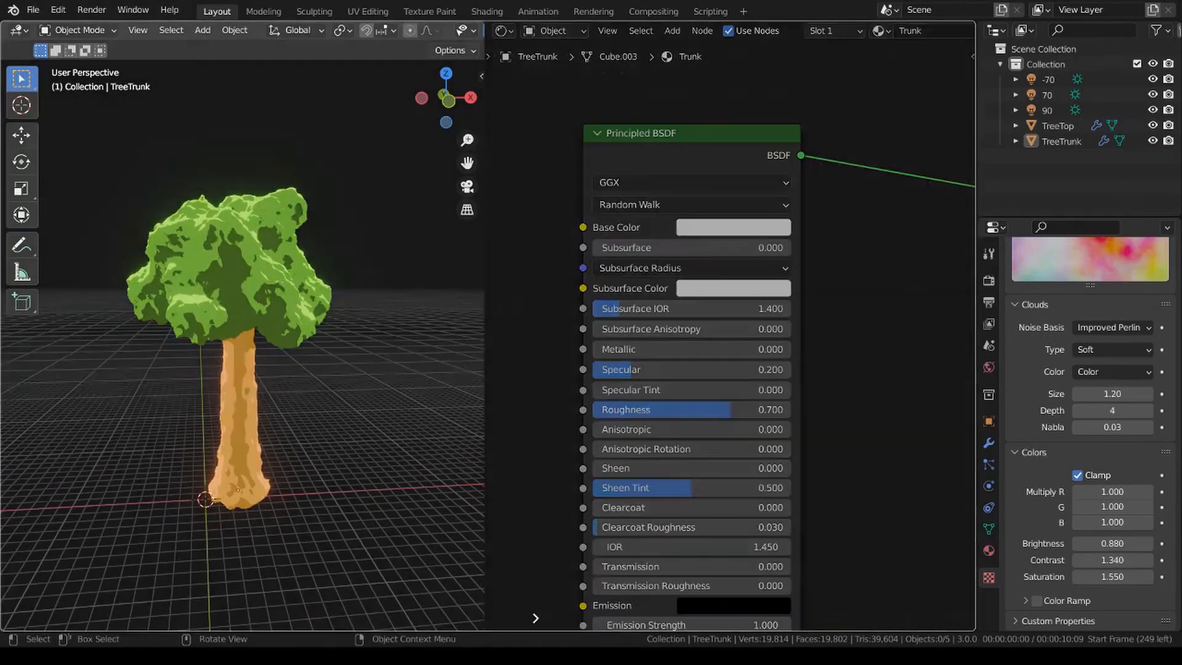
# Close the shader editor by merging its area into the 3D viewport, and view the whole tree from a higher angle.
pyautogui.moveTo(535, 618); pyautogui.dragTo(537, 617)
pyautogui.scroll(-3, 599, 559)
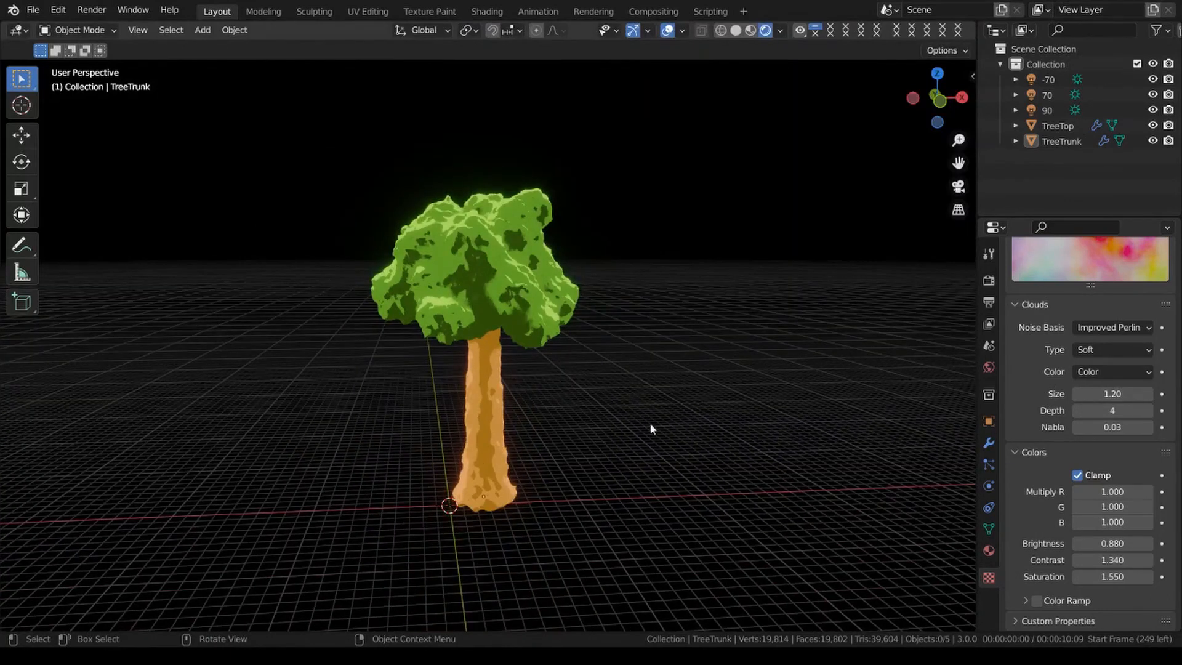
pyautogui.moveTo(649, 423); pyautogui.dragTo(546, 420, button='middle')
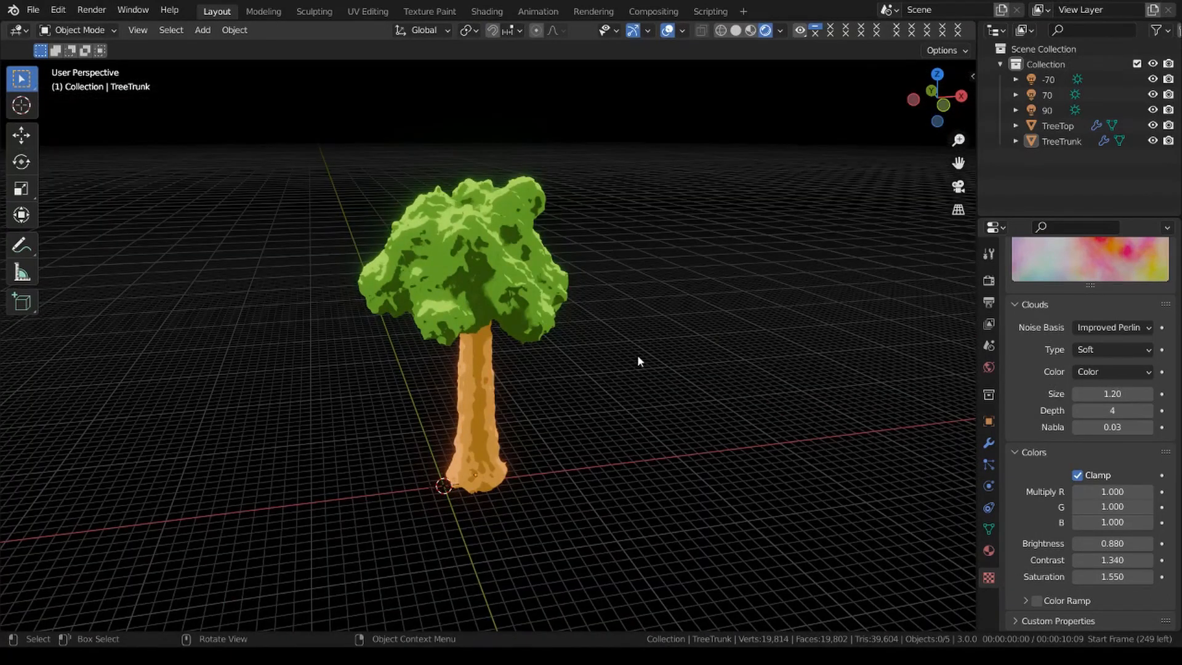
pyautogui.scroll(5, 1060, 357)
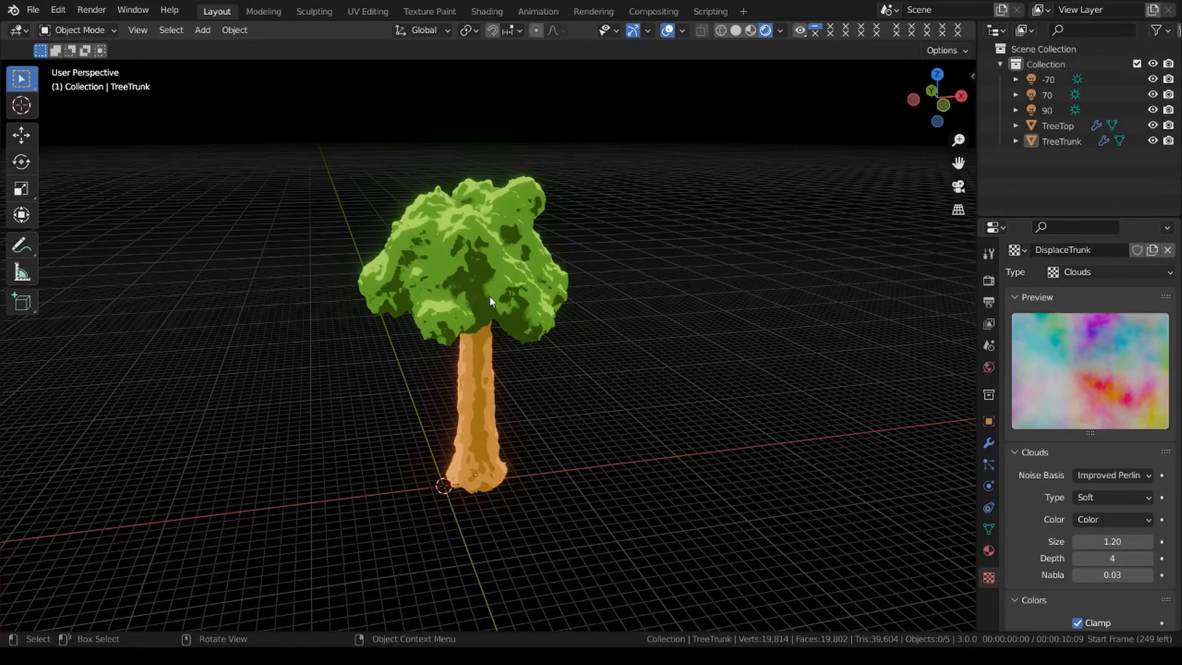
# Select the TreeTop and TreeTrunk in turn to compare their displacement textures up close, and clear the selection.
pyautogui.click(463, 257)
pyautogui.scroll(2, 554, 280)
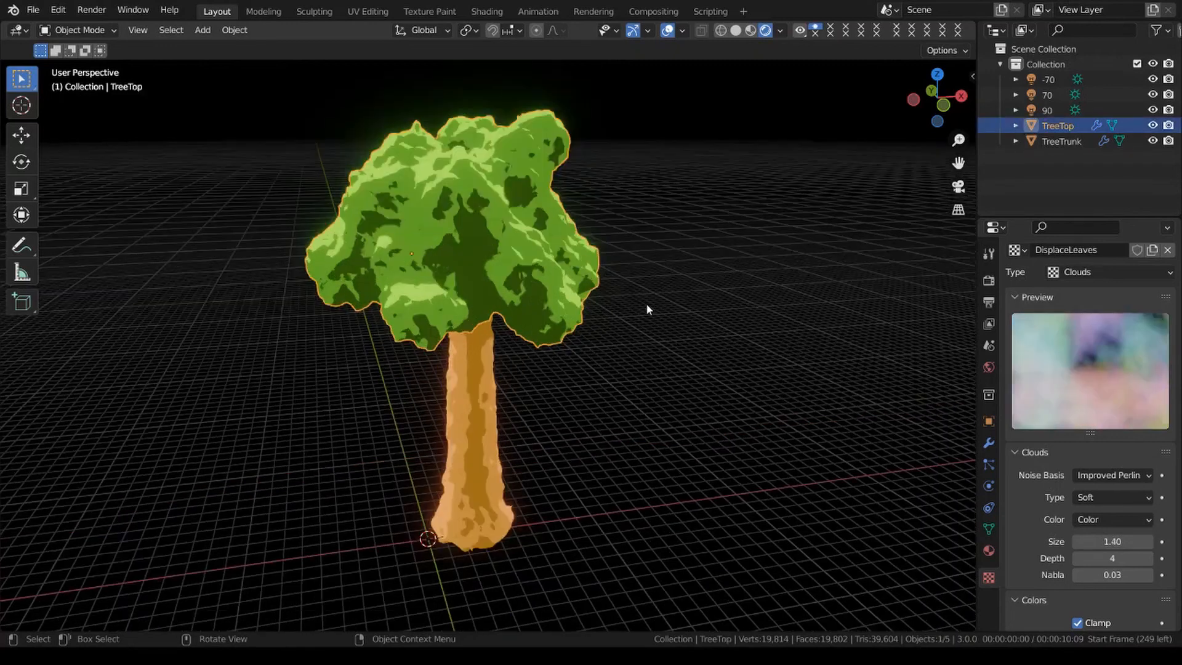
pyautogui.click(498, 417)
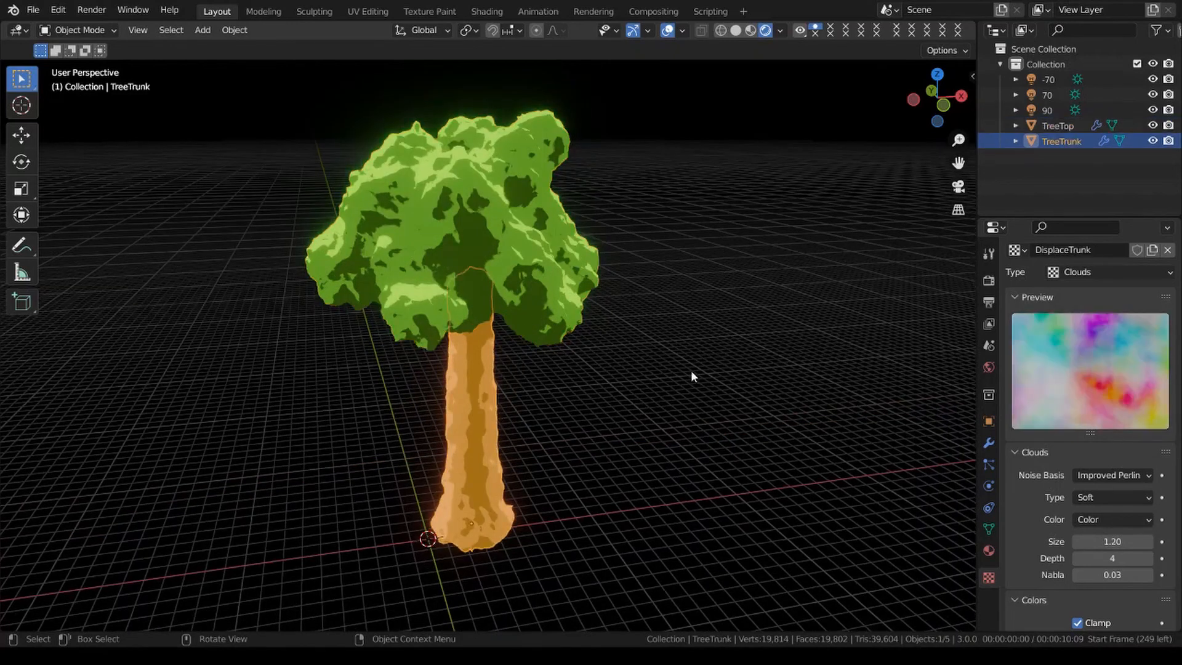
pyautogui.click(521, 268)
pyautogui.click(639, 356)
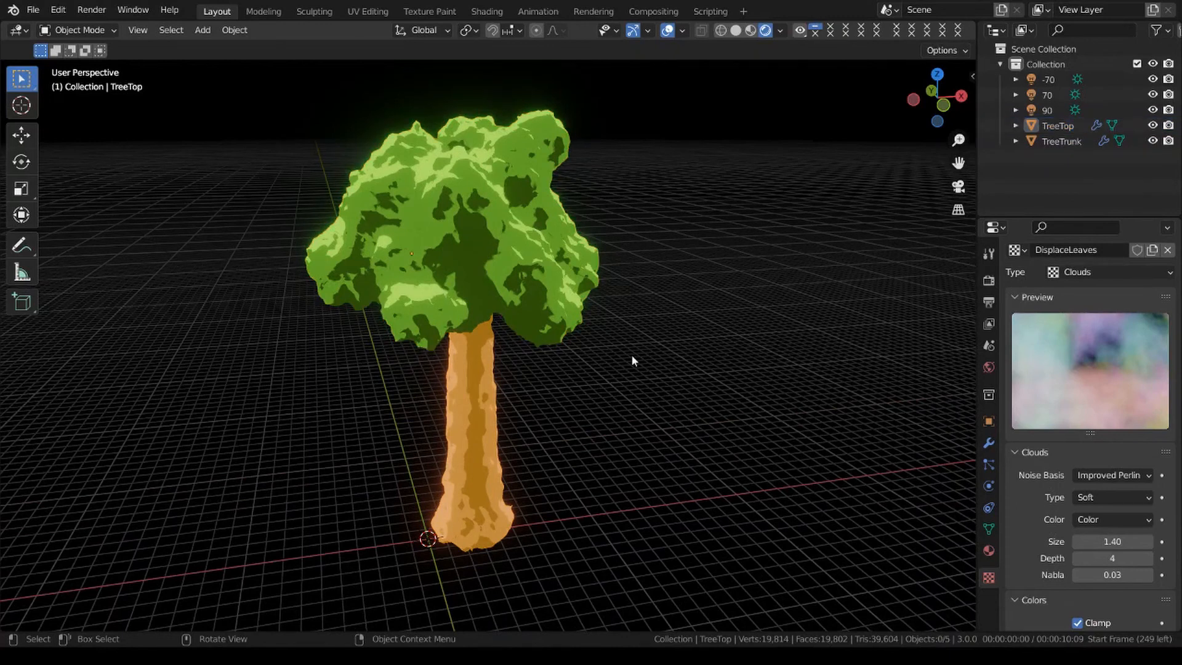
pyautogui.scroll(-2, 625, 336)
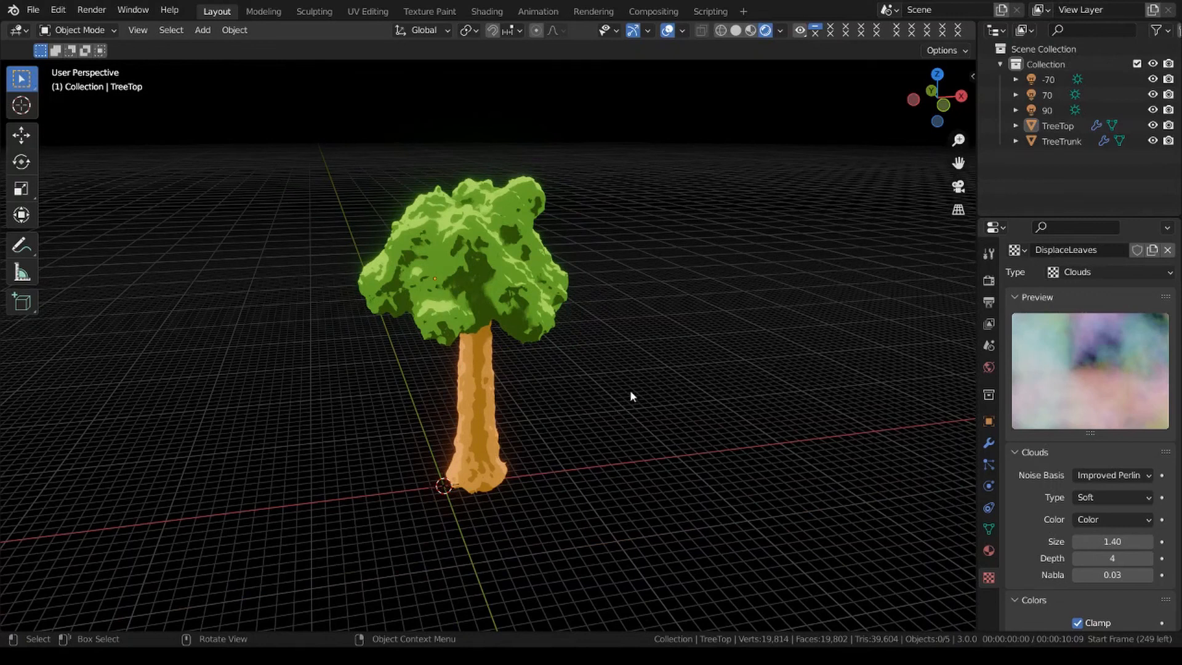
# Inspect the tree in Material Preview shading from another angle and return the viewport to Rendered shading.
pyautogui.press('z')
pyautogui.click(554, 394)
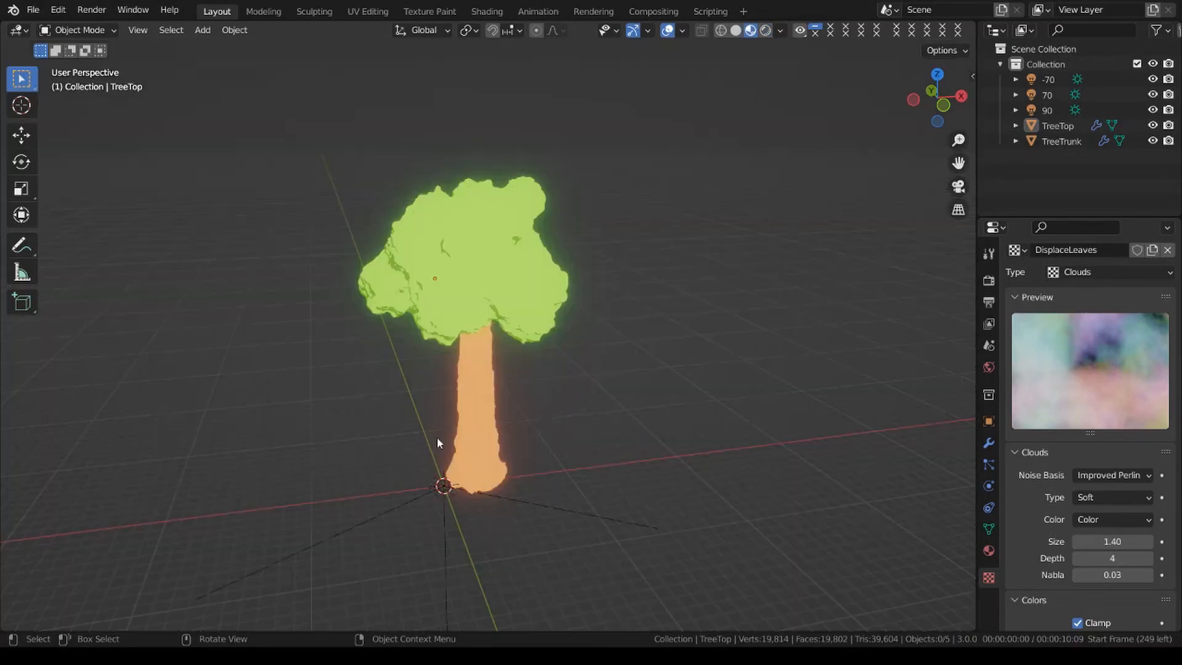
pyautogui.moveTo(703, 363)
pyautogui.mouseDown(button='middle')
pyautogui.moveTo(545, 416)
pyautogui.moveTo(383, 409)
pyautogui.moveTo(573, 407)
pyautogui.moveTo(491, 382)
pyautogui.moveTo(700, 414)
pyautogui.moveTo(671, 404)
pyautogui.mouseUp(button='middle')
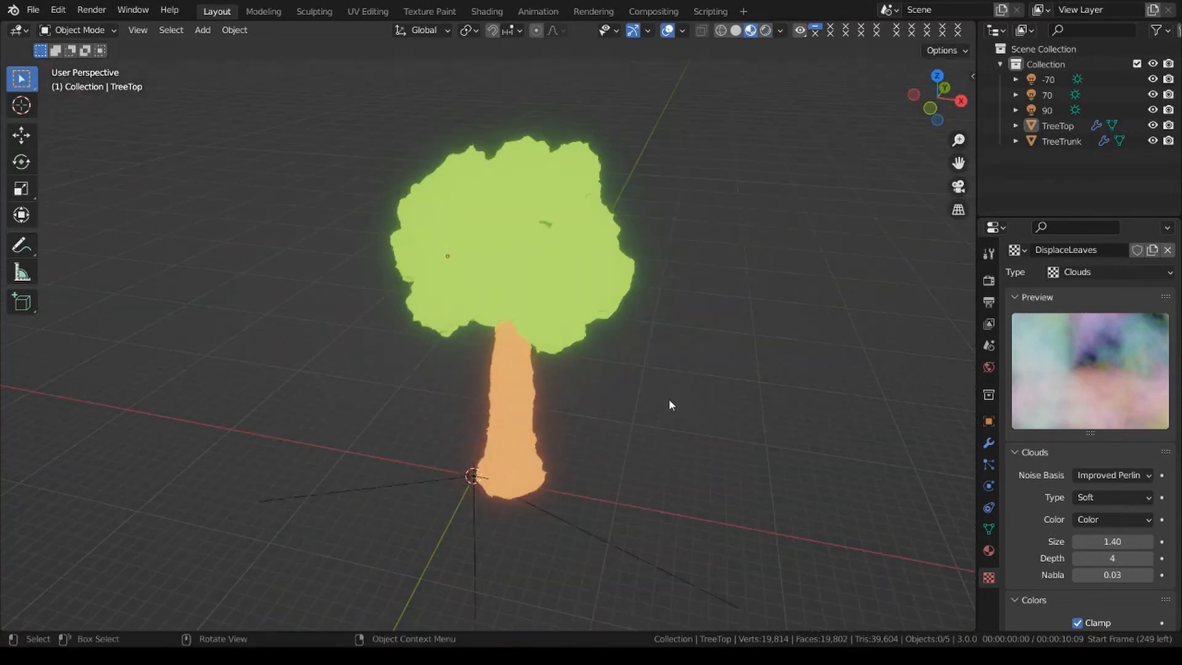
pyautogui.press('z')
pyautogui.click(729, 246)
pyautogui.moveTo(747, 382); pyautogui.dragTo(689, 356, button='middle')
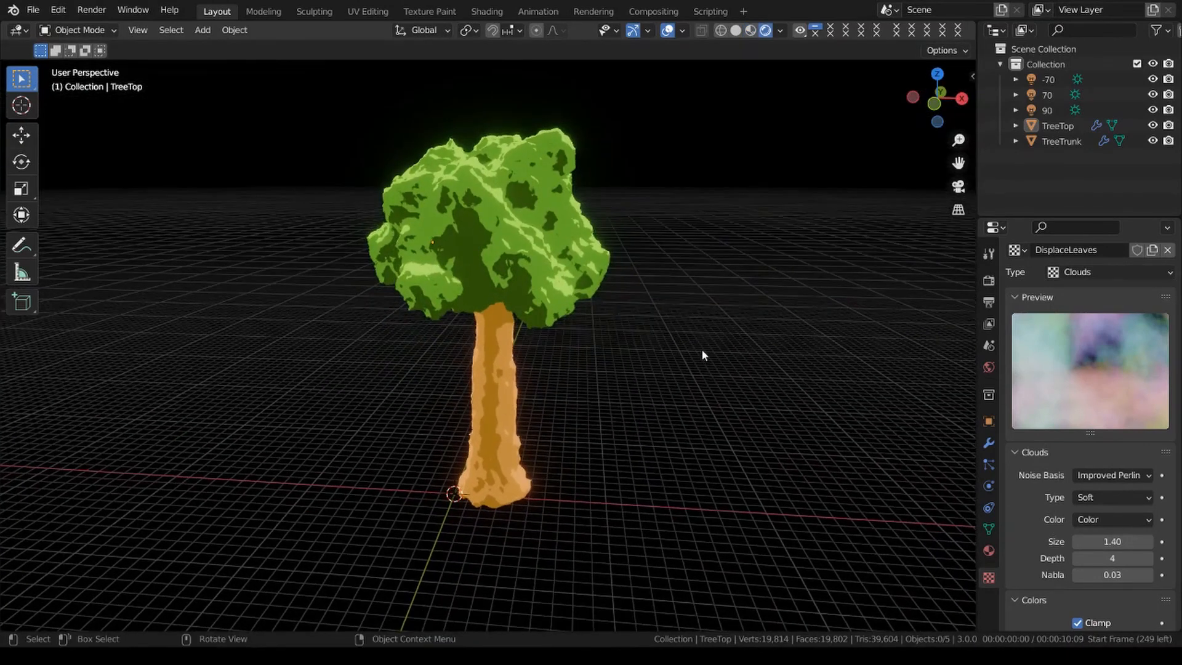